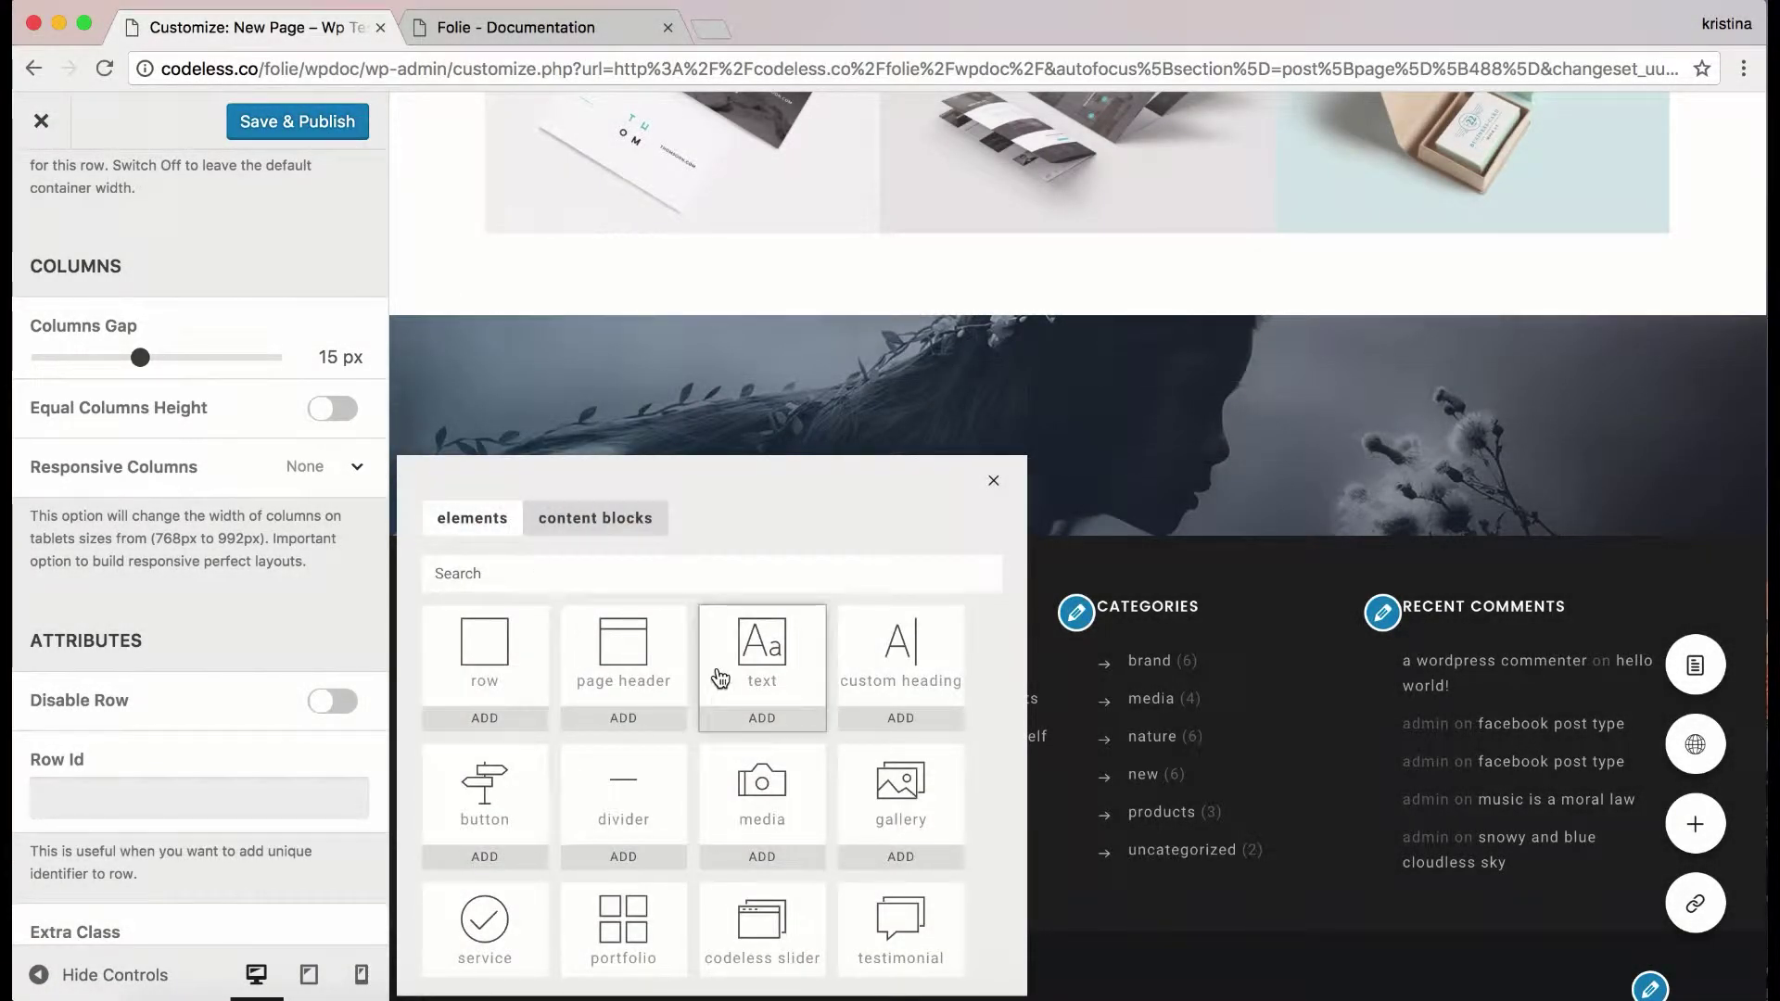
# - Scroll the add-element grid down to the testimonial tile
pyautogui.scroll(-2, 750, 658)
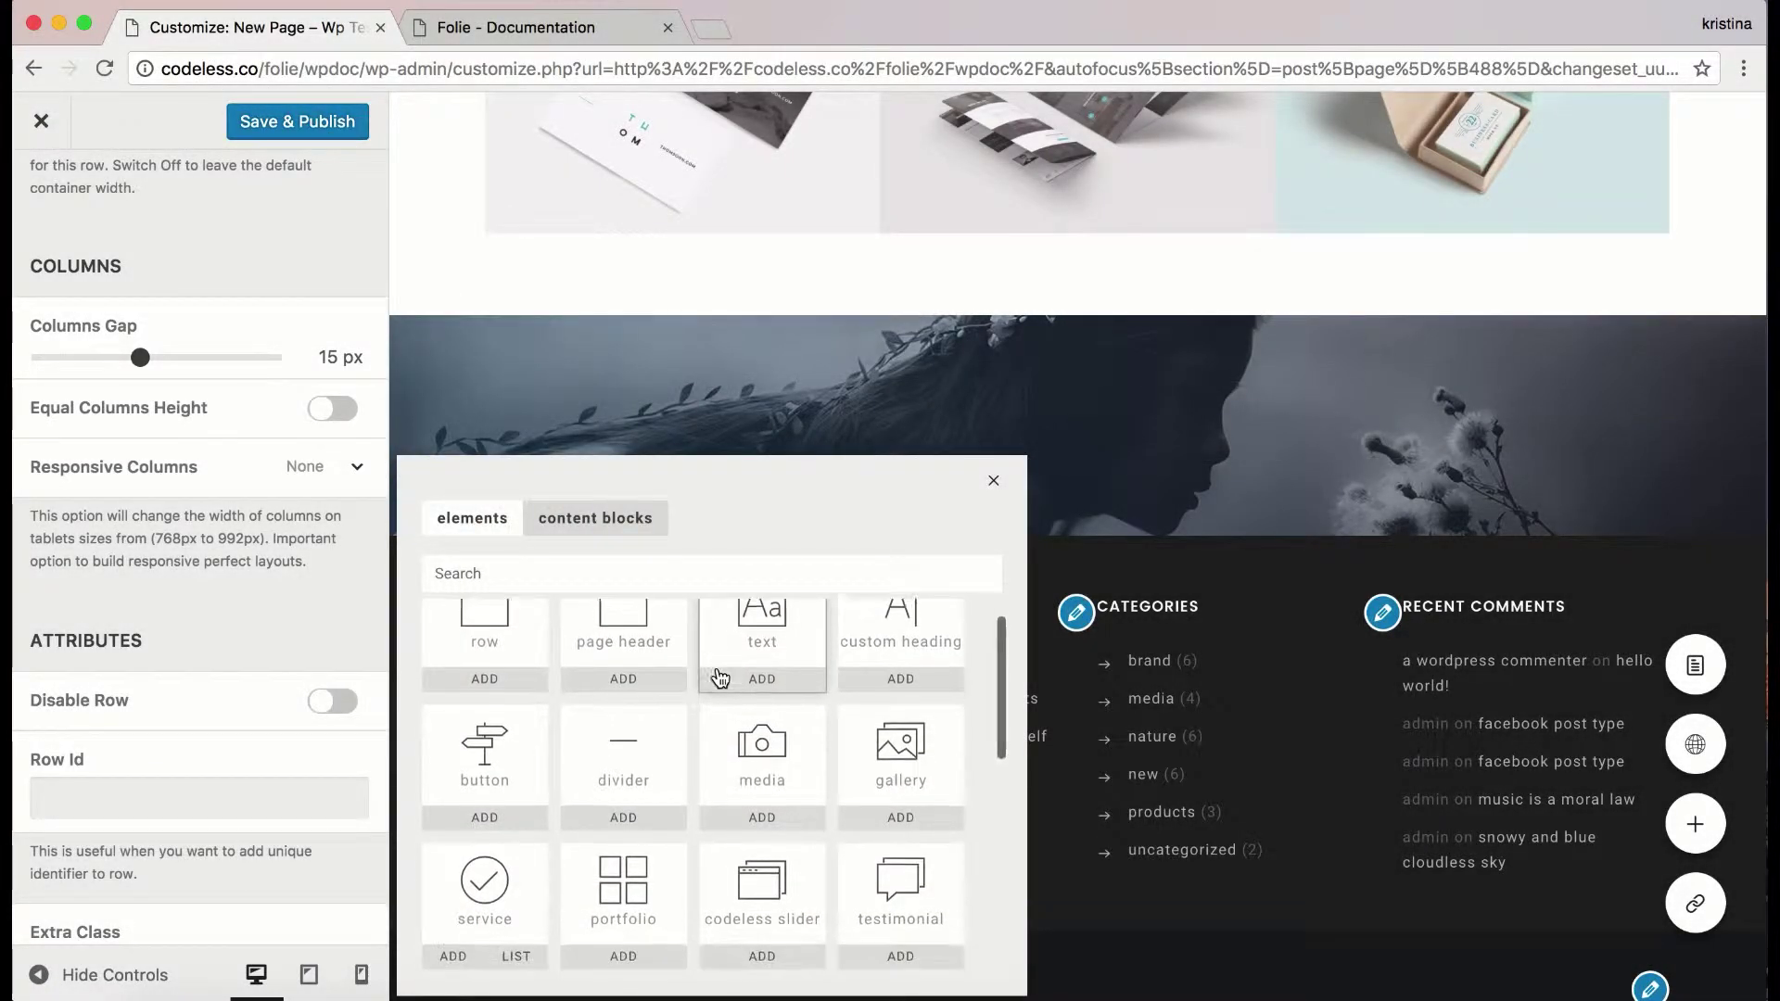
# - Add a testimonial element to the dark image row and increase the row's top padding
pyautogui.click(895, 851)
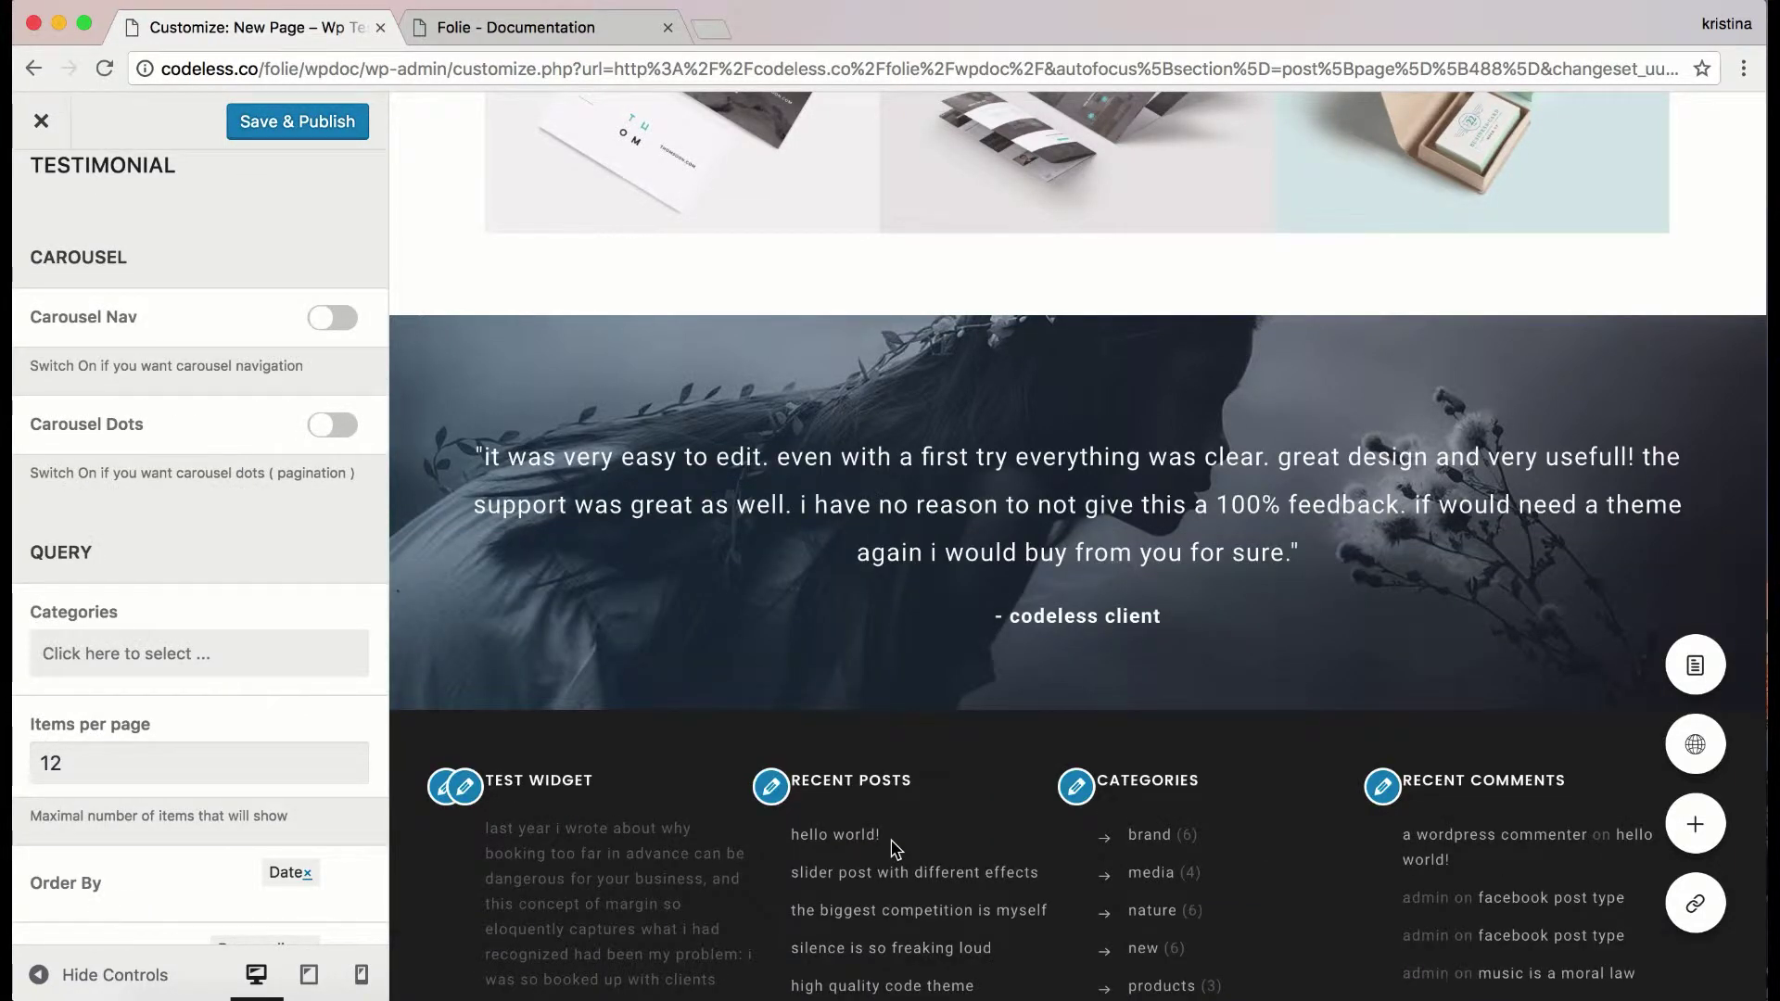
pyautogui.scroll(-2, 894, 848)
pyautogui.scroll(2, 882, 429)
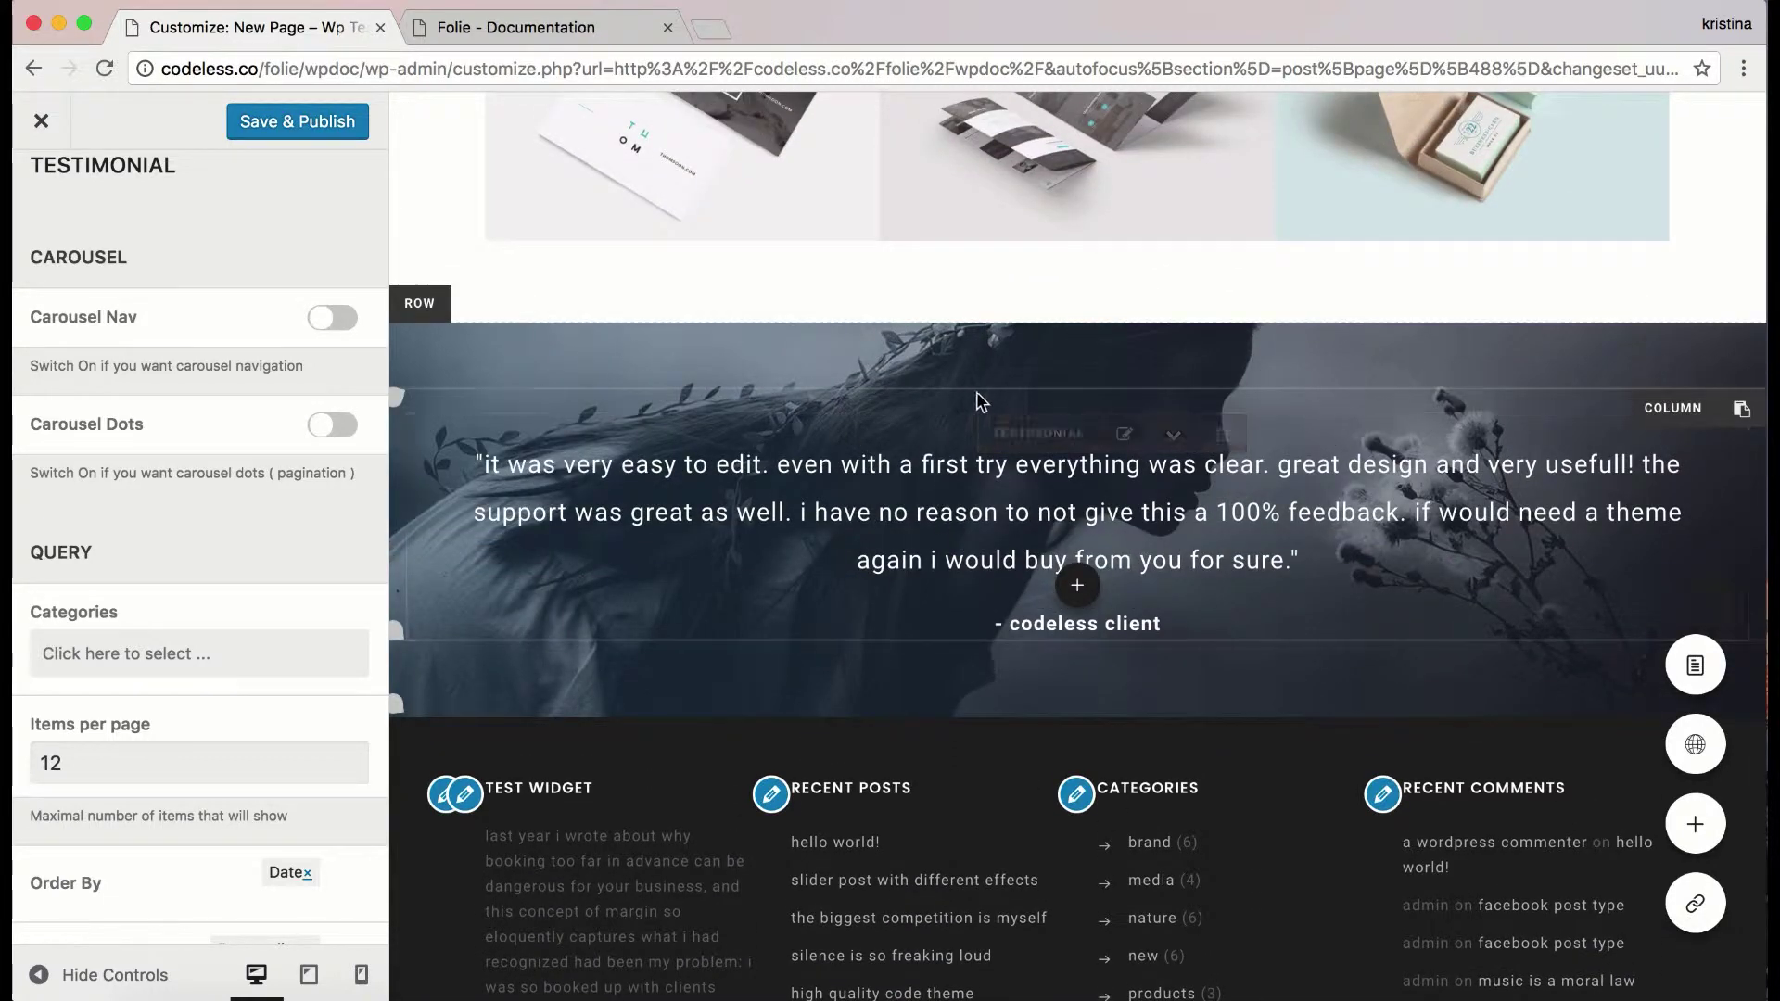
pyautogui.moveTo(944, 386)
pyautogui.moveTo(943, 386); pyautogui.dragTo(942, 399)
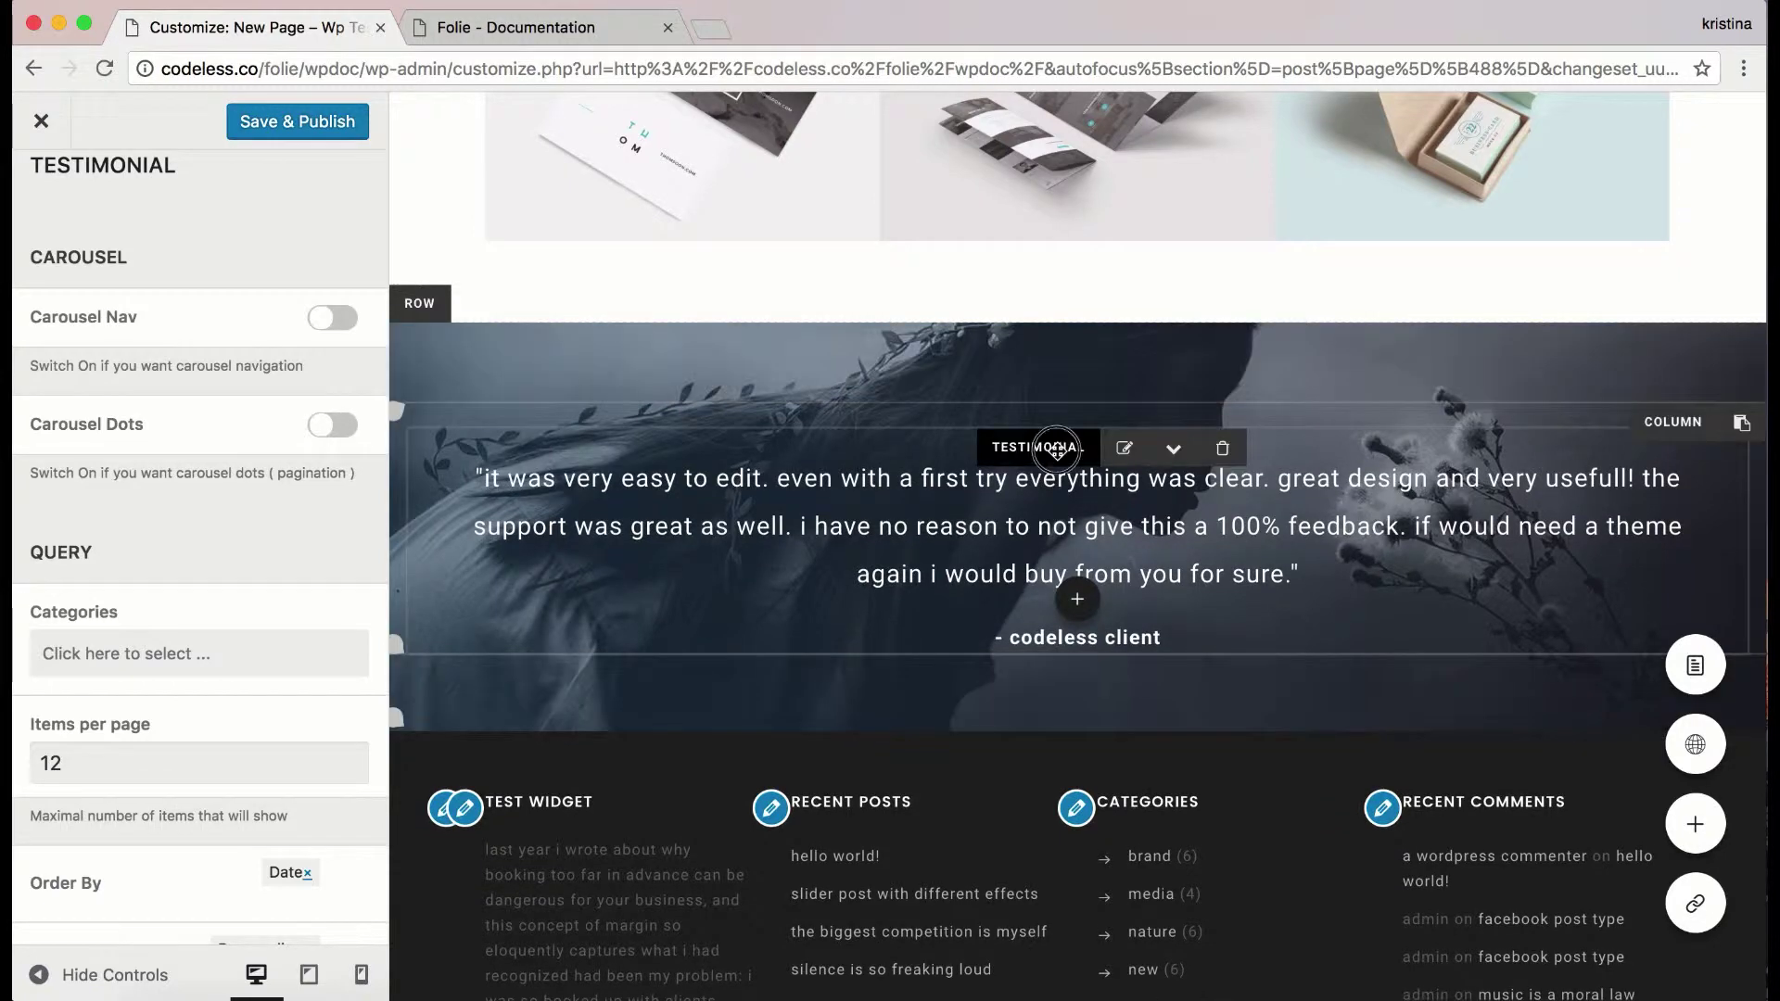
# - Turn on Carousel Nav arrows in the testimonial element's settings
pyautogui.click(1057, 449)
pyautogui.scroll(-3, 154, 443)
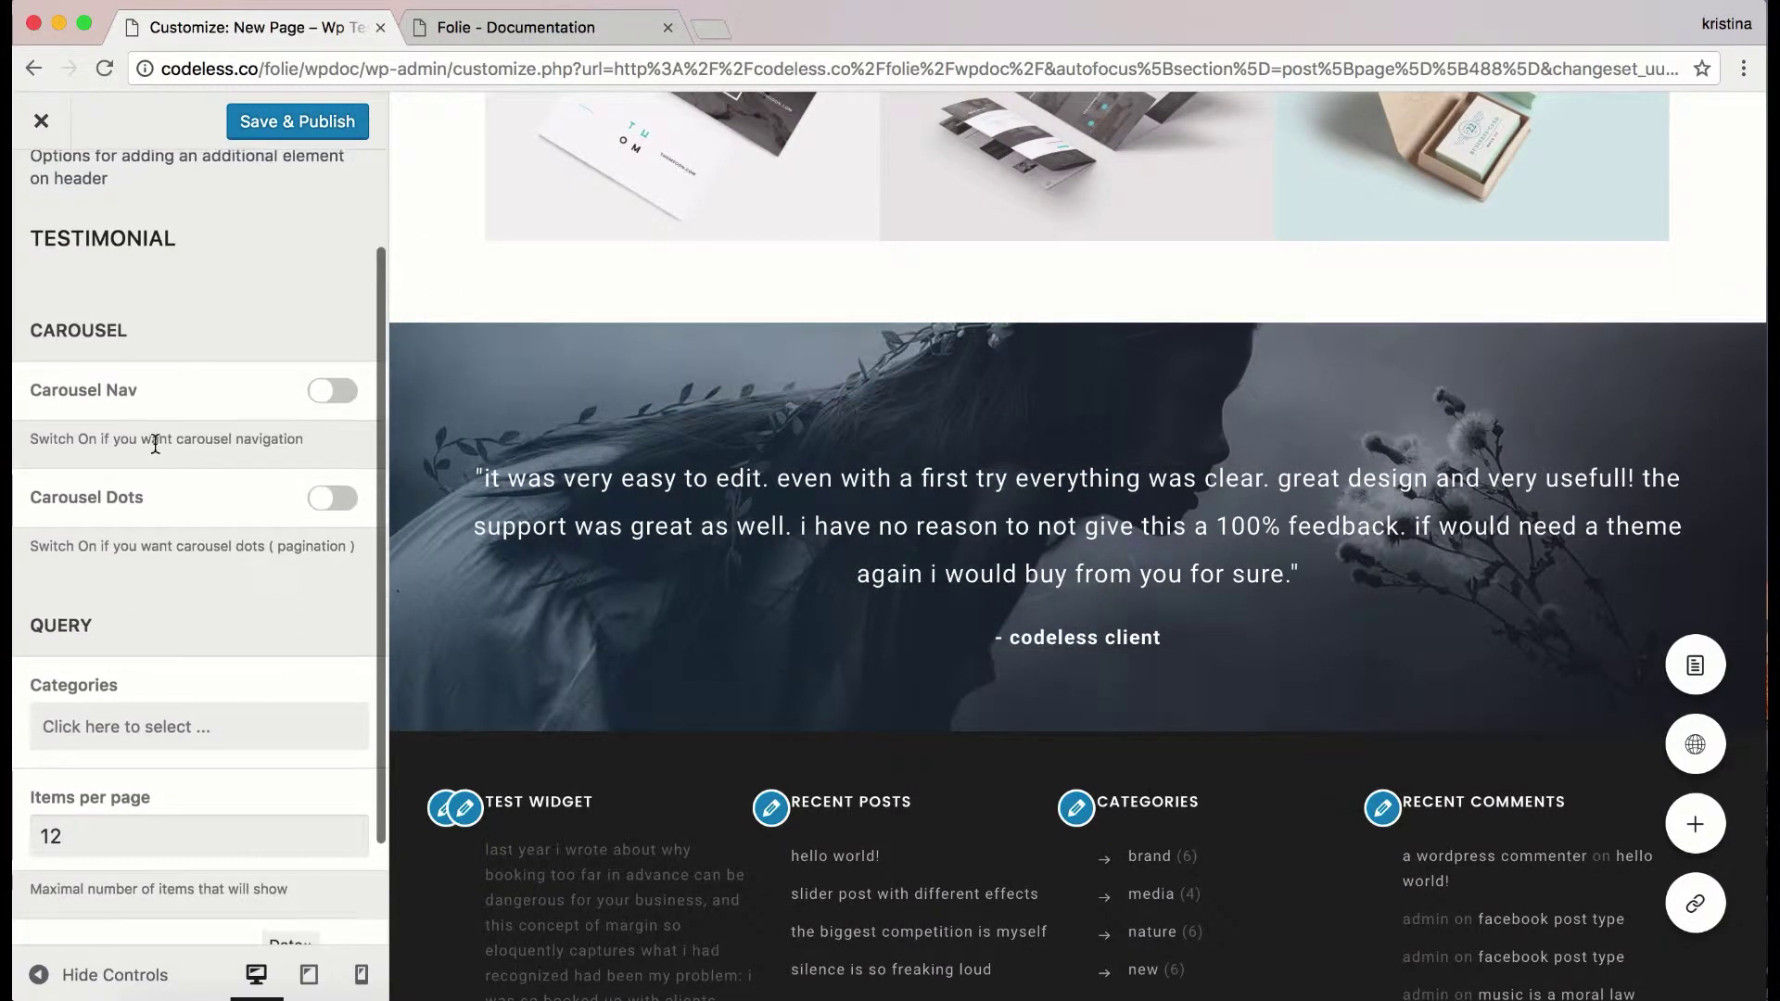
pyautogui.click(335, 395)
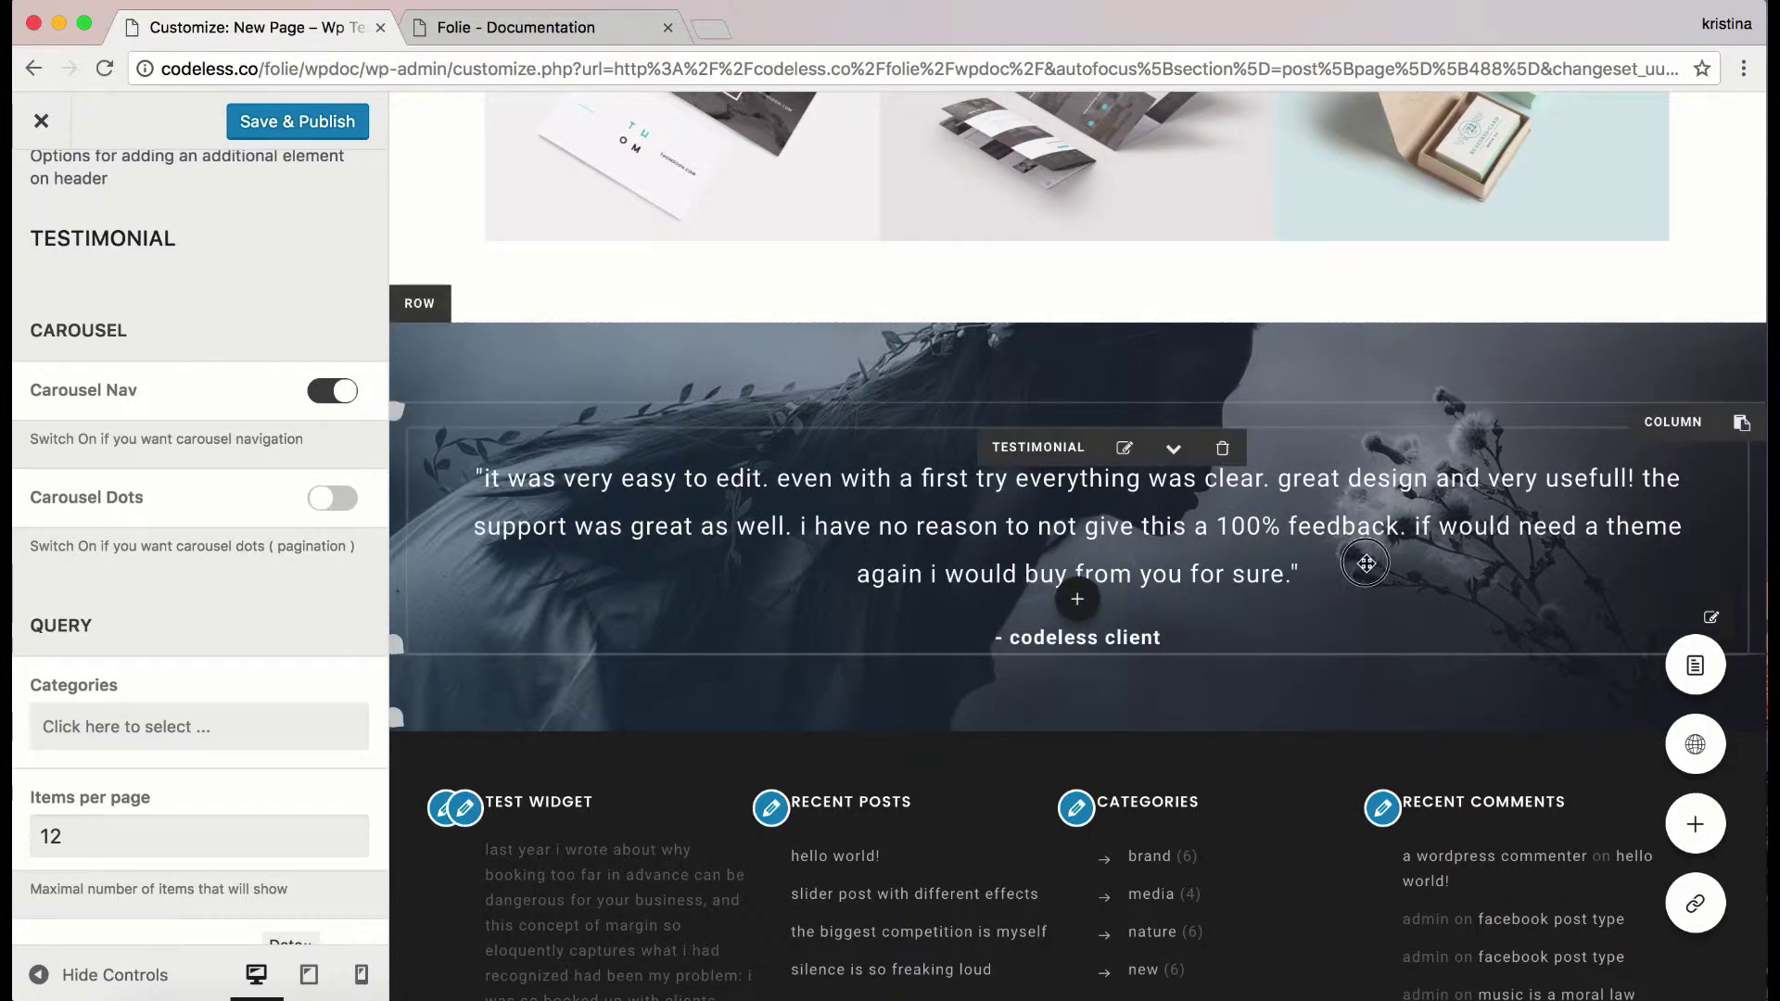
# - From the Codeless Client testimonial, add a new testimonial entry titled with a client's first name
pyautogui.click(1709, 619)
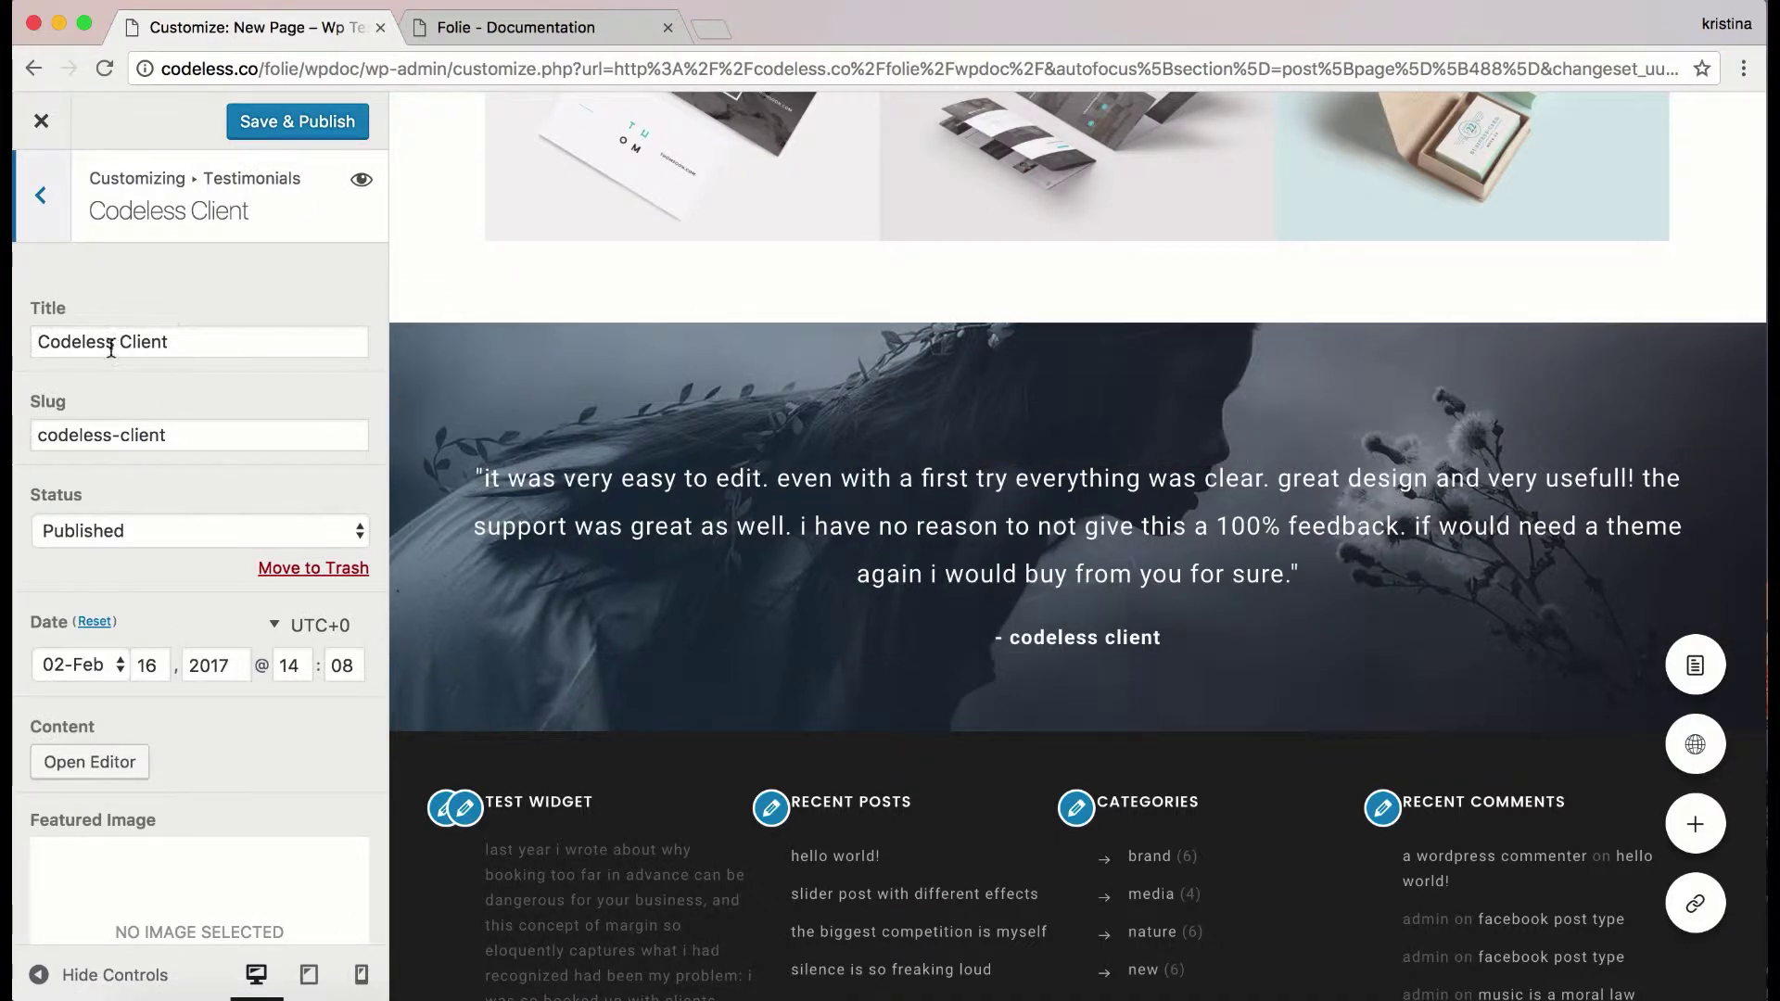
pyautogui.scroll(-5, 184, 459)
pyautogui.scroll(5, 184, 459)
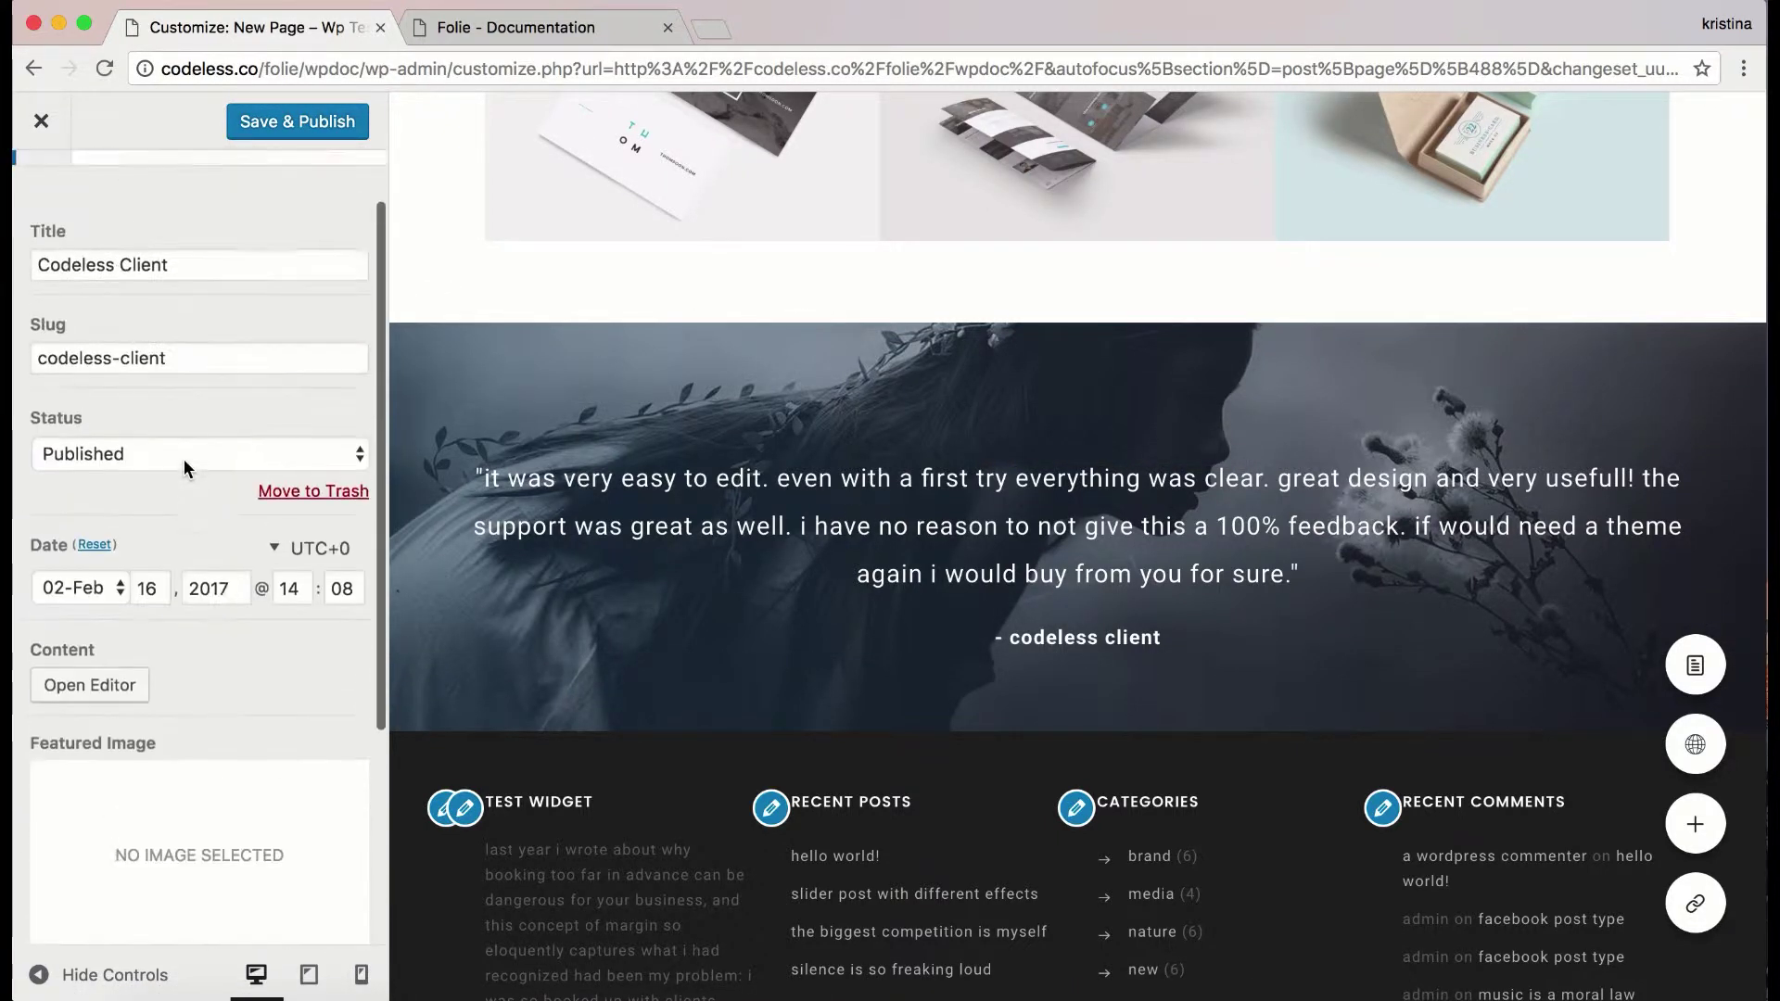
pyautogui.click(1077, 605)
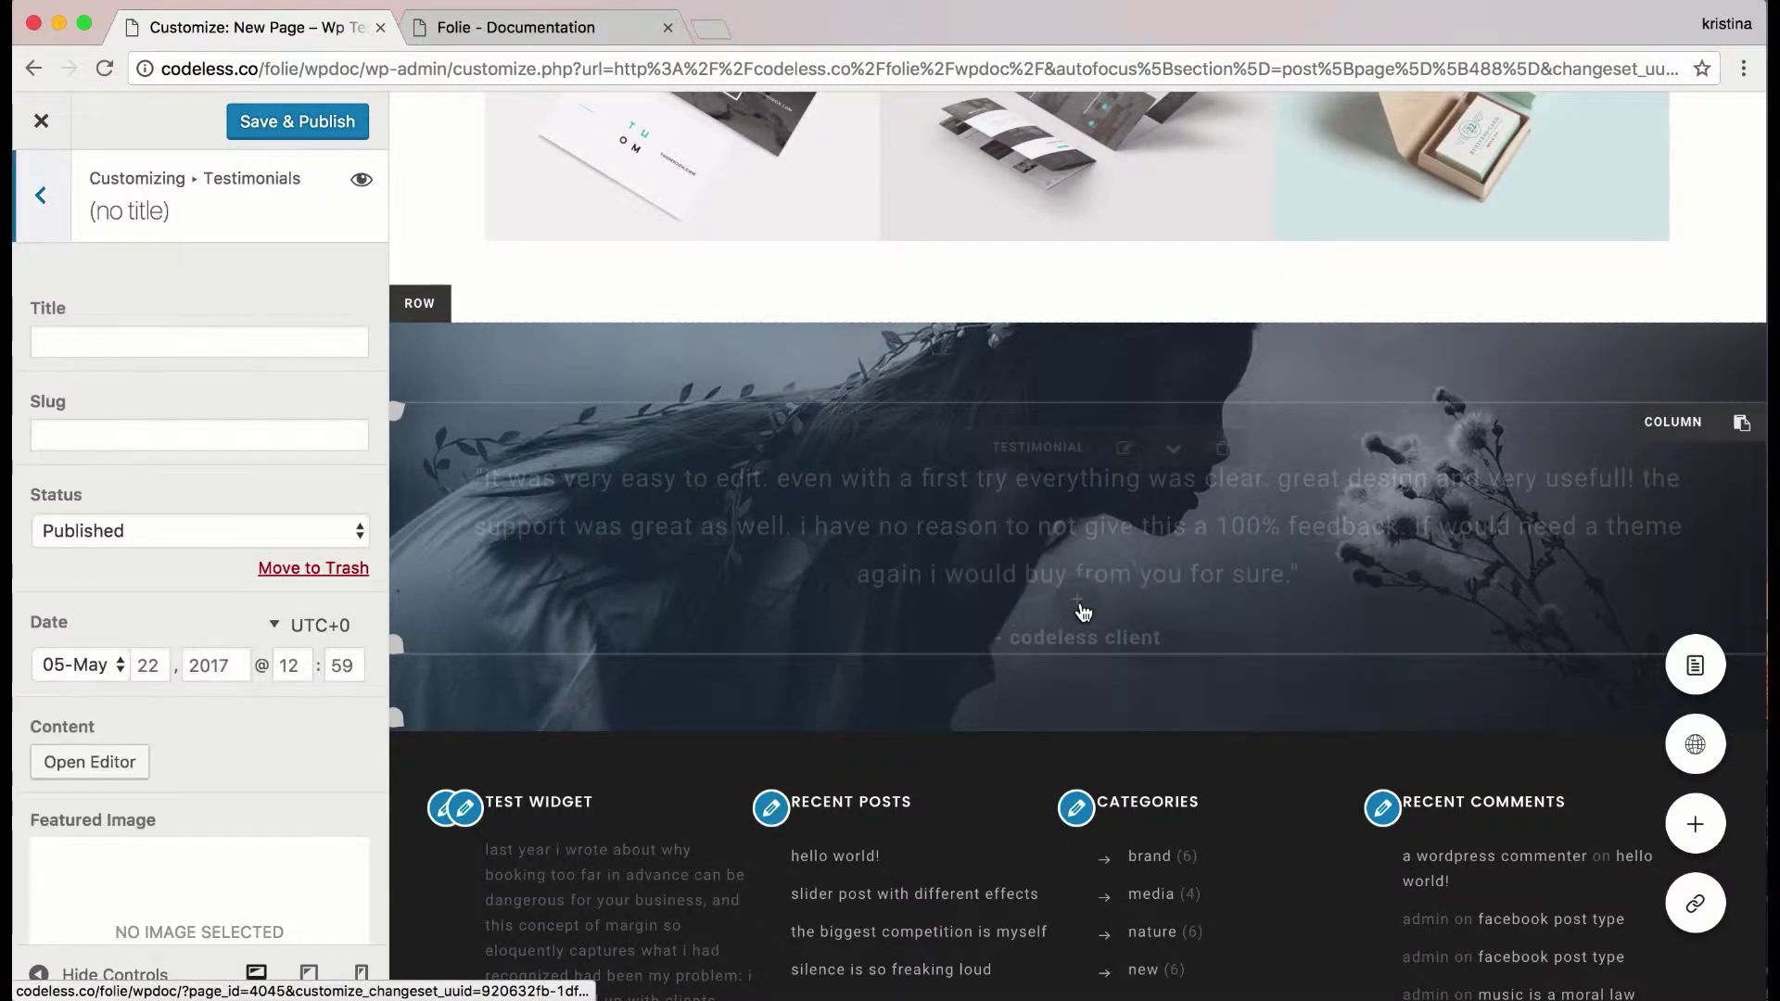
pyautogui.click(248, 342)
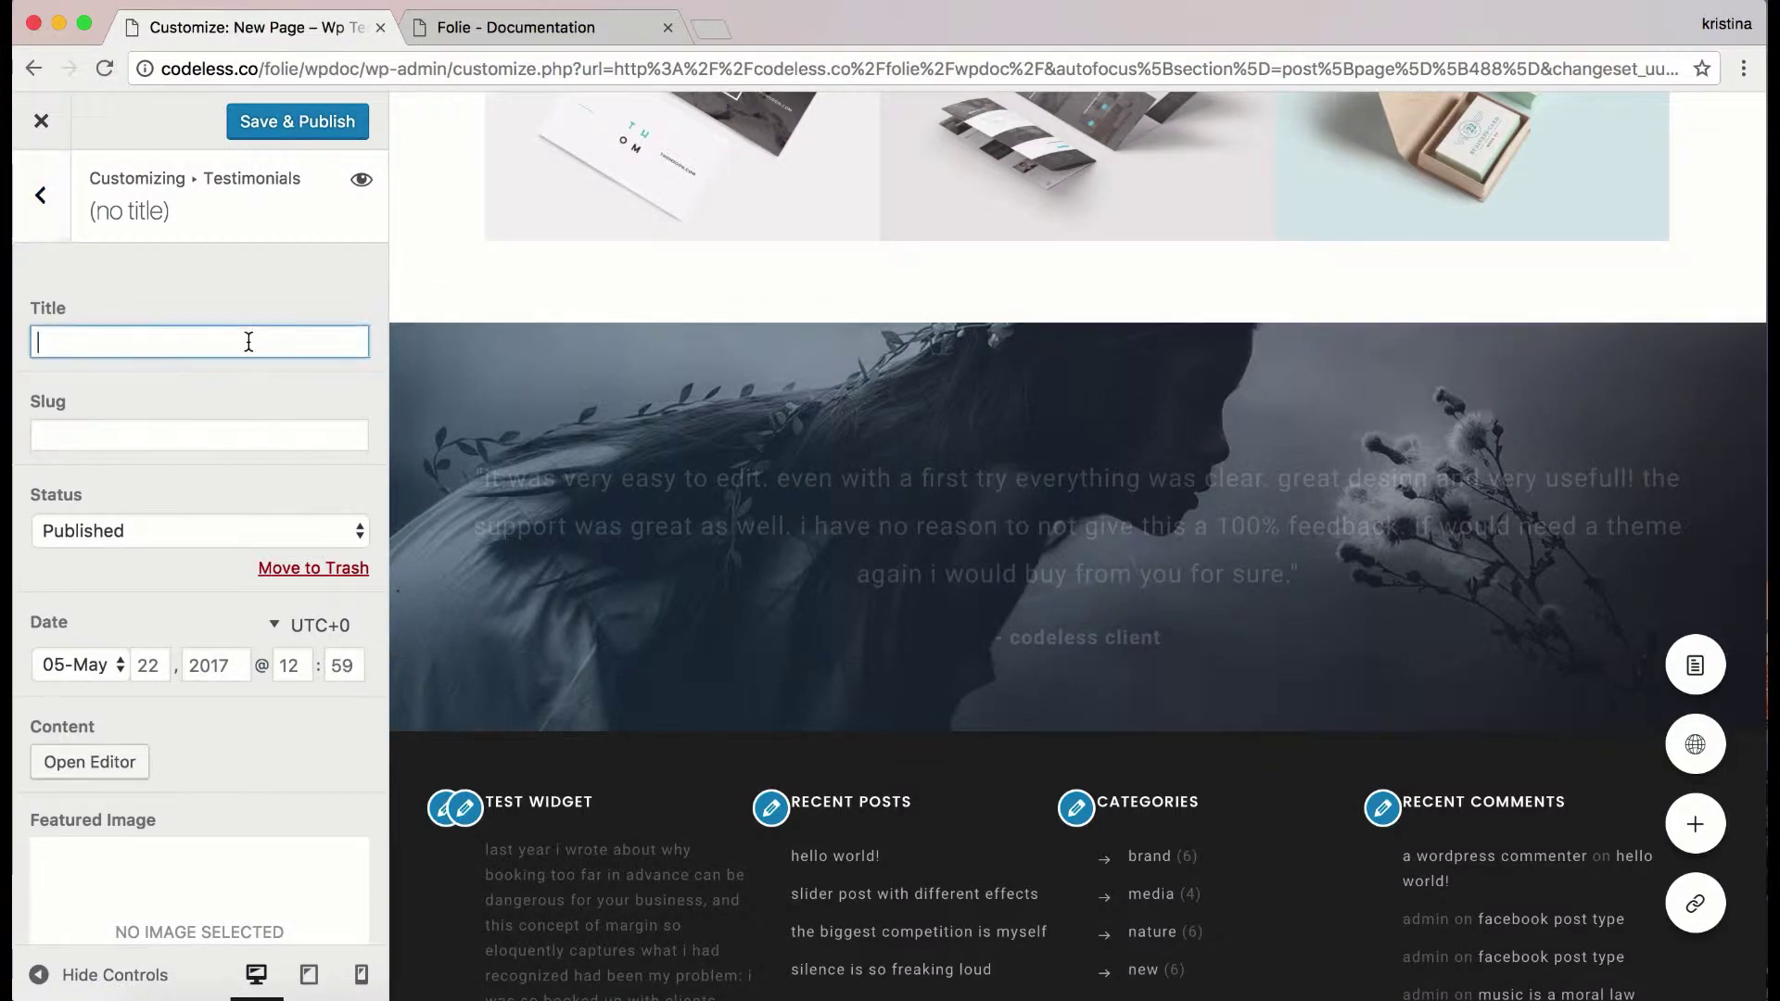
pyautogui.write('kriss')
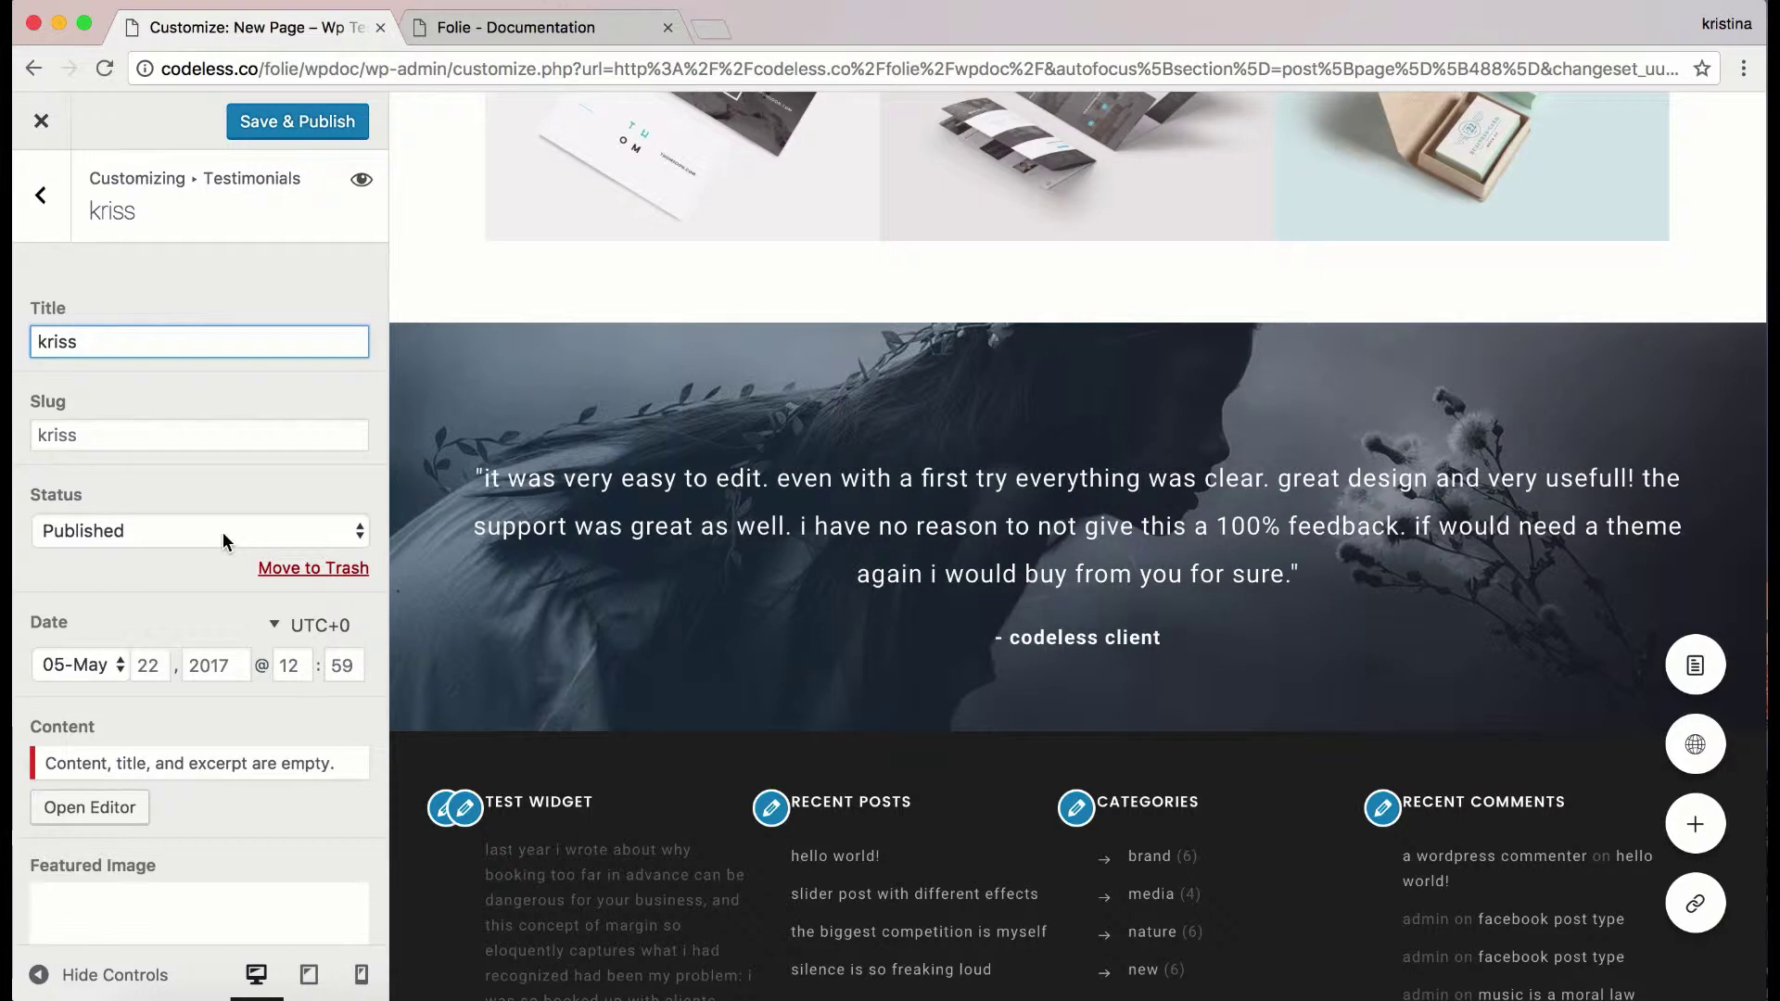
pyautogui.scroll(-5, 222, 532)
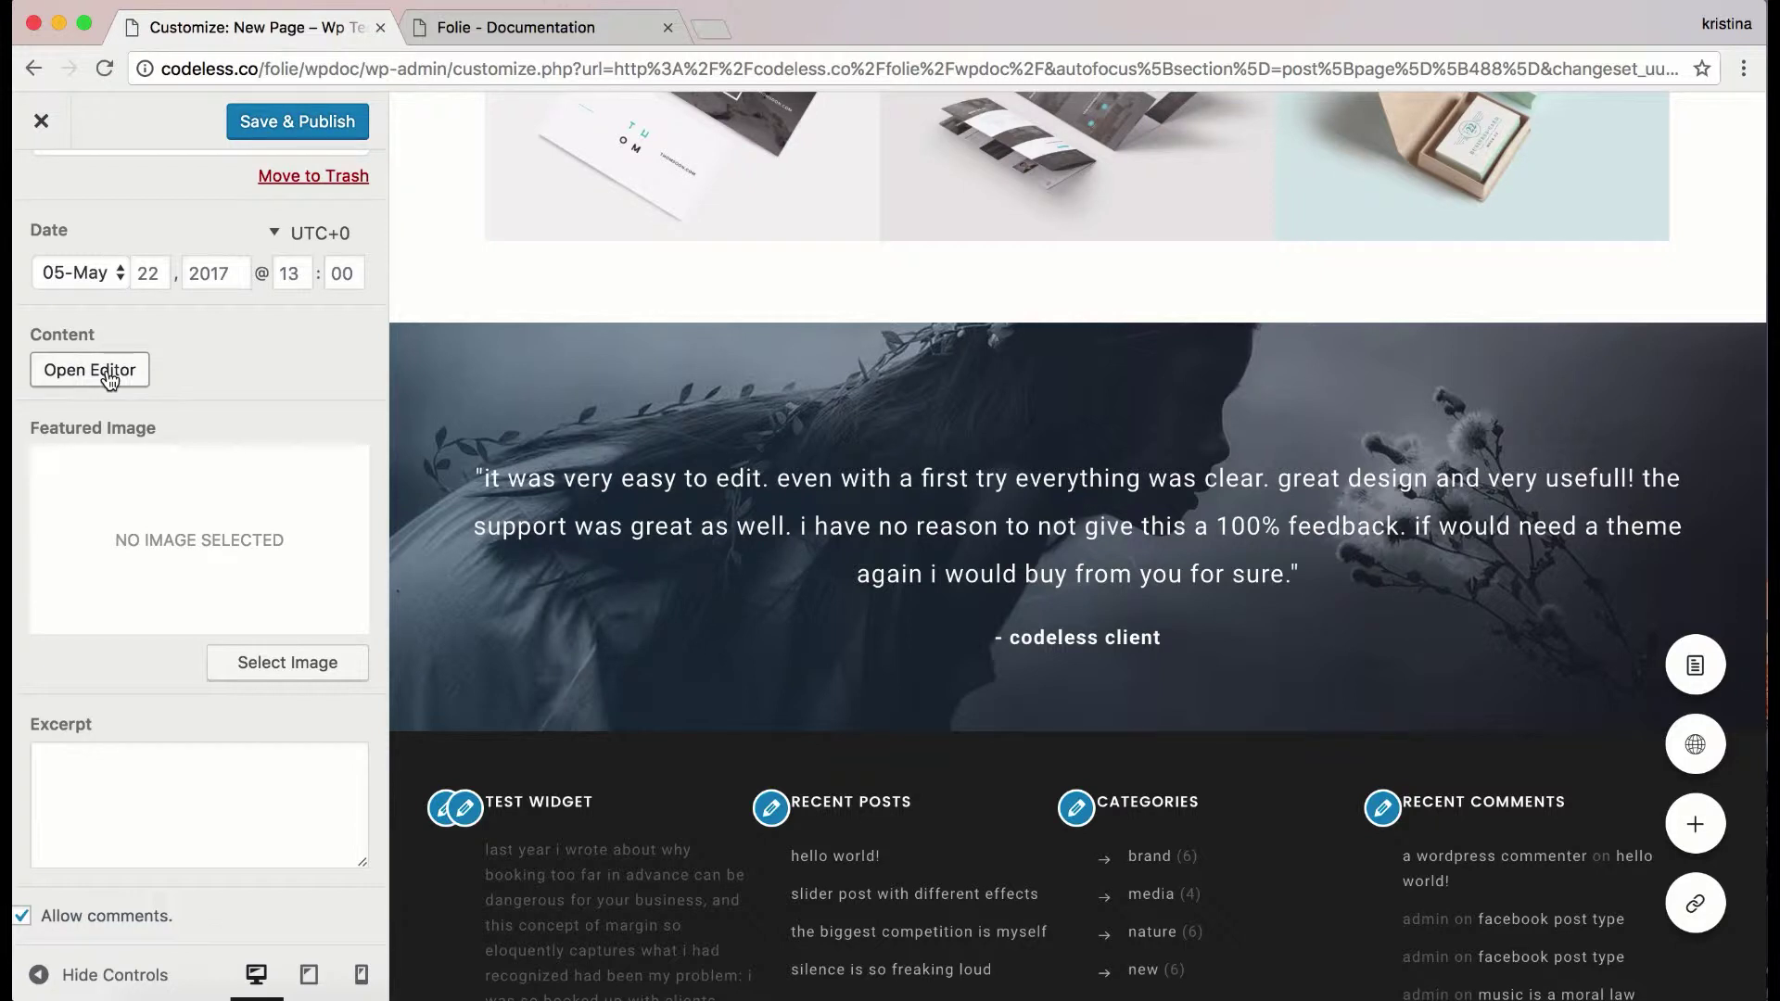
# - Paste Lorem ipsum text into the new testimonial's body and centre-align it
pyautogui.click(64, 374)
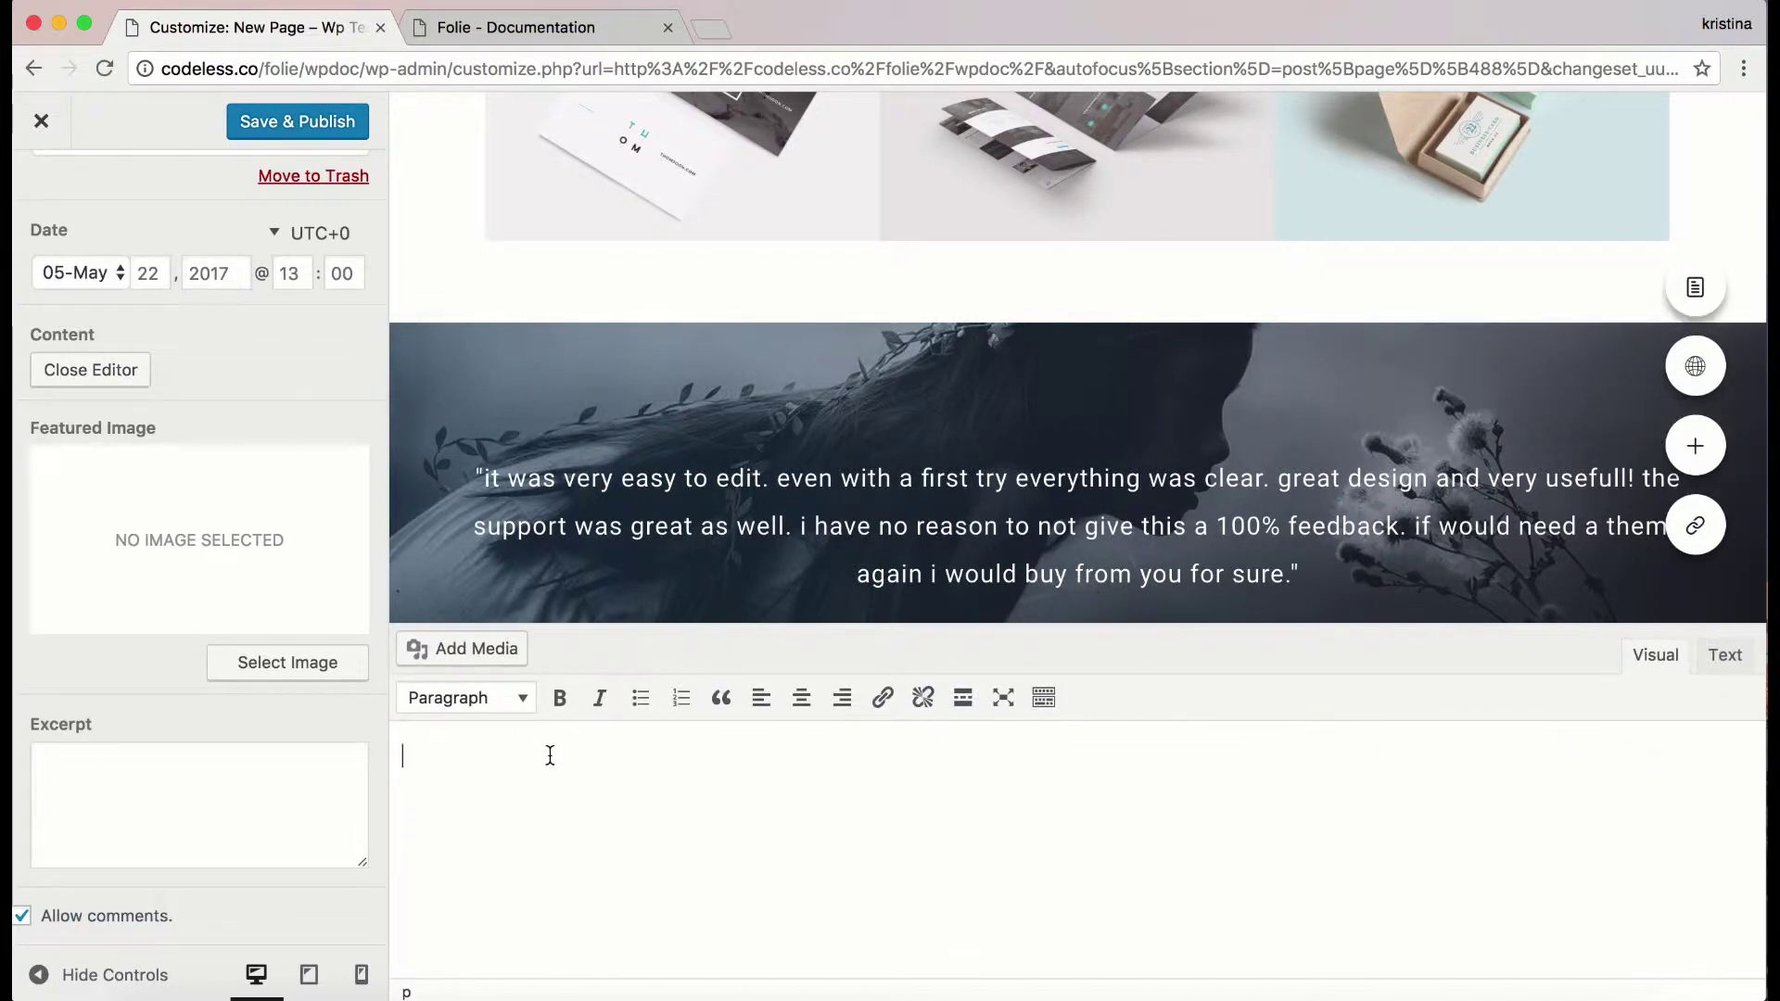
pyautogui.write('Lorem ipsum dolor sit amet, consectetur adipiscing elit, sed do eiusmod tempor incididunt ut labore et dolore magna aliqua. Ut enim ad minim veniam, quis nostrud exercitation ullamco laboris nisi ut aliquip ex ea commodo consequat.')
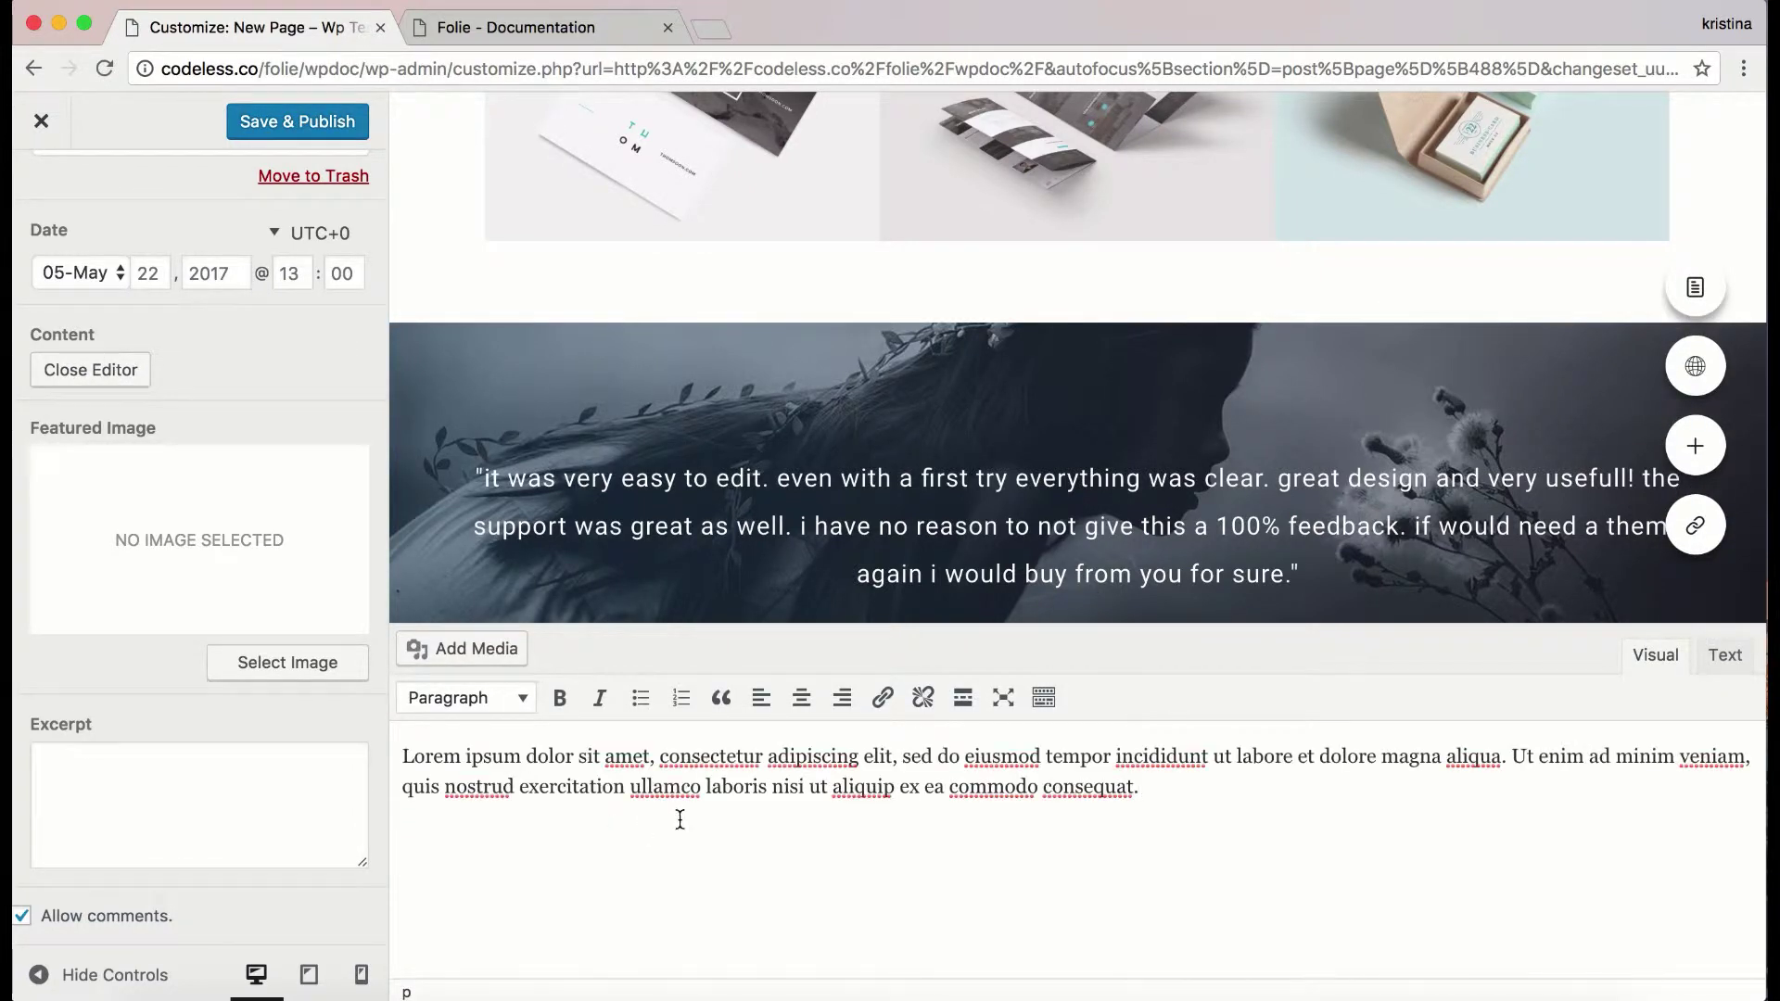
pyautogui.click(802, 698)
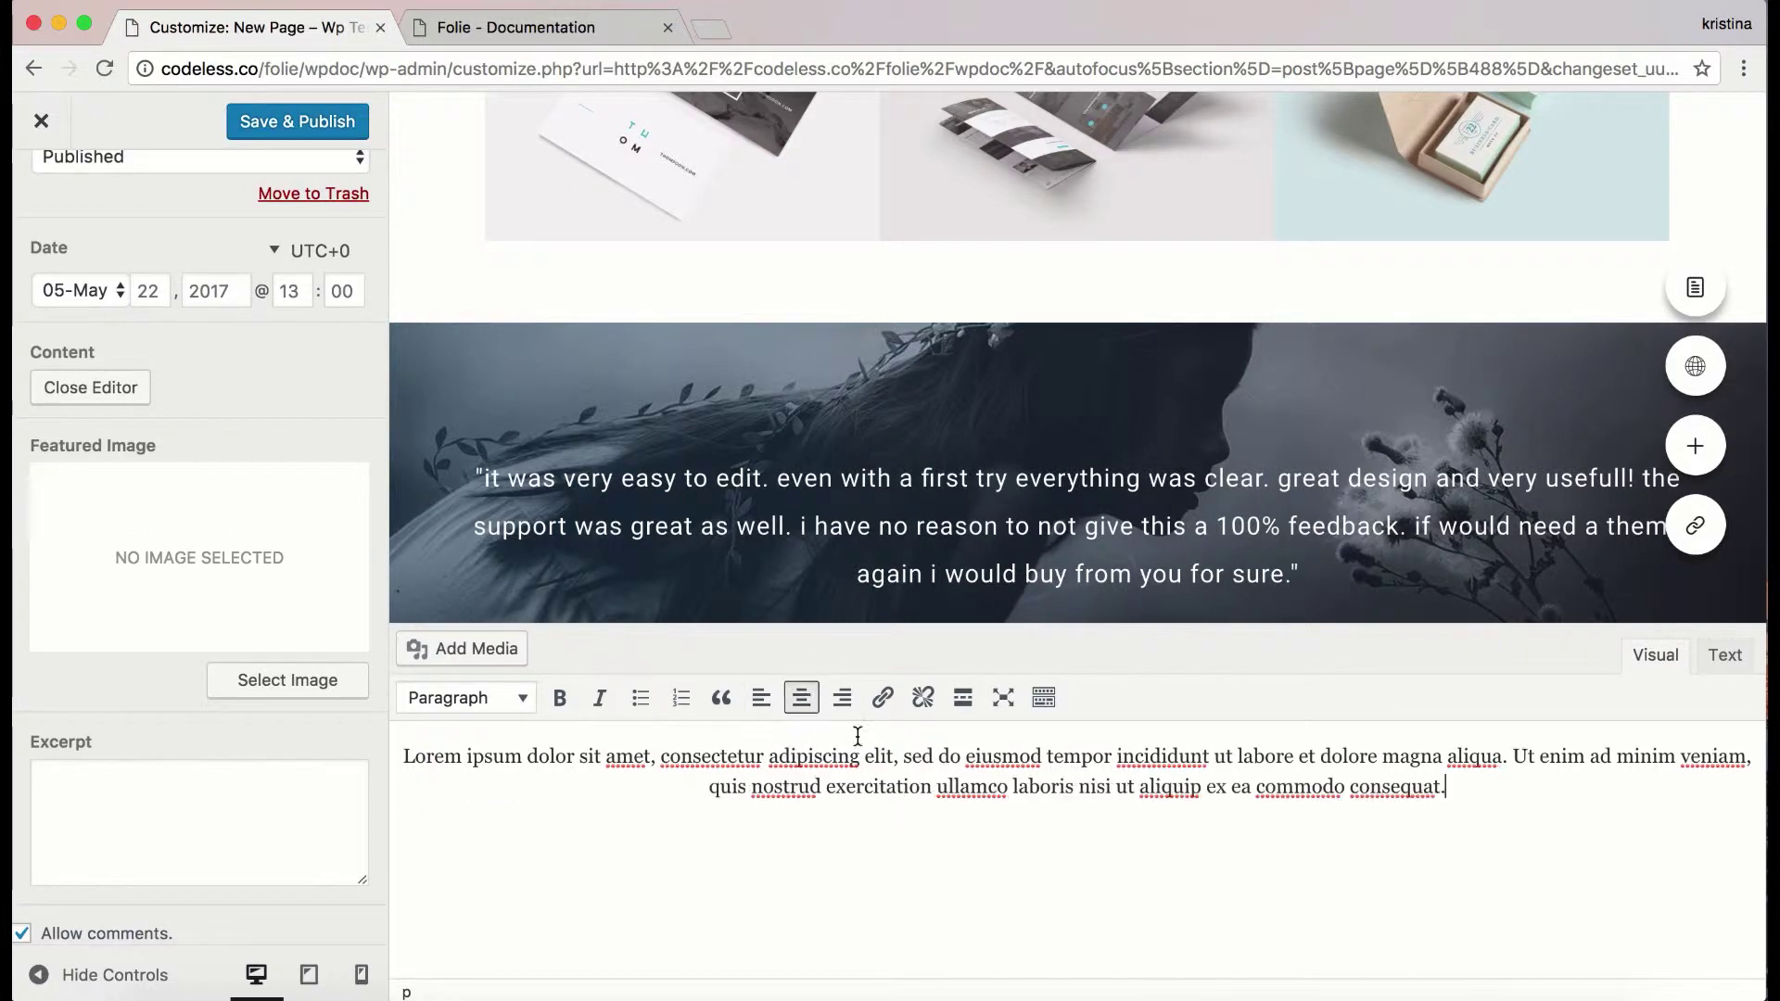
pyautogui.click(130, 389)
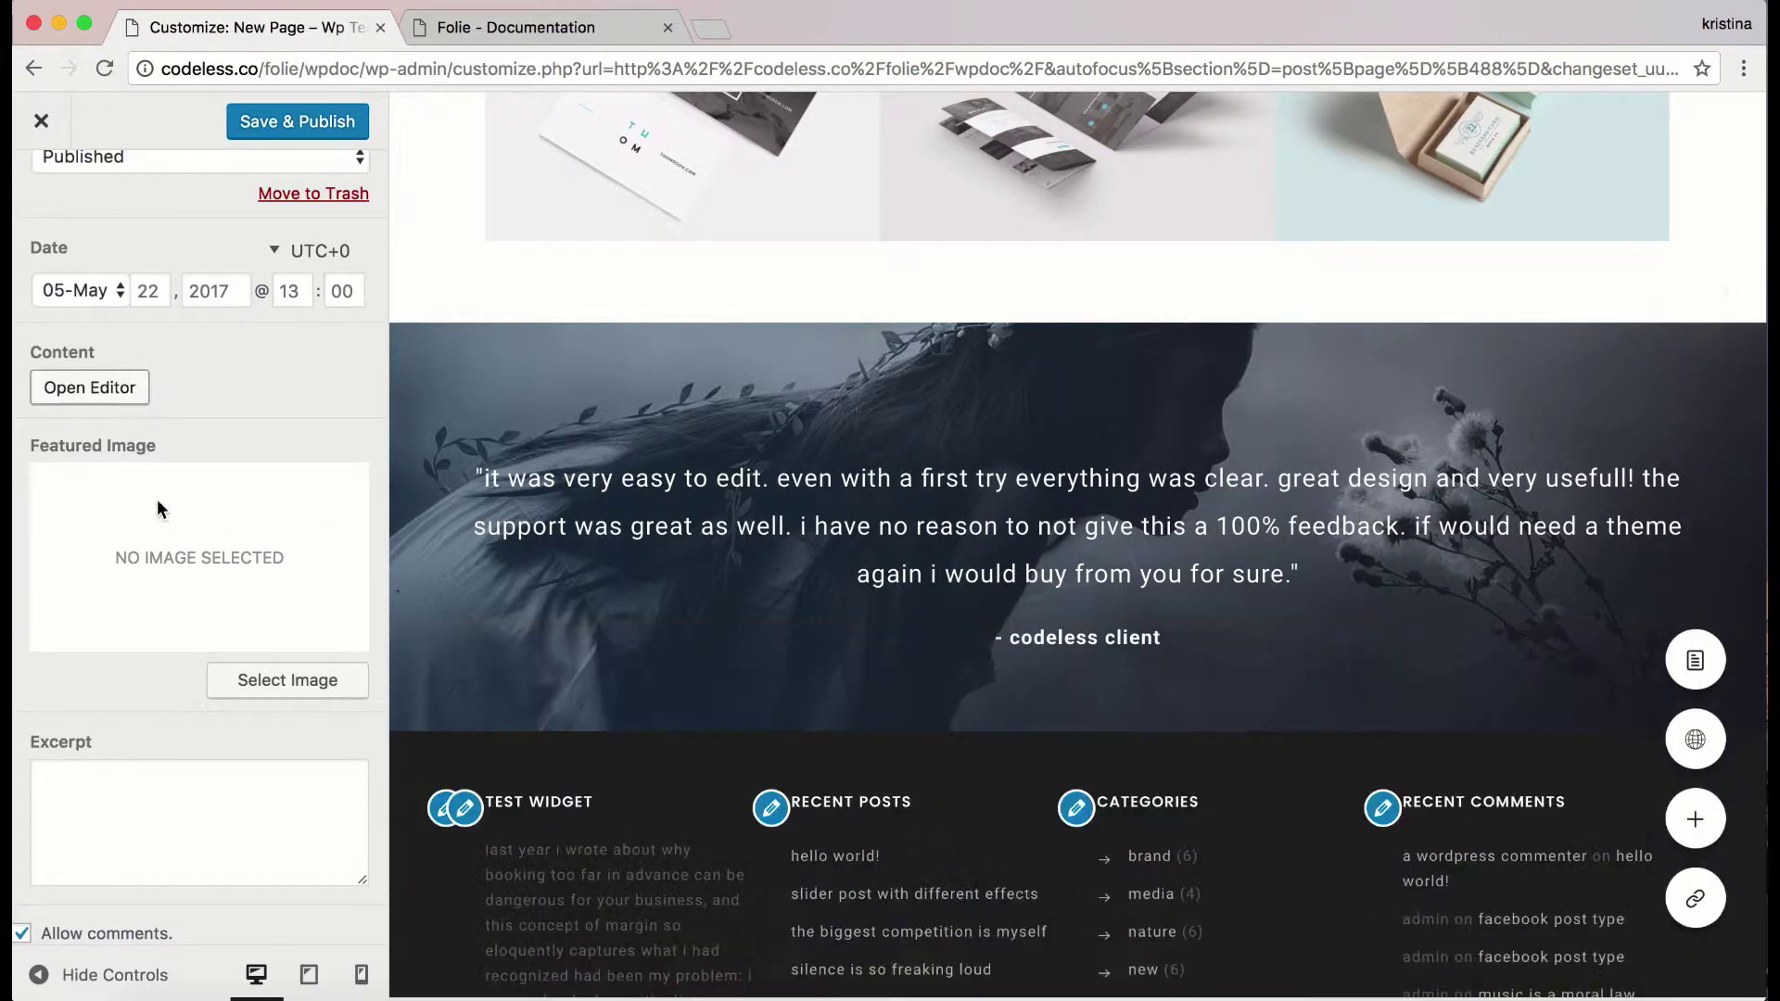
# - Save & Publish the changes and return to the testimonial element's options
pyautogui.scroll(3, 181, 570)
pyautogui.scroll(3, 181, 576)
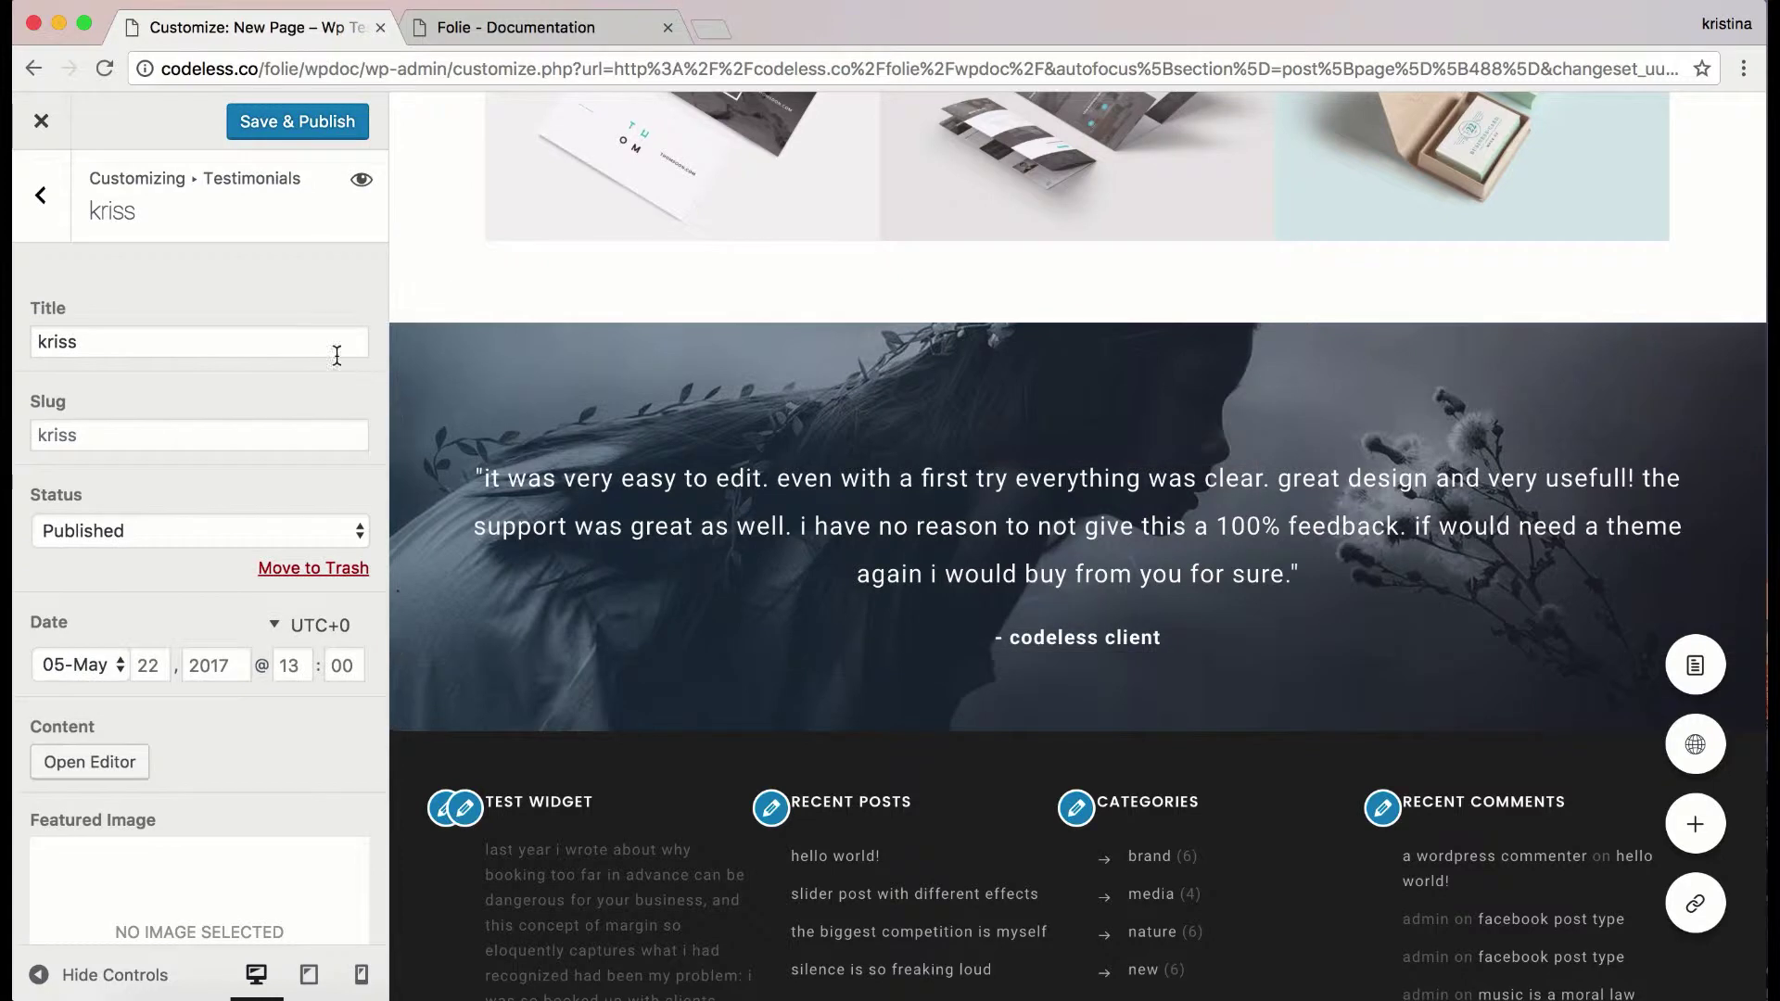
pyautogui.click(310, 128)
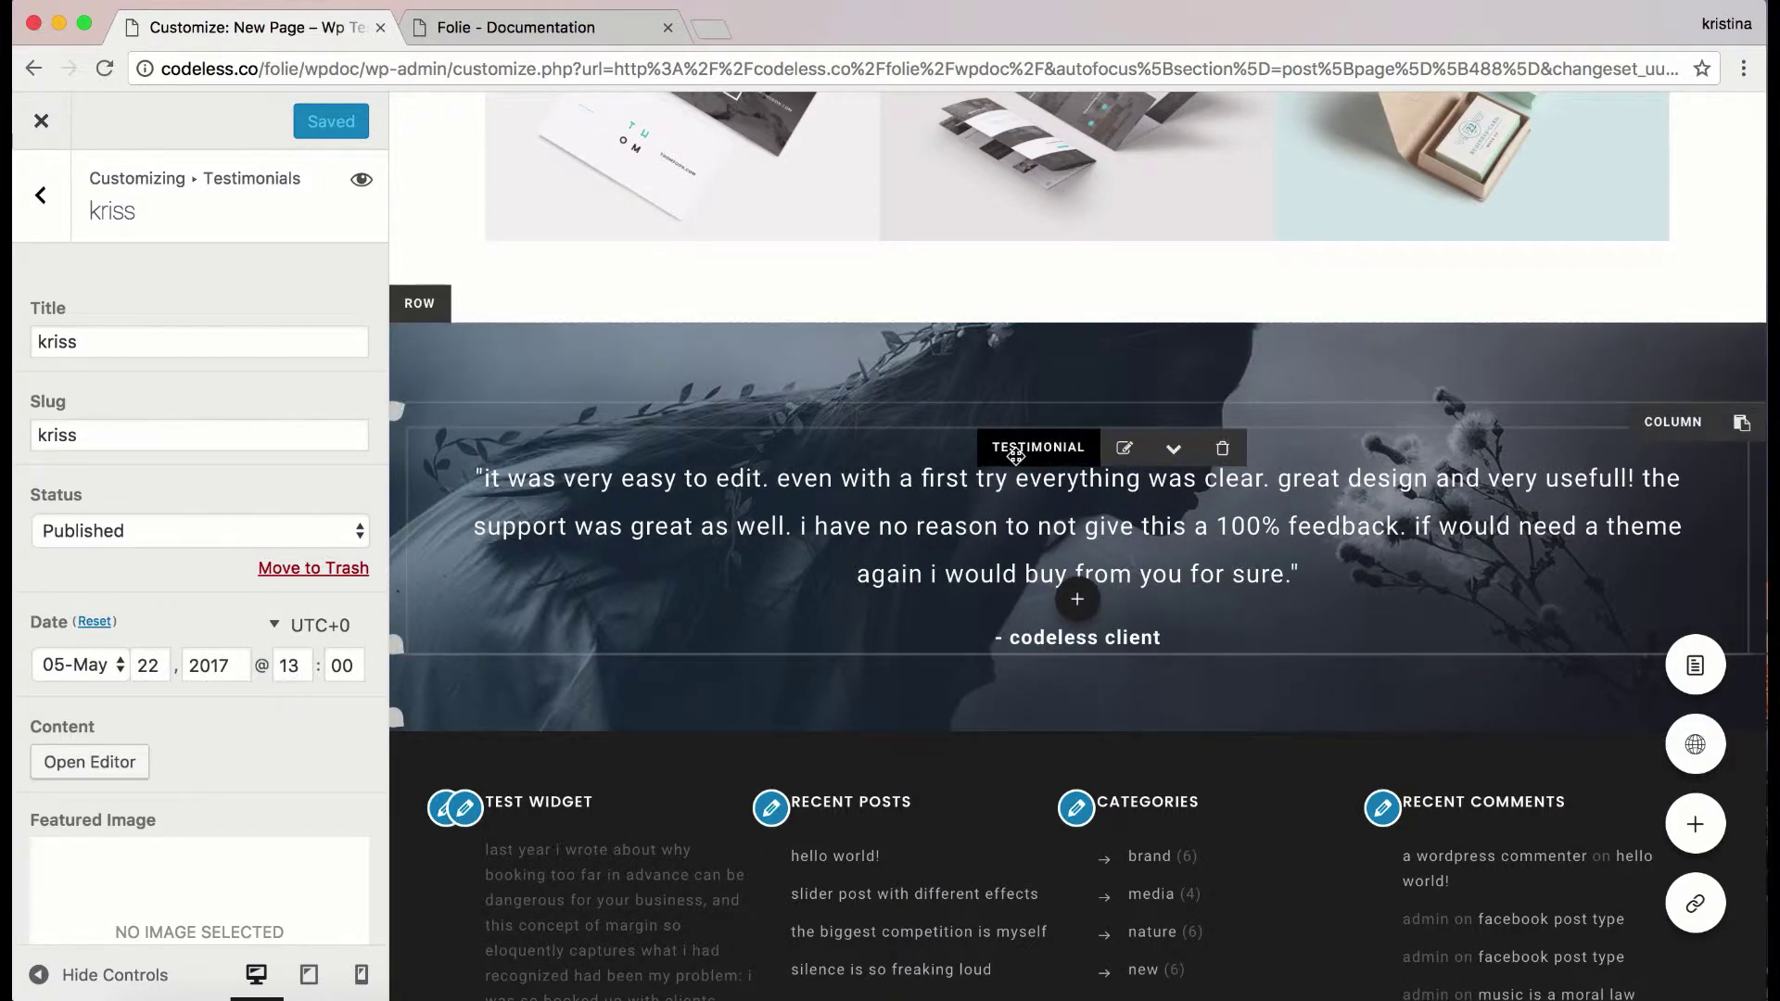
pyautogui.click(1015, 453)
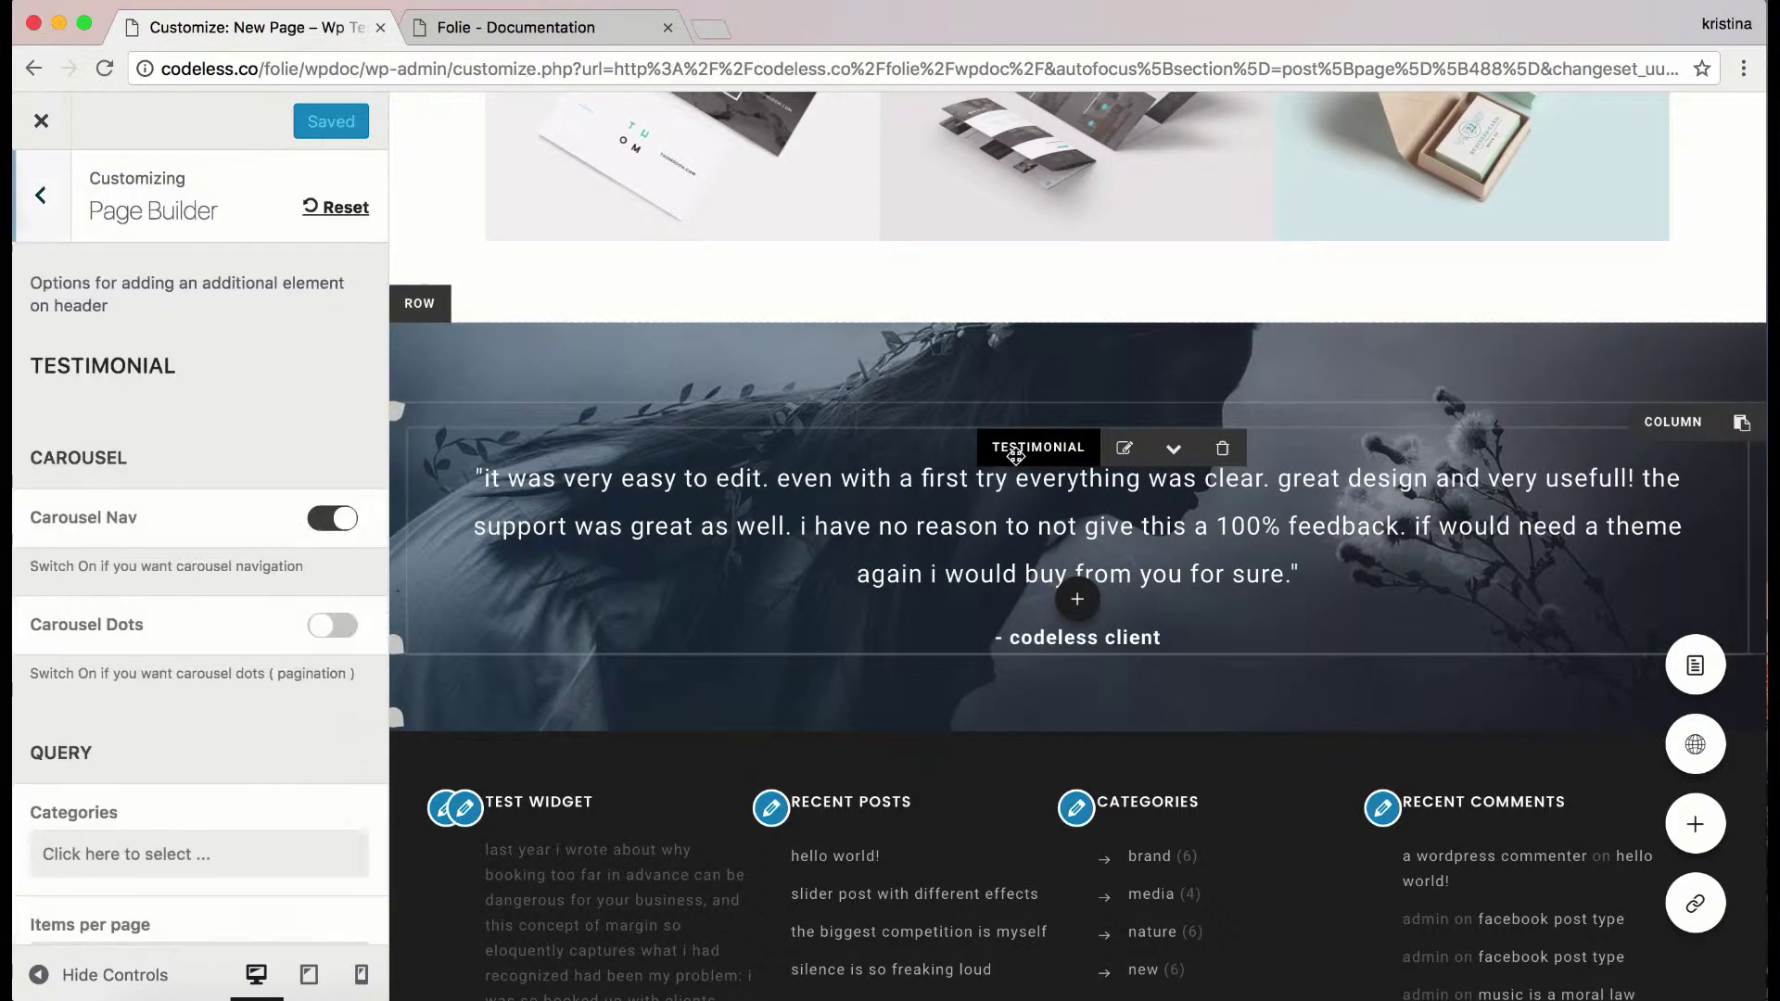
# - Turn on Carousel Dots and cycle the preview between both testimonial slides
pyautogui.click(336, 631)
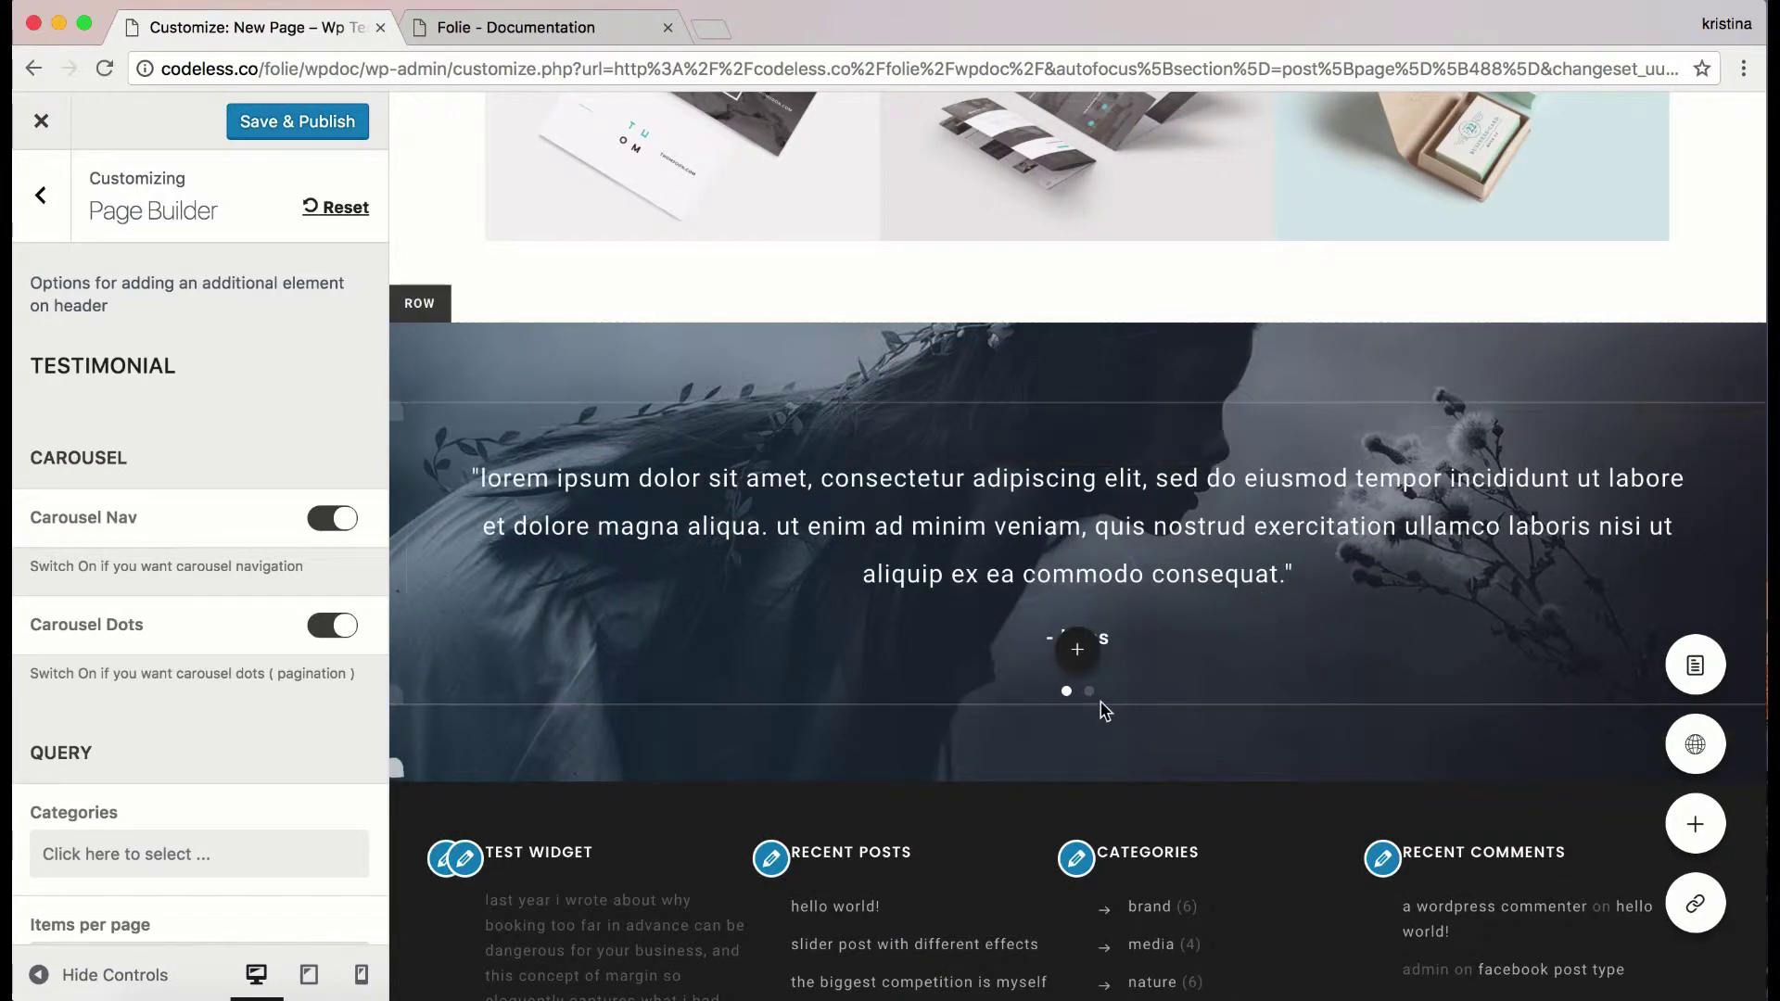
pyautogui.click(1089, 693)
pyautogui.click(1068, 694)
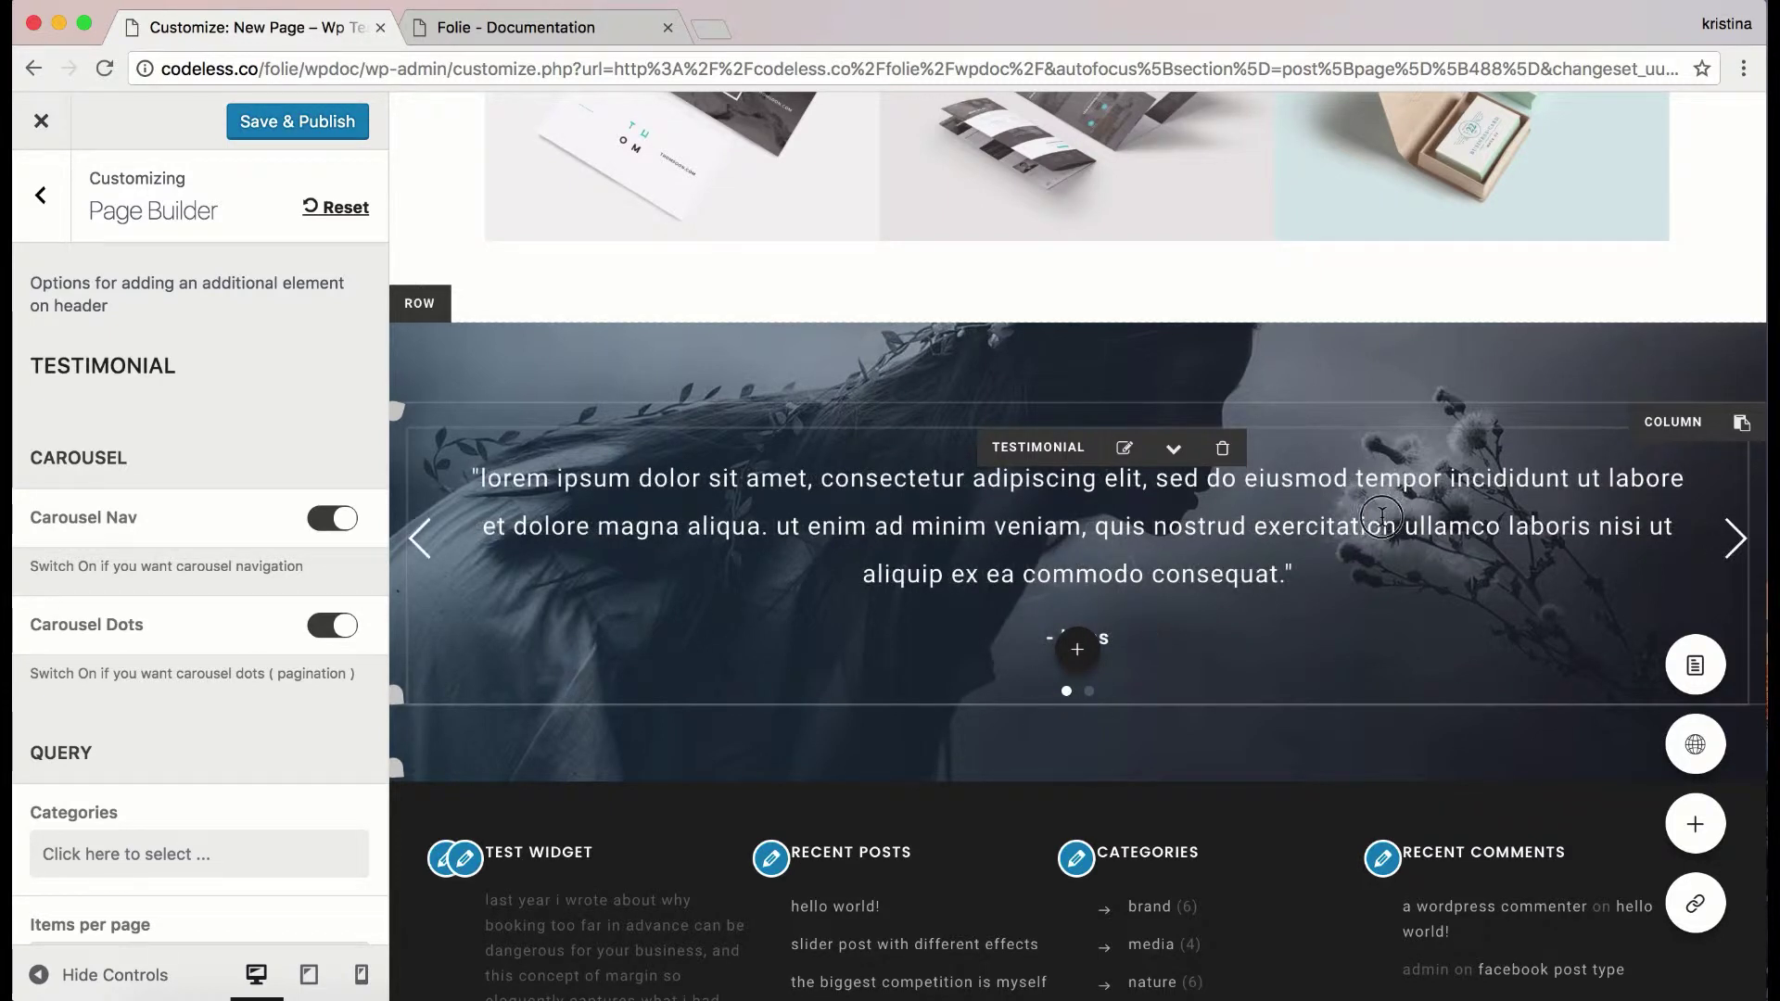
pyautogui.click(1730, 542)
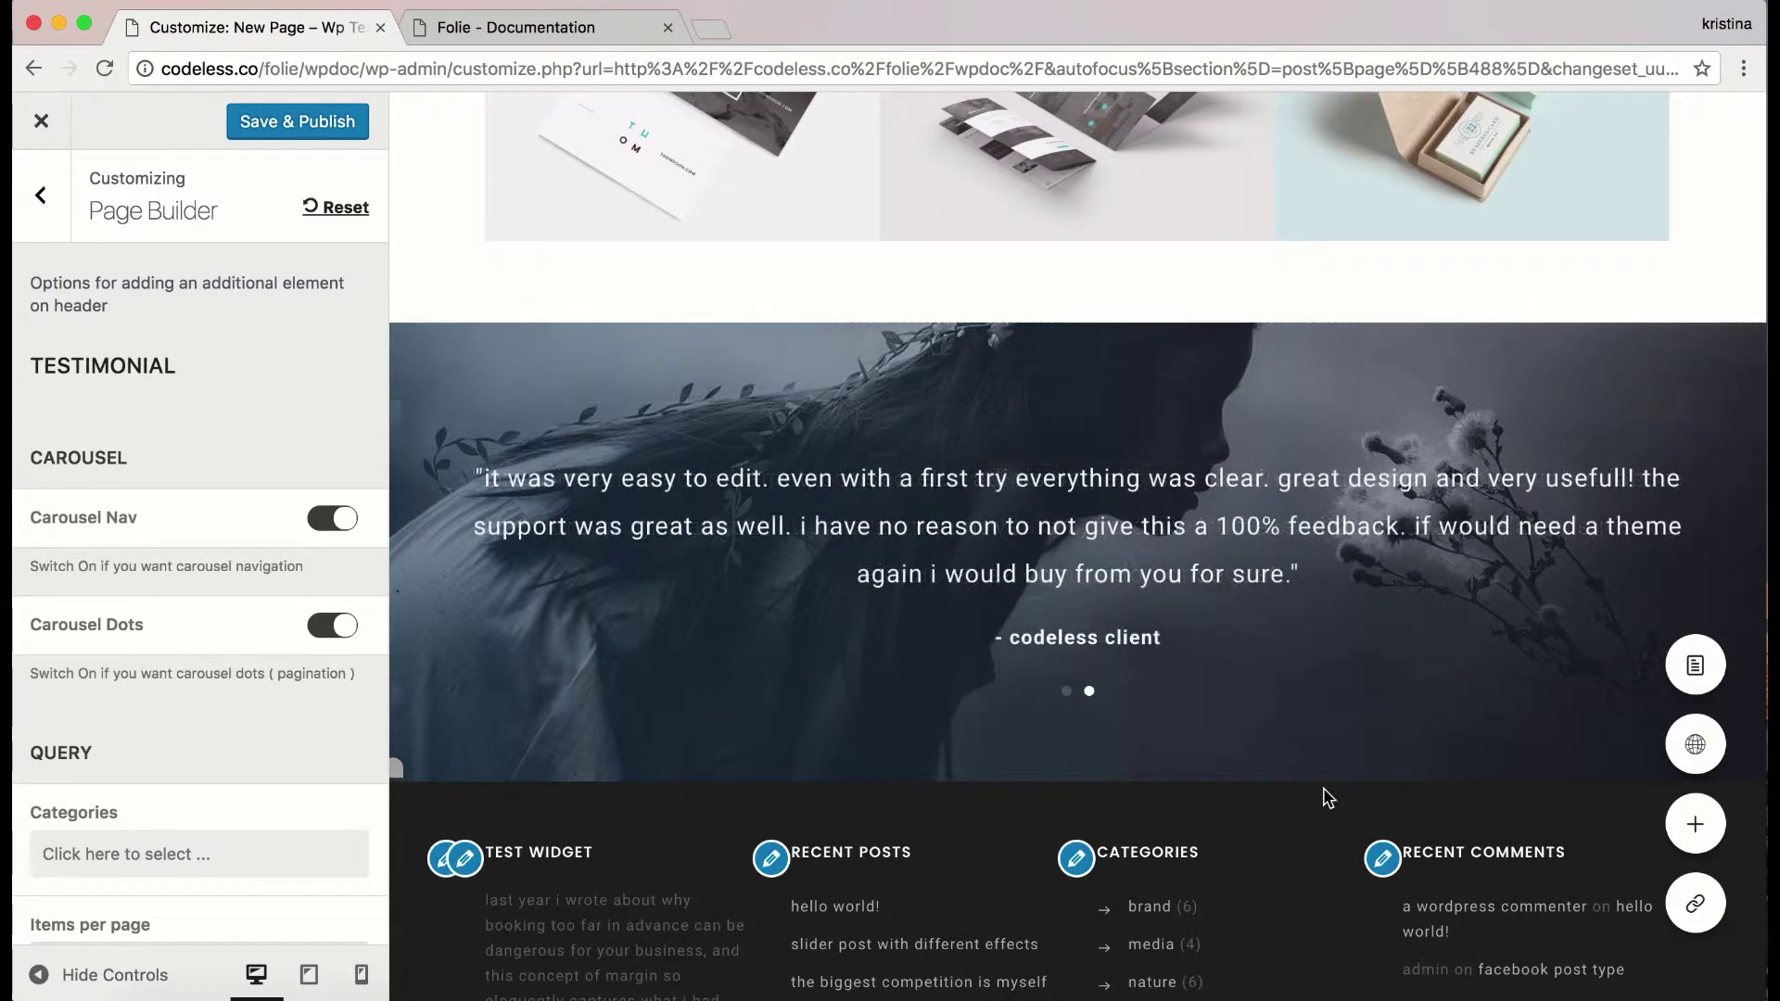
# - Go back to the main list of customizer sections
pyautogui.scroll(-5, 131, 610)
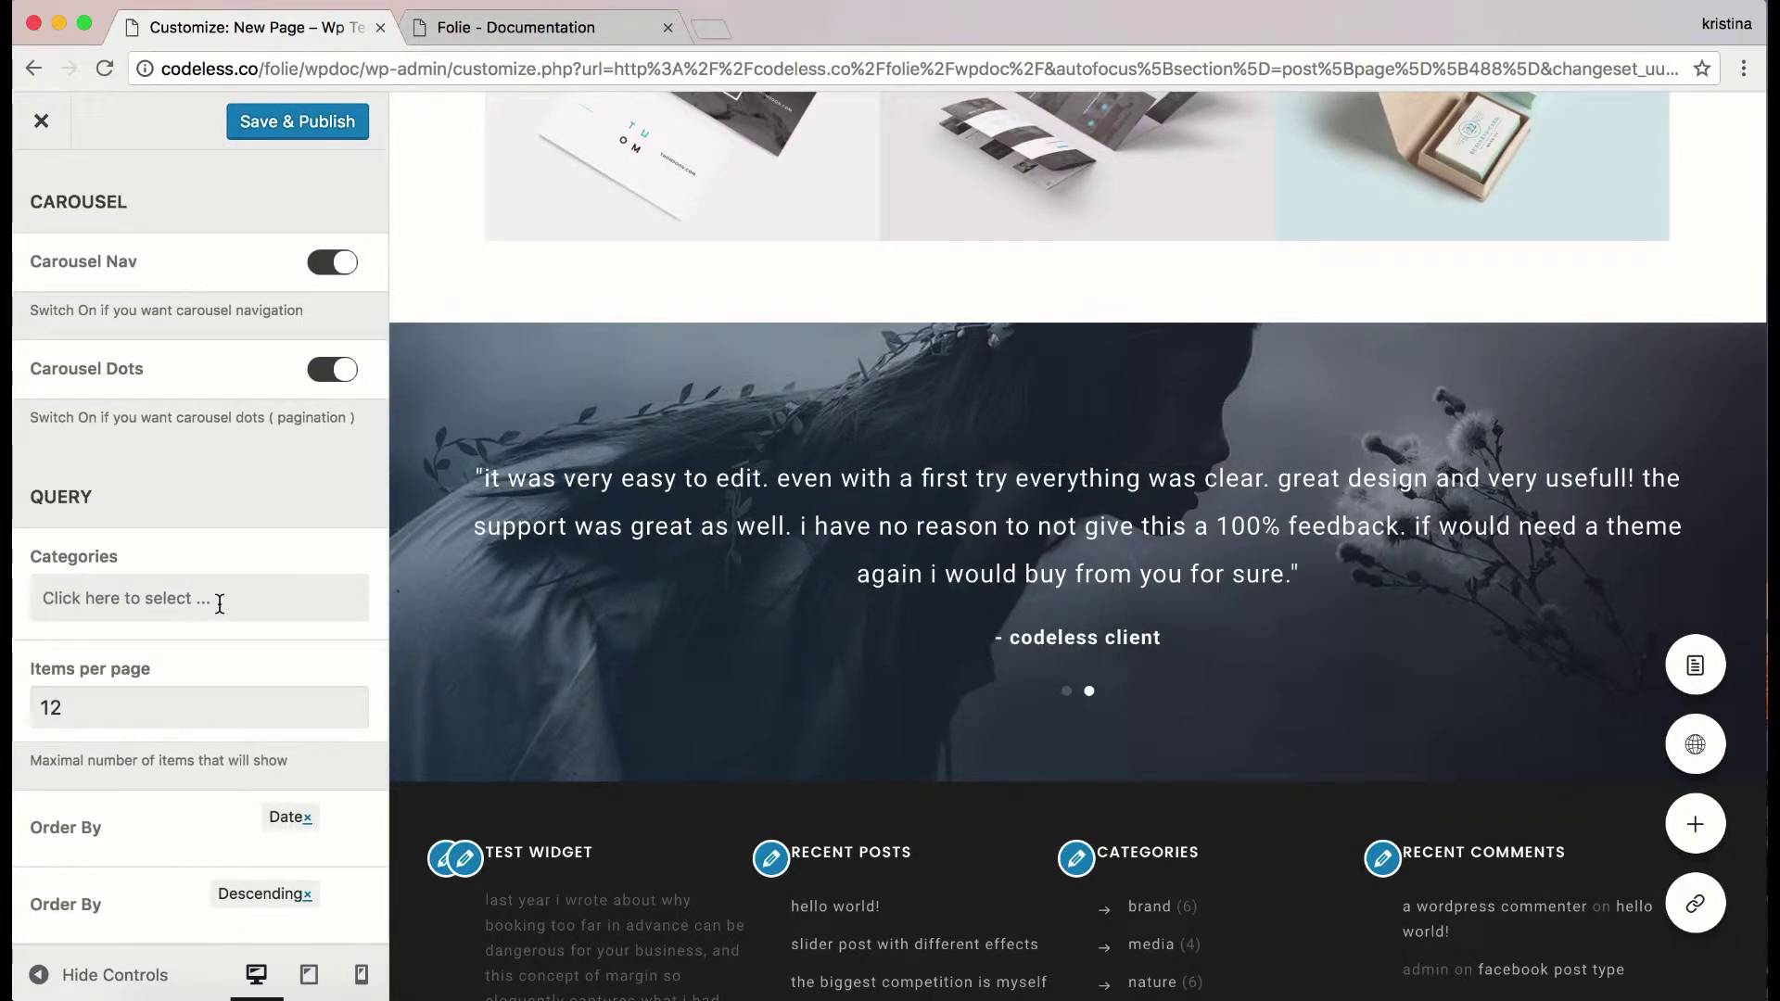
pyautogui.scroll(5, 171, 581)
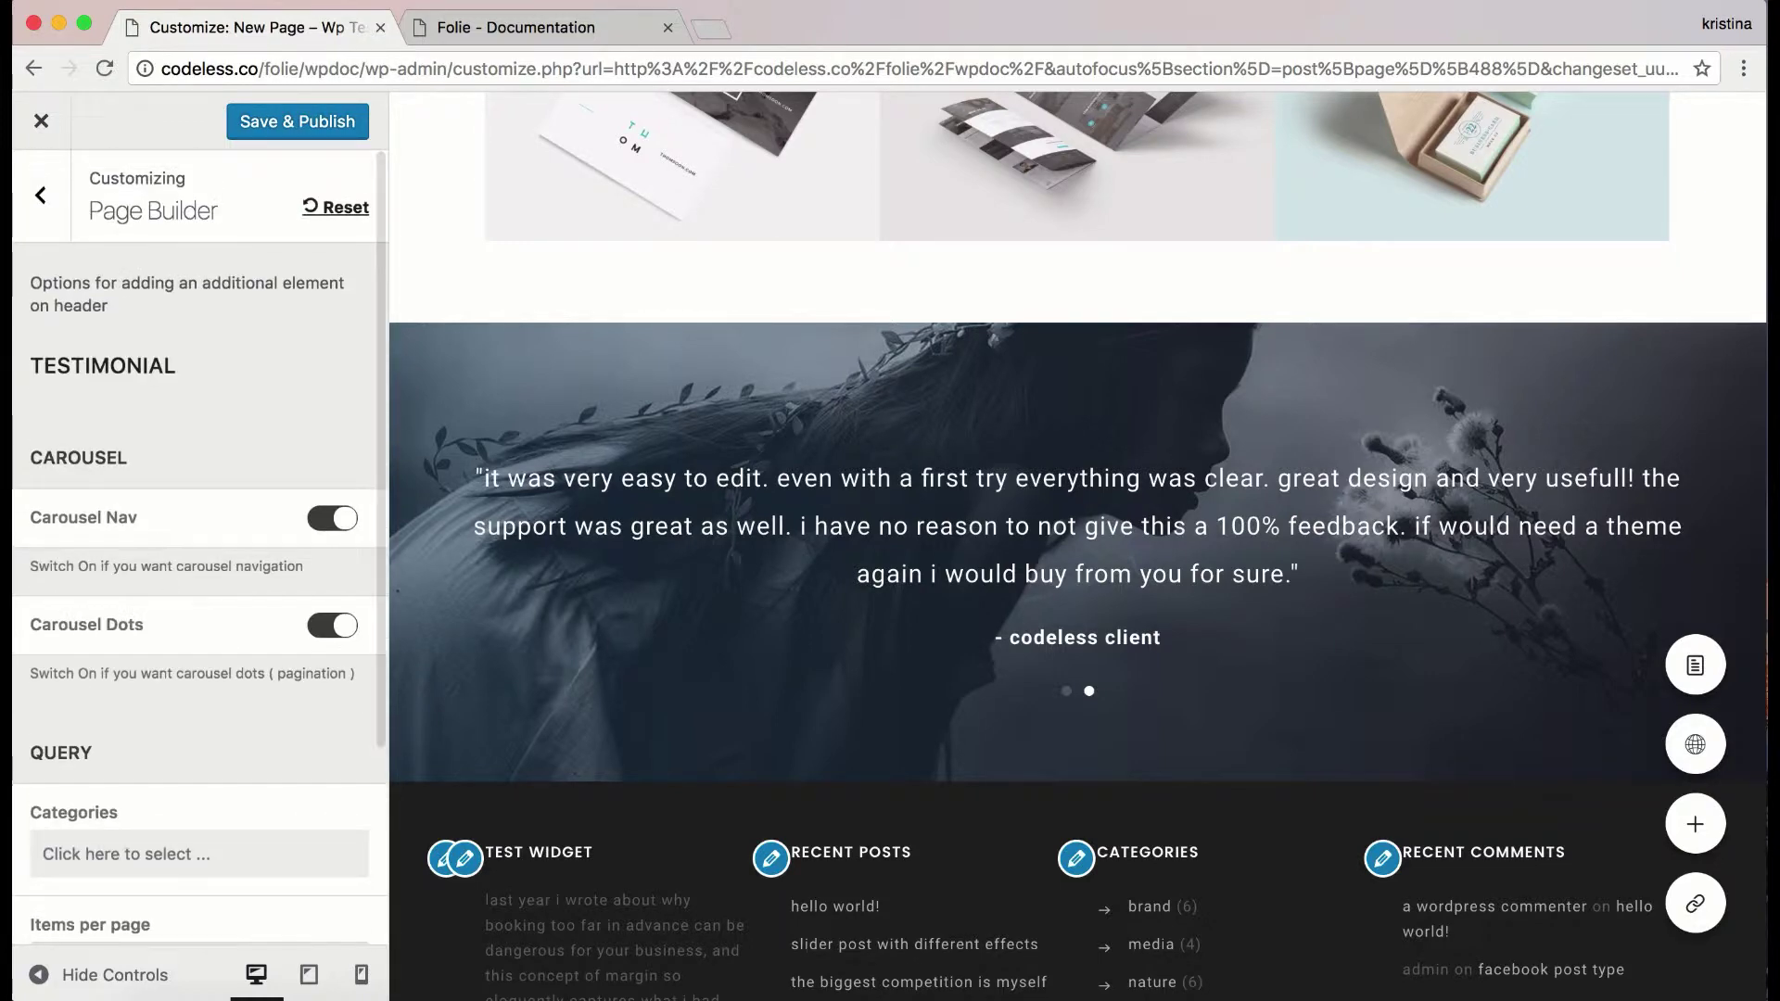
pyautogui.click(55, 204)
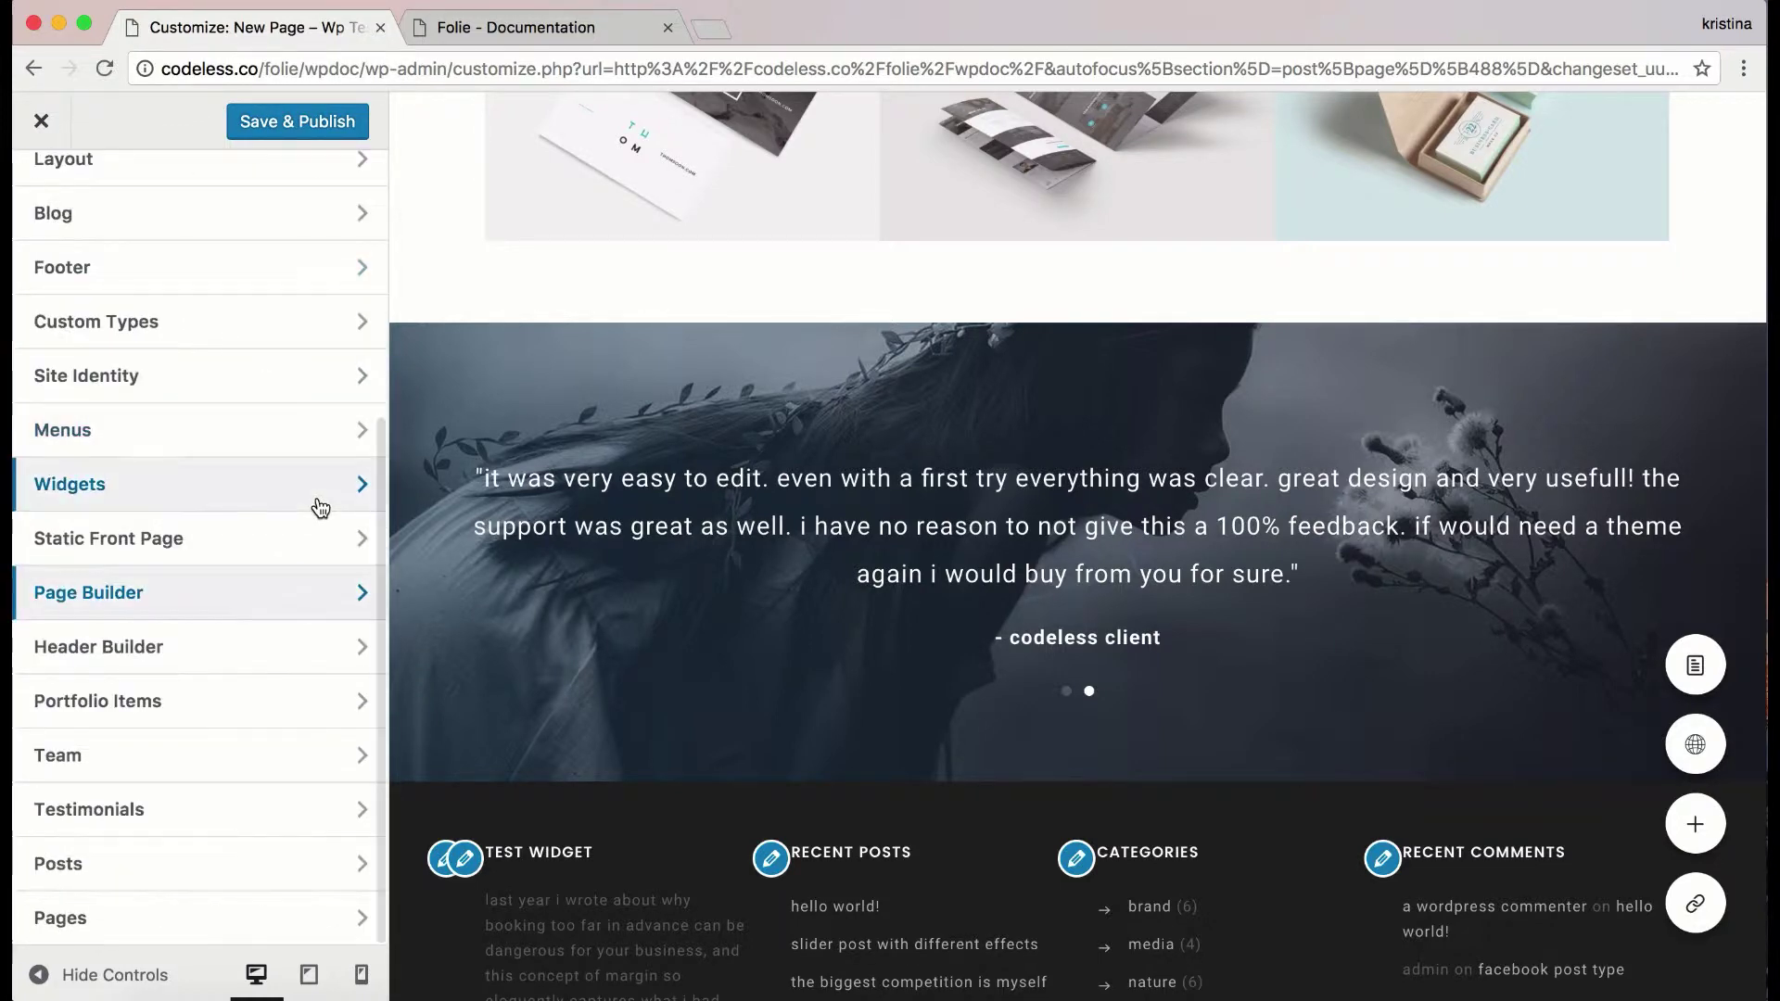
# - Add a third testimonial entry and replace '(no title)' with a client's first name
pyautogui.click(160, 813)
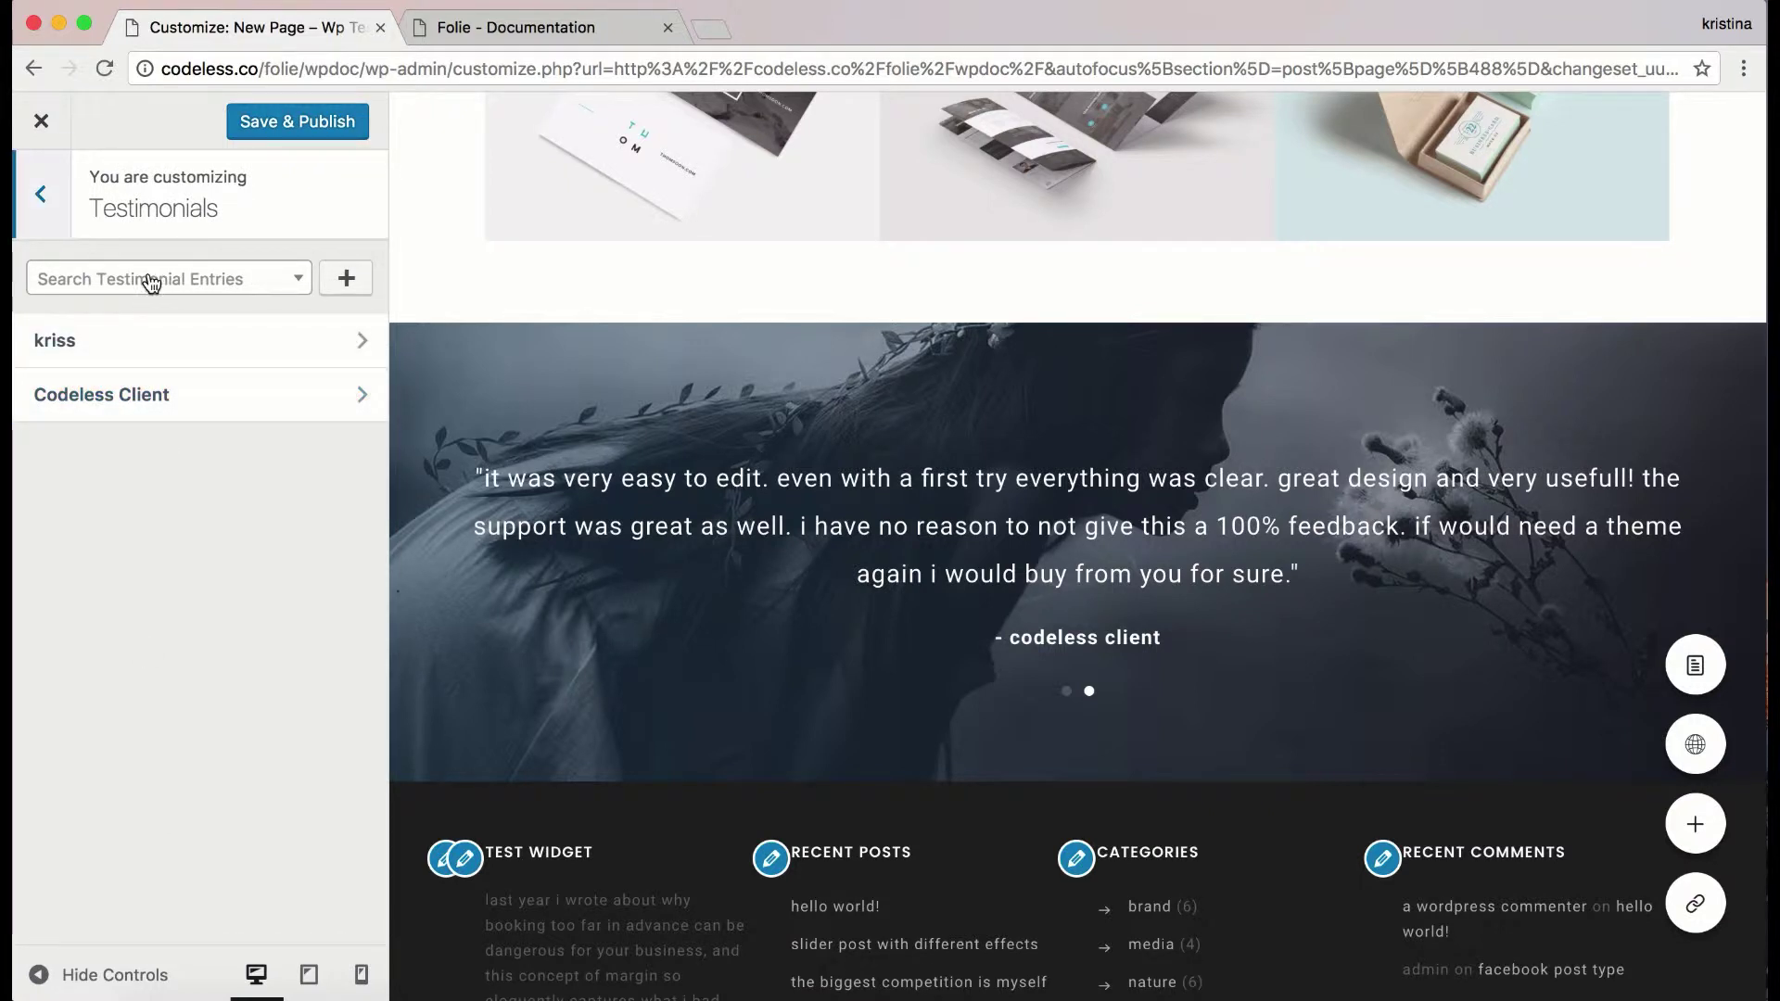
pyautogui.click(356, 280)
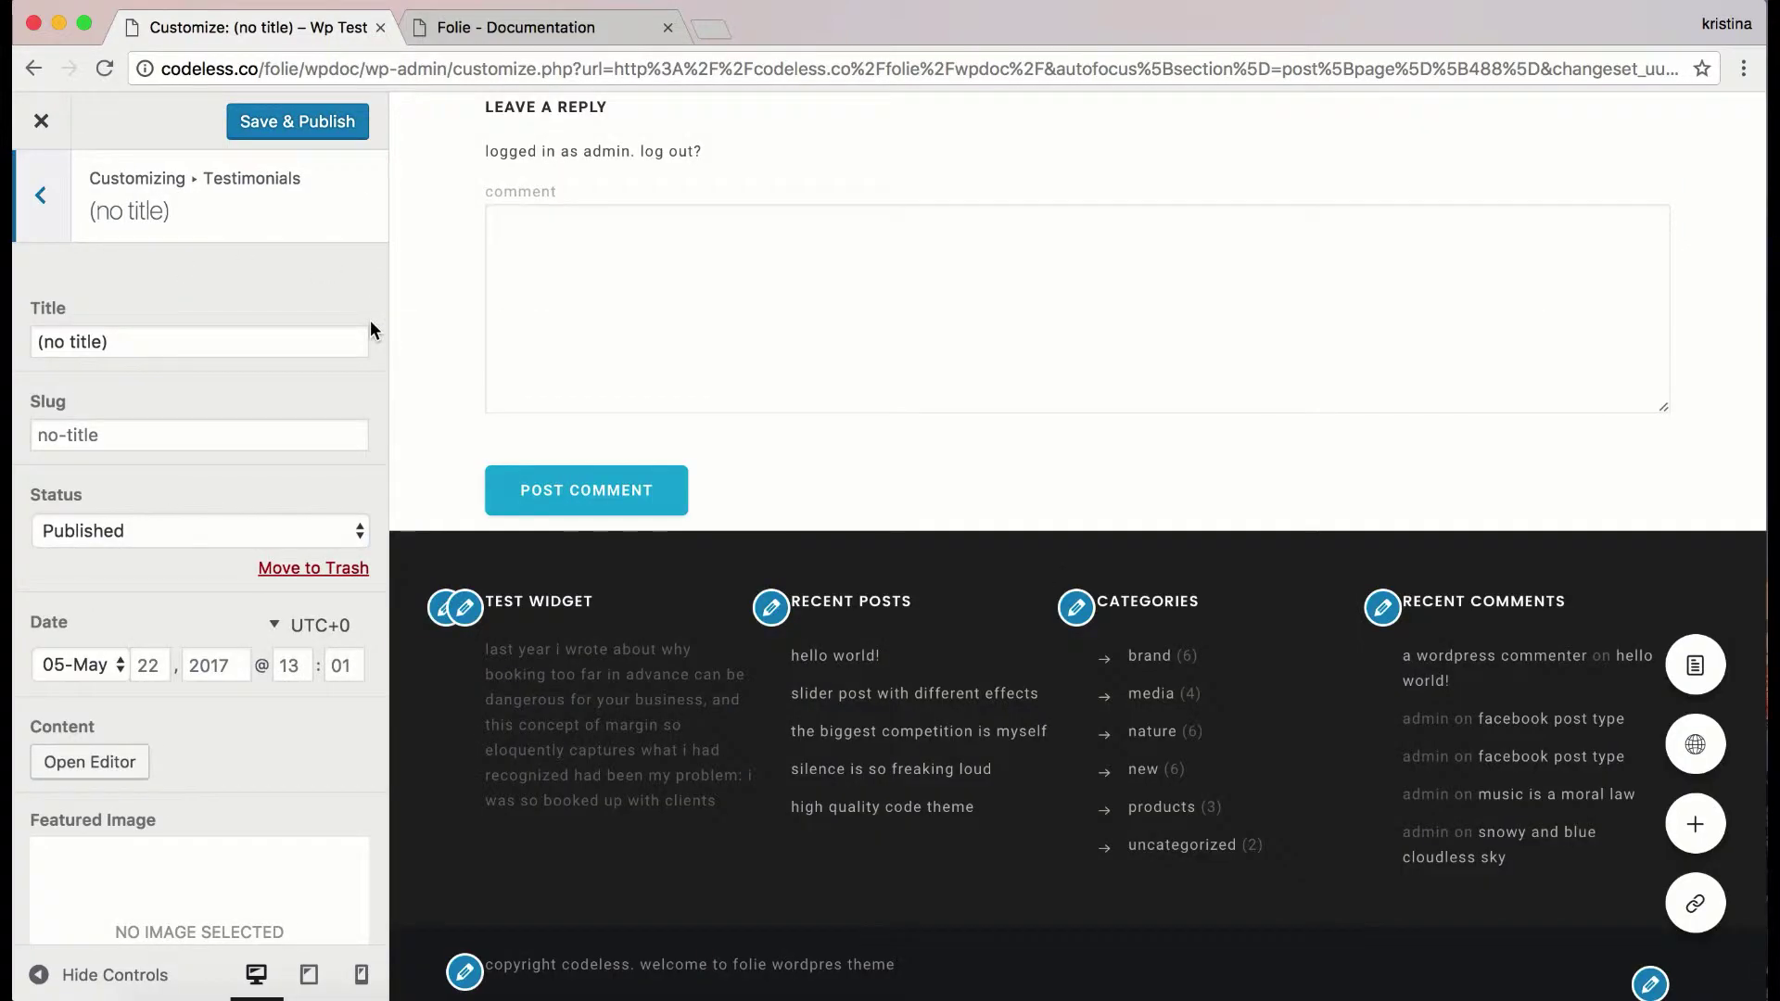
pyautogui.tripleClick(124, 343)
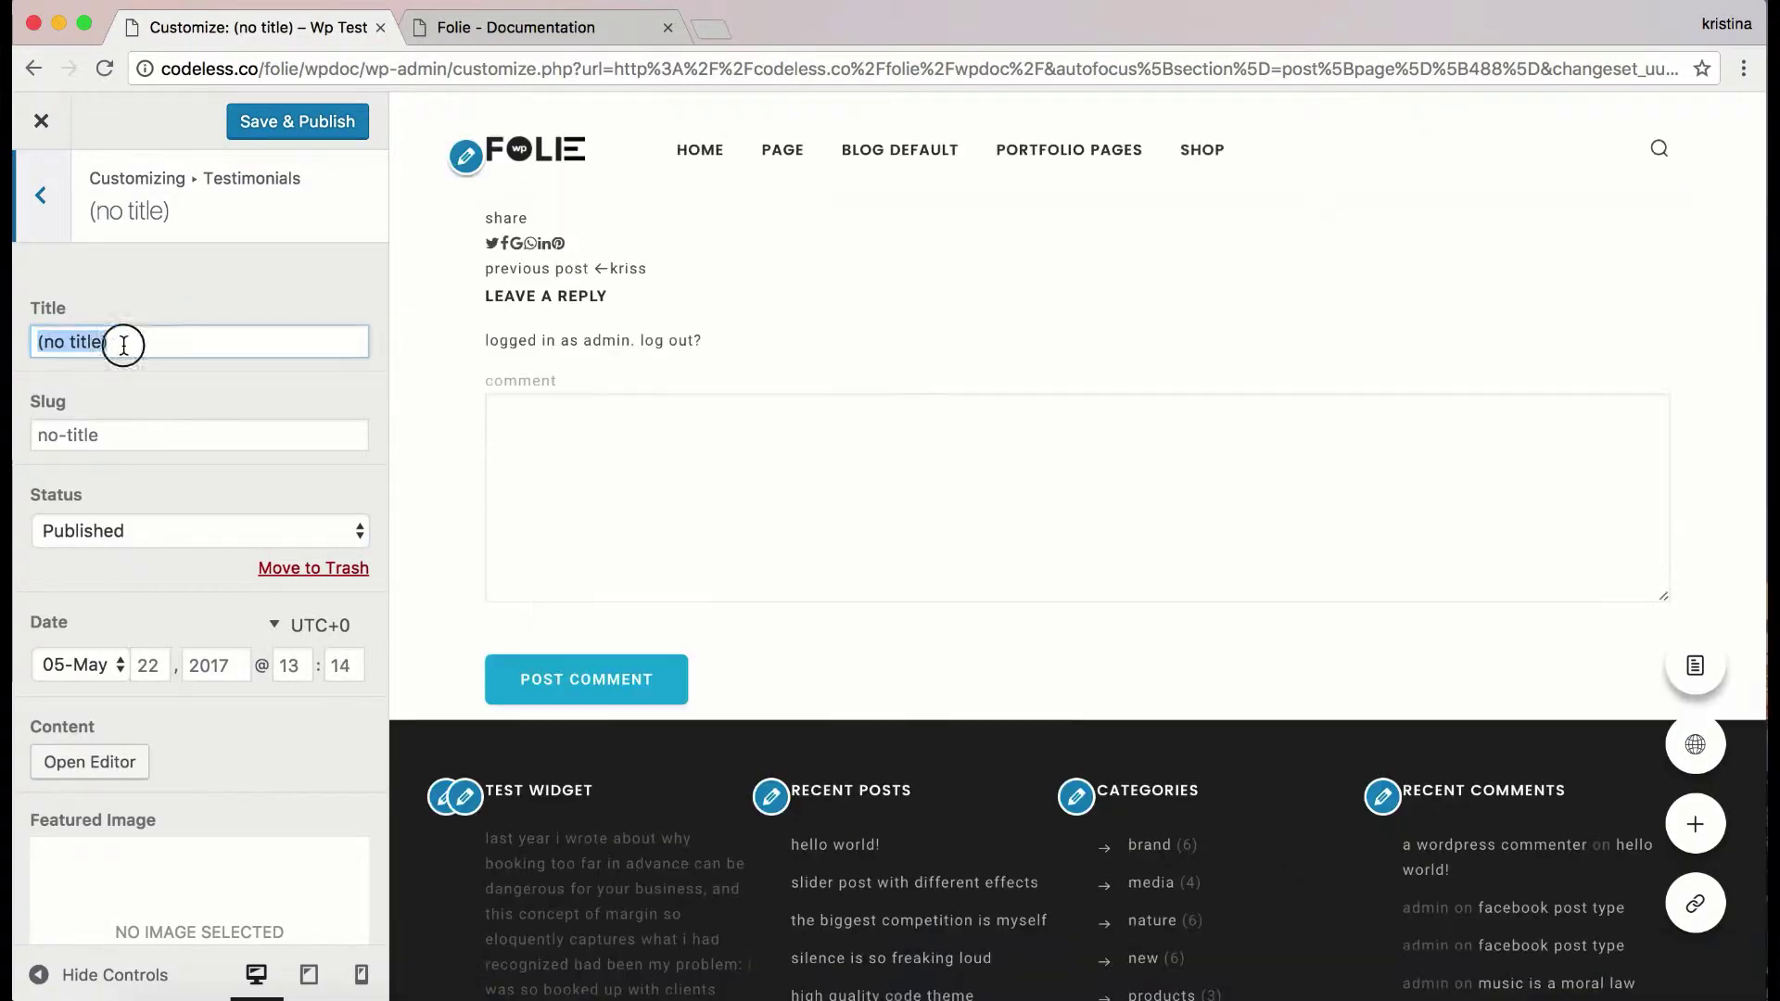
pyautogui.write('kristen')
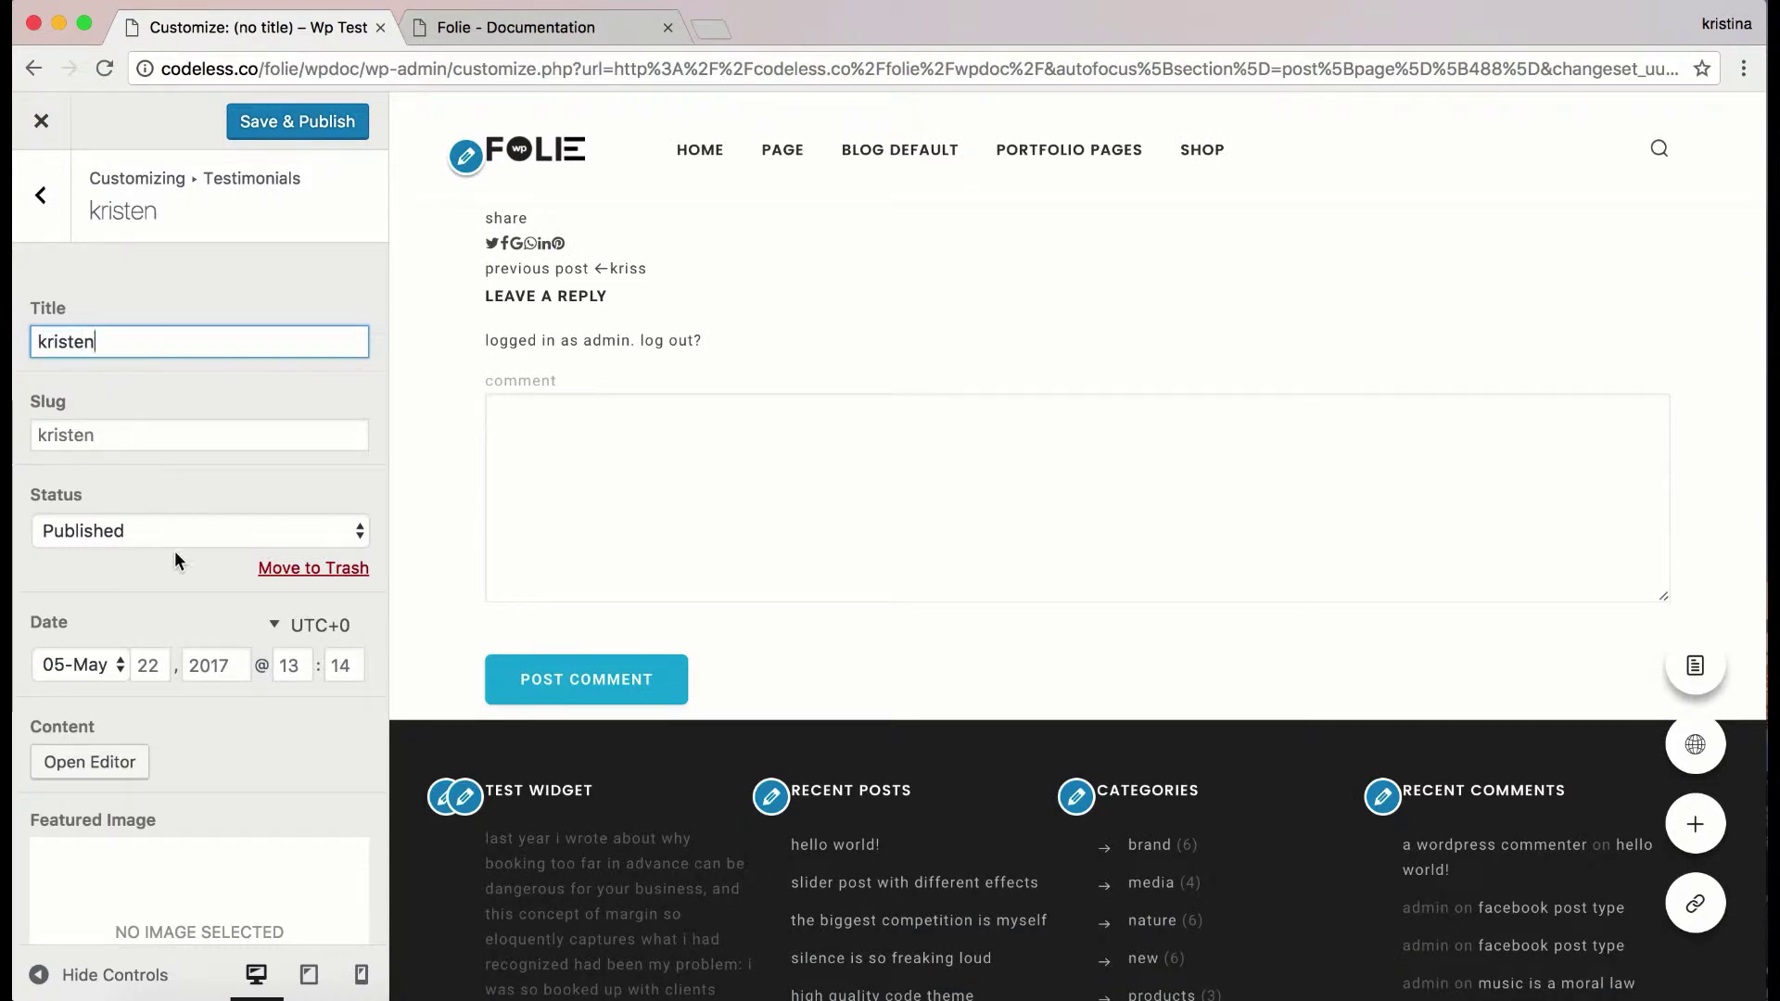
pyautogui.scroll(-5, 174, 551)
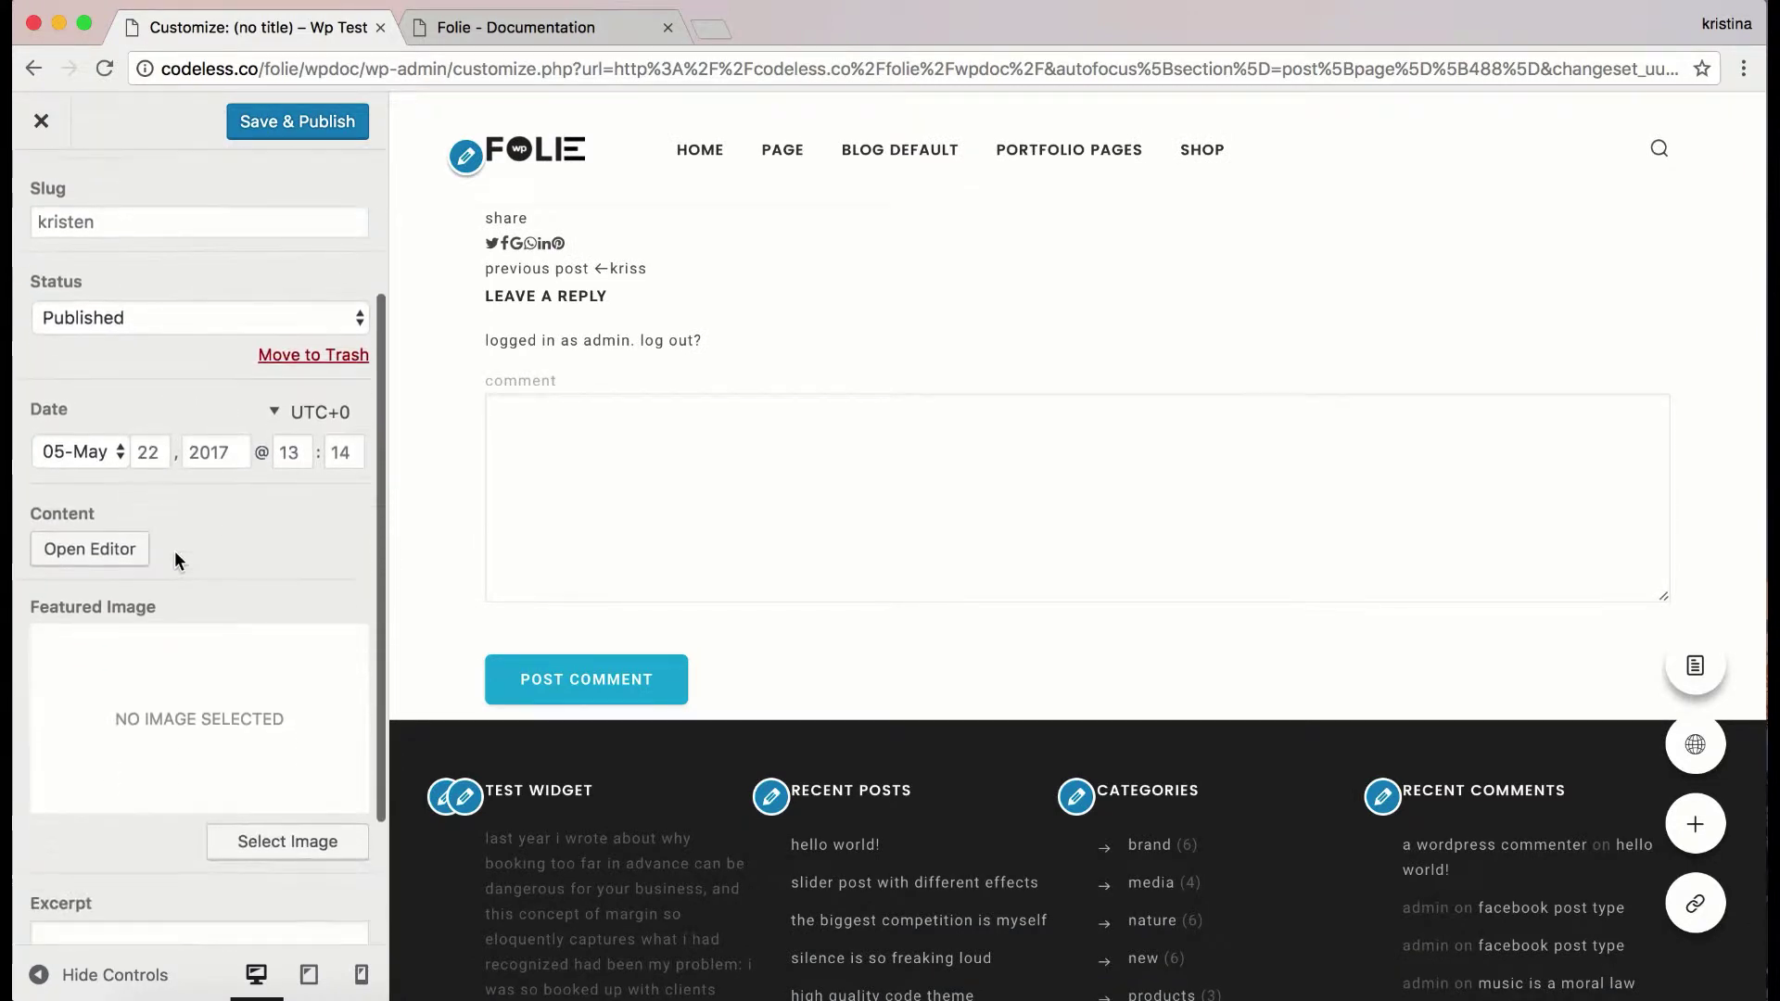
# - Set the smiling striped-shirt woman photo as the testimonial's featured image
pyautogui.click(325, 661)
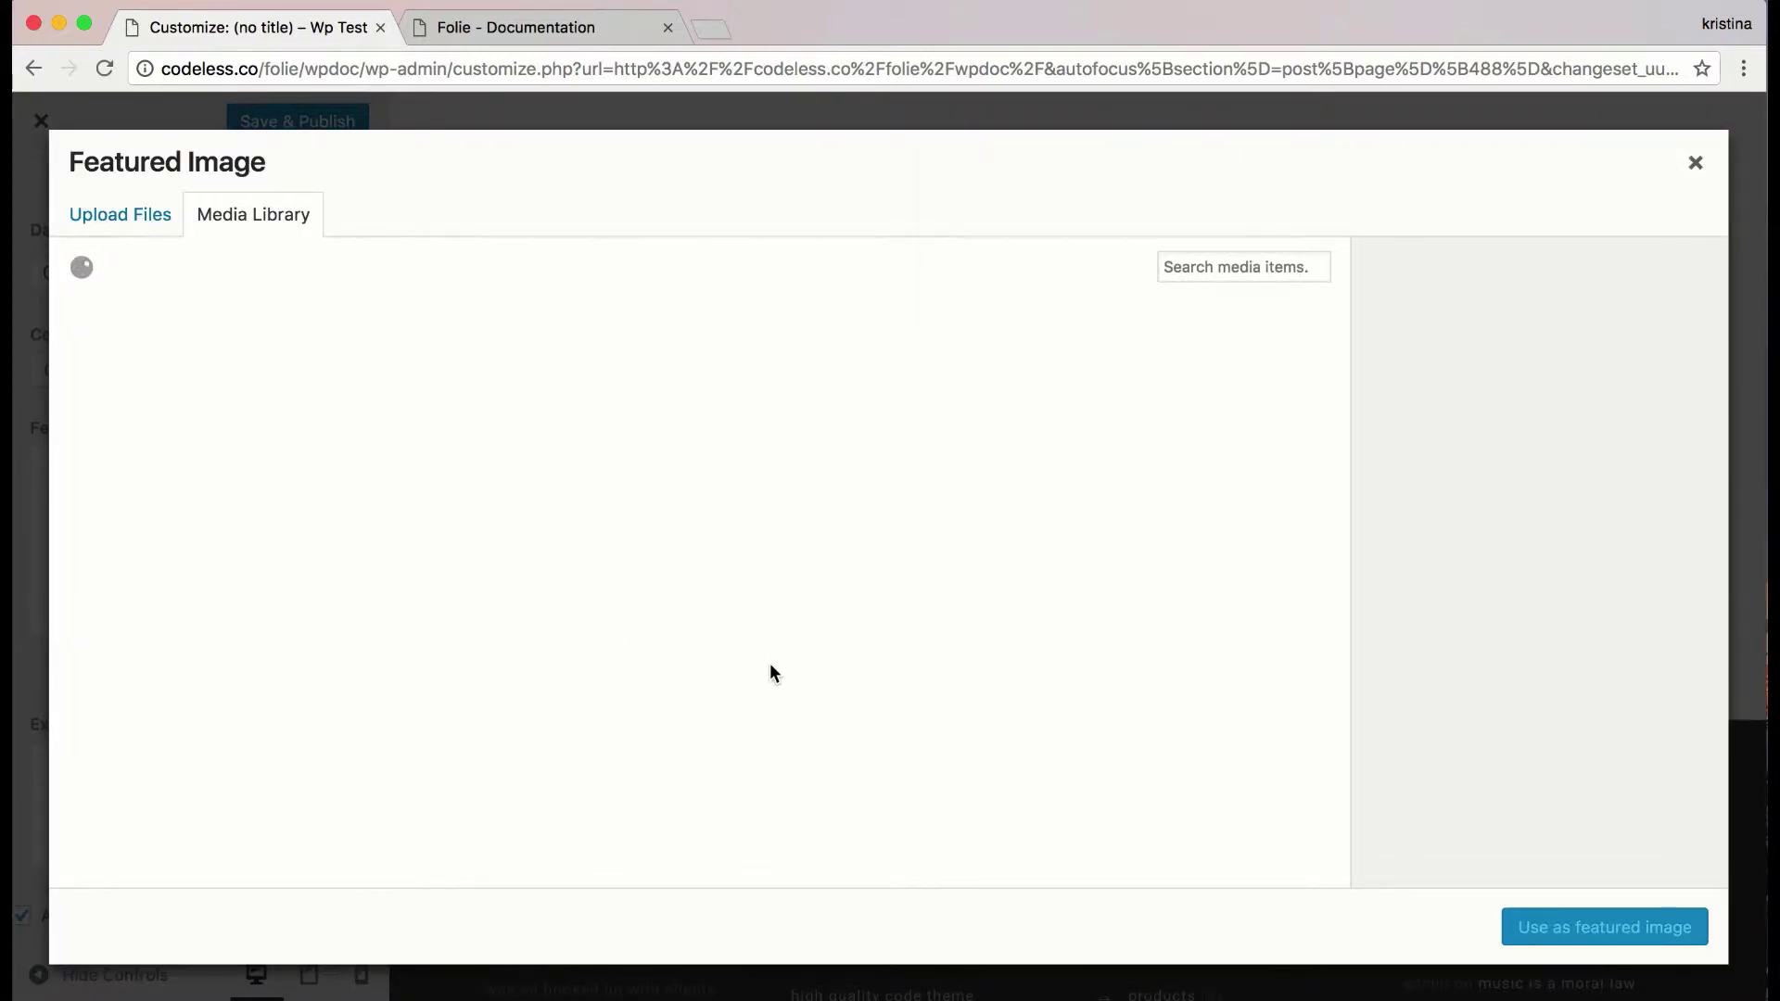
pyautogui.scroll(-7, 1131, 540)
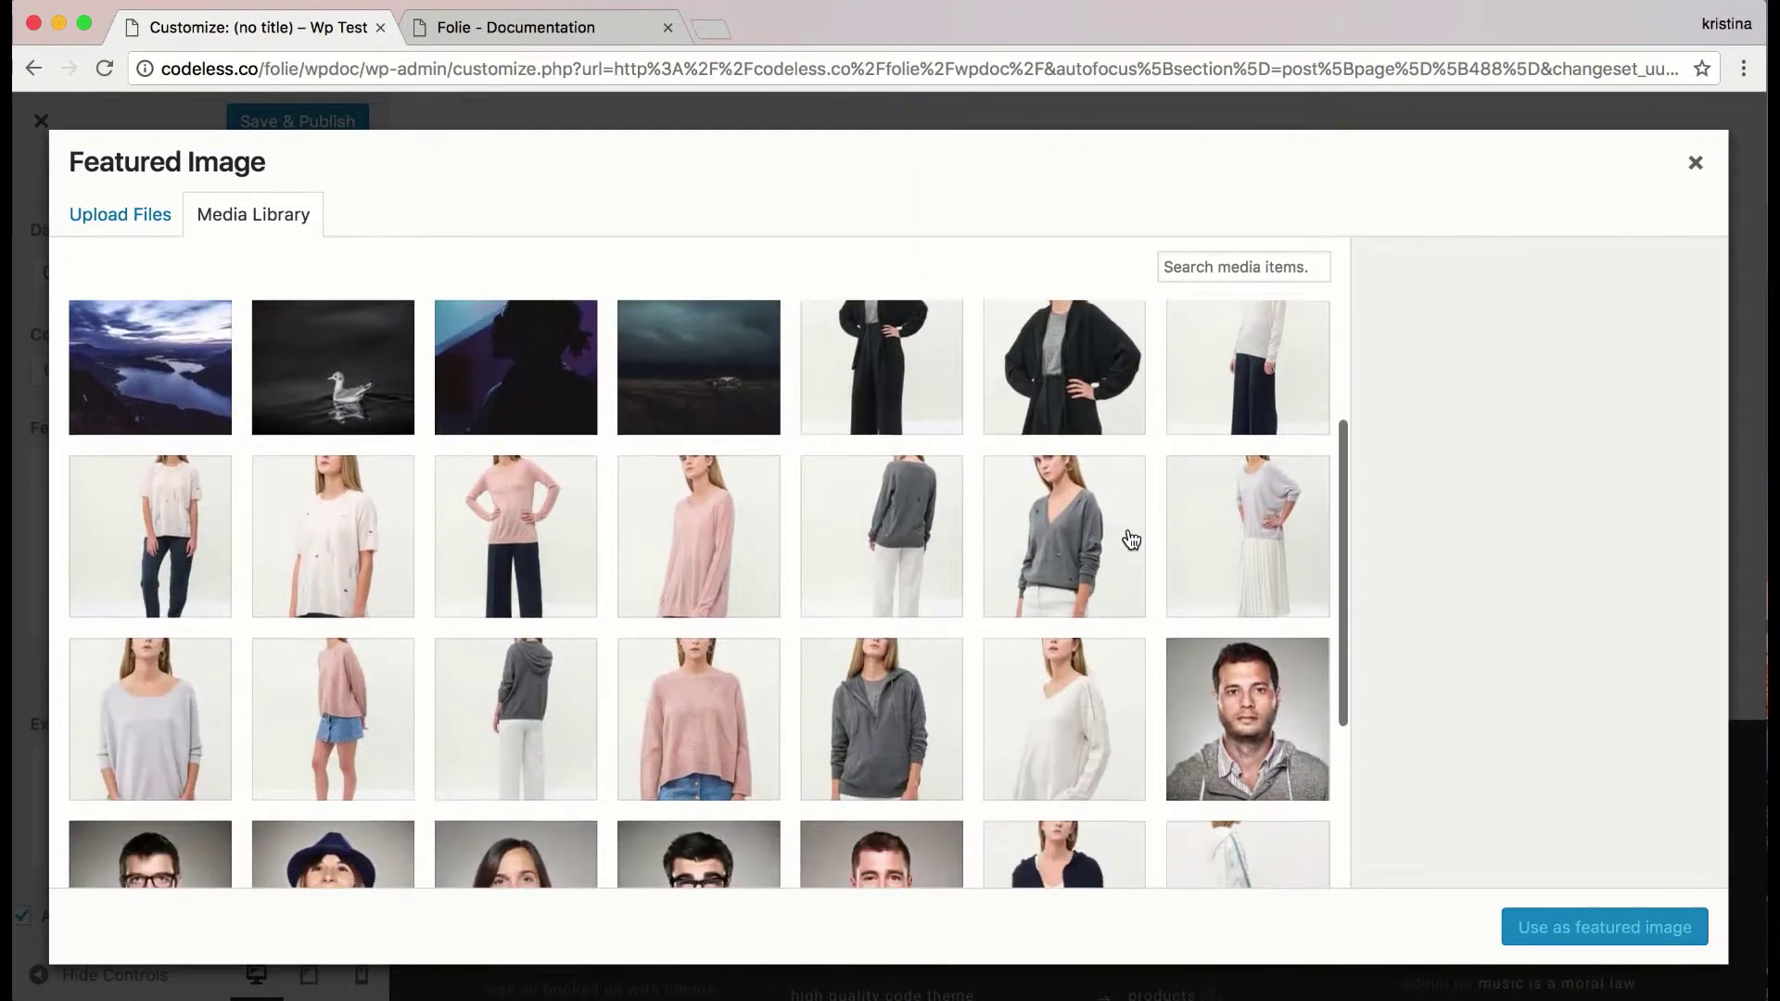
pyautogui.click(514, 473)
pyautogui.click(1676, 945)
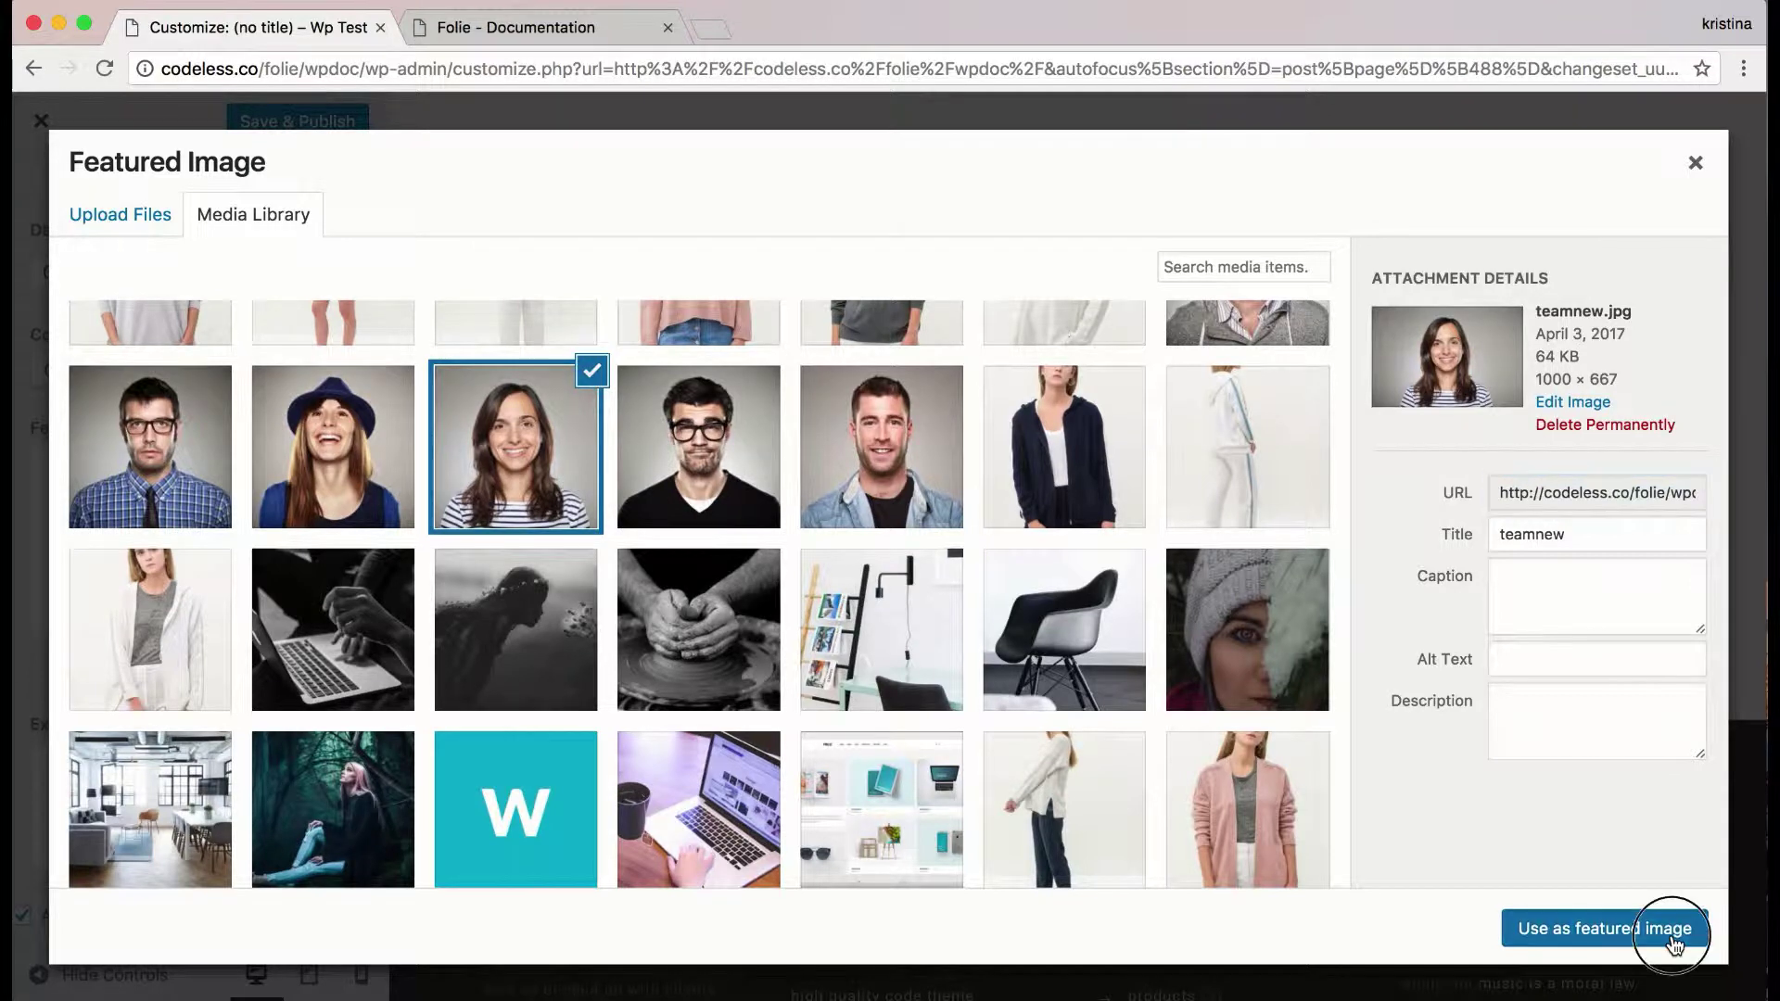
pyautogui.scroll(-1, 98, 579)
# - Paste a Lorem ipsum quote into the testimonial body and centre-align it
pyautogui.click(104, 334)
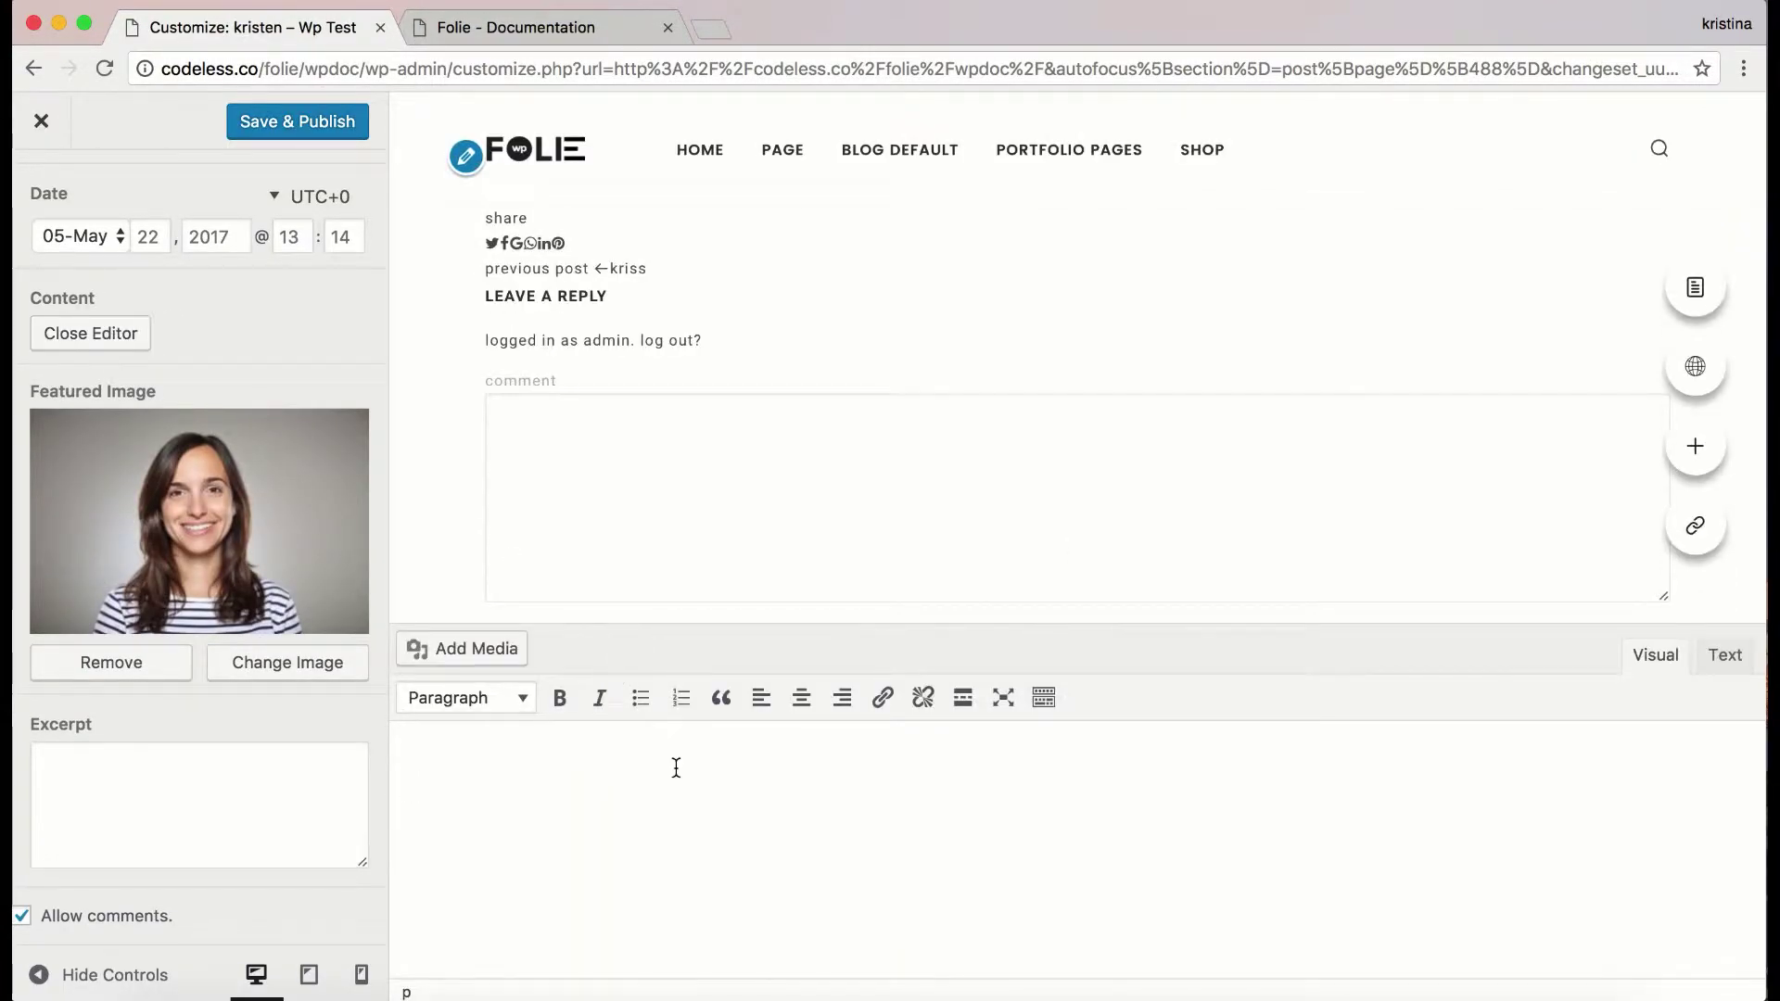
pyautogui.write('Lorem ipsum dolor sit amet, consectetur adipiscing elit, sed do eiusmod tempor incididunt ut labore et dolore magna aliqua. Ut enim ad minim veniam, quis nostrud exercitation ullamco laboris nisi ut aliquip ex ea commodo consequat.')
pyautogui.click(817, 699)
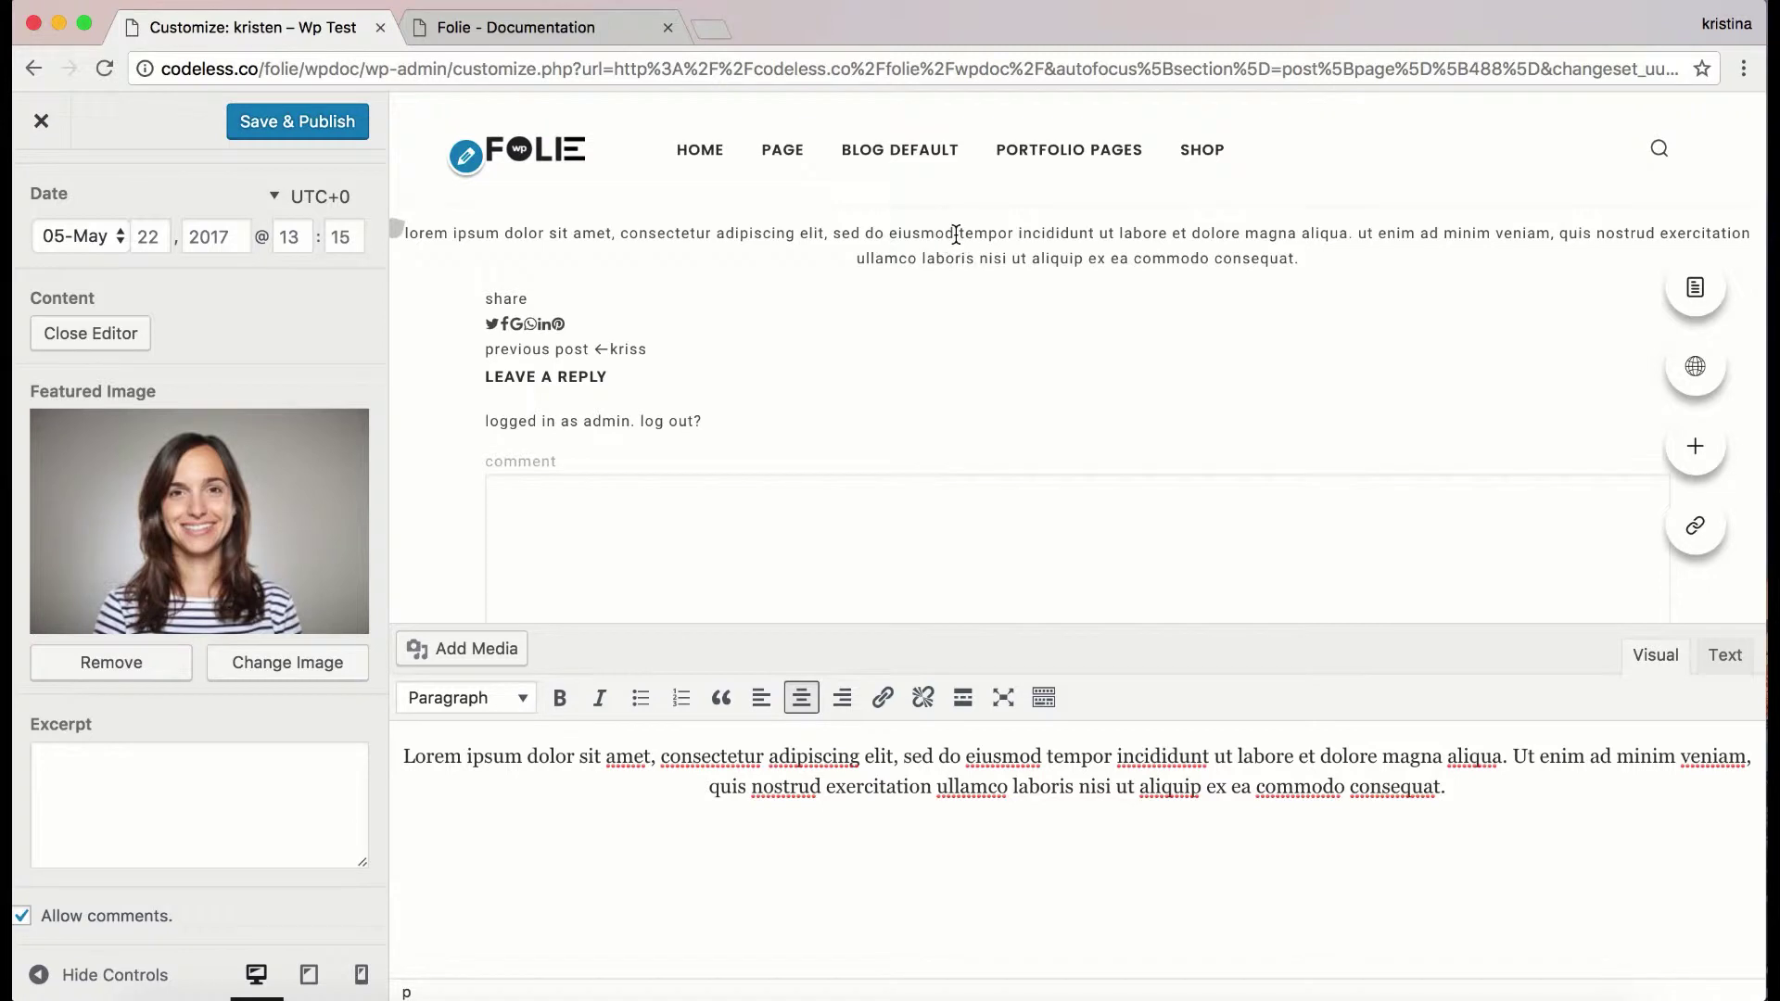
pyautogui.click(56, 334)
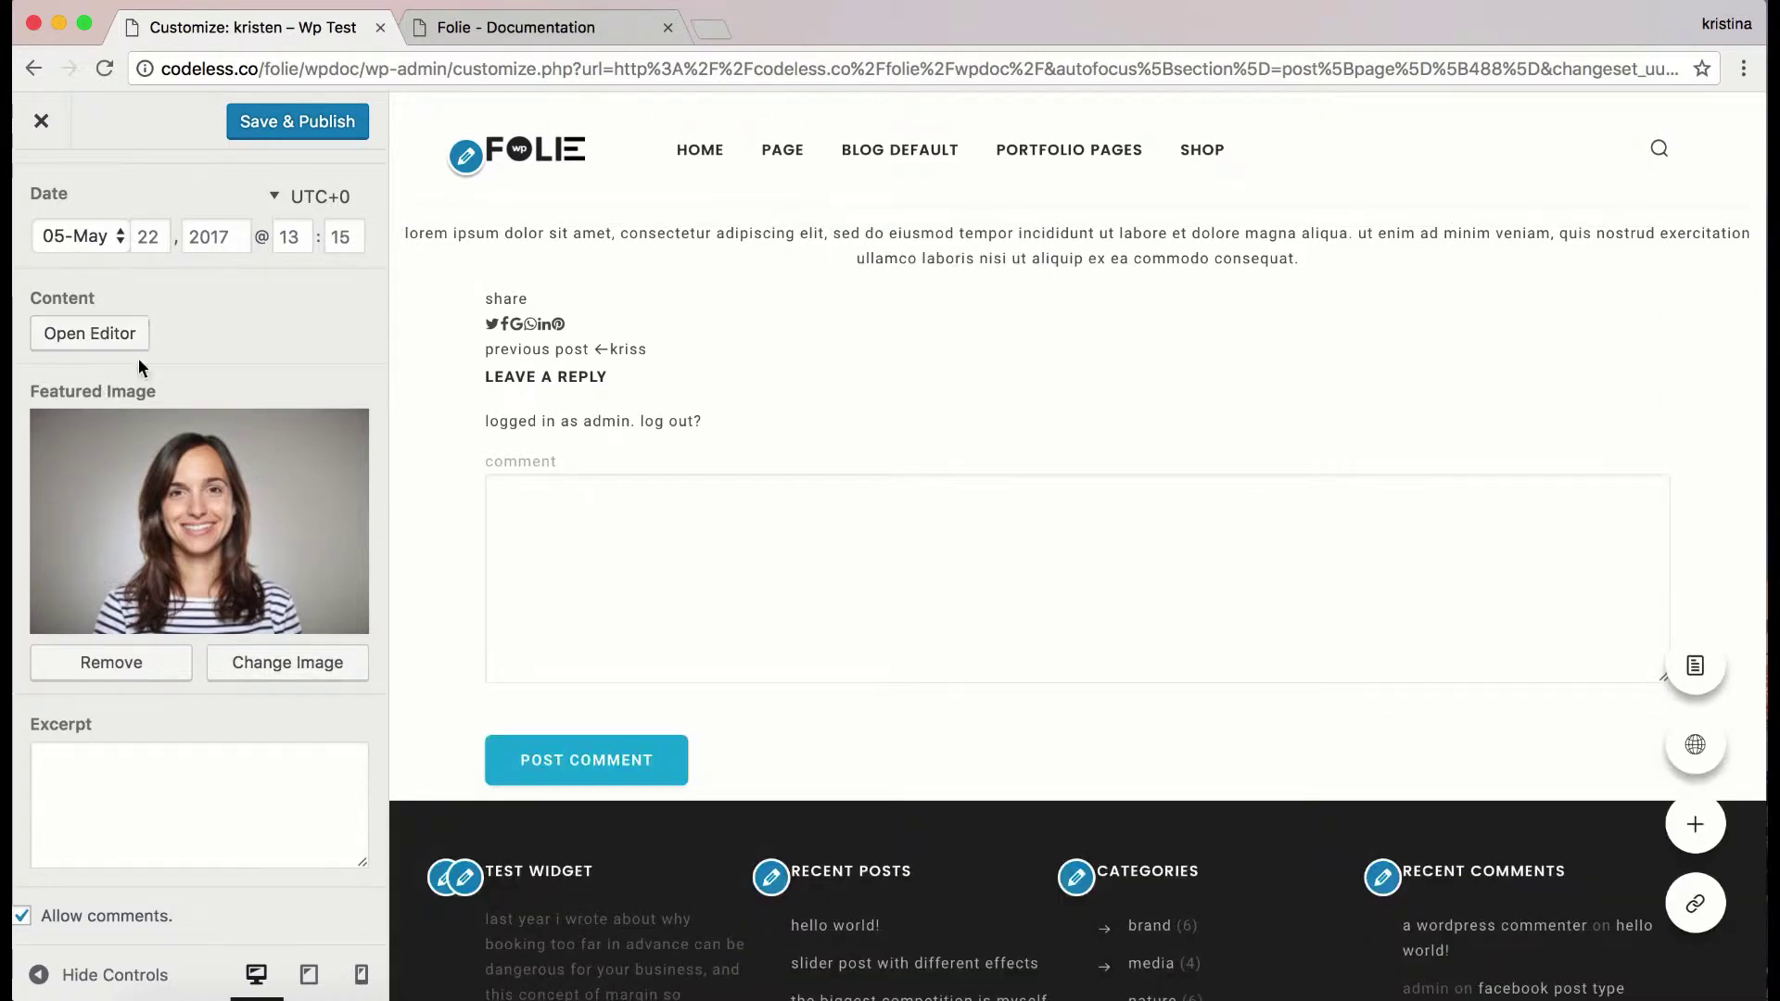
# - Save & Publish the testimonial changes
pyautogui.scroll(-3, 505, 517)
pyautogui.scroll(3, 504, 517)
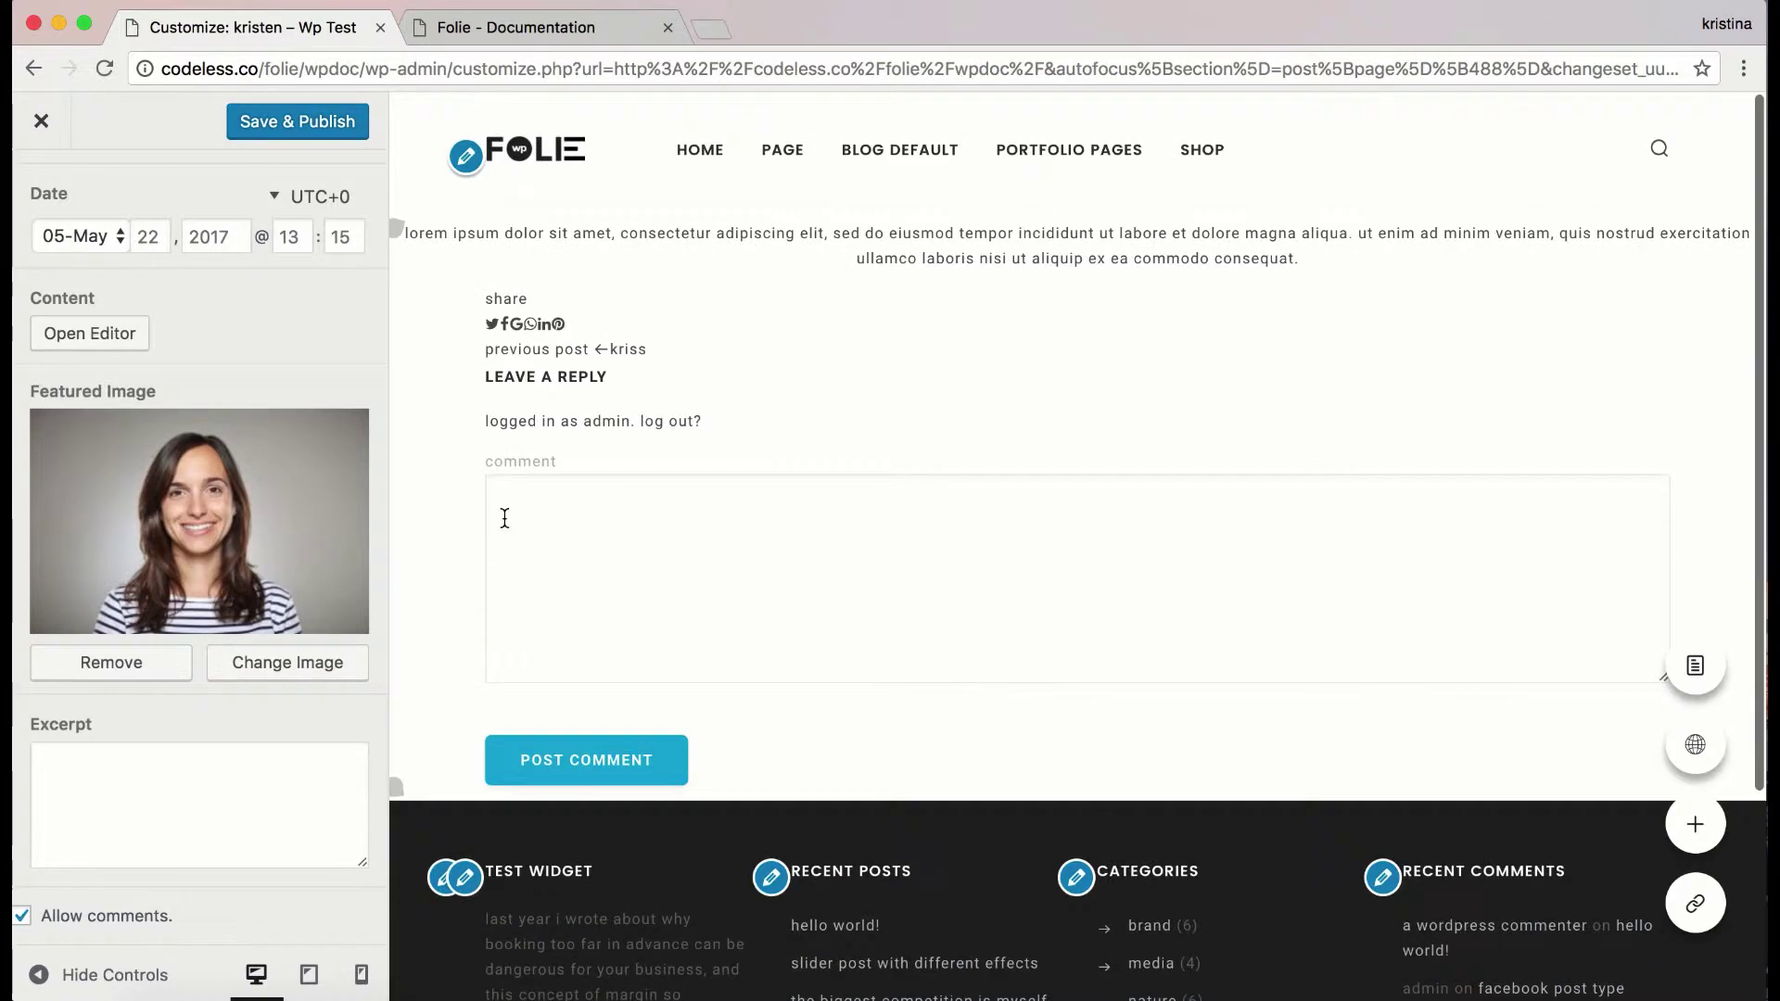
pyautogui.click(297, 121)
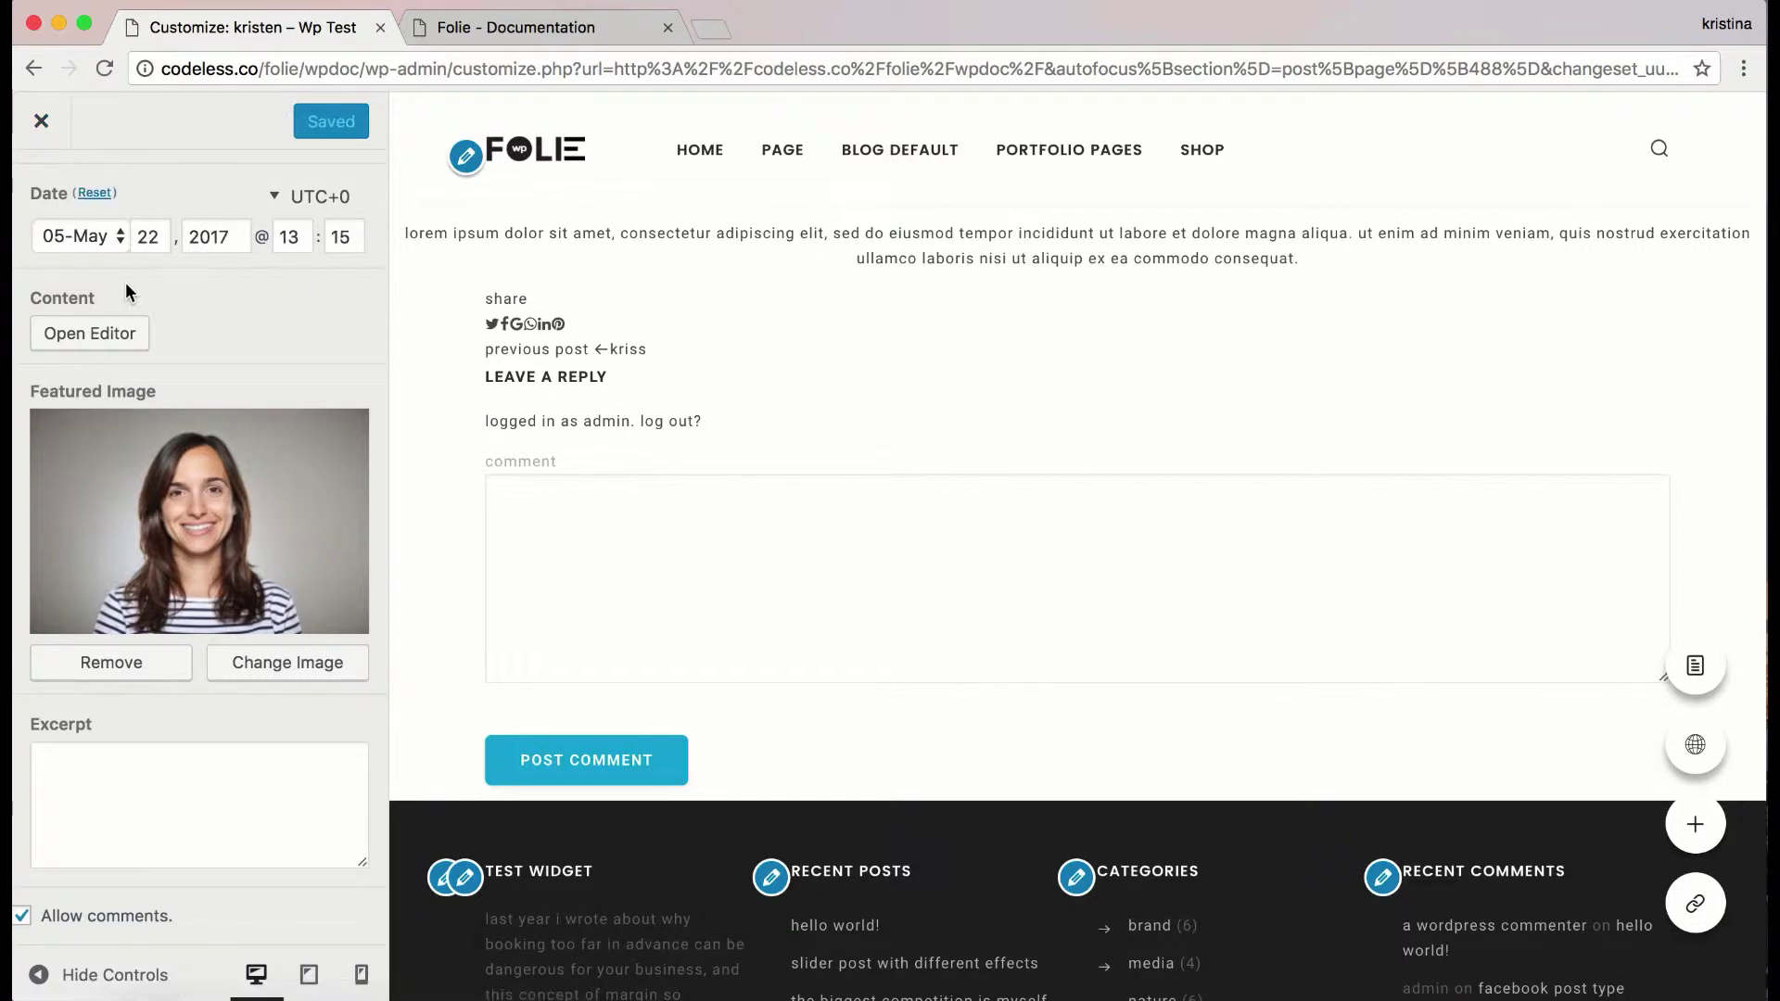
pyautogui.scroll(5, 126, 281)
# - Return to the main customizer sections and load the New Page in the preview
pyautogui.click(39, 190)
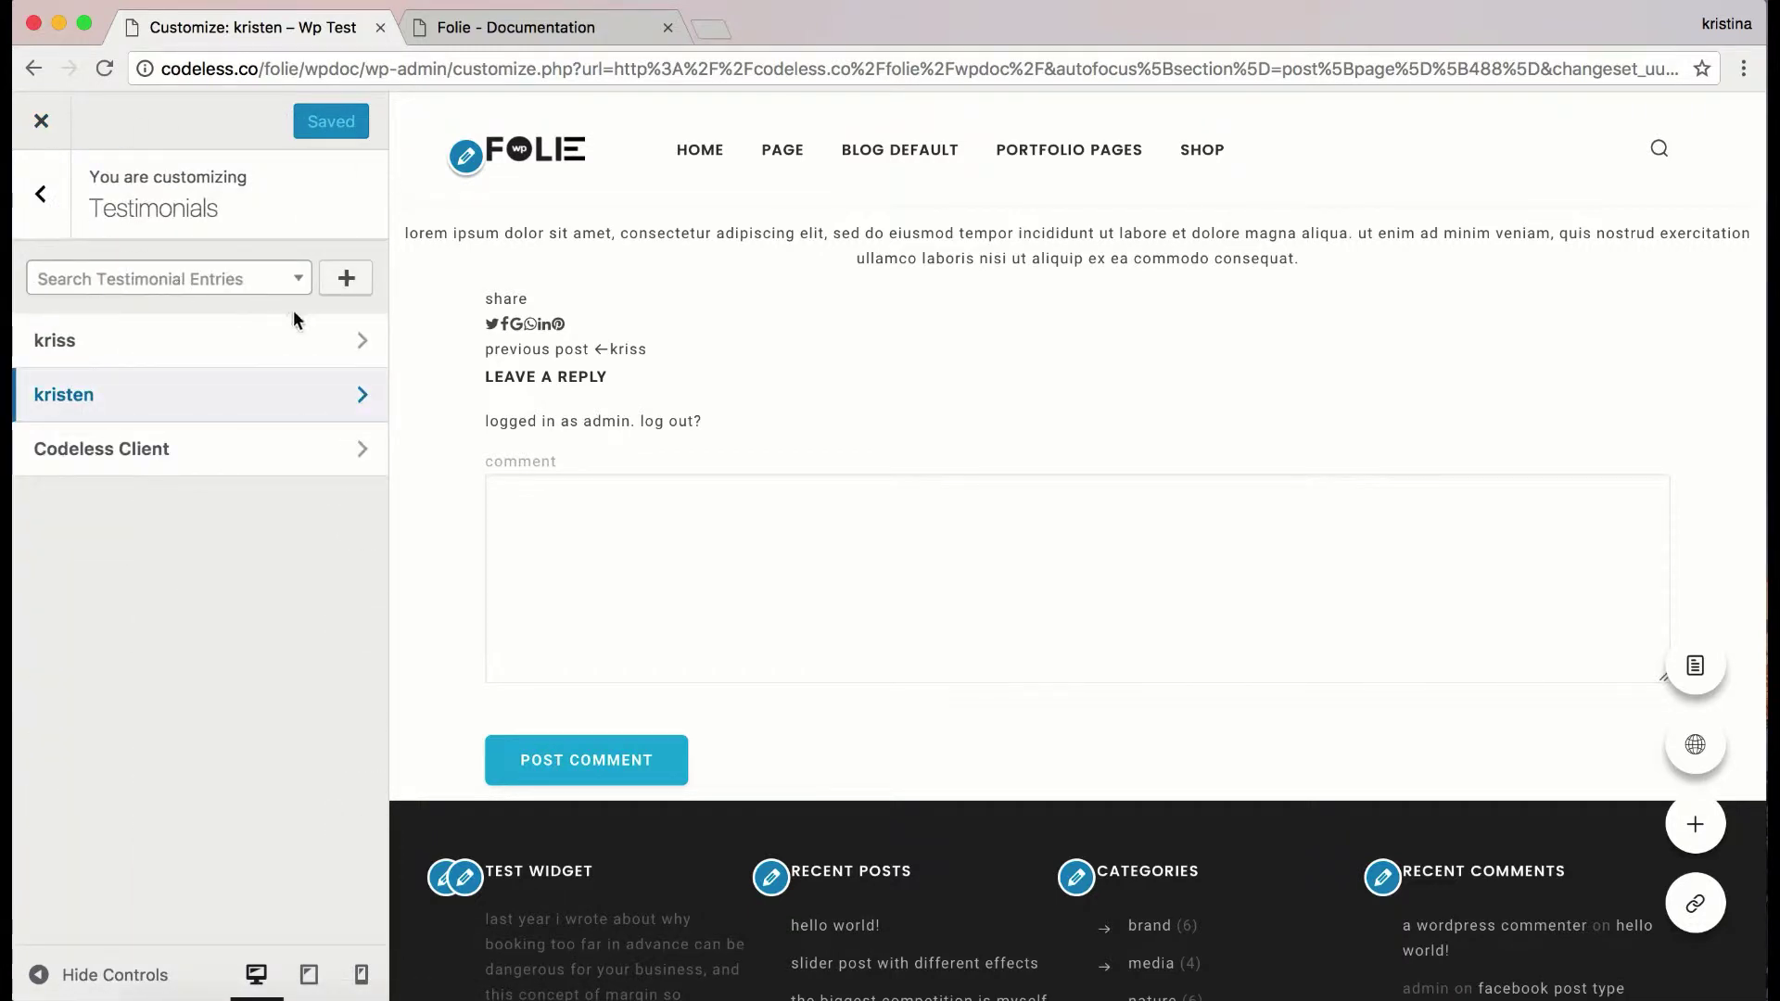
pyautogui.click(40, 194)
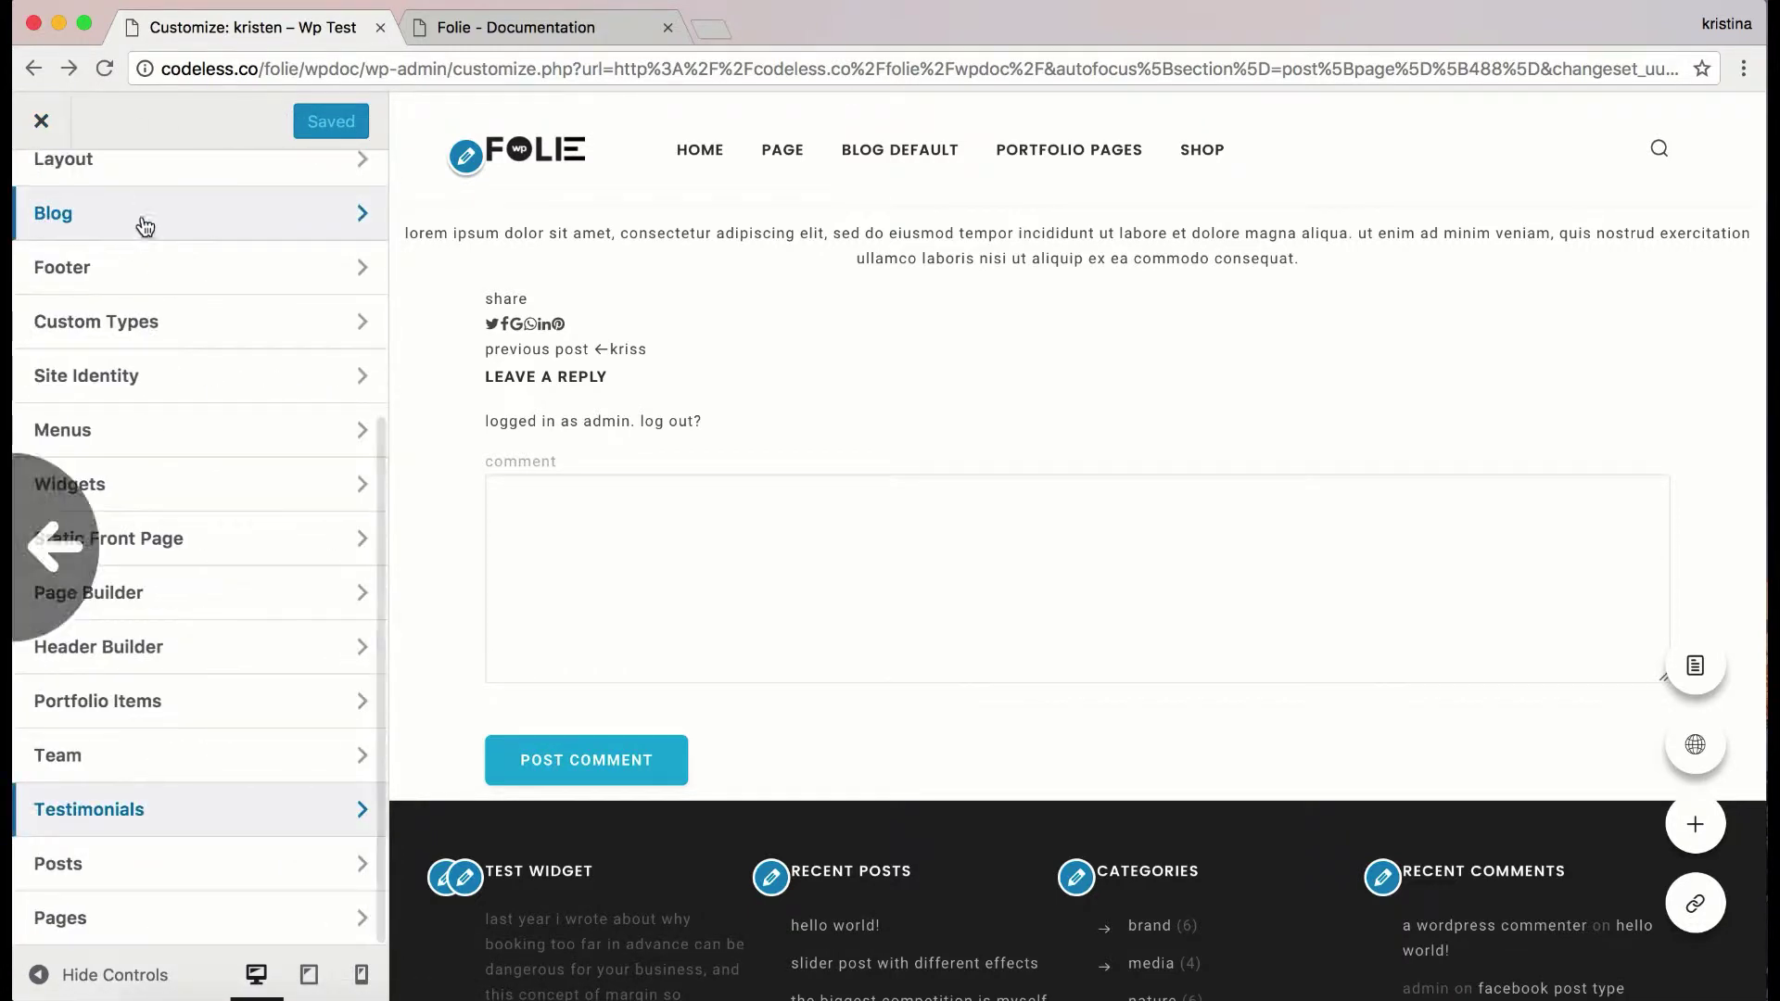
pyautogui.moveTo(788, 156)
pyautogui.click(858, 474)
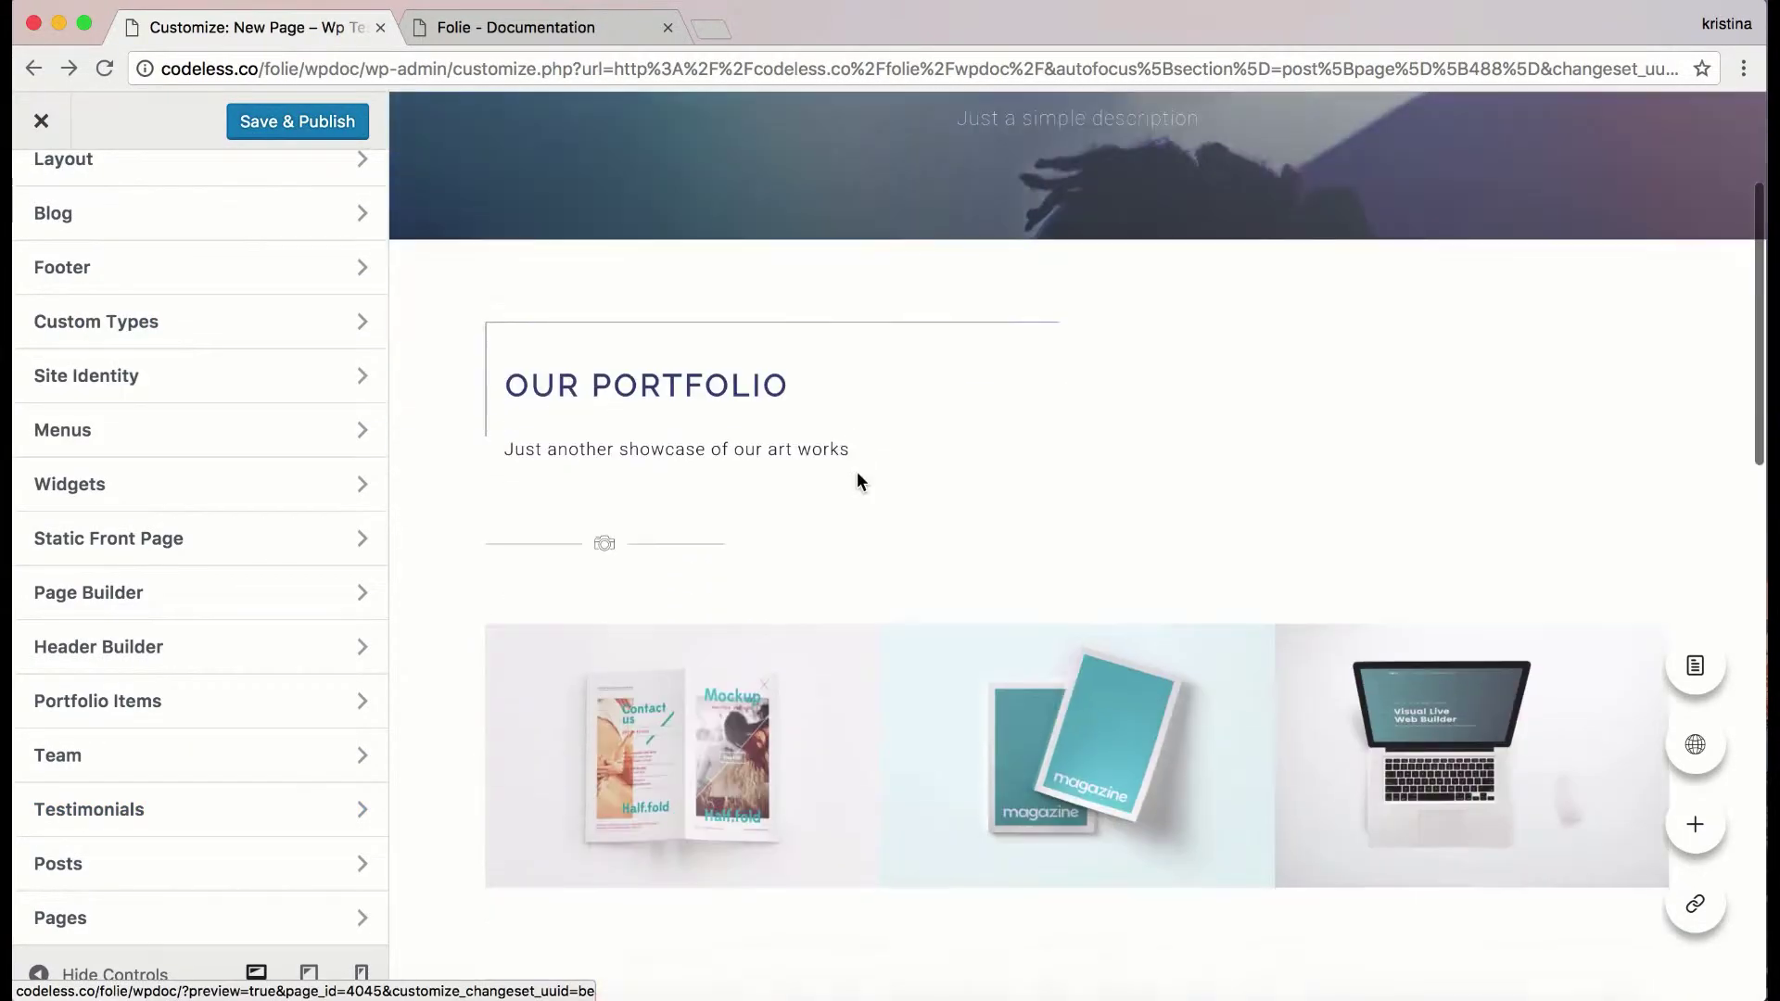
pyautogui.scroll(-1, 1002, 419)
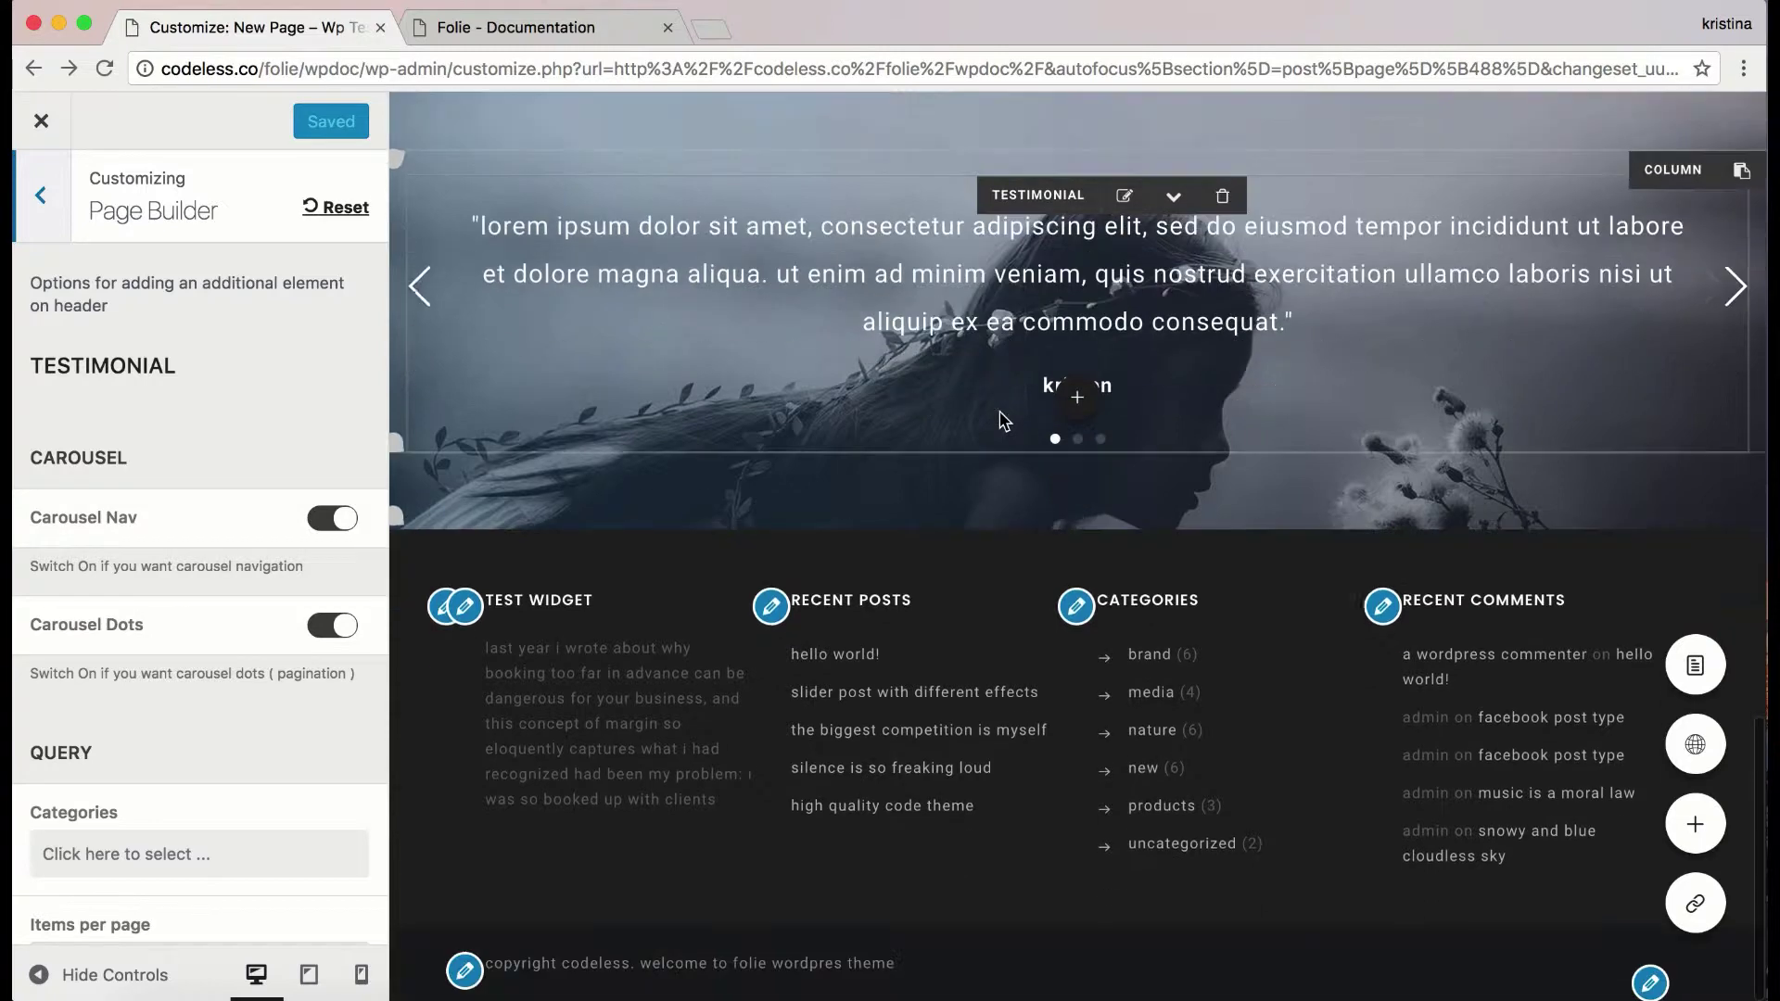
pyautogui.scroll(2, 1001, 419)
pyautogui.scroll(-3, 291, 471)
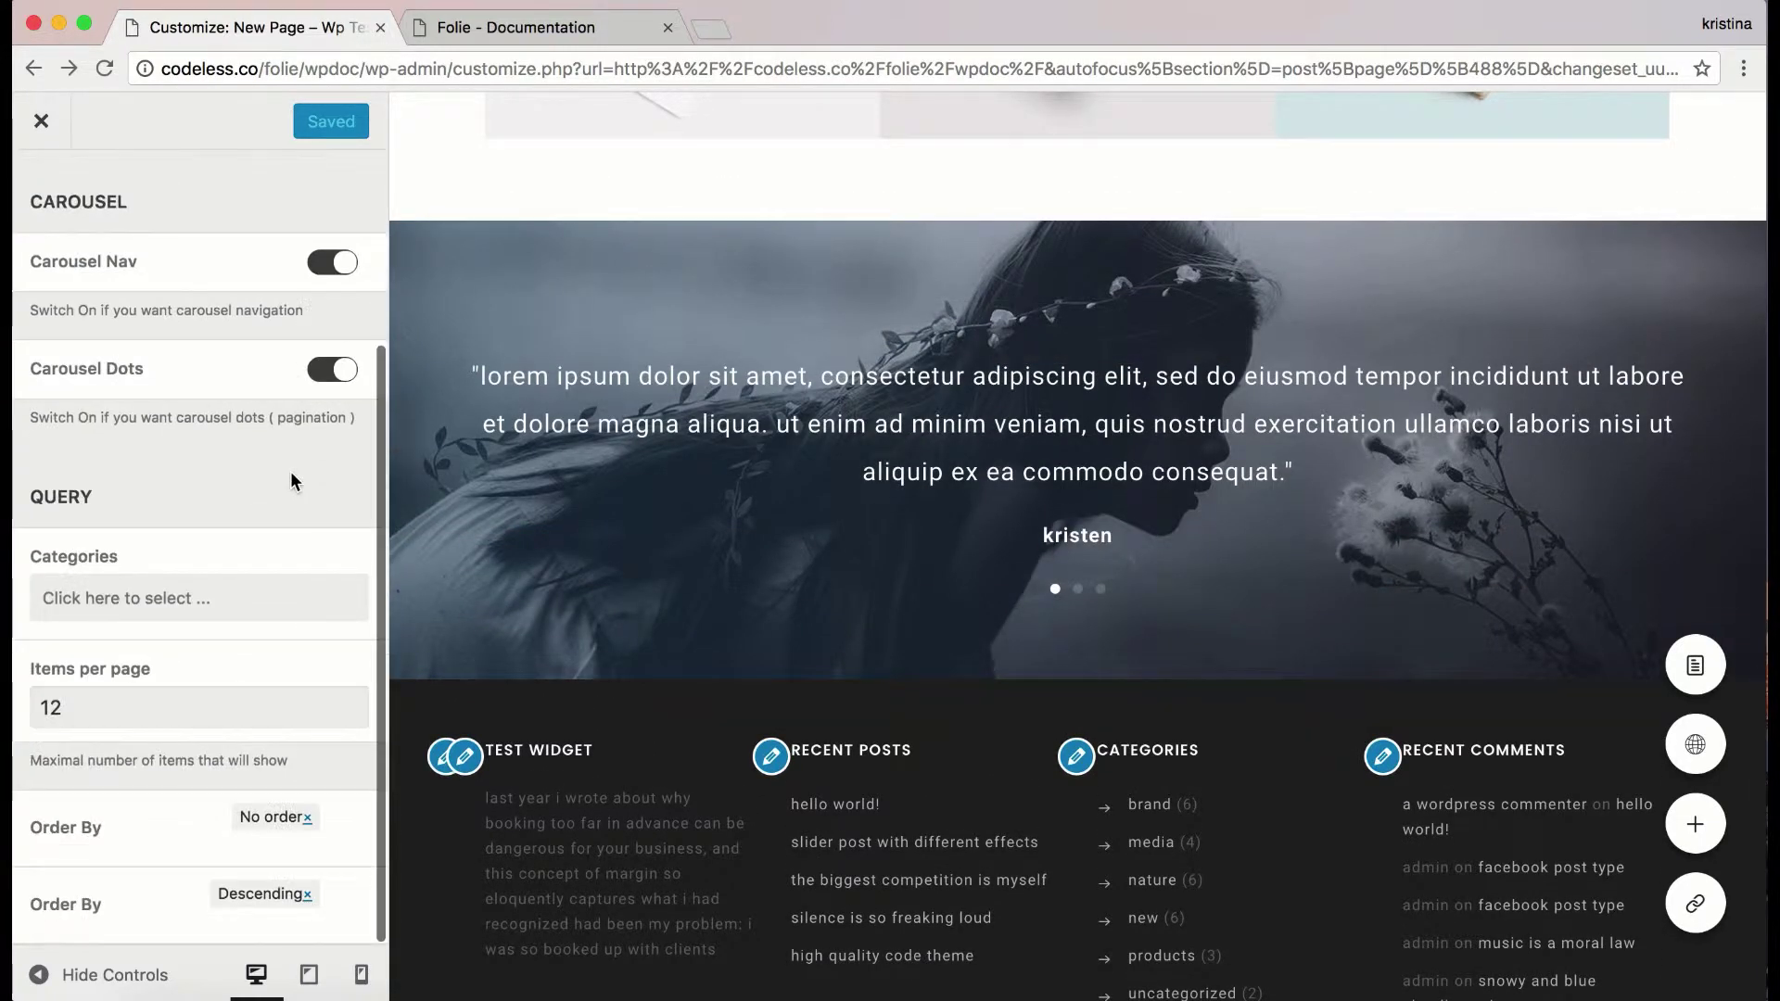
# - Set the testimonial carousel's Order By to Author with Ascending sort direction
pyautogui.click(317, 823)
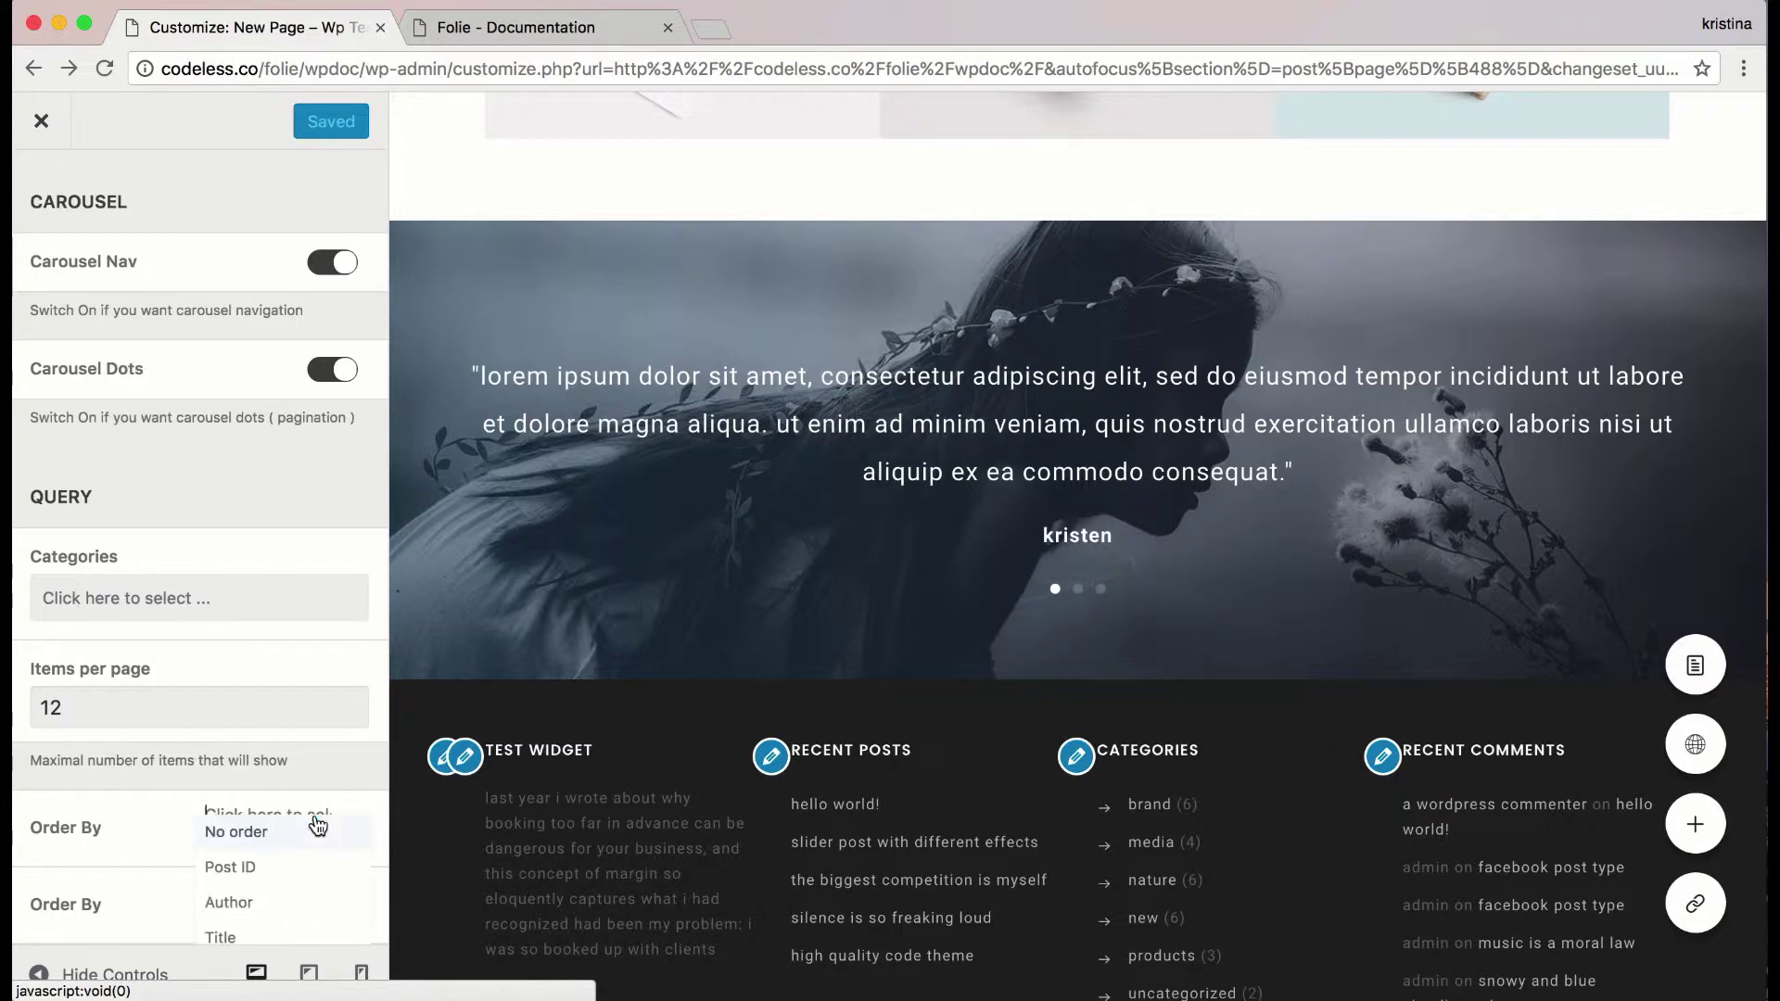
pyautogui.scroll(-3, 310, 865)
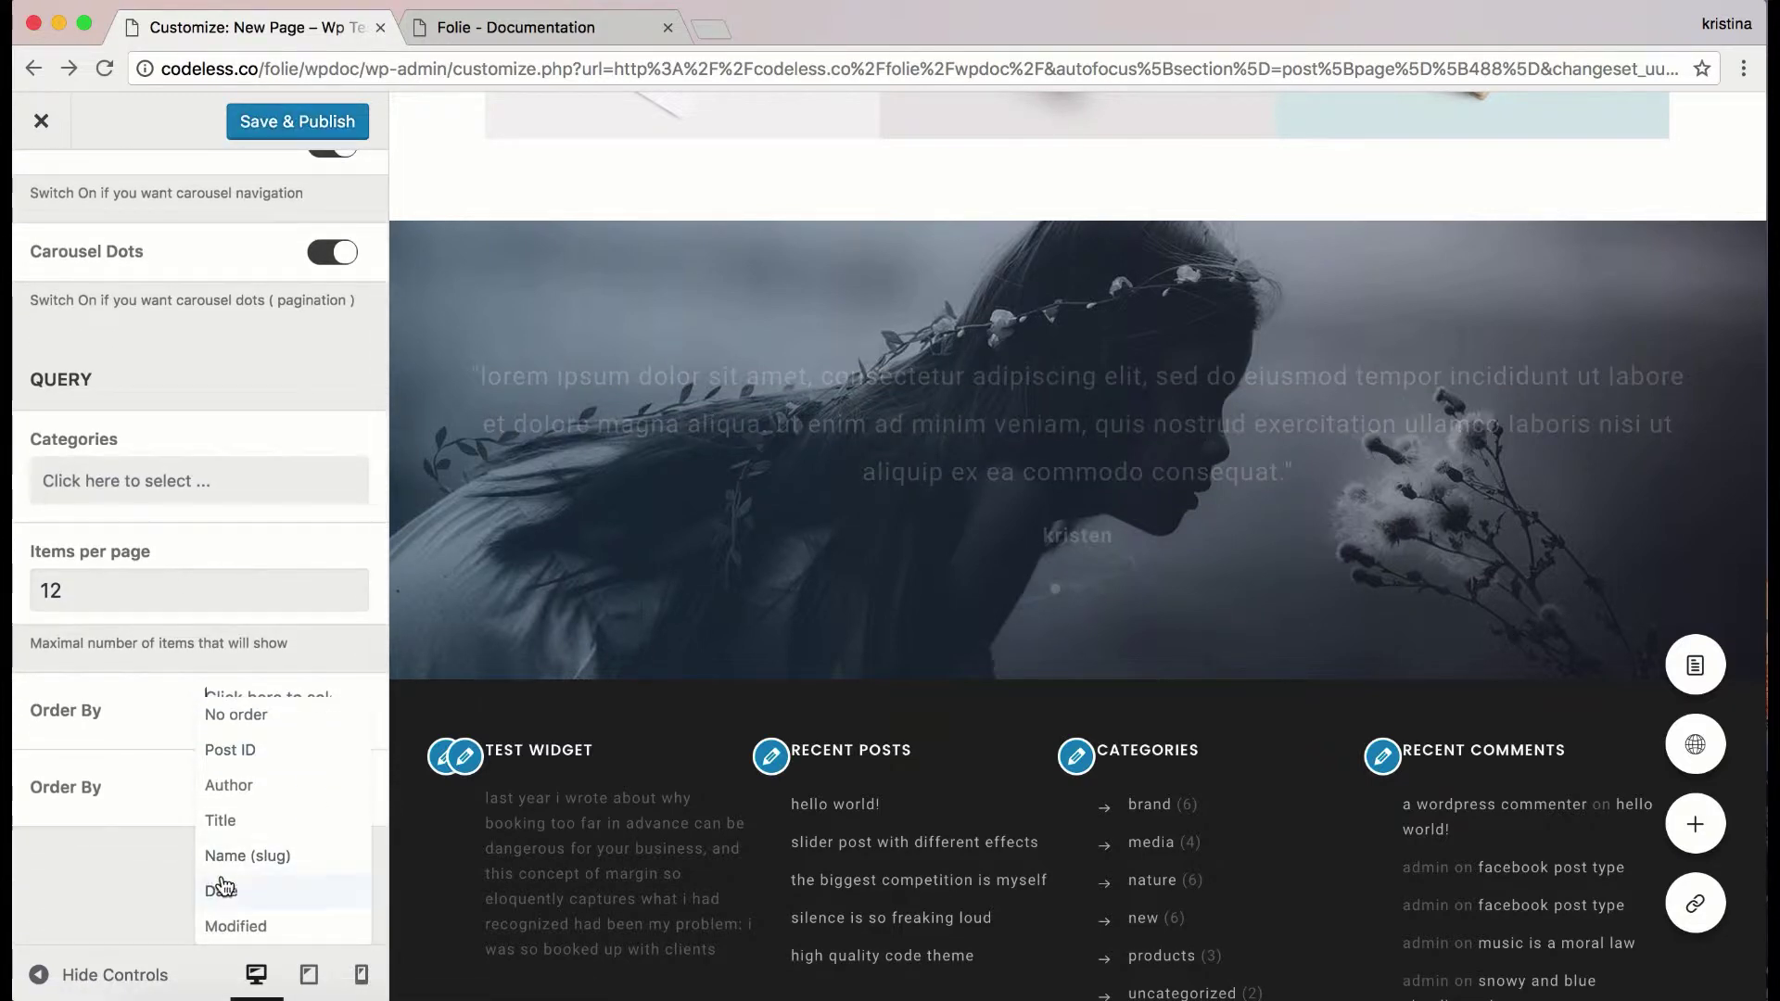
pyautogui.scroll(1, 223, 892)
pyautogui.click(229, 821)
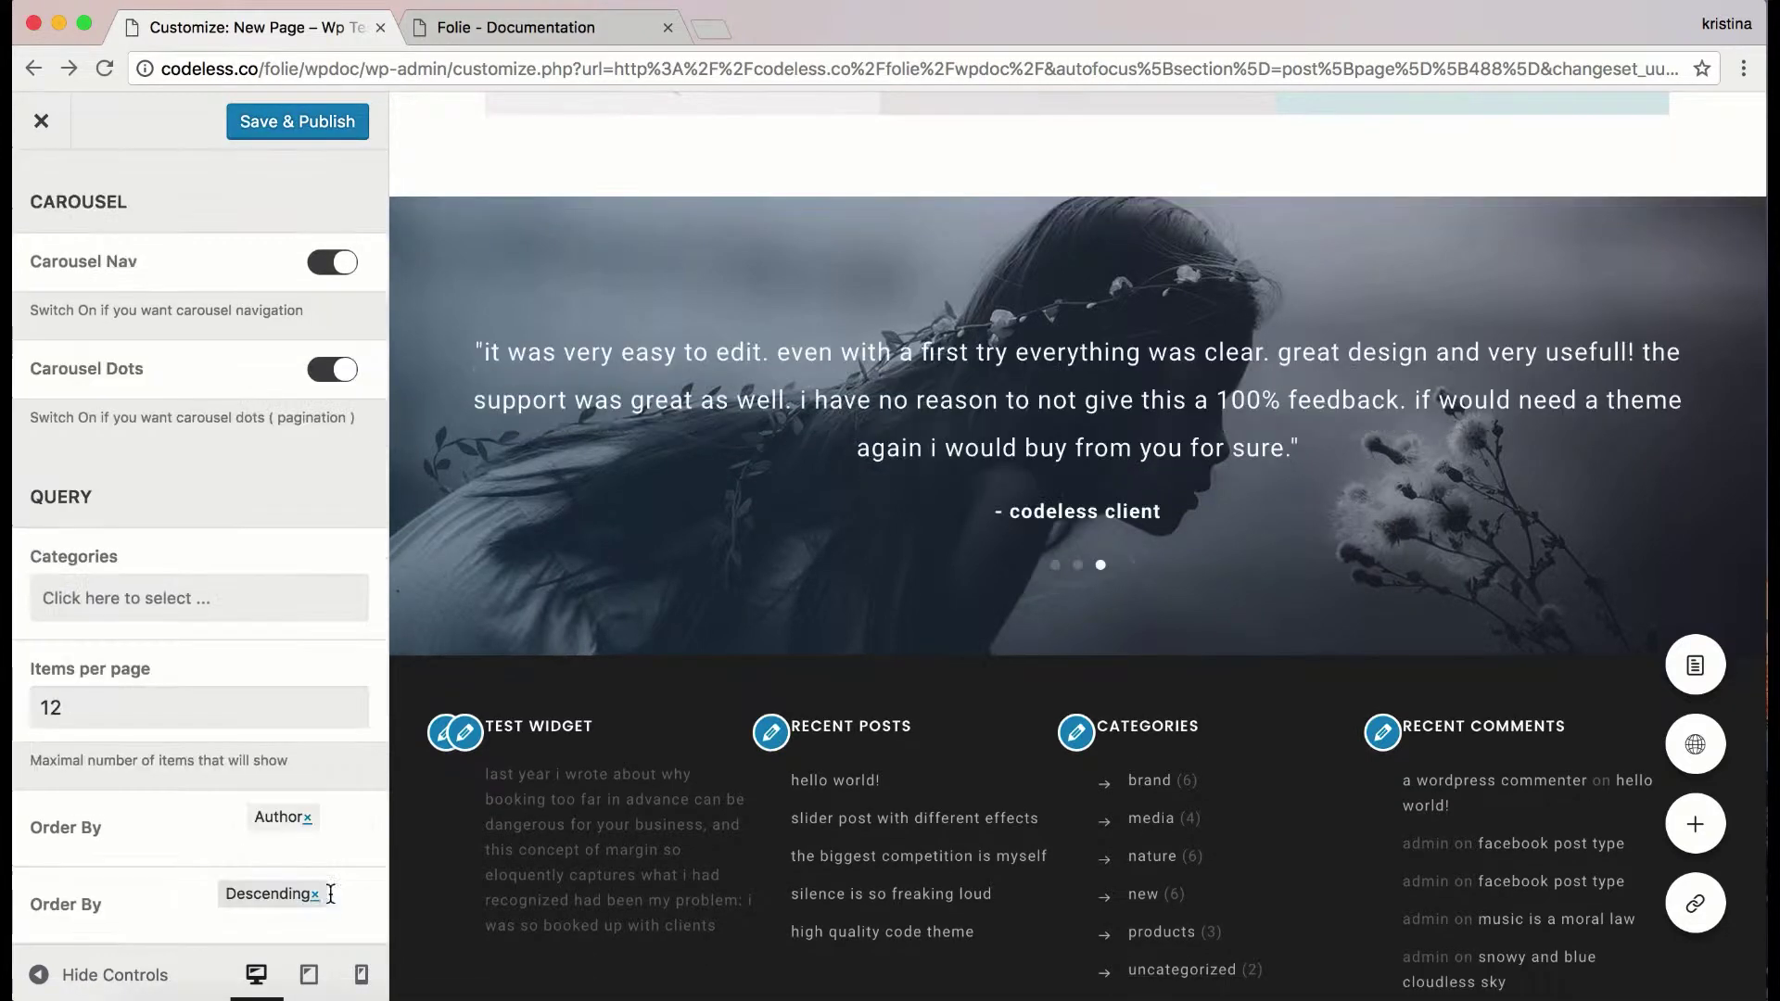
pyautogui.click(318, 900)
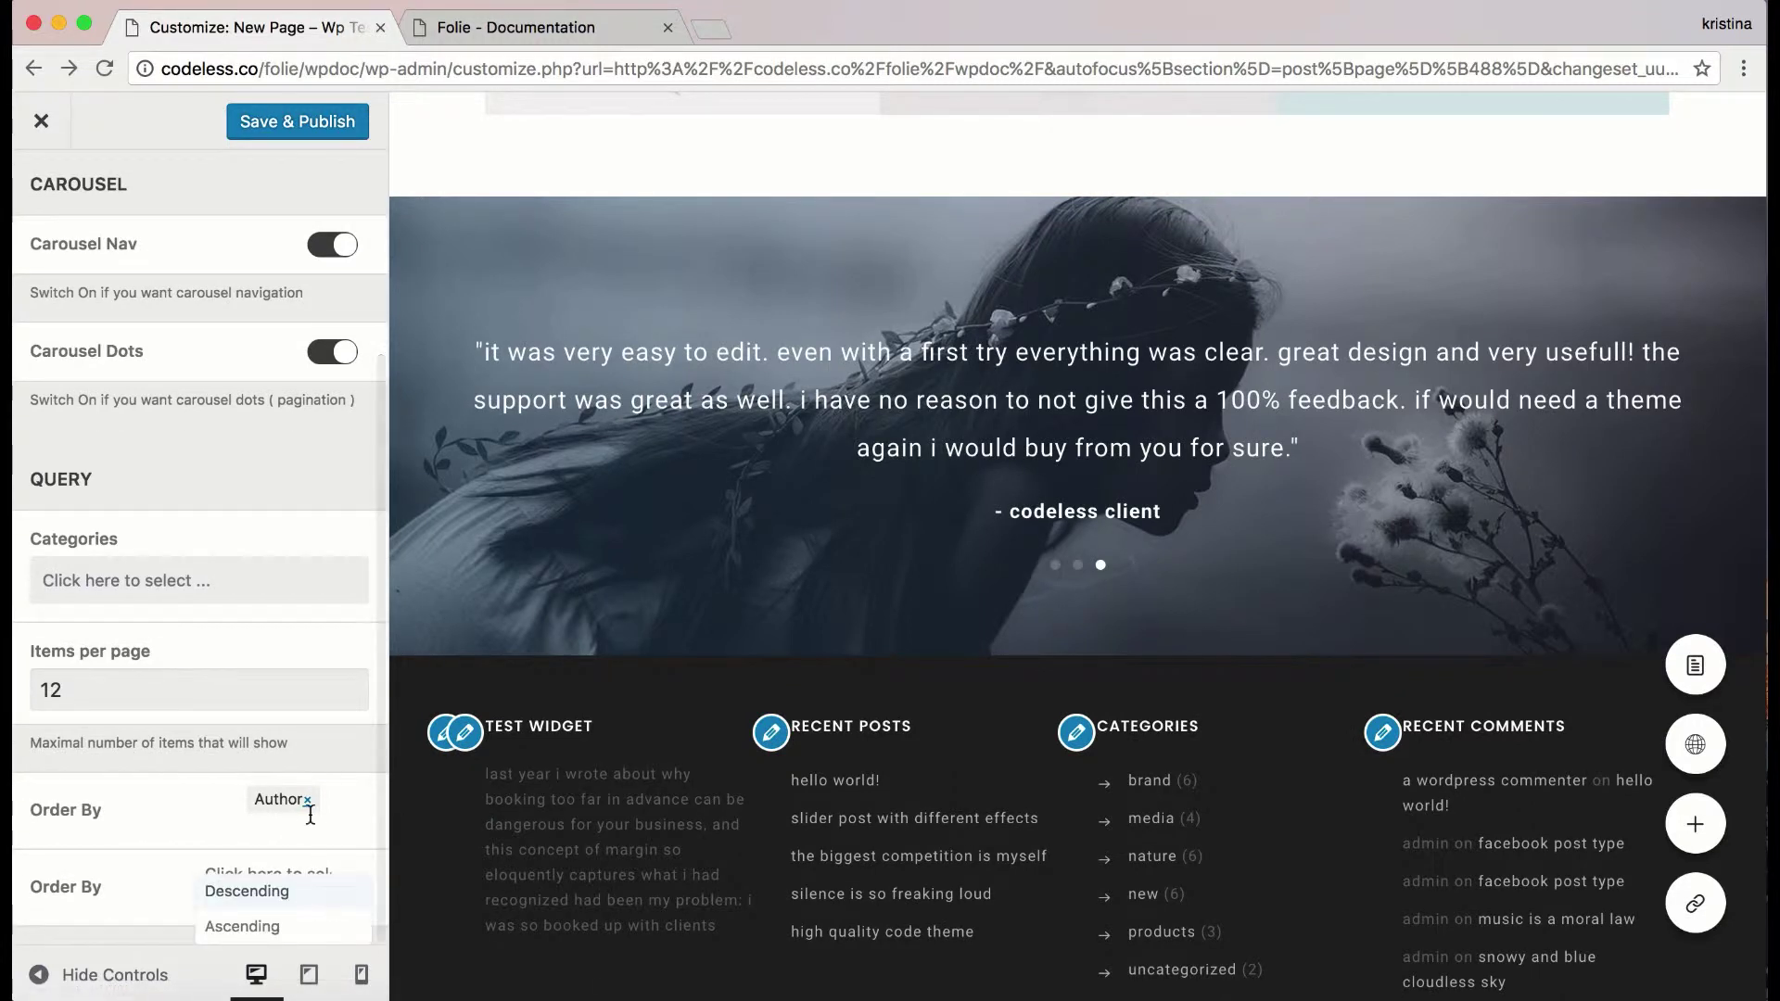
pyautogui.scroll(1, 367, 828)
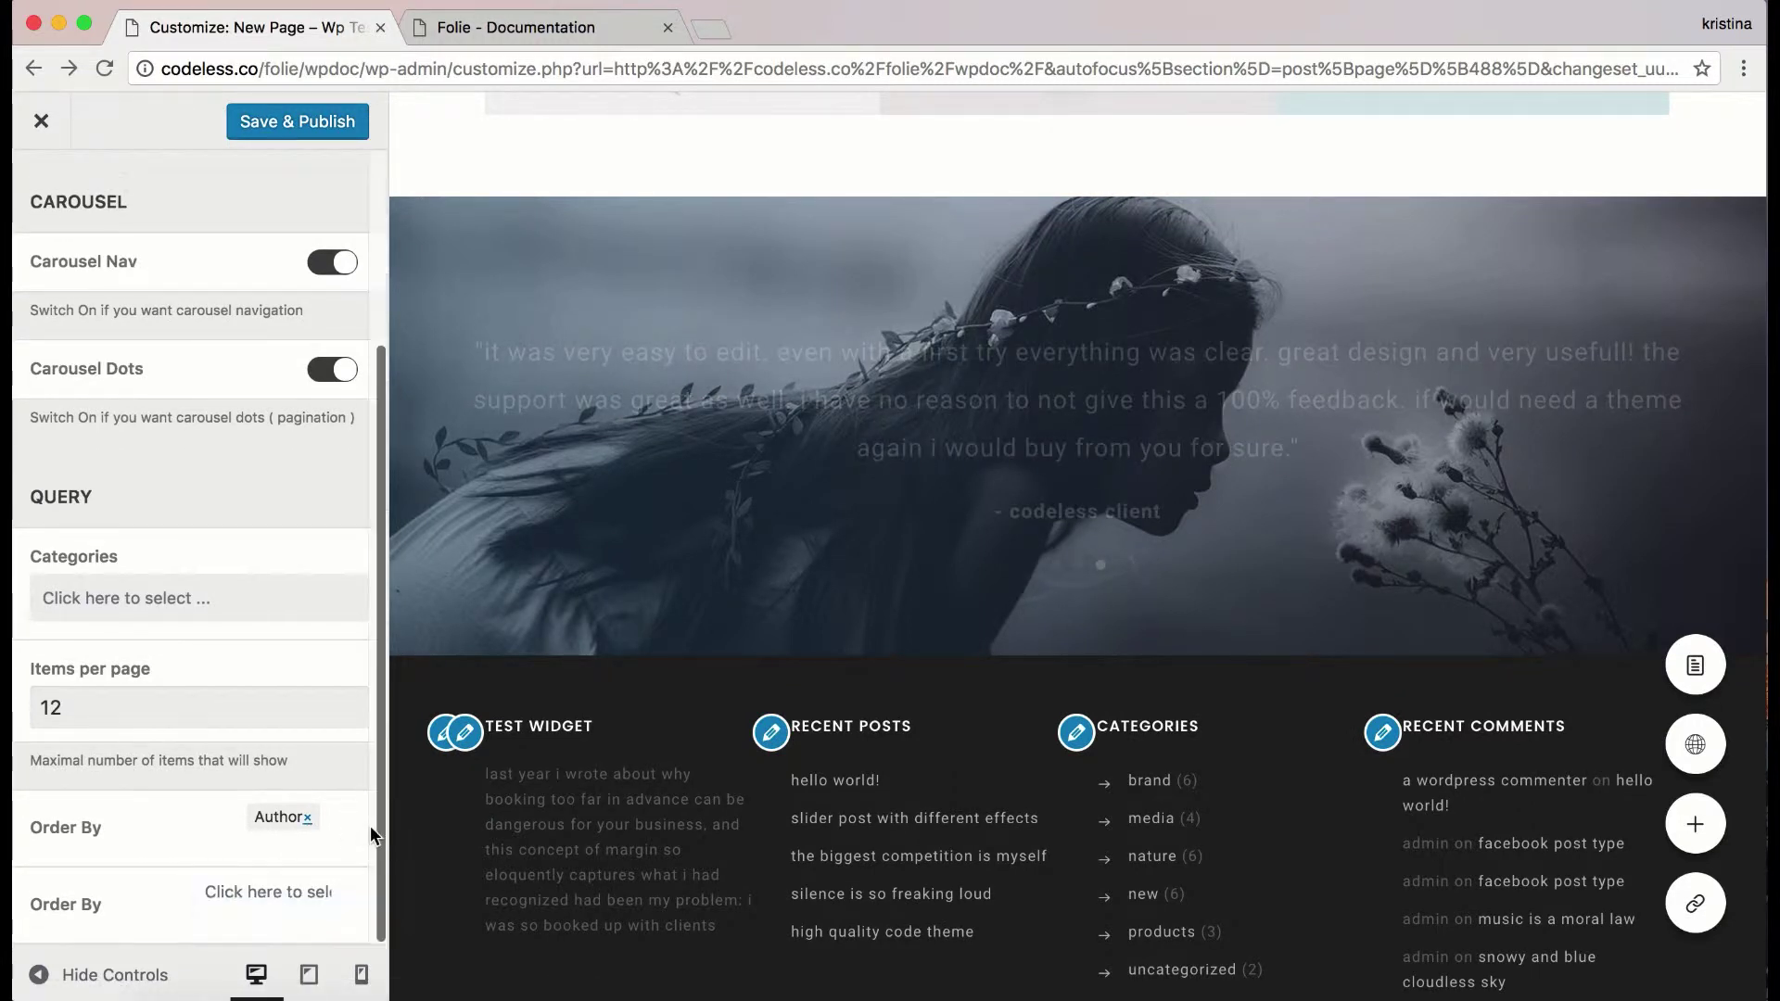
pyautogui.click(329, 891)
pyautogui.click(1101, 566)
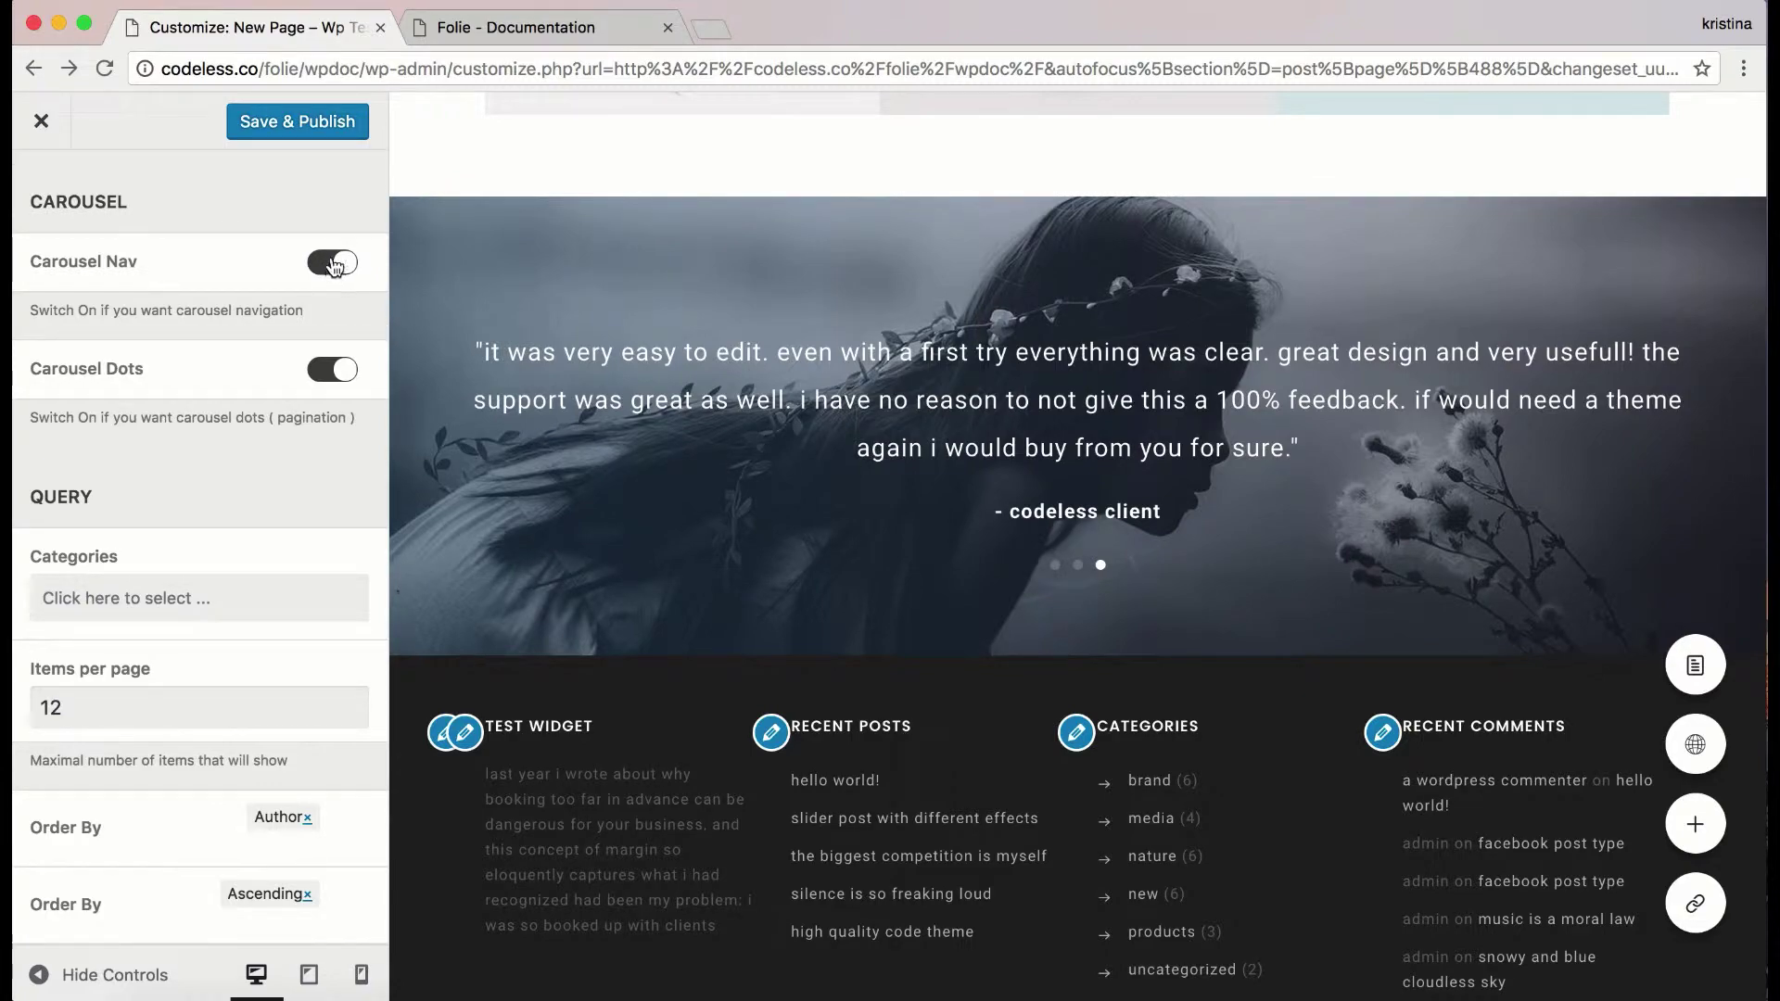
pyautogui.scroll(-1, 866, 530)
pyautogui.scroll(3, 871, 536)
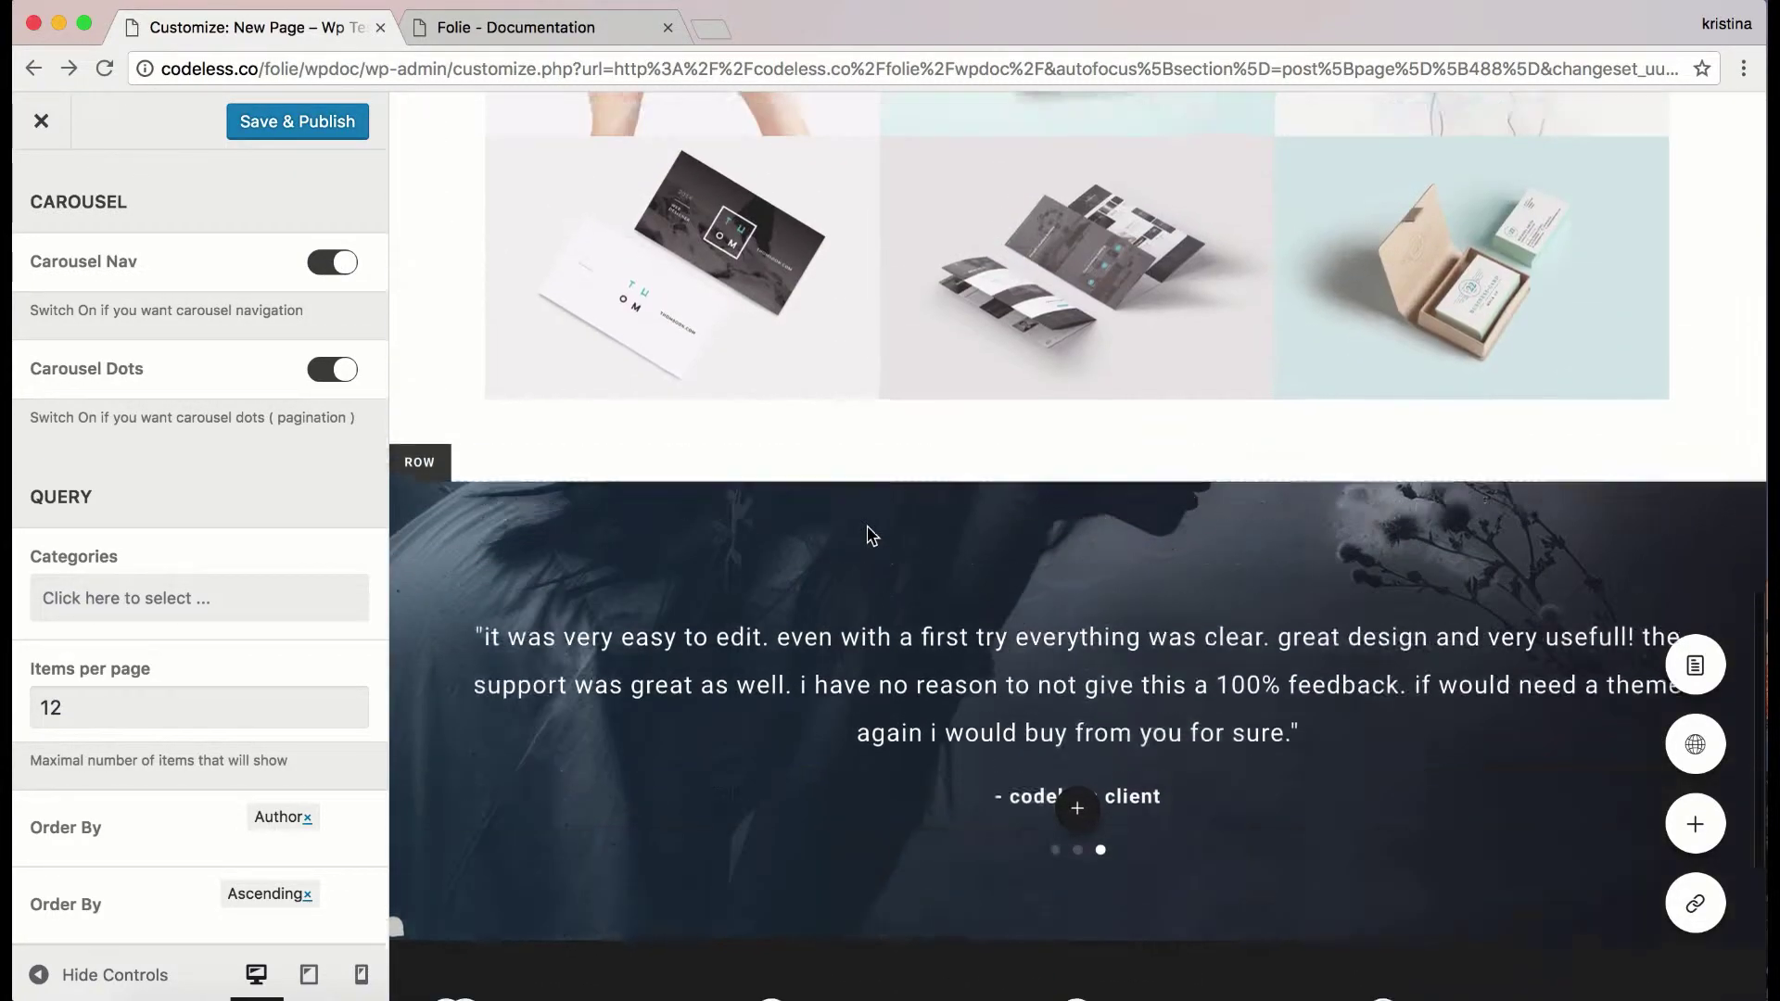
pyautogui.scroll(1, 871, 536)
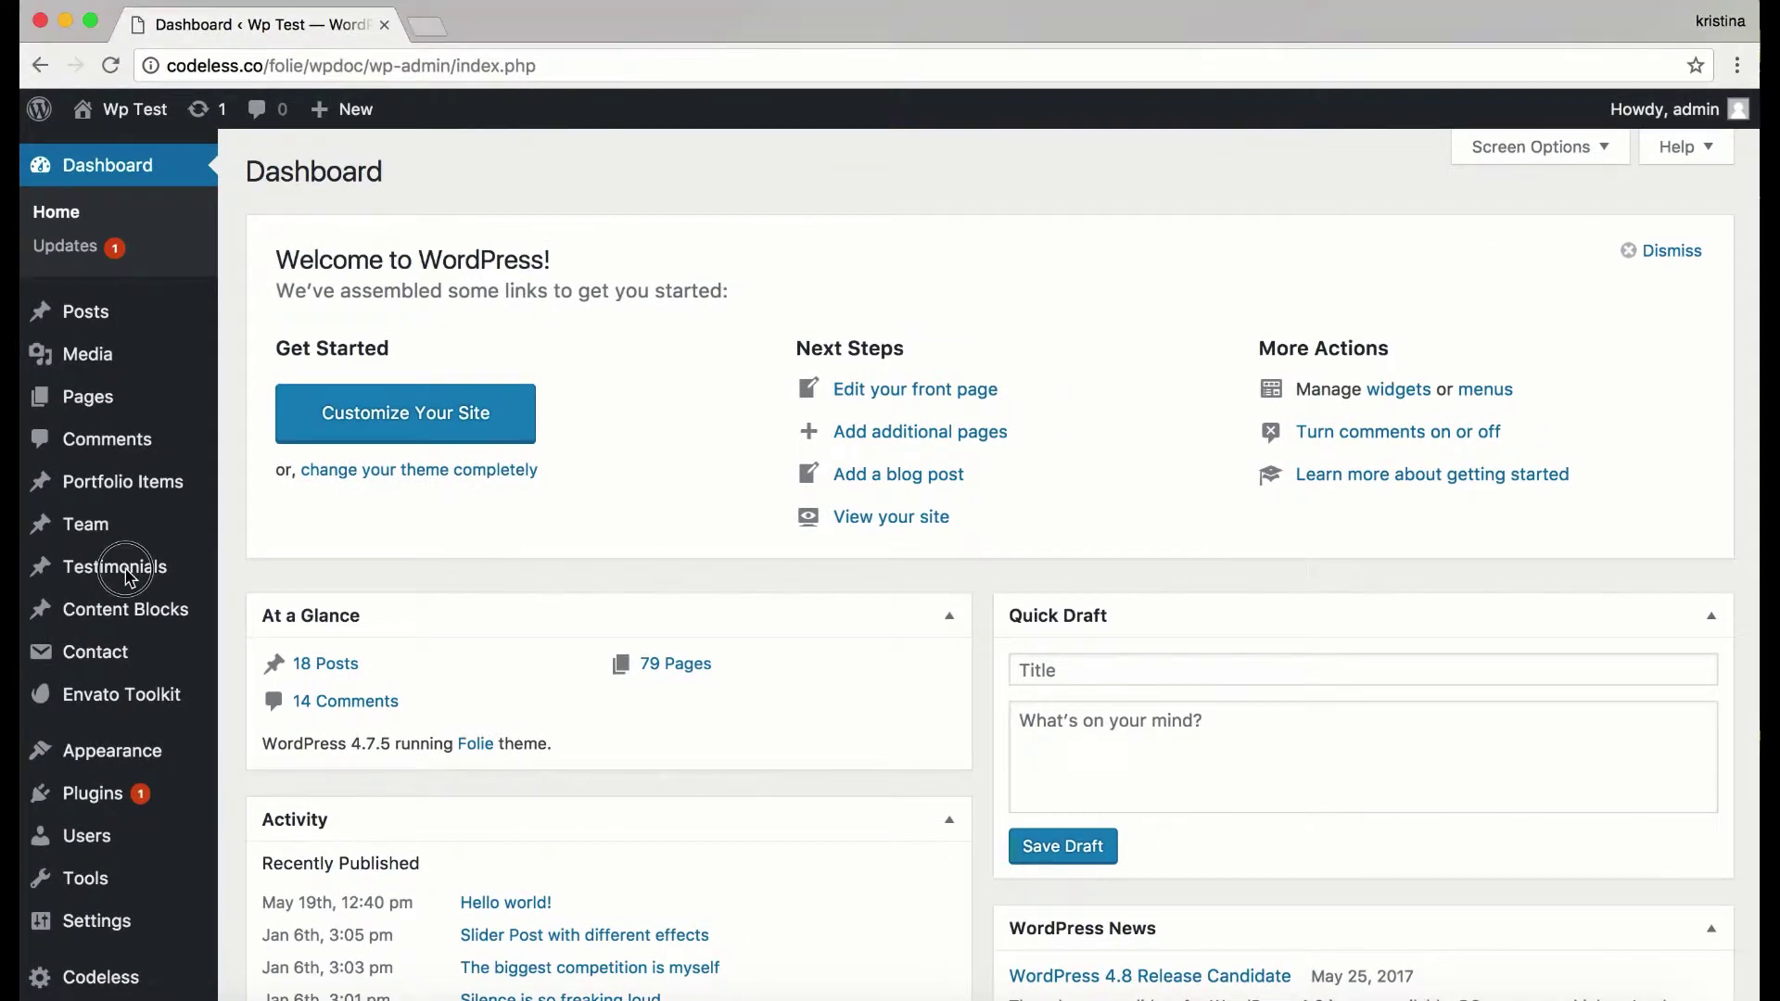
# - Publish a new testimonial titled with a client's name and a centred Lorem ipsum paragraph
pyautogui.moveTo(129, 579)
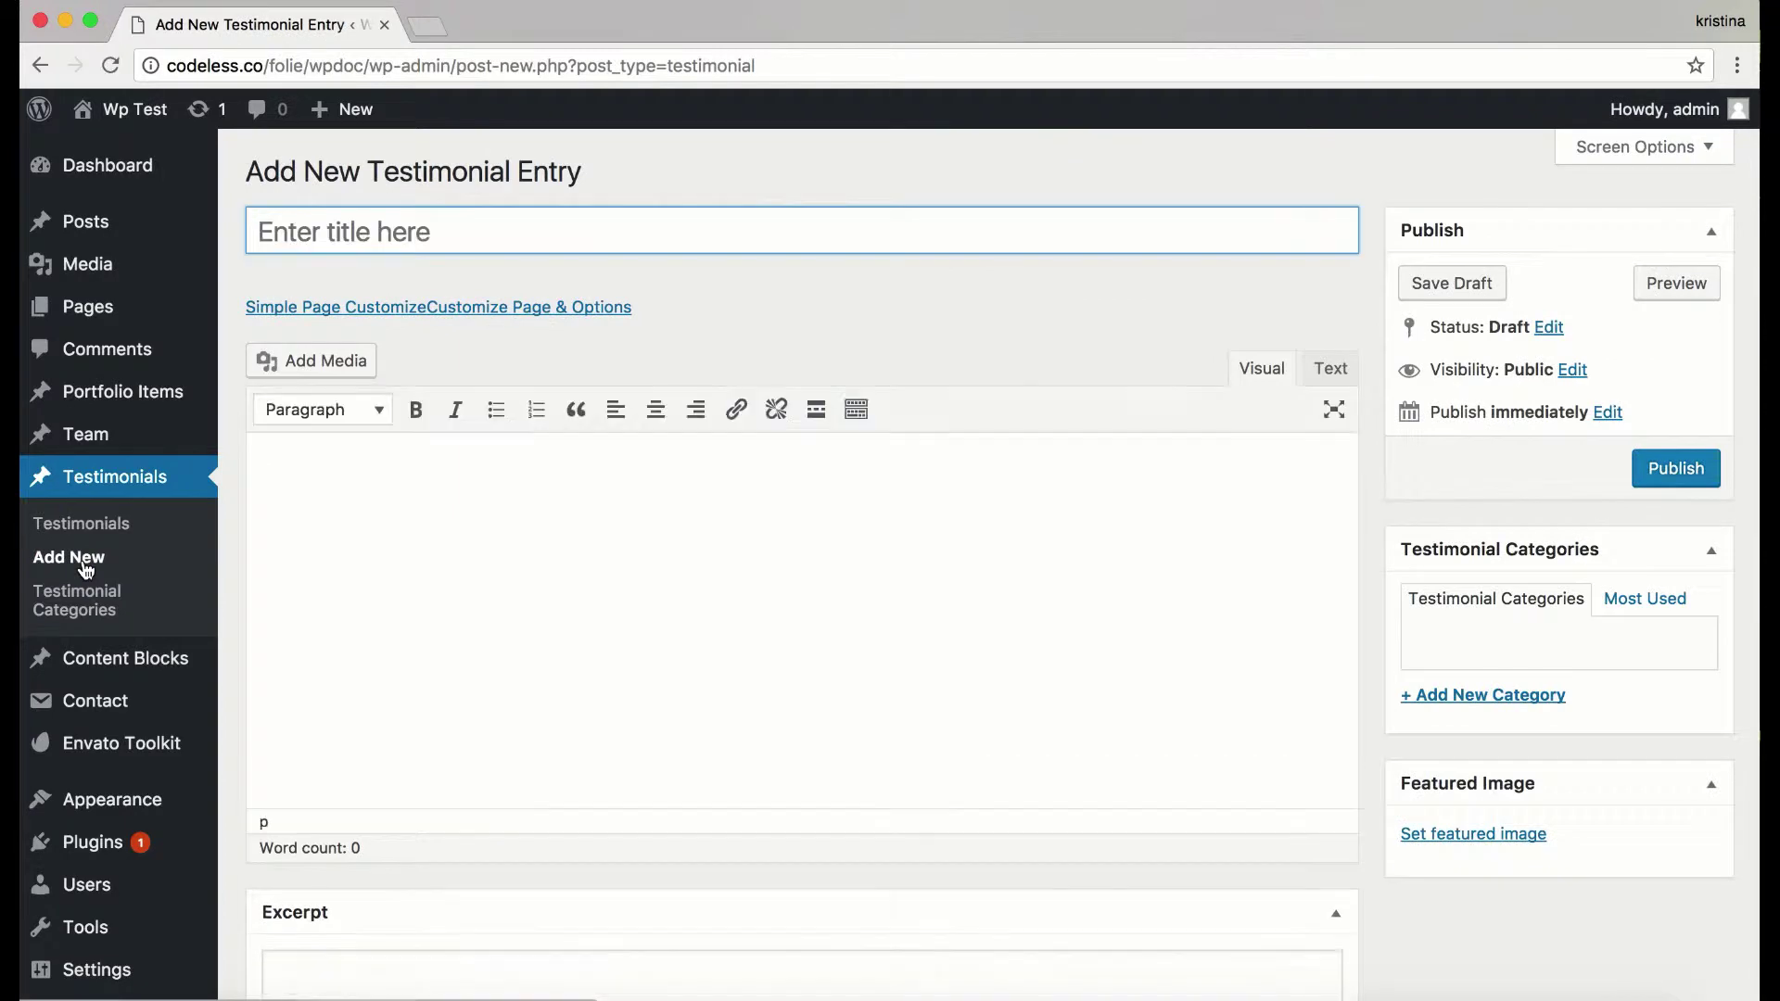
pyautogui.write('rachel')
pyautogui.click(732, 504)
pyautogui.write('Lorem ipsum dolor sit amet, consectetur adipiscing elit, sed do eiusmod tempor incididunt ut labore et dolore magna aliqua. Ut enim ad minim veniam, quis nostrud exercitation ullamco laboris nisi ut aliquip ex ea commodo consequat.')
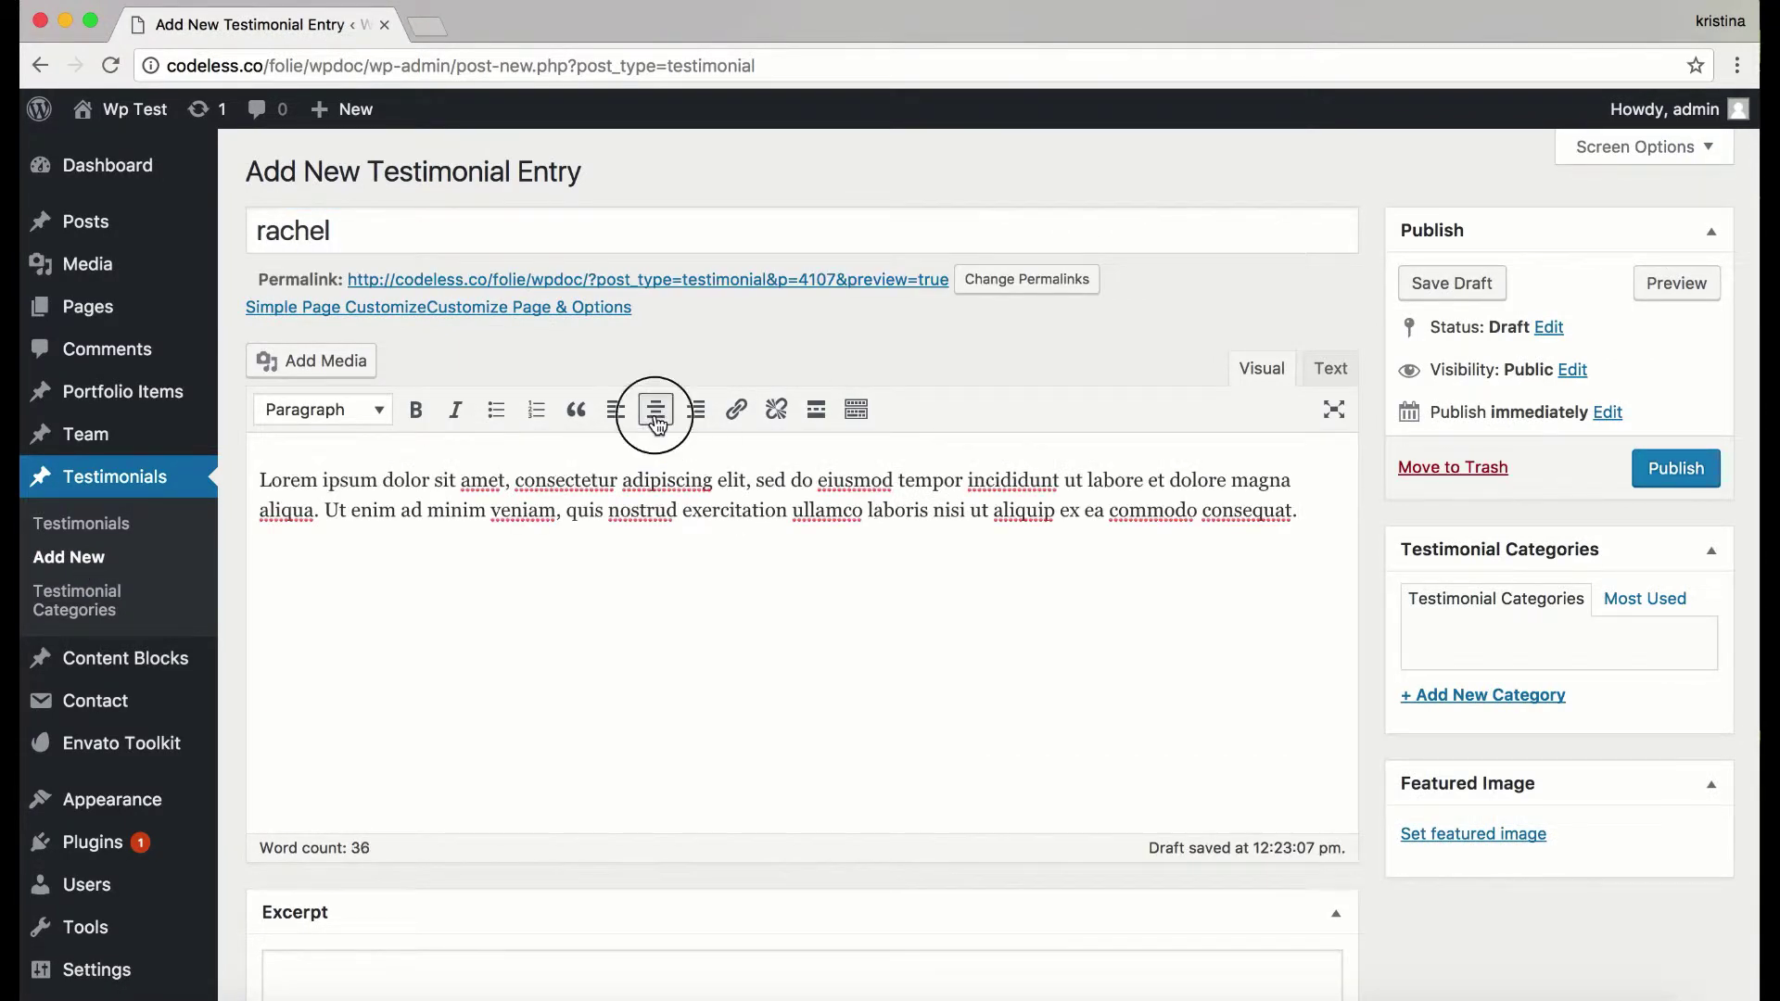
pyautogui.click(656, 419)
pyautogui.click(1702, 476)
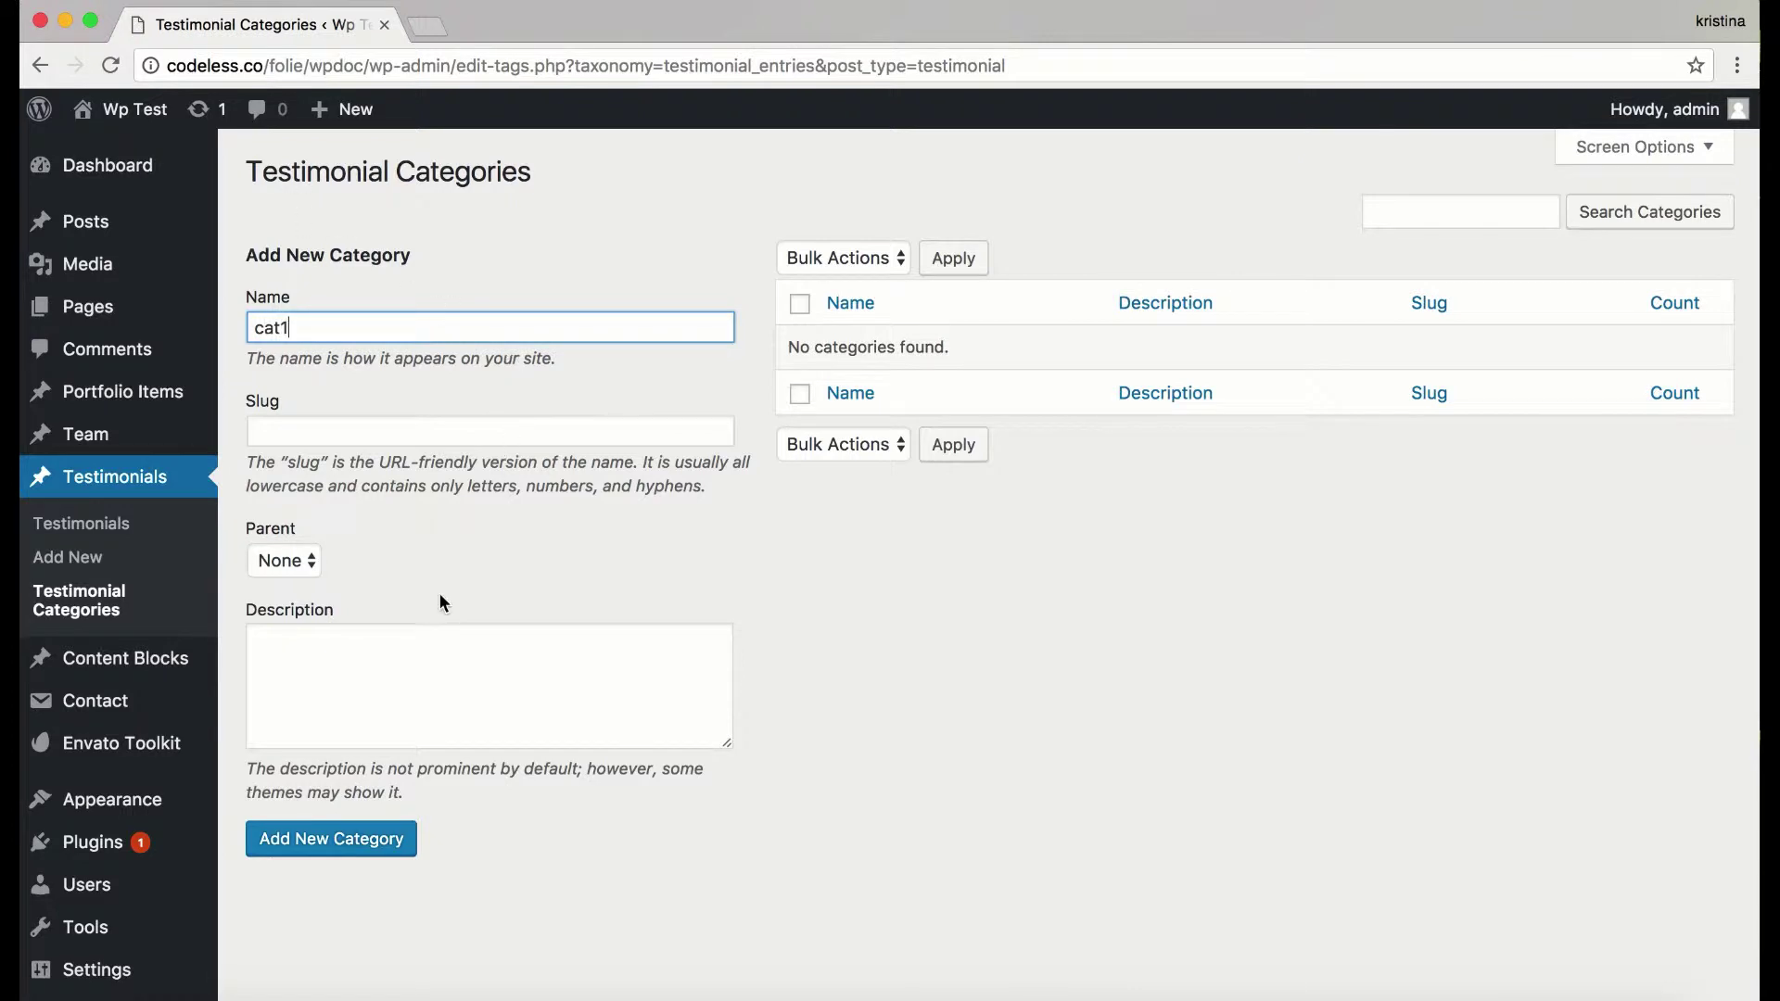
# - Add the cat1 testimonial category and open the newest testimonial for editing
pyautogui.click(397, 853)
pyautogui.click(81, 523)
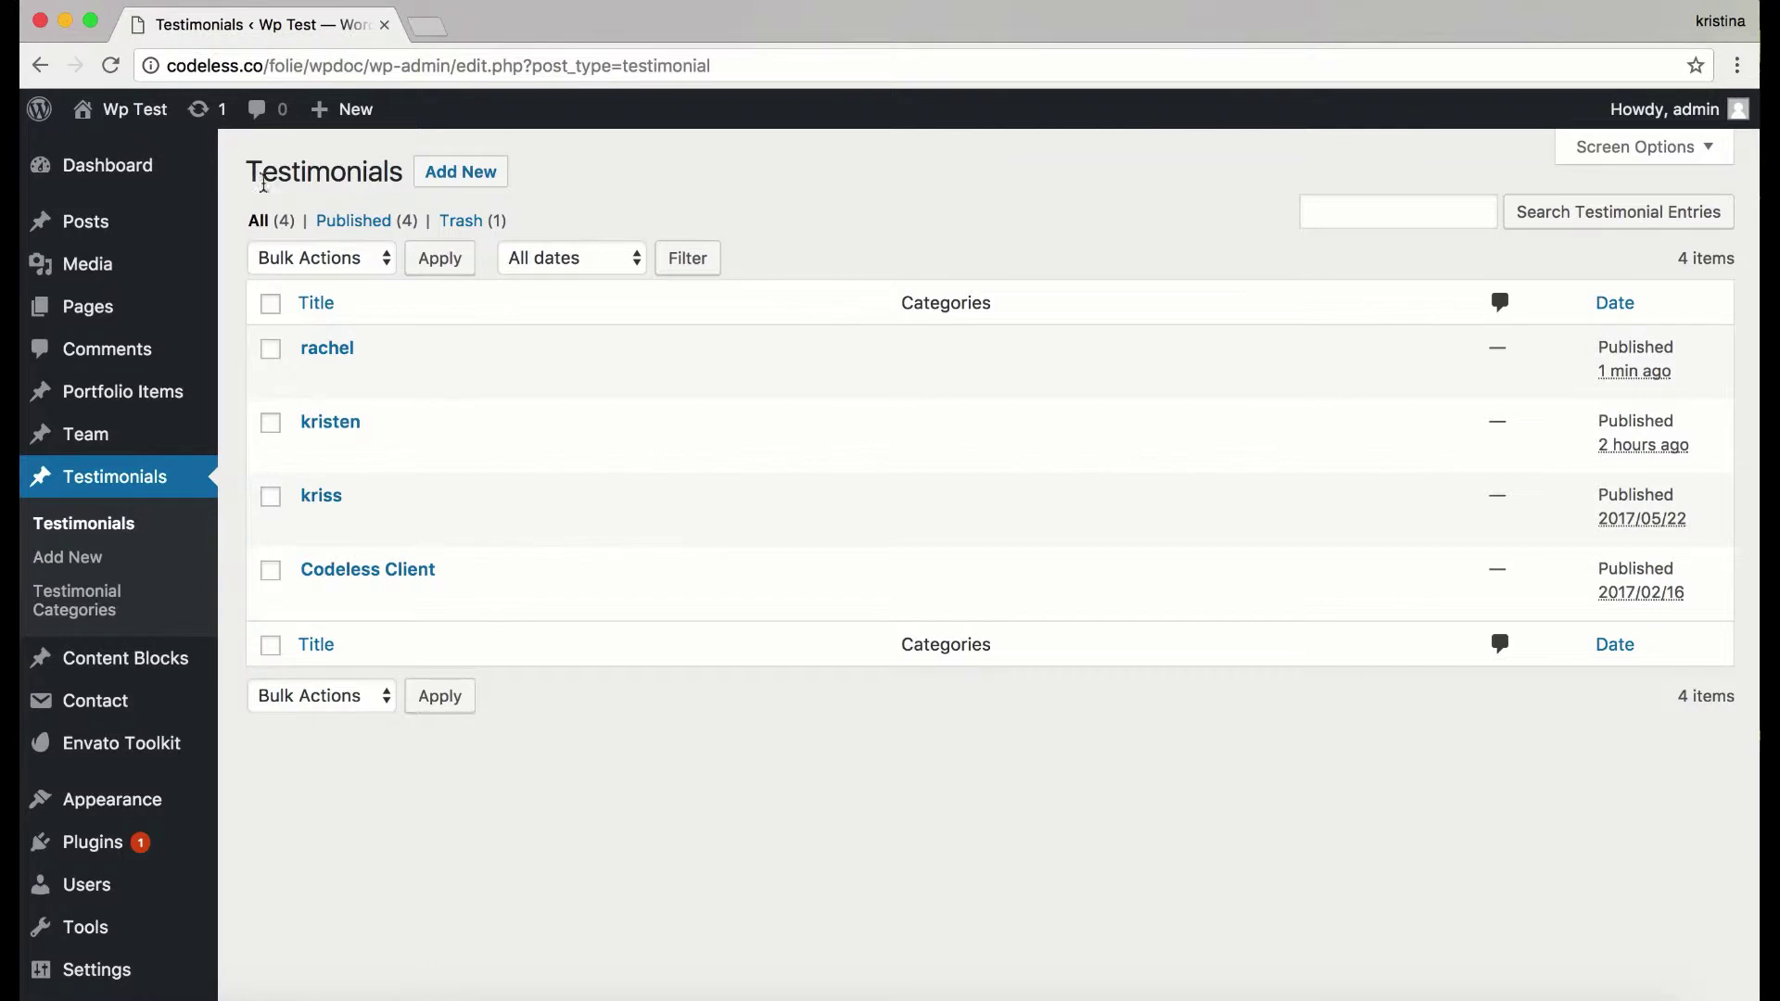
pyautogui.click(315, 376)
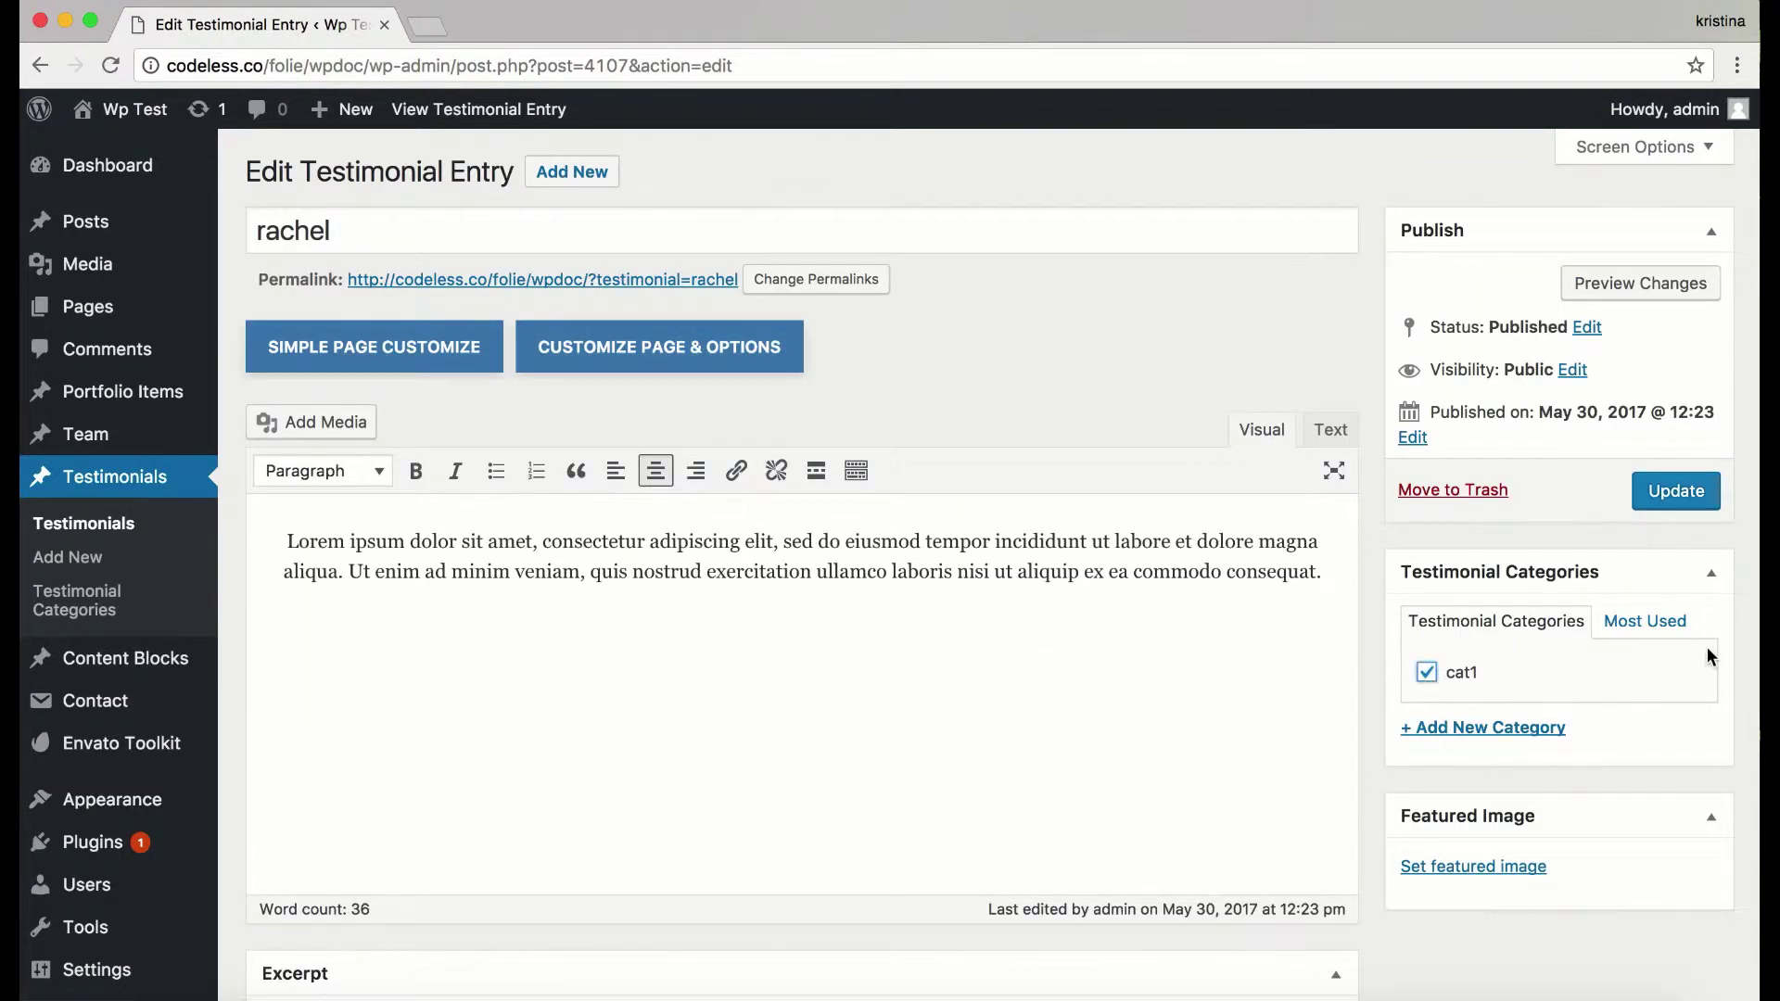
# - Create two cat2 categories, one under cat1, update the testimonial, and open the Testimonials list
pyautogui.click(1427, 726)
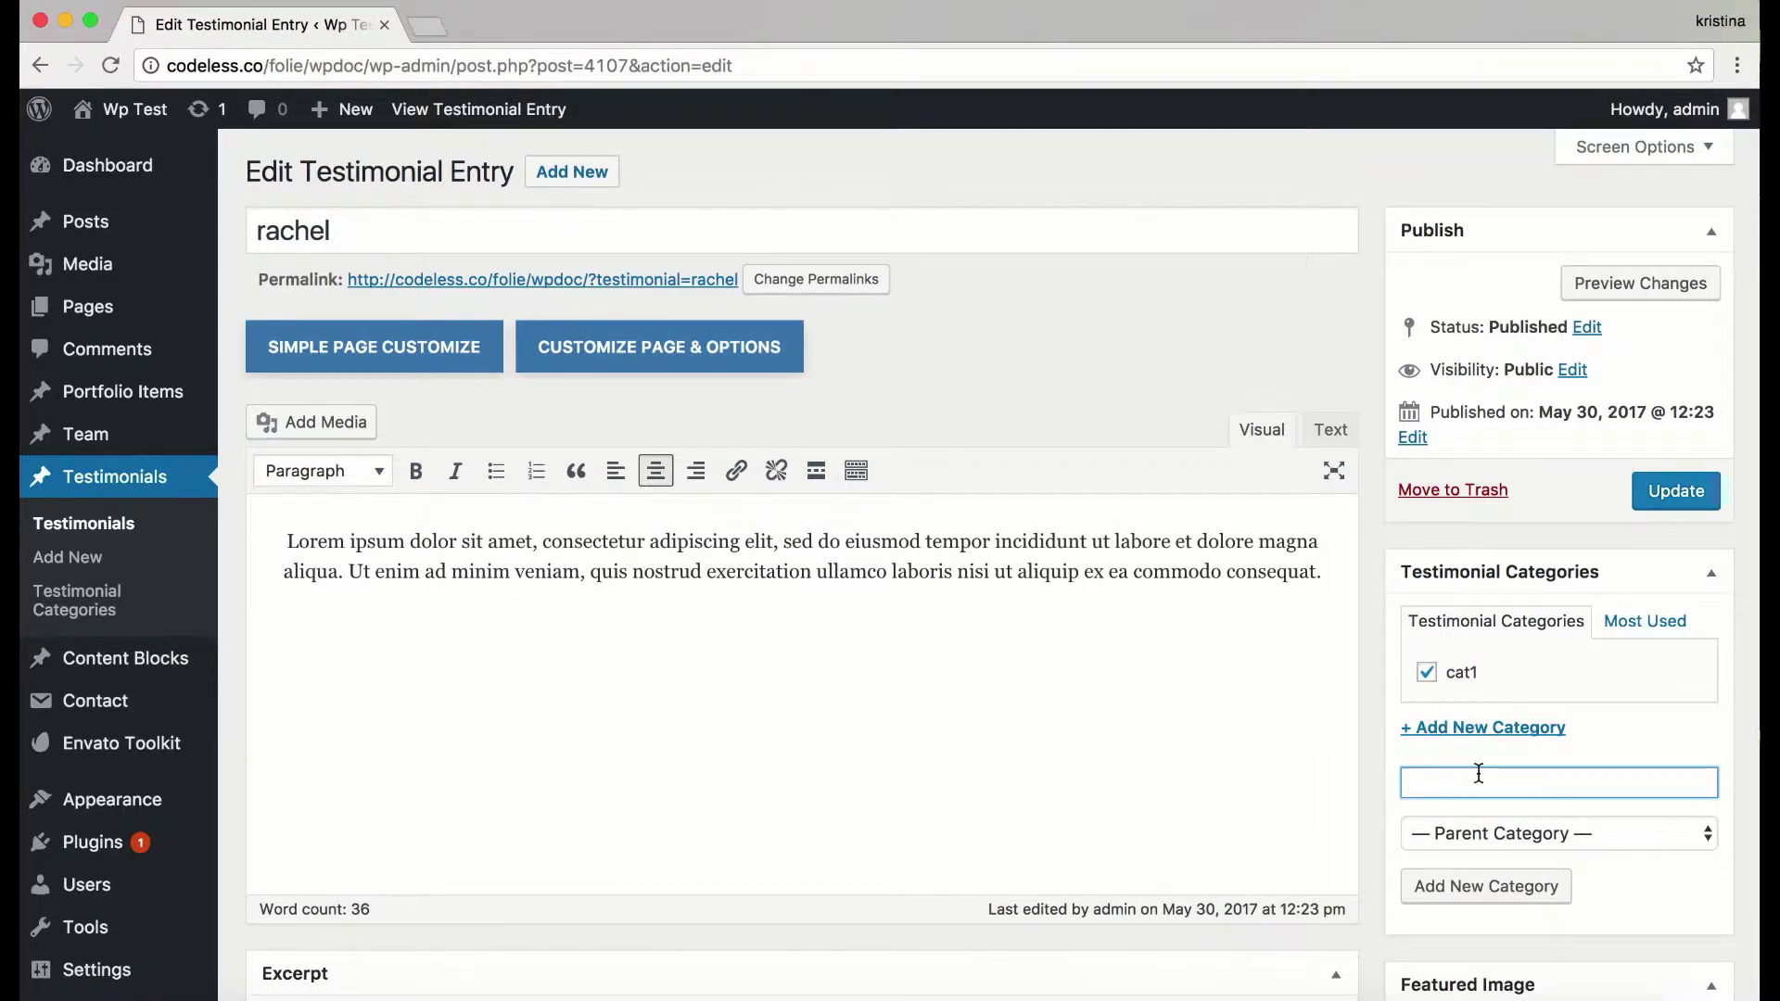
pyautogui.click(1579, 835)
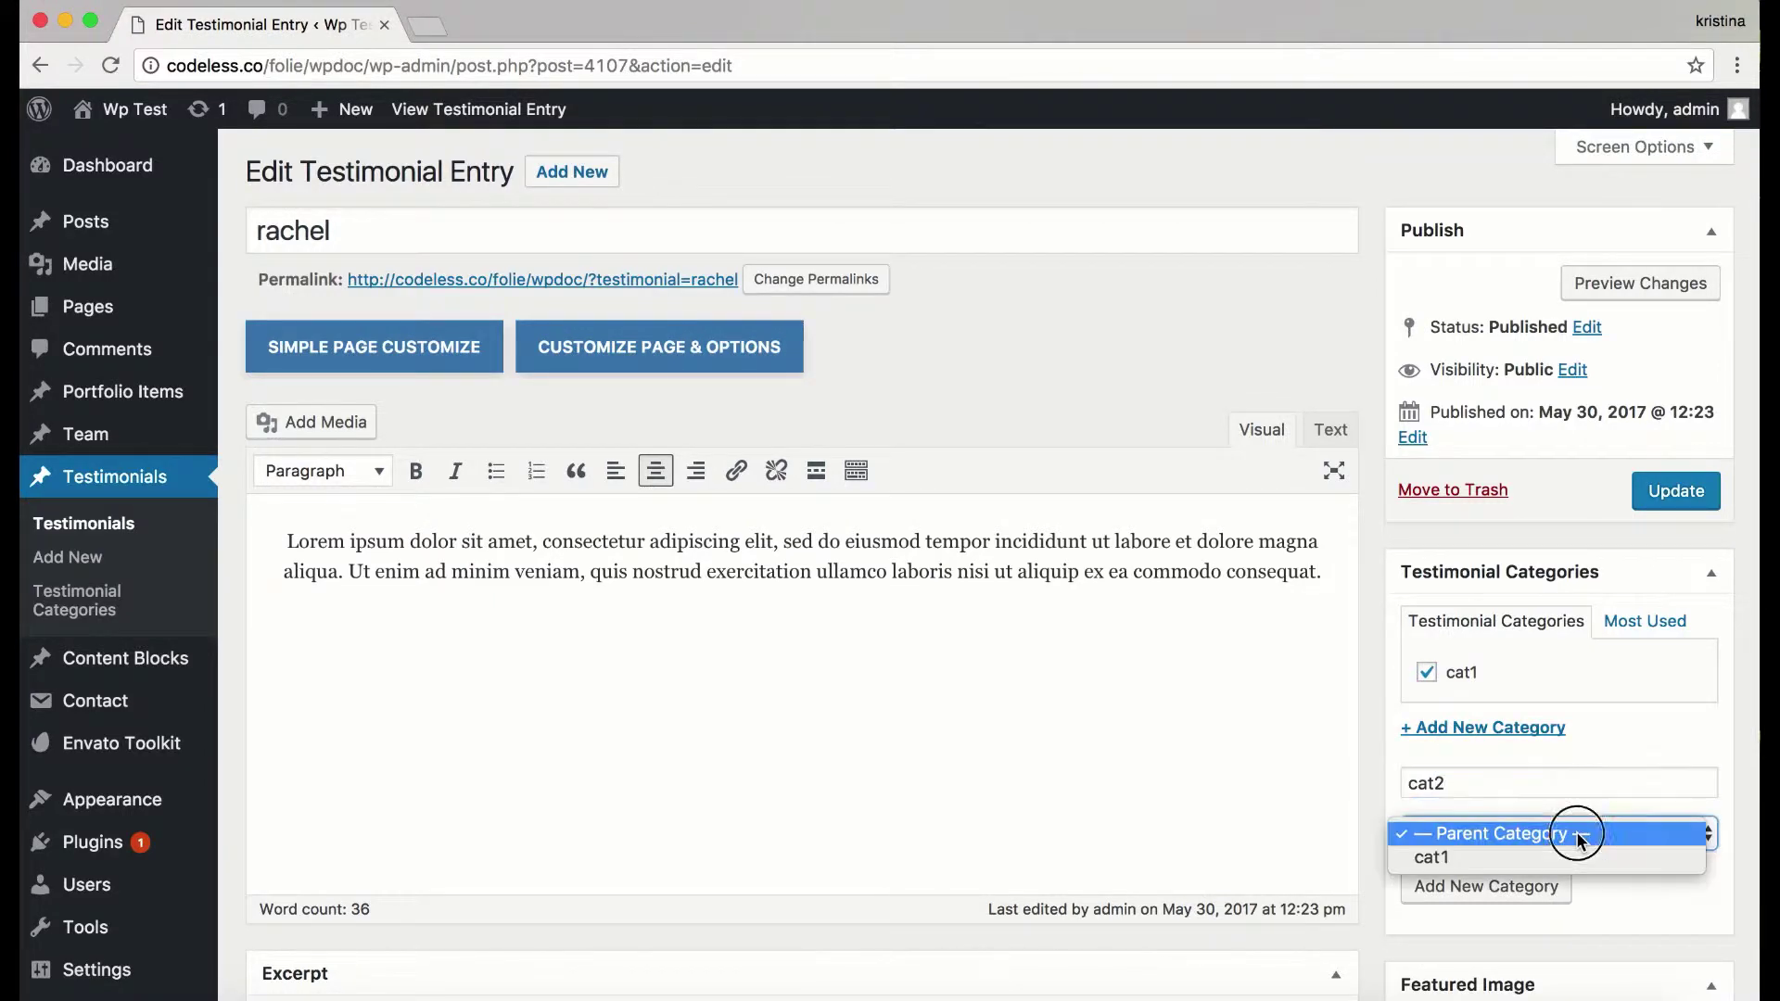
pyautogui.click(1580, 834)
pyautogui.click(1526, 886)
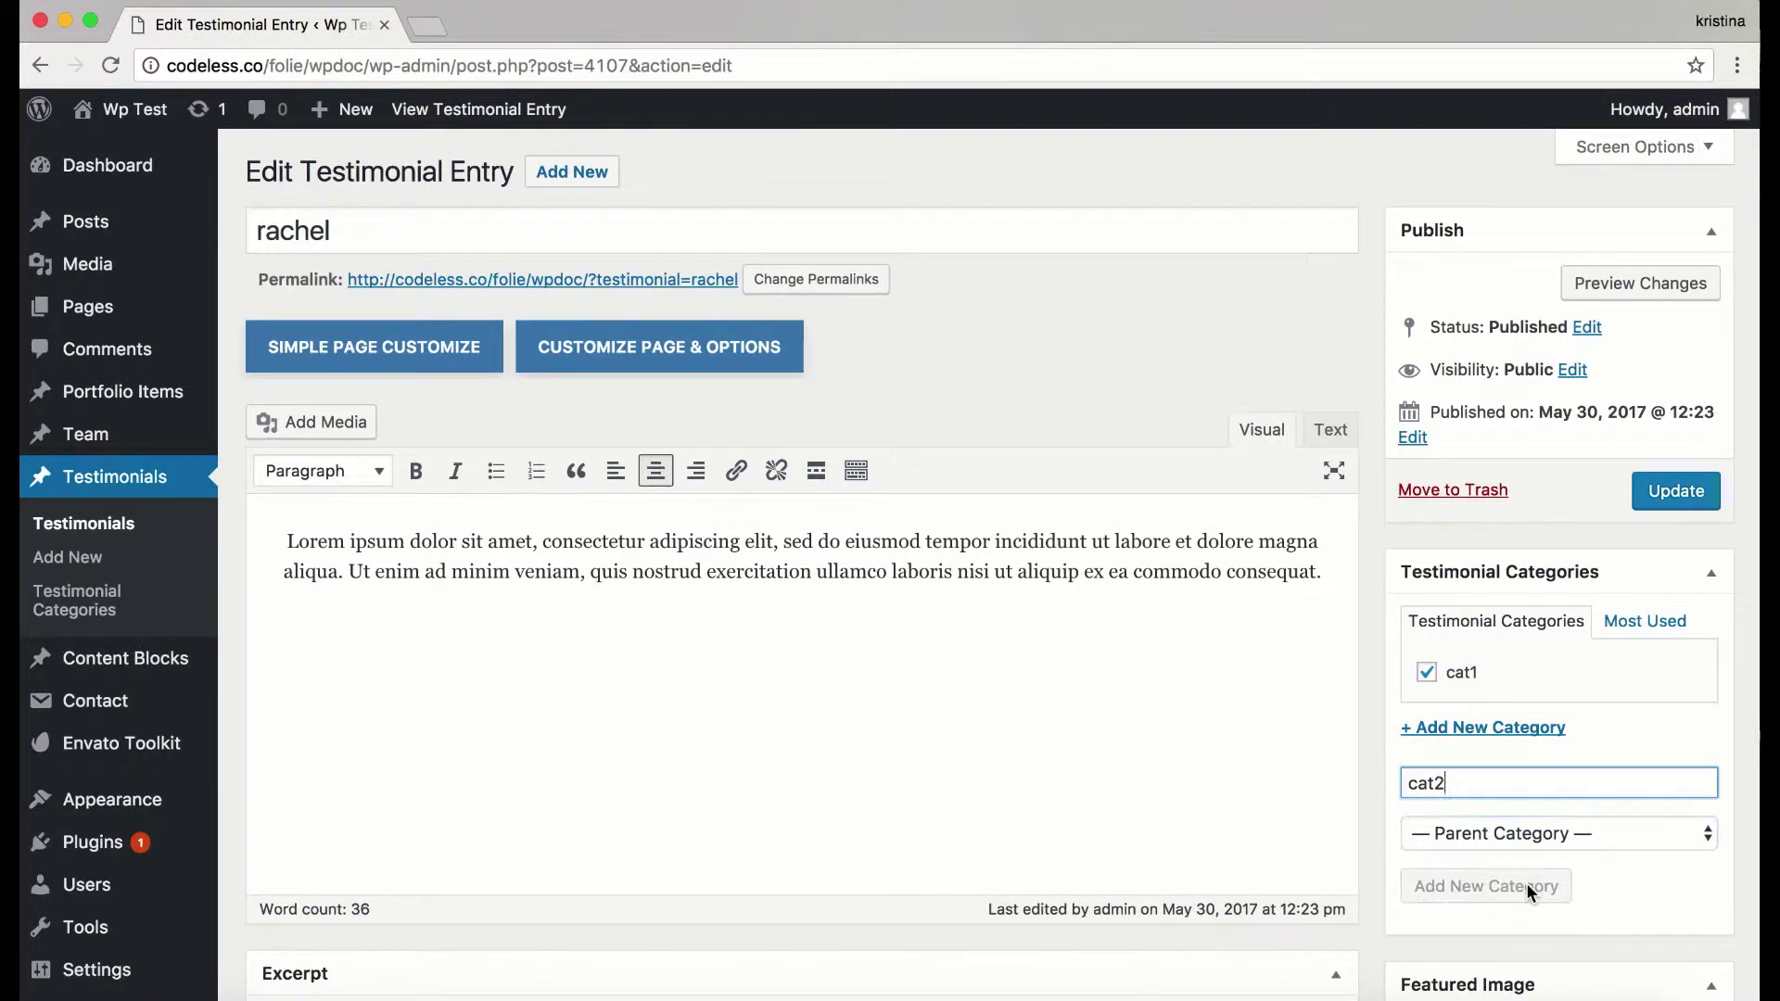
pyautogui.scroll(-2, 1511, 815)
pyautogui.click(1546, 740)
pyautogui.click(1558, 759)
pyautogui.click(1555, 788)
pyautogui.click(1670, 401)
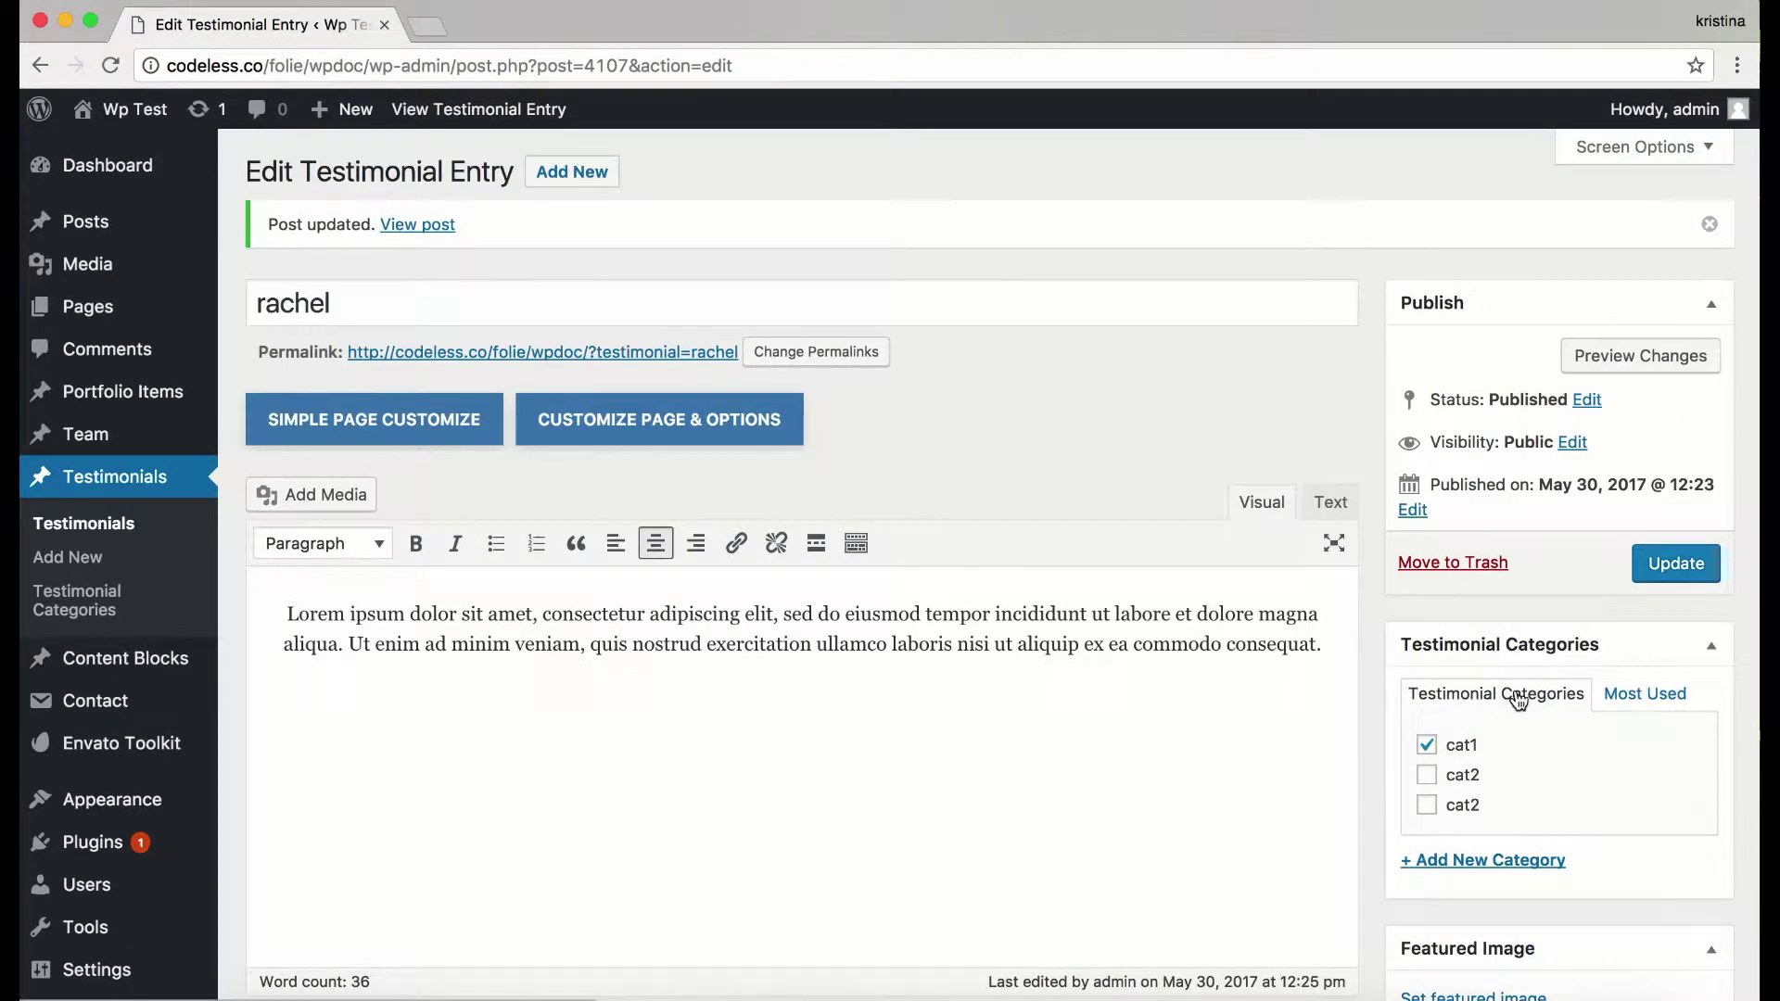
pyautogui.click(76, 601)
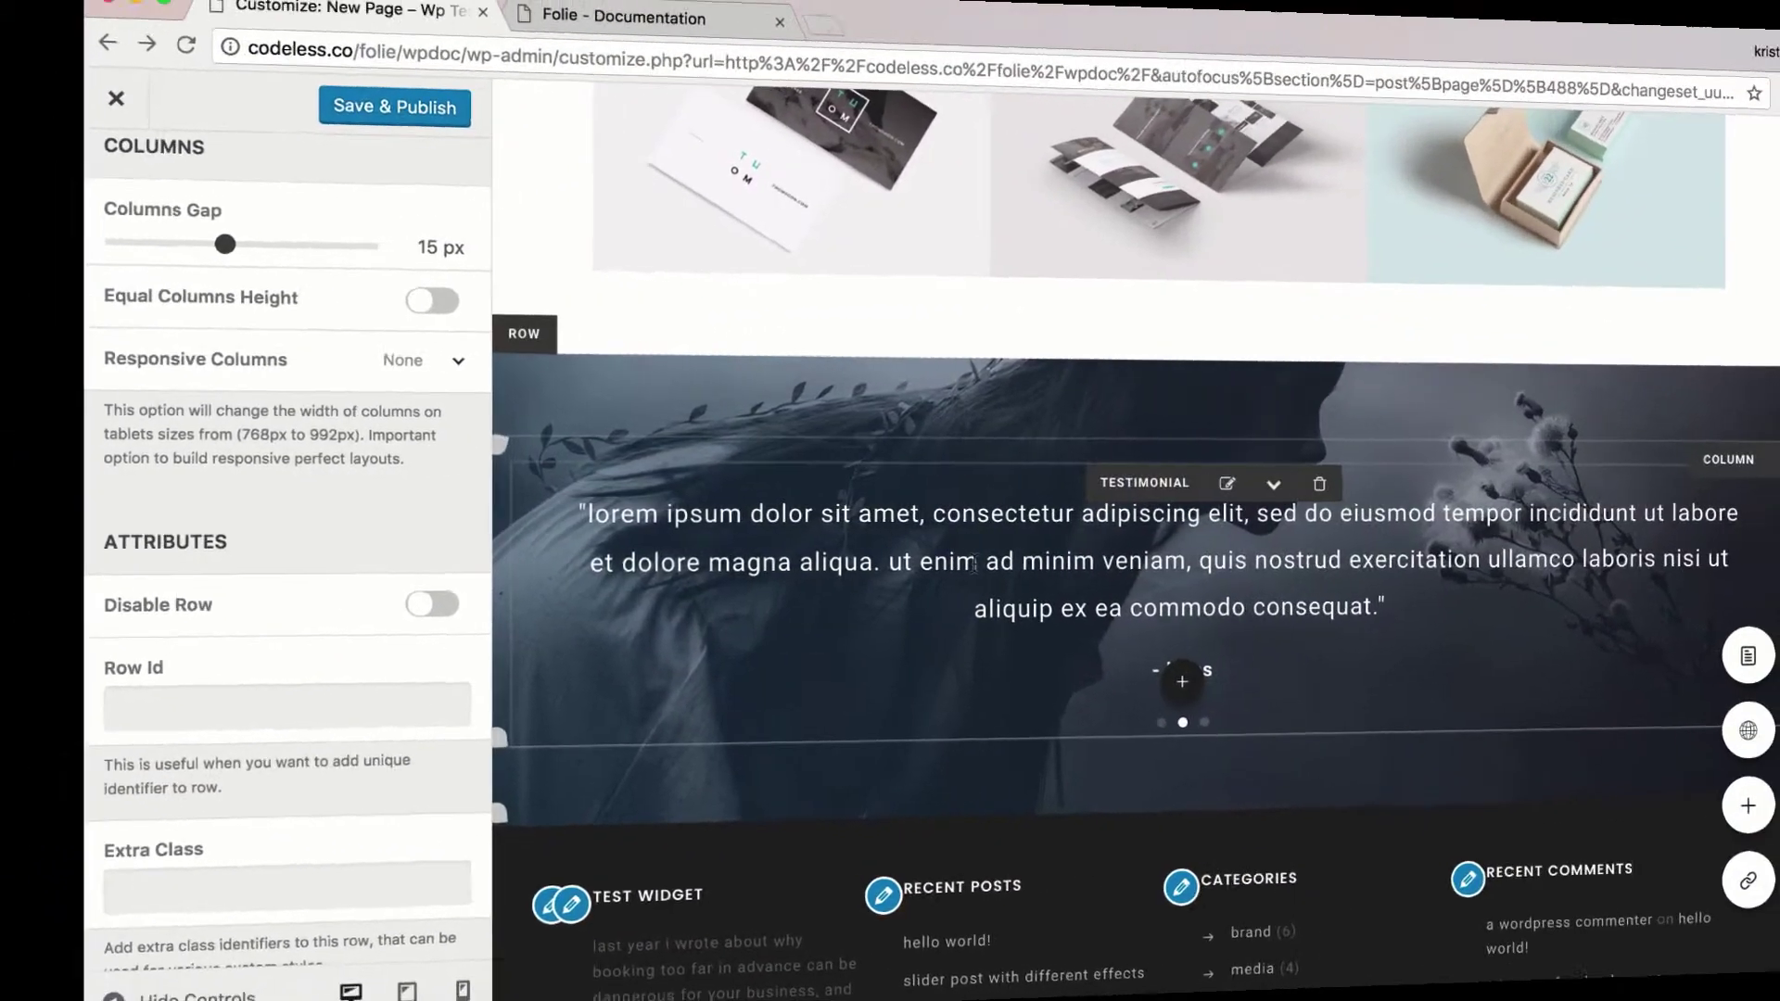
# - Add an empty row below the testimonial carousel and apply a 3/4 + 1/4 column split
pyautogui.scroll(-4, 947, 546)
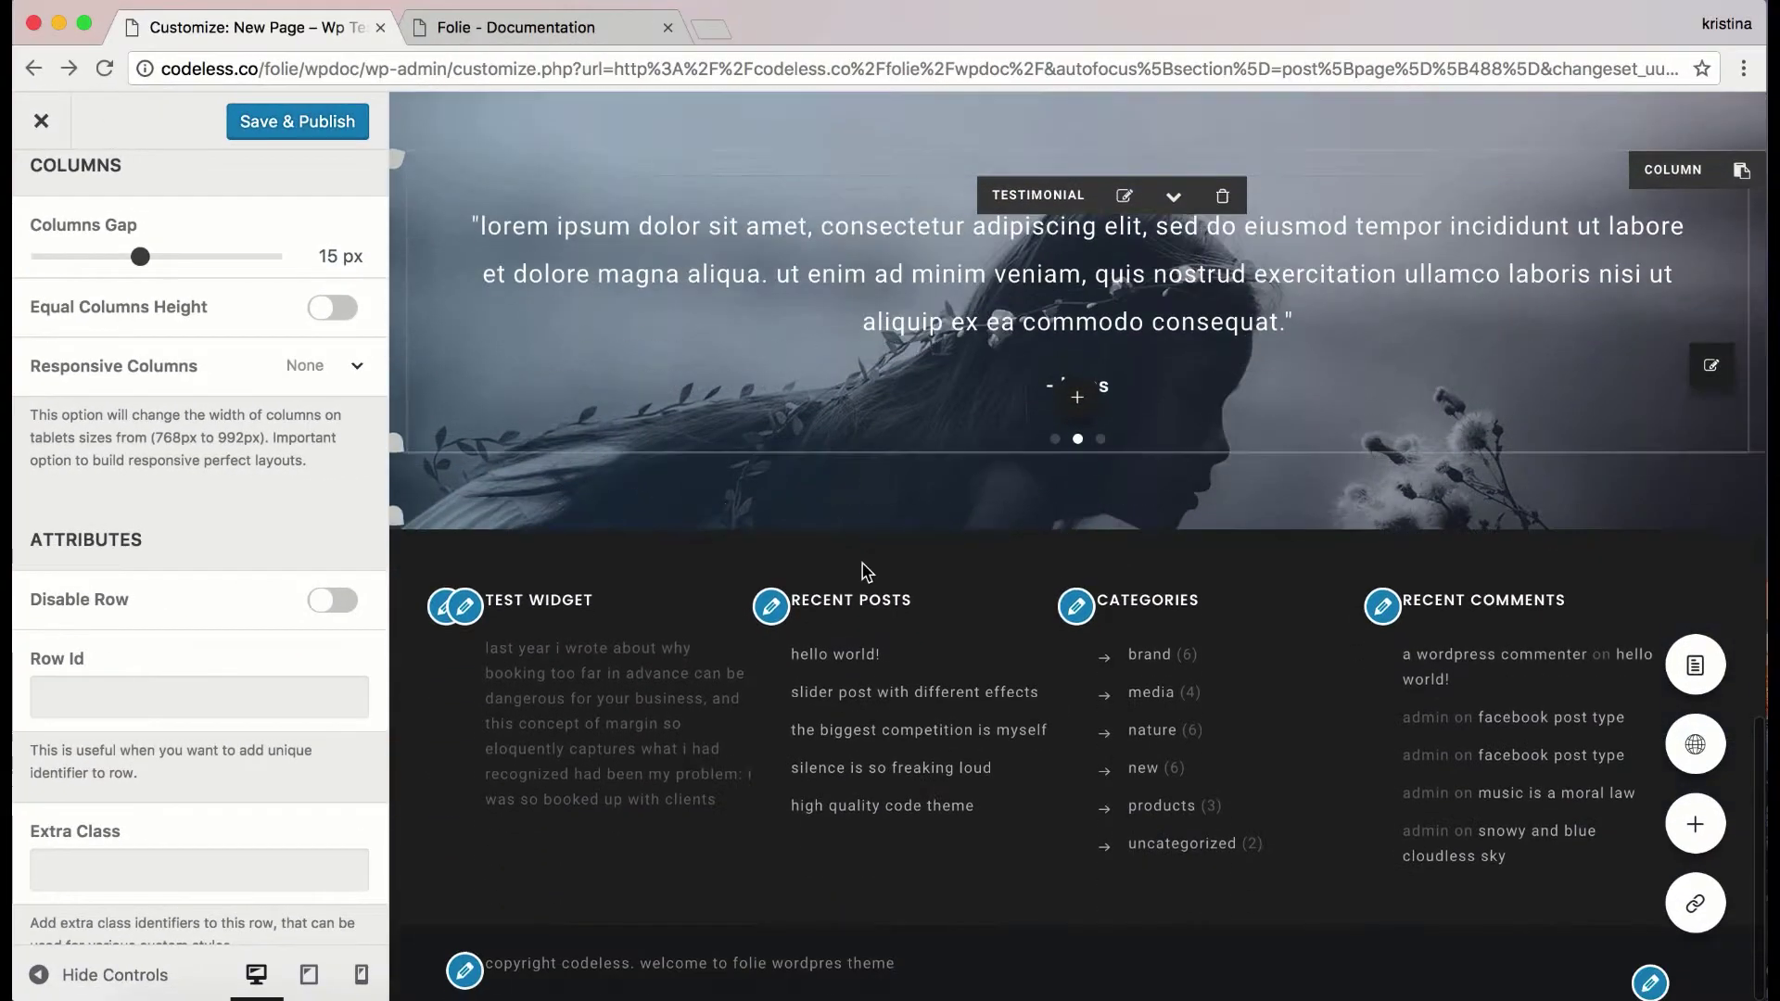
pyautogui.click(499, 526)
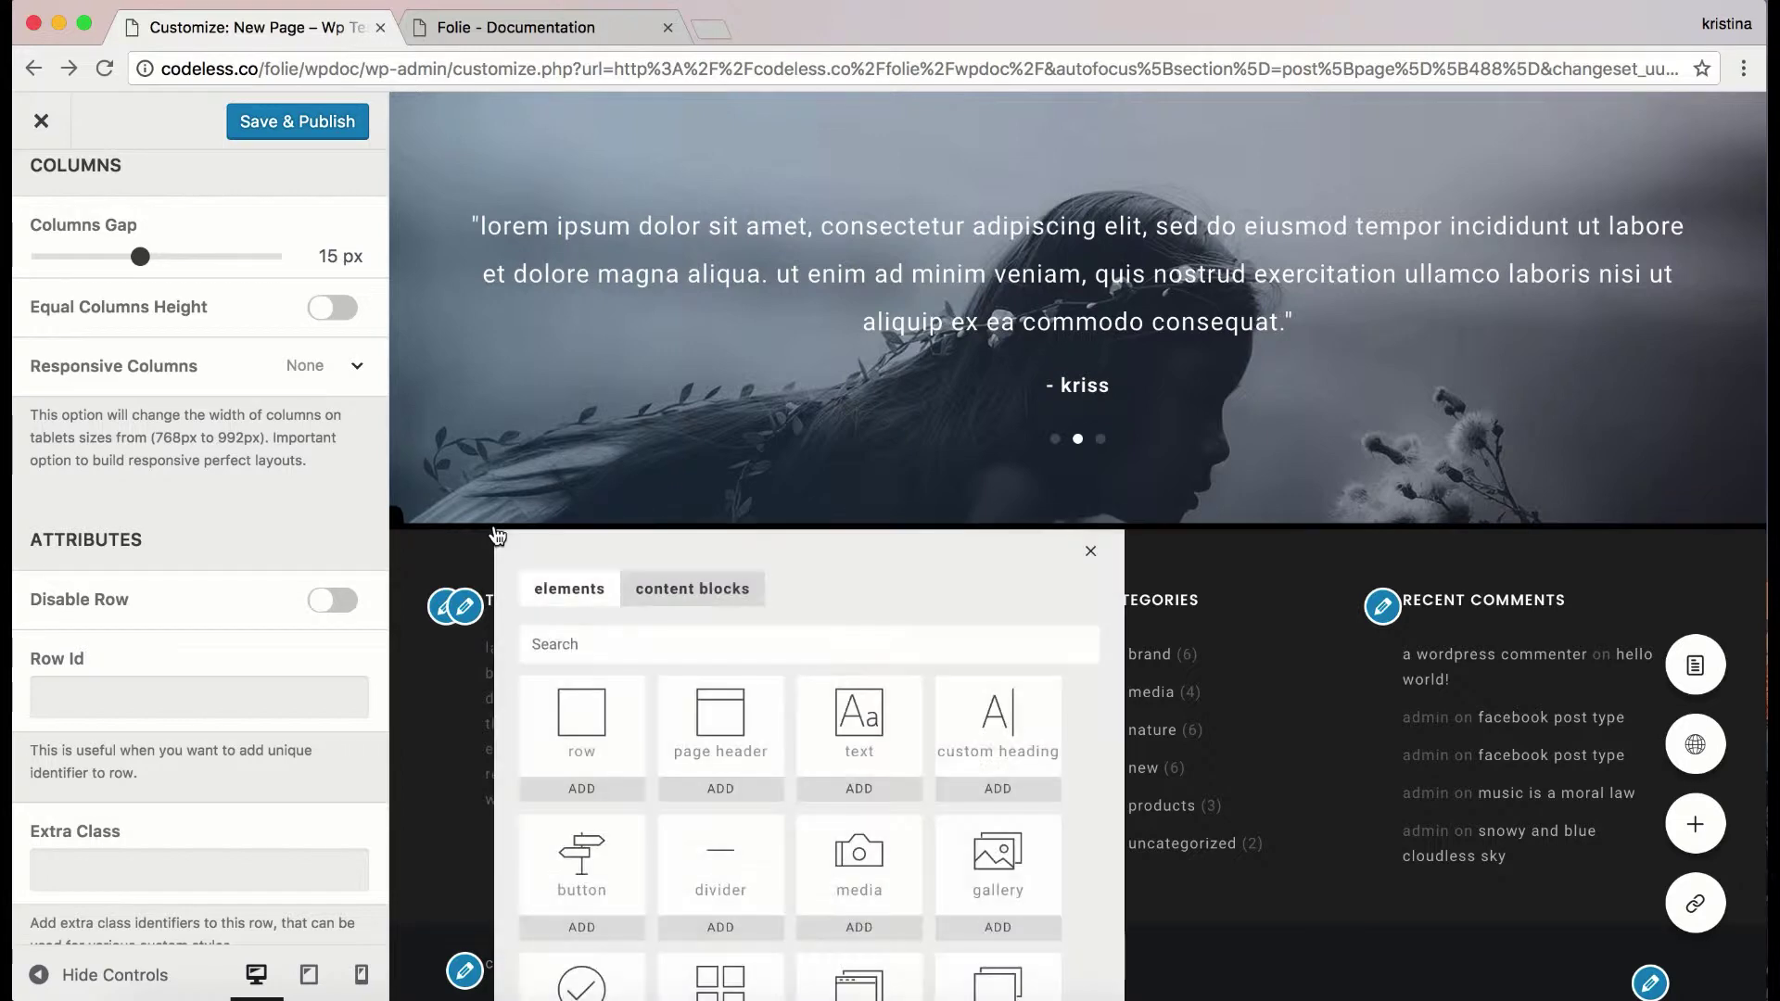
pyautogui.scroll(-3, 627, 796)
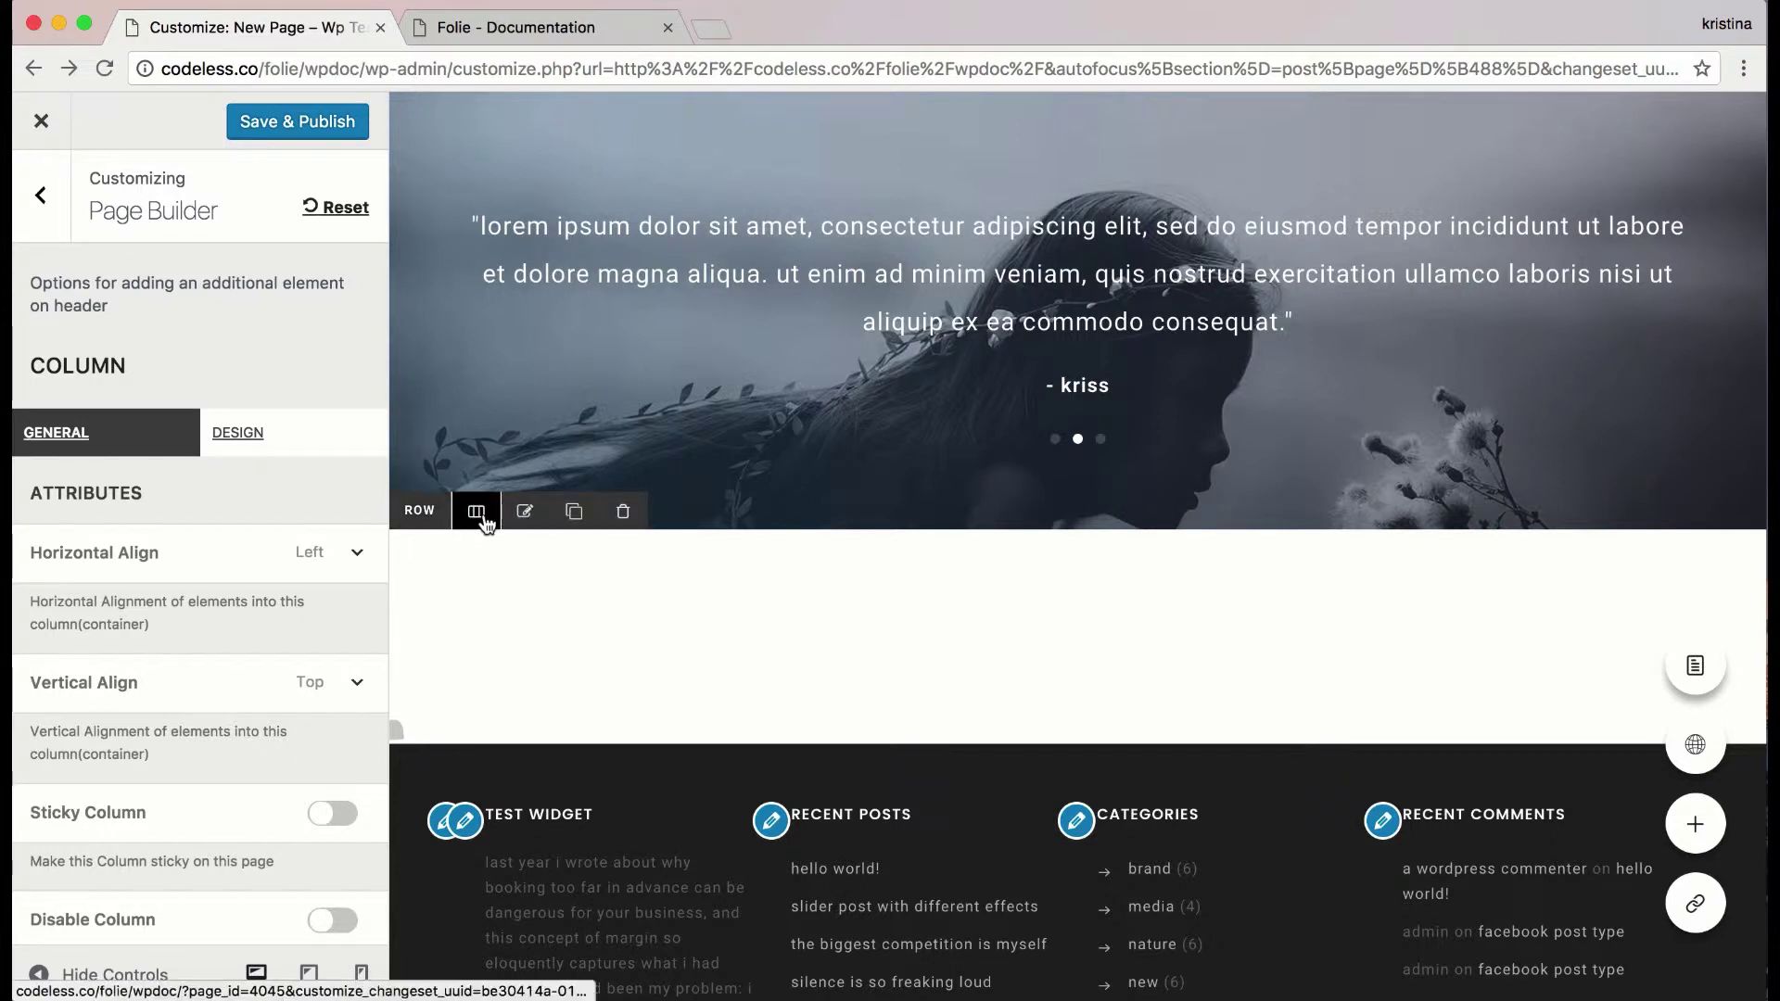
pyautogui.click(478, 515)
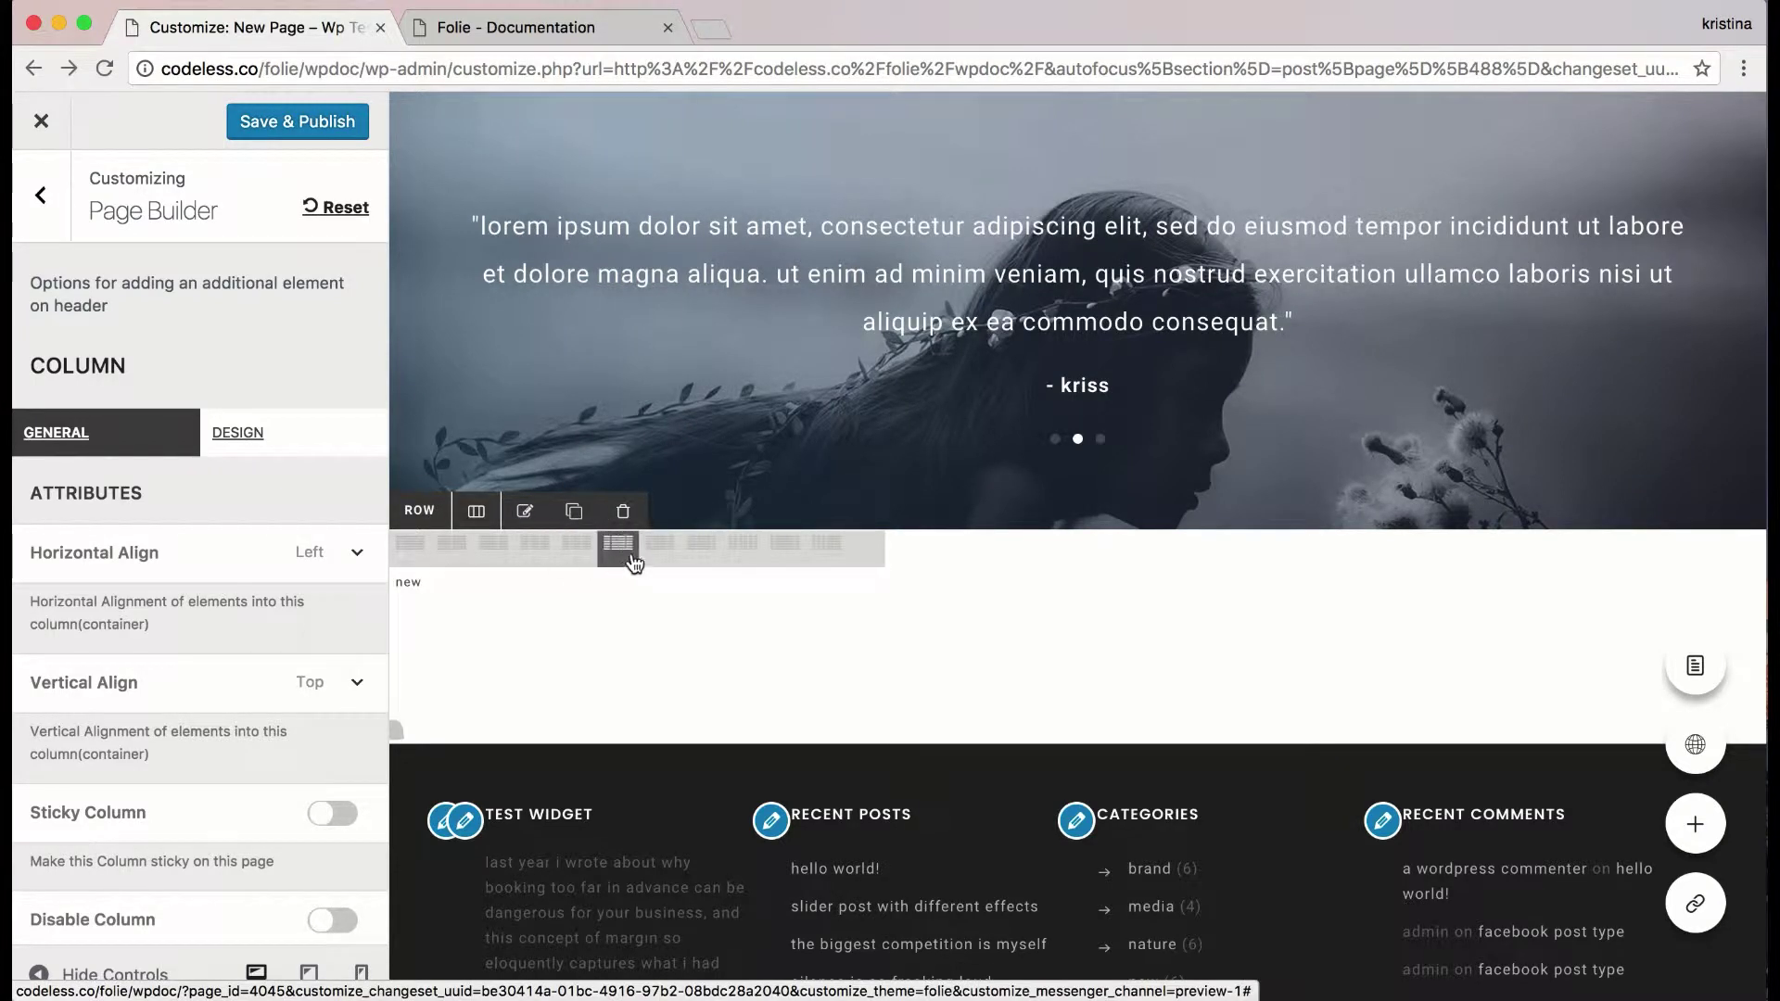
pyautogui.click(702, 547)
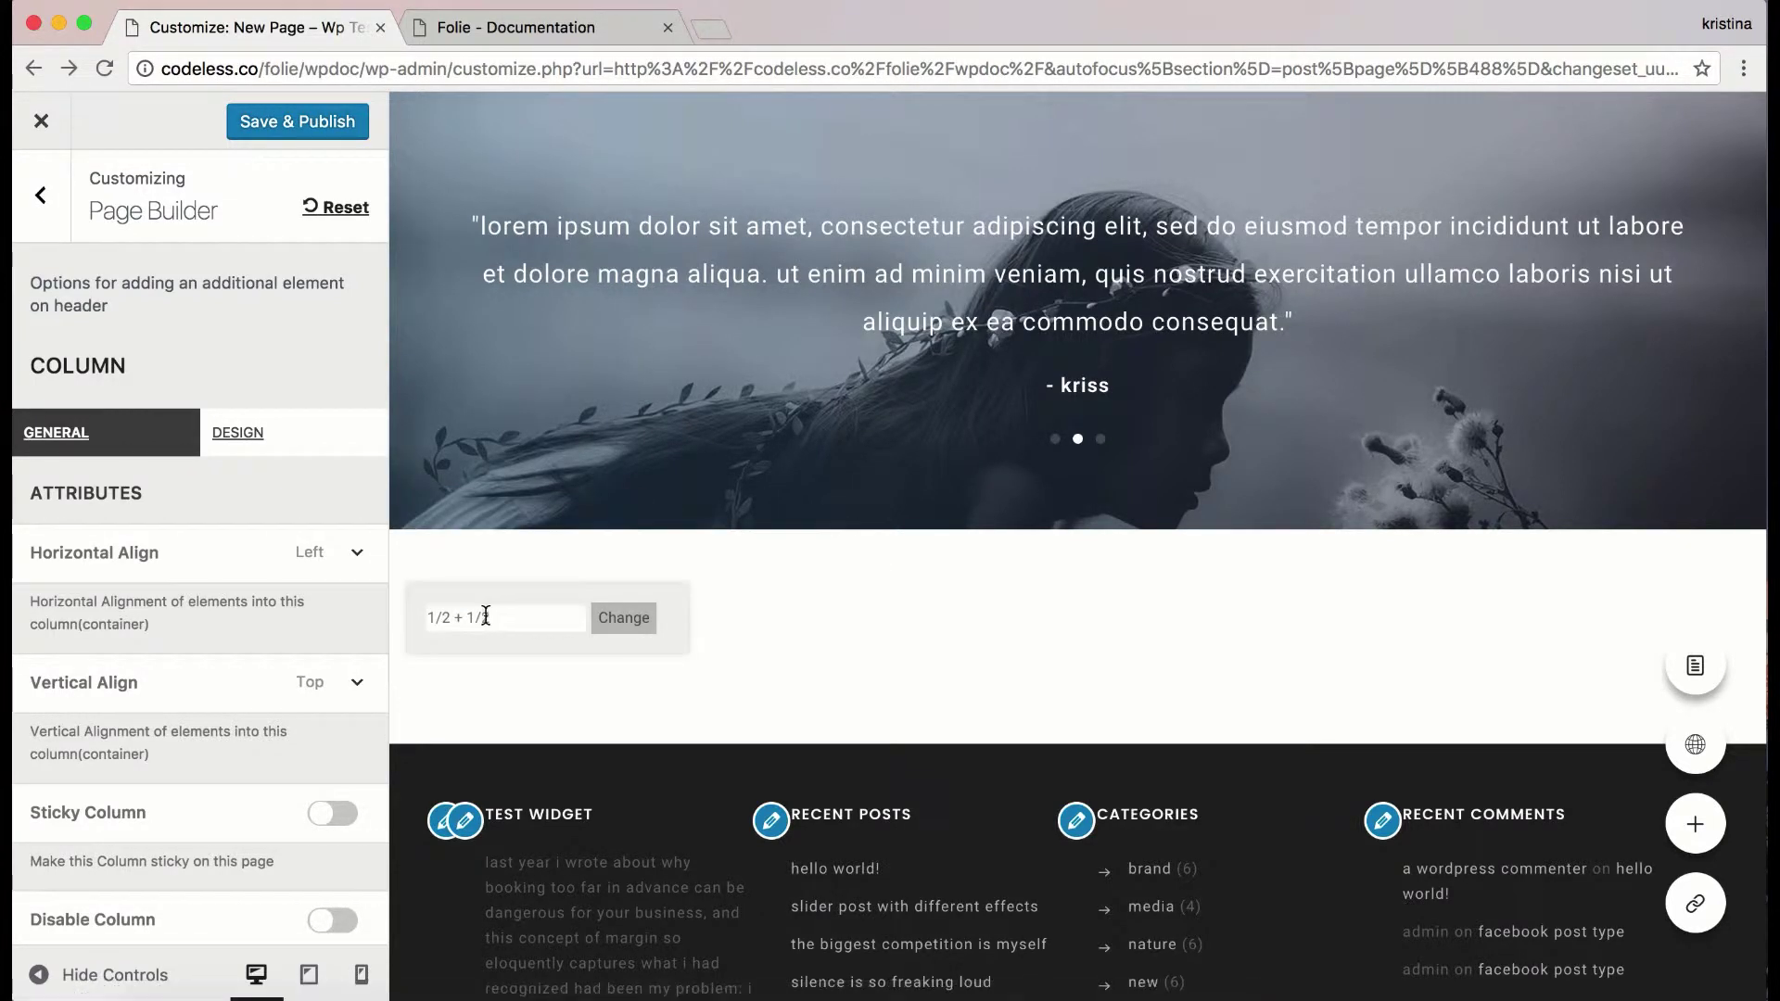
pyautogui.click(624, 618)
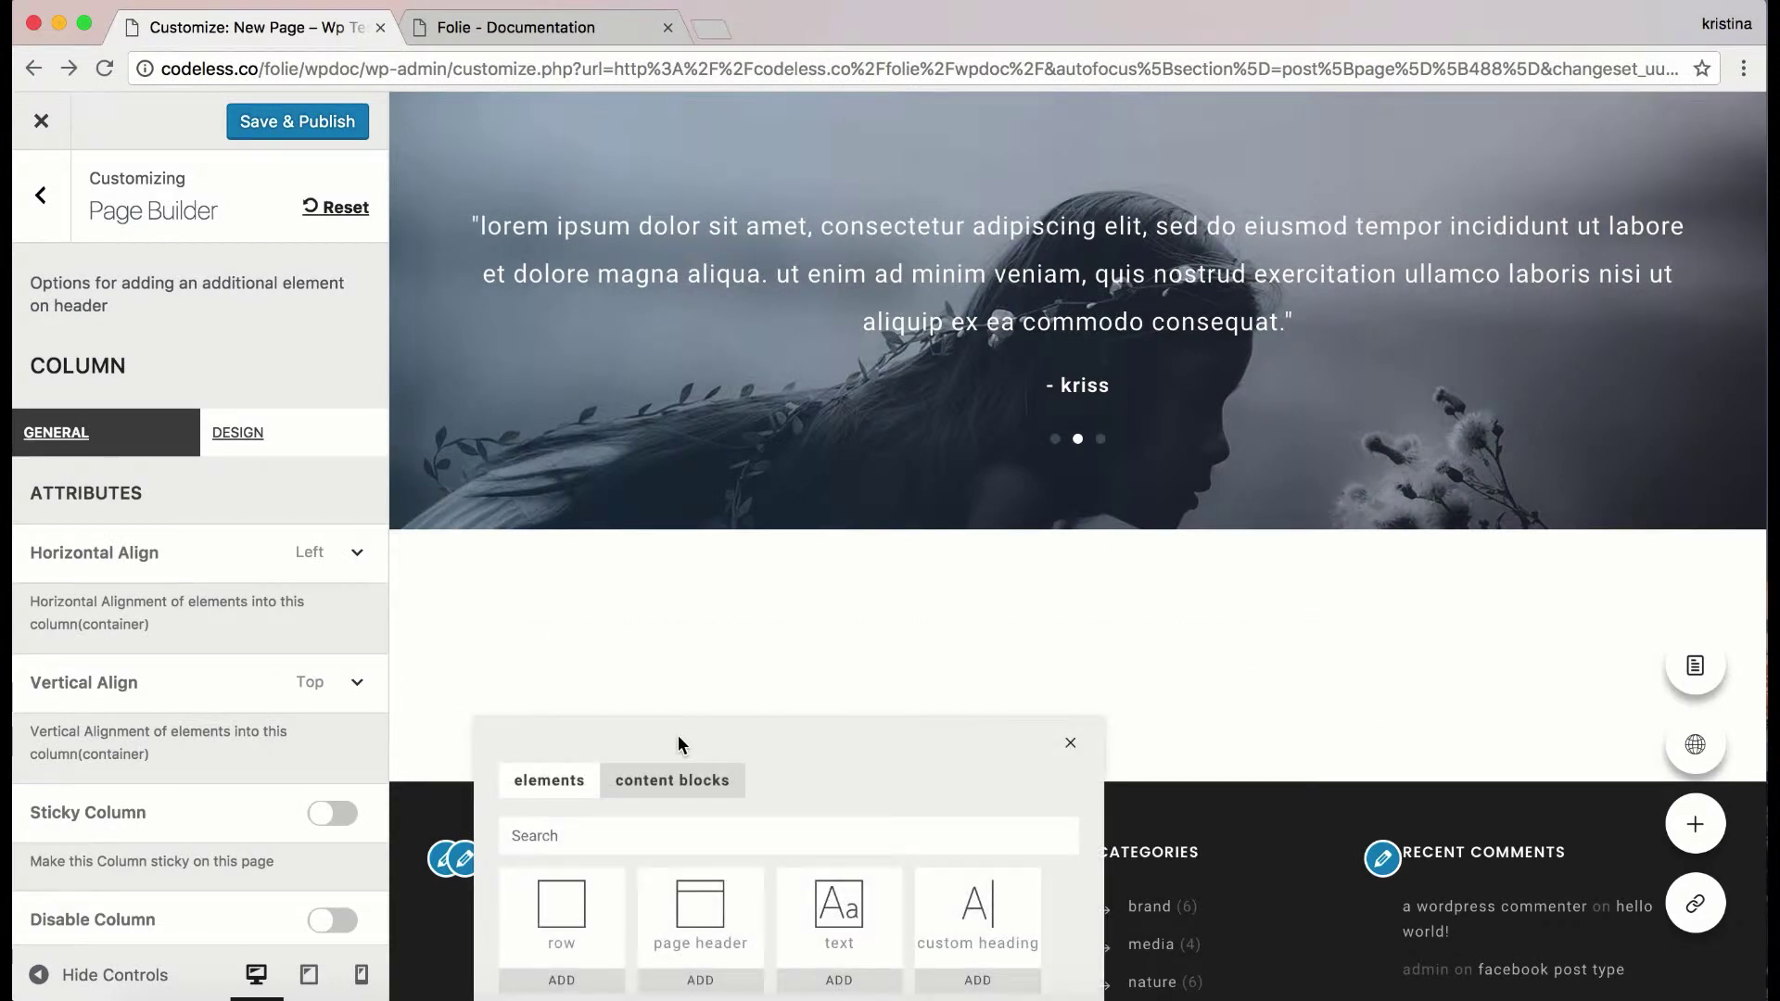
# - Add a progress bar to the new column and set its percentage to 93
pyautogui.scroll(-5, 677, 735)
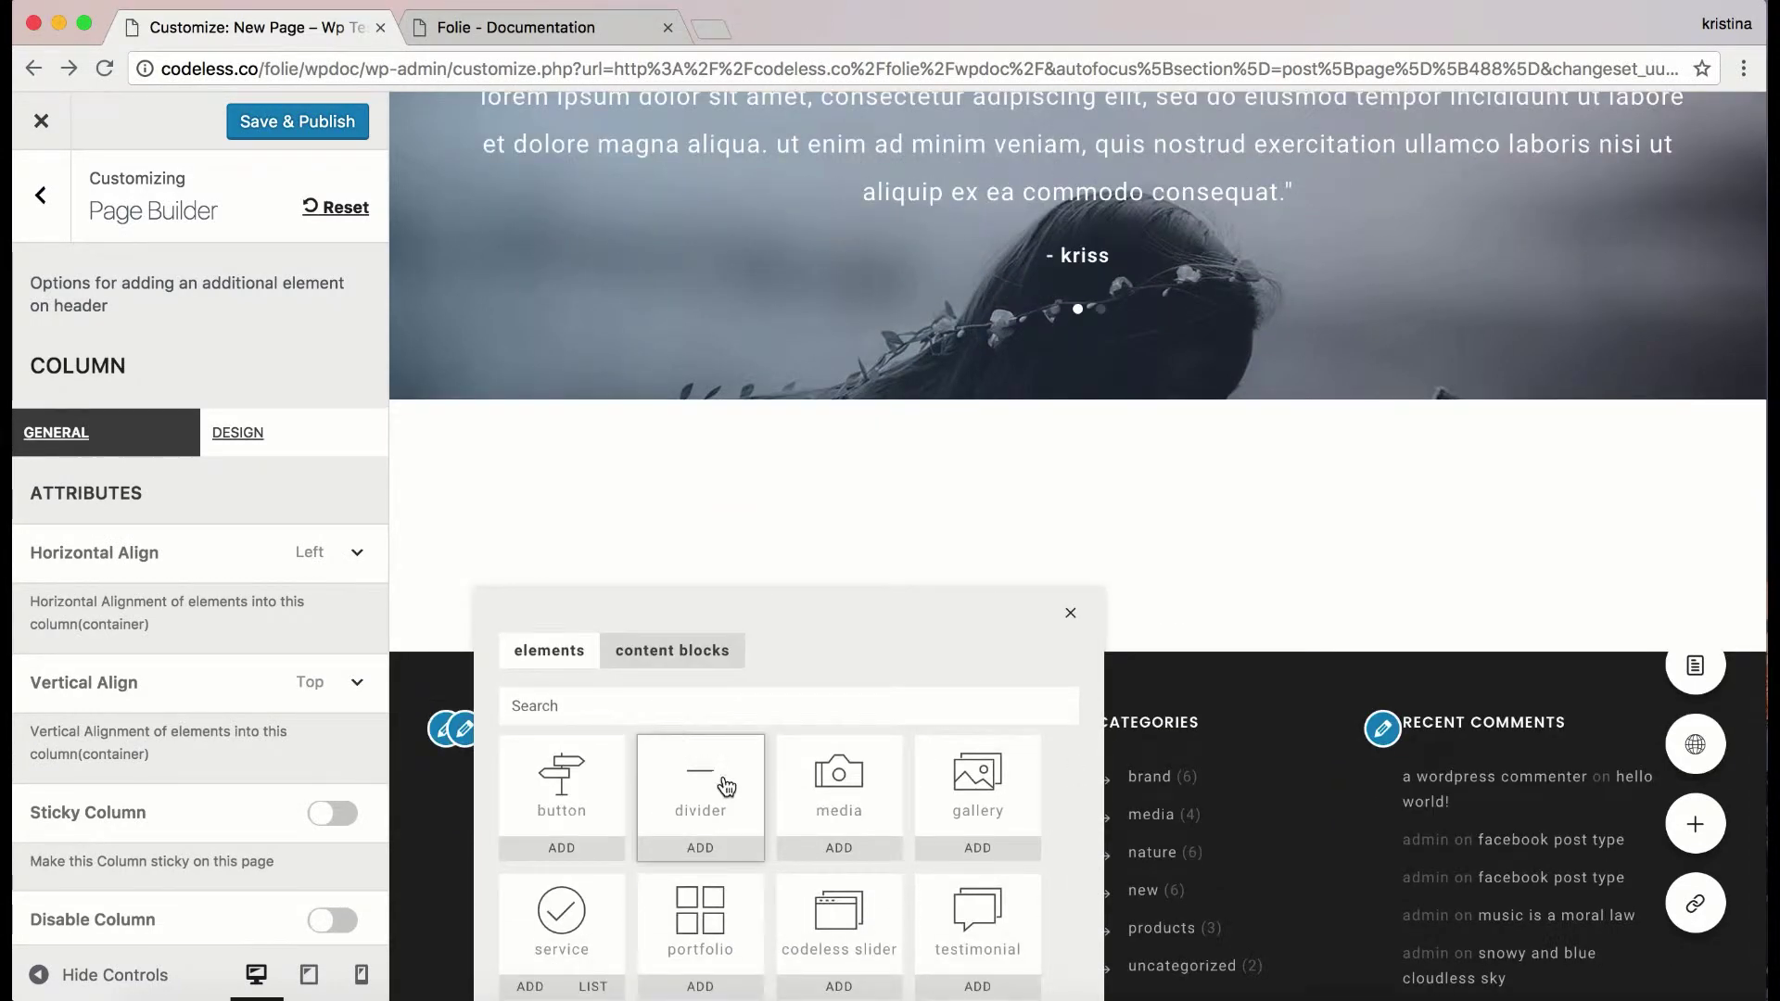
pyautogui.scroll(-5, 726, 786)
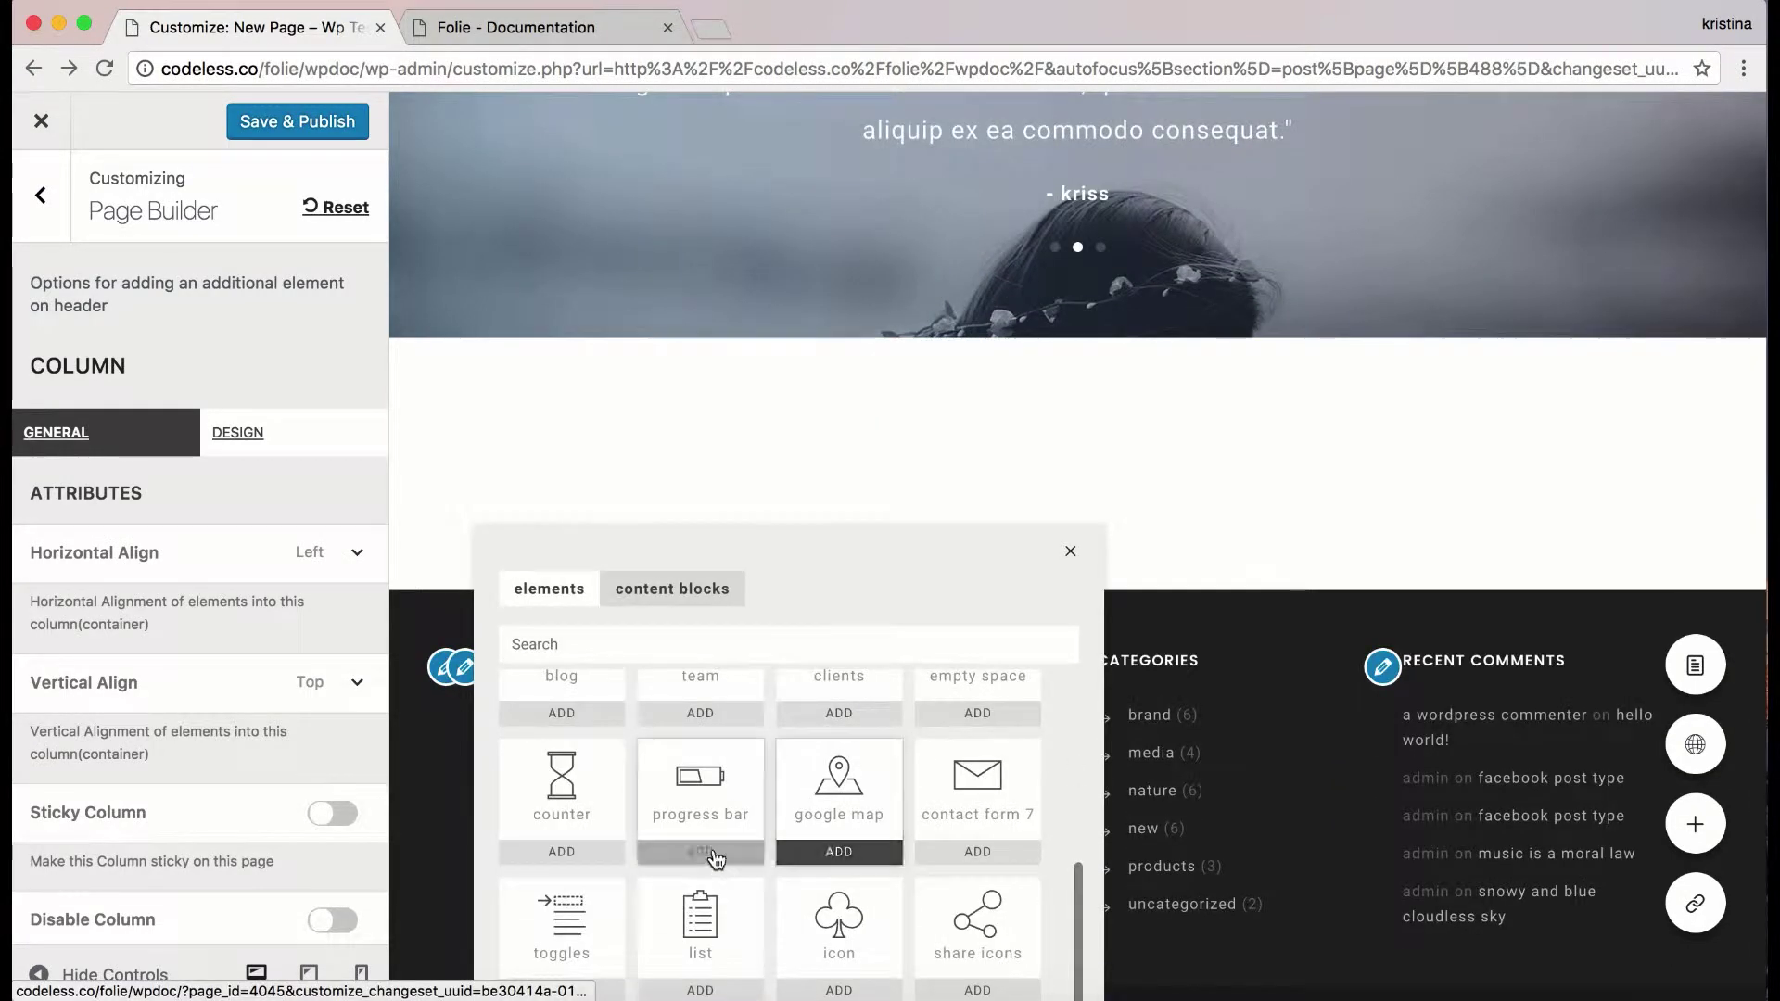
pyautogui.click(679, 796)
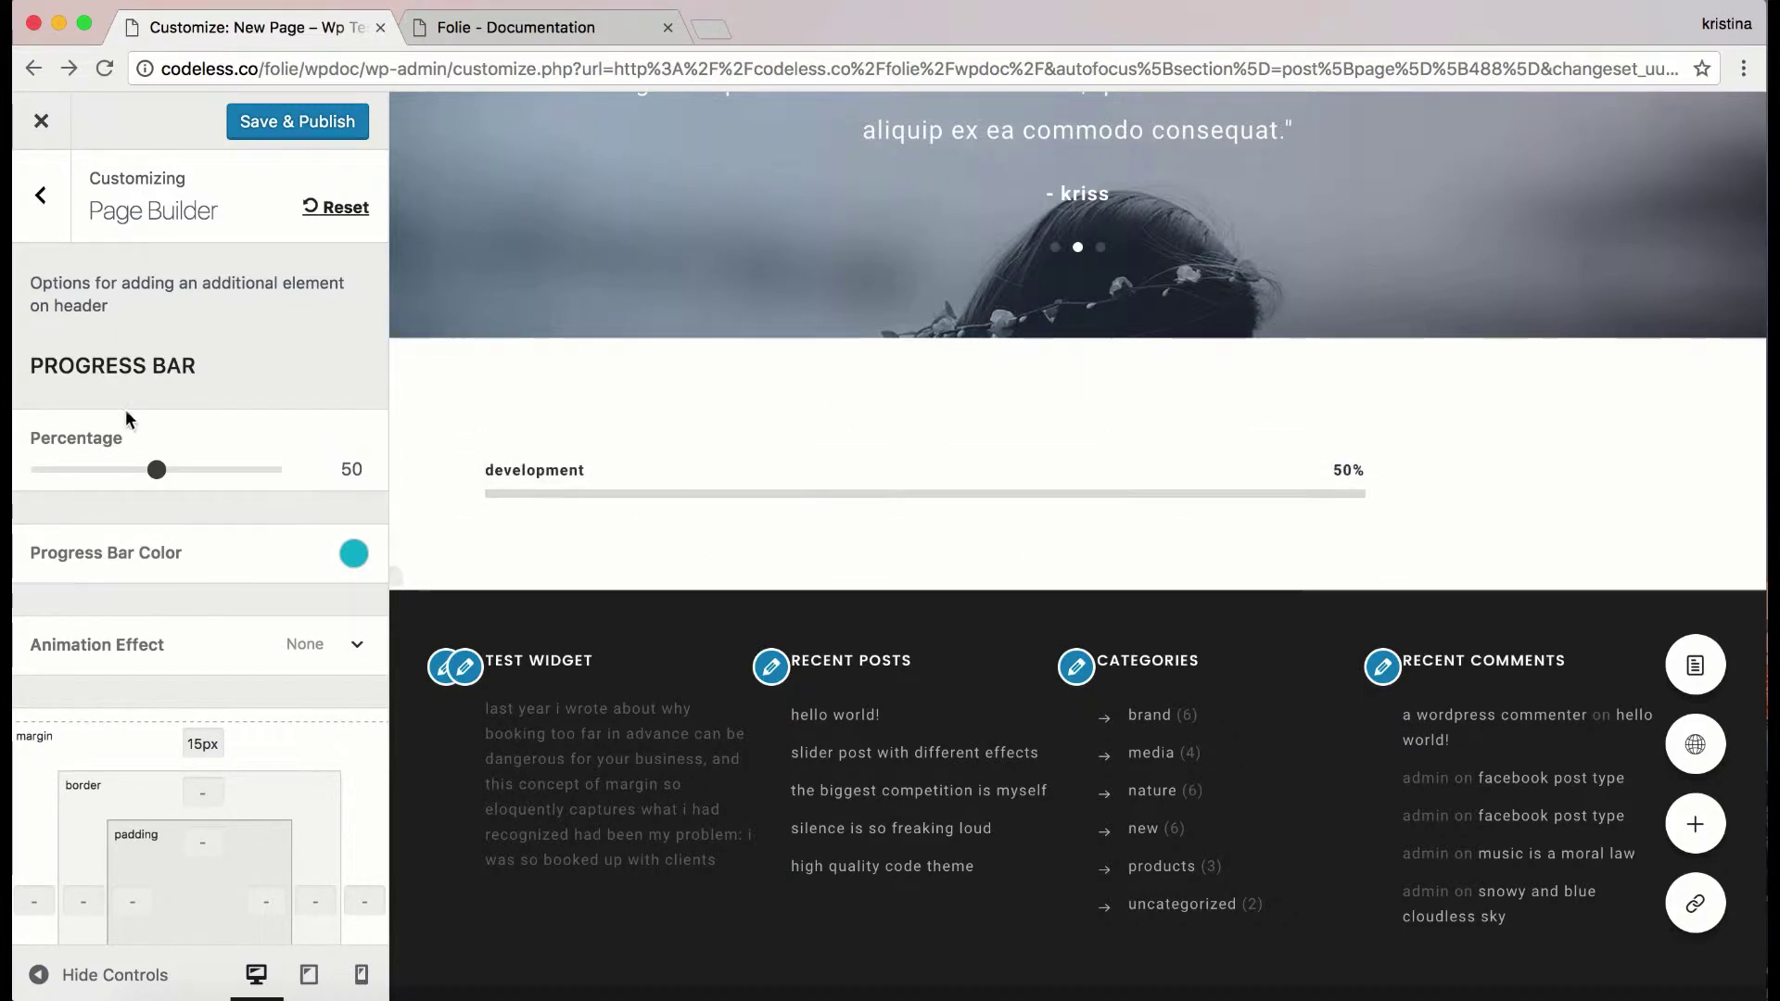
pyautogui.moveTo(157, 470); pyautogui.dragTo(224, 470)
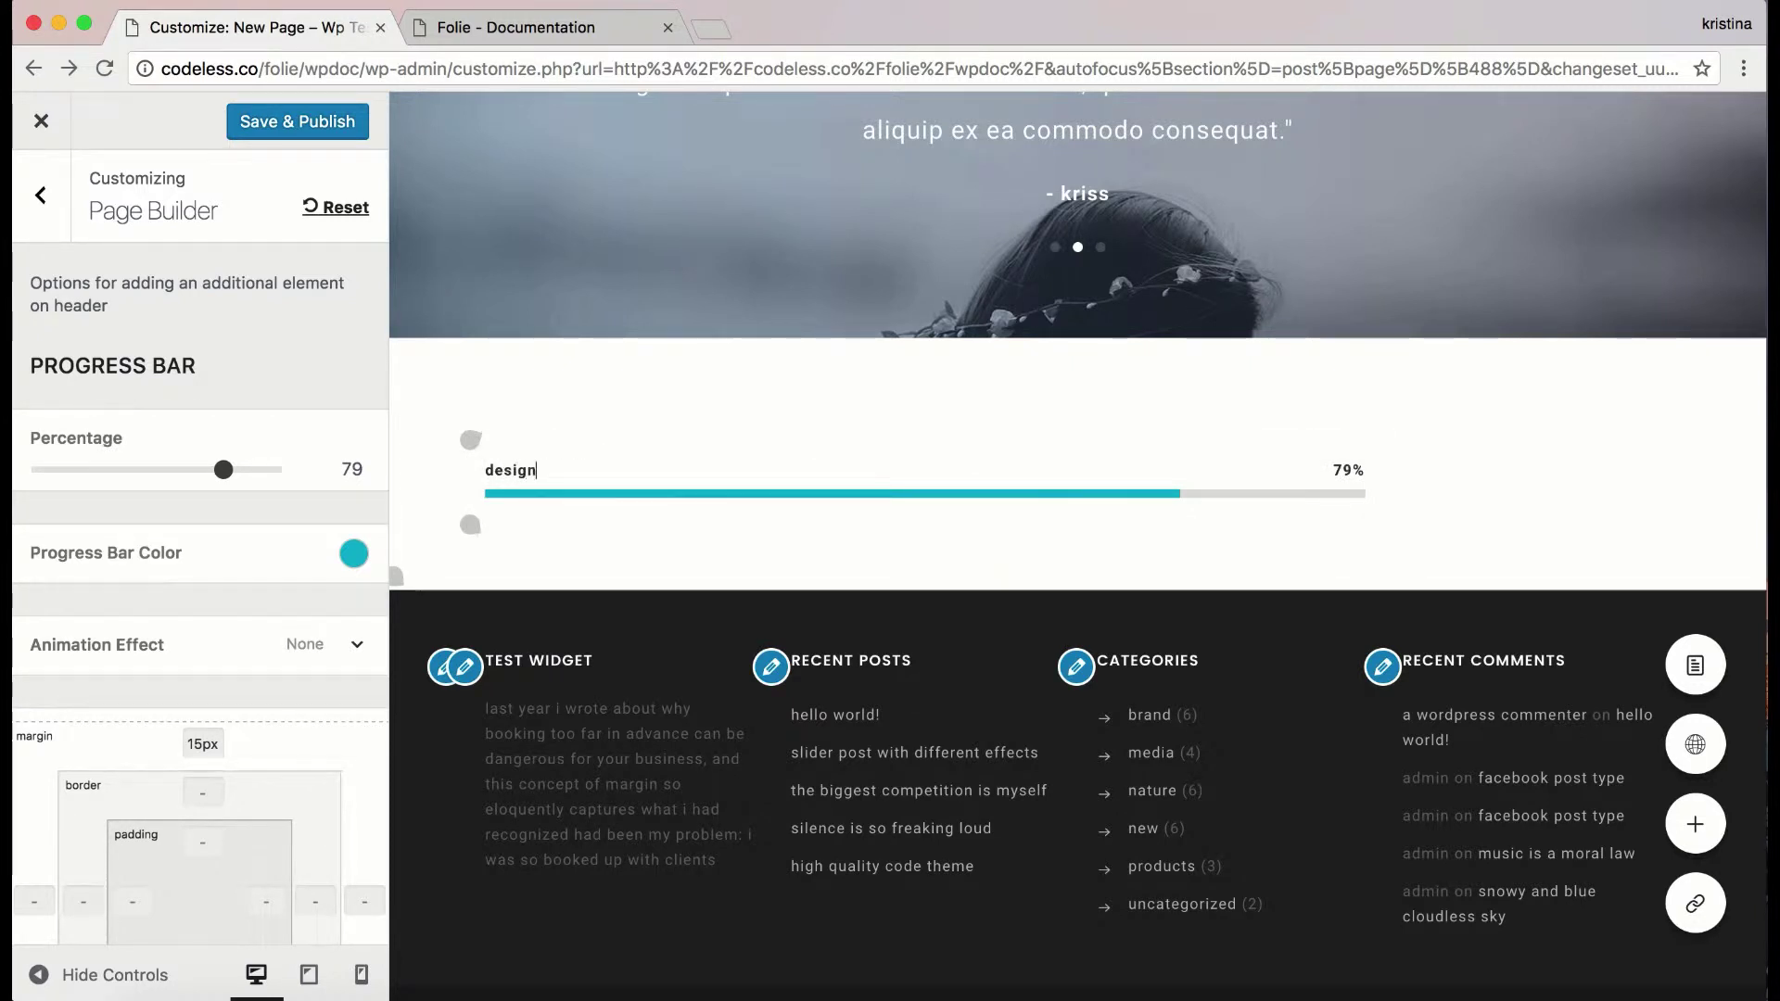
pyautogui.moveTo(224, 470); pyautogui.dragTo(257, 470)
# - Colour the progress bar dark blue and set its Animation Effect to Left-Right
pyautogui.click(353, 555)
pyautogui.click(212, 749)
pyautogui.click(359, 730)
pyautogui.click(353, 554)
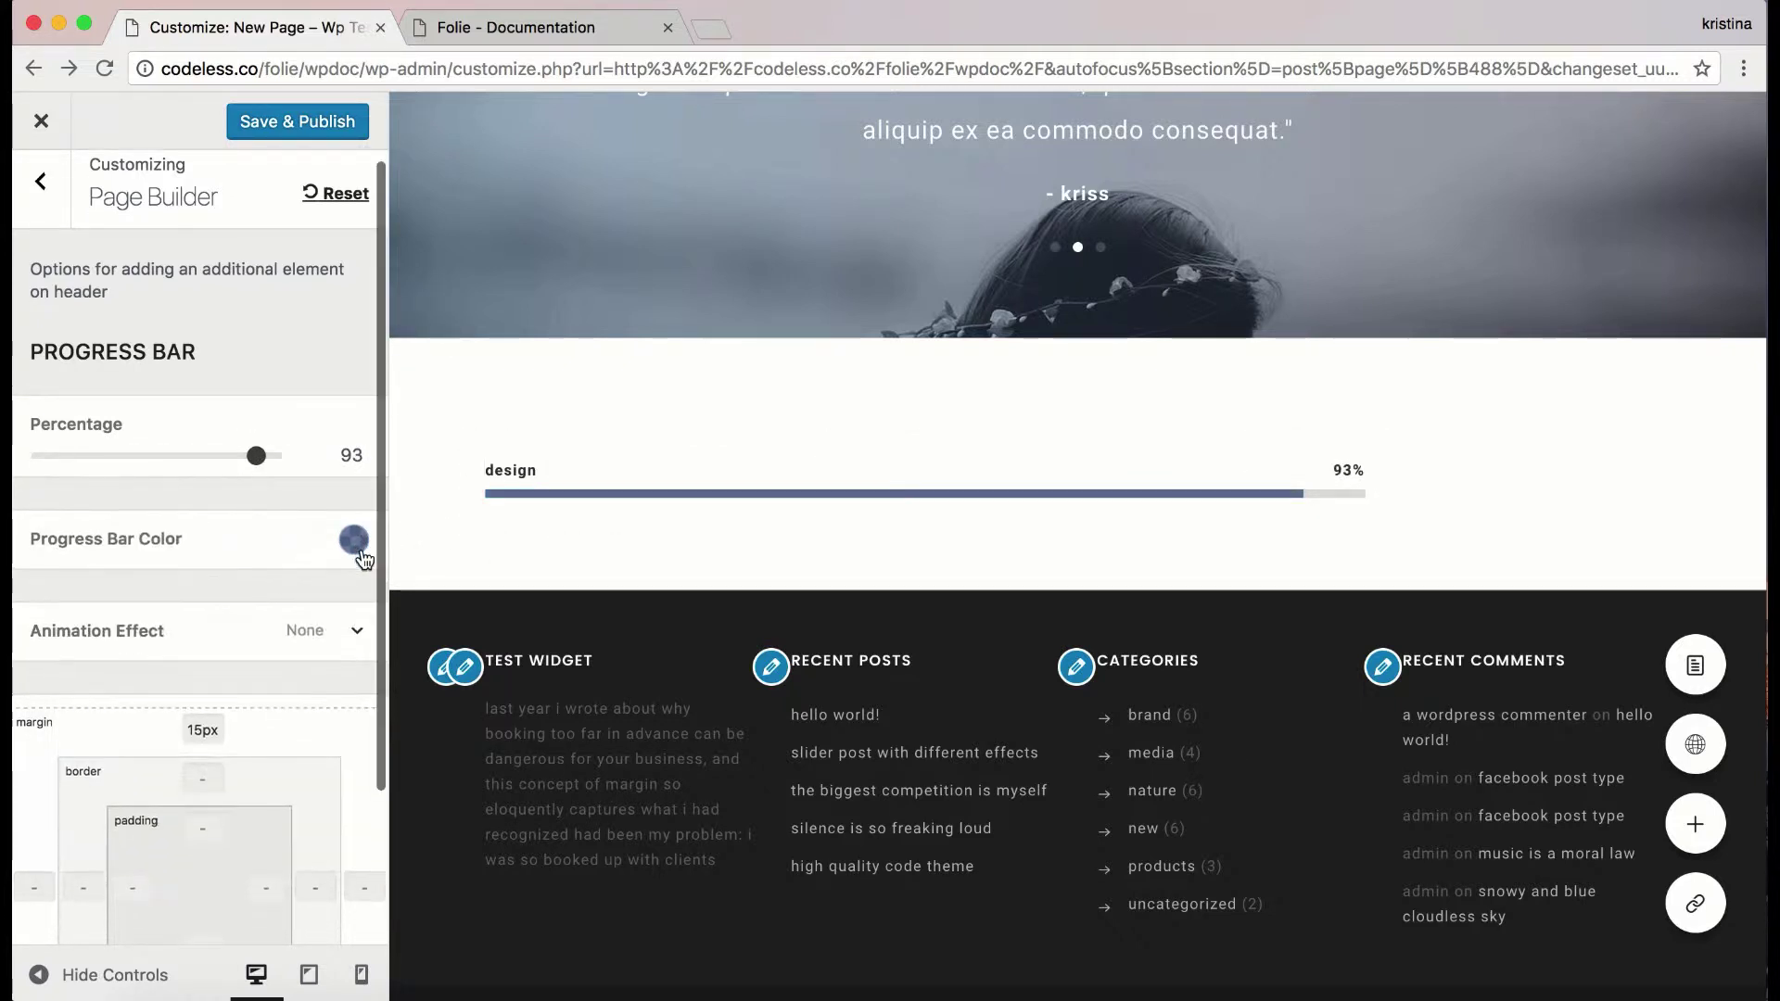
pyautogui.scroll(-3, 347, 520)
pyautogui.click(327, 455)
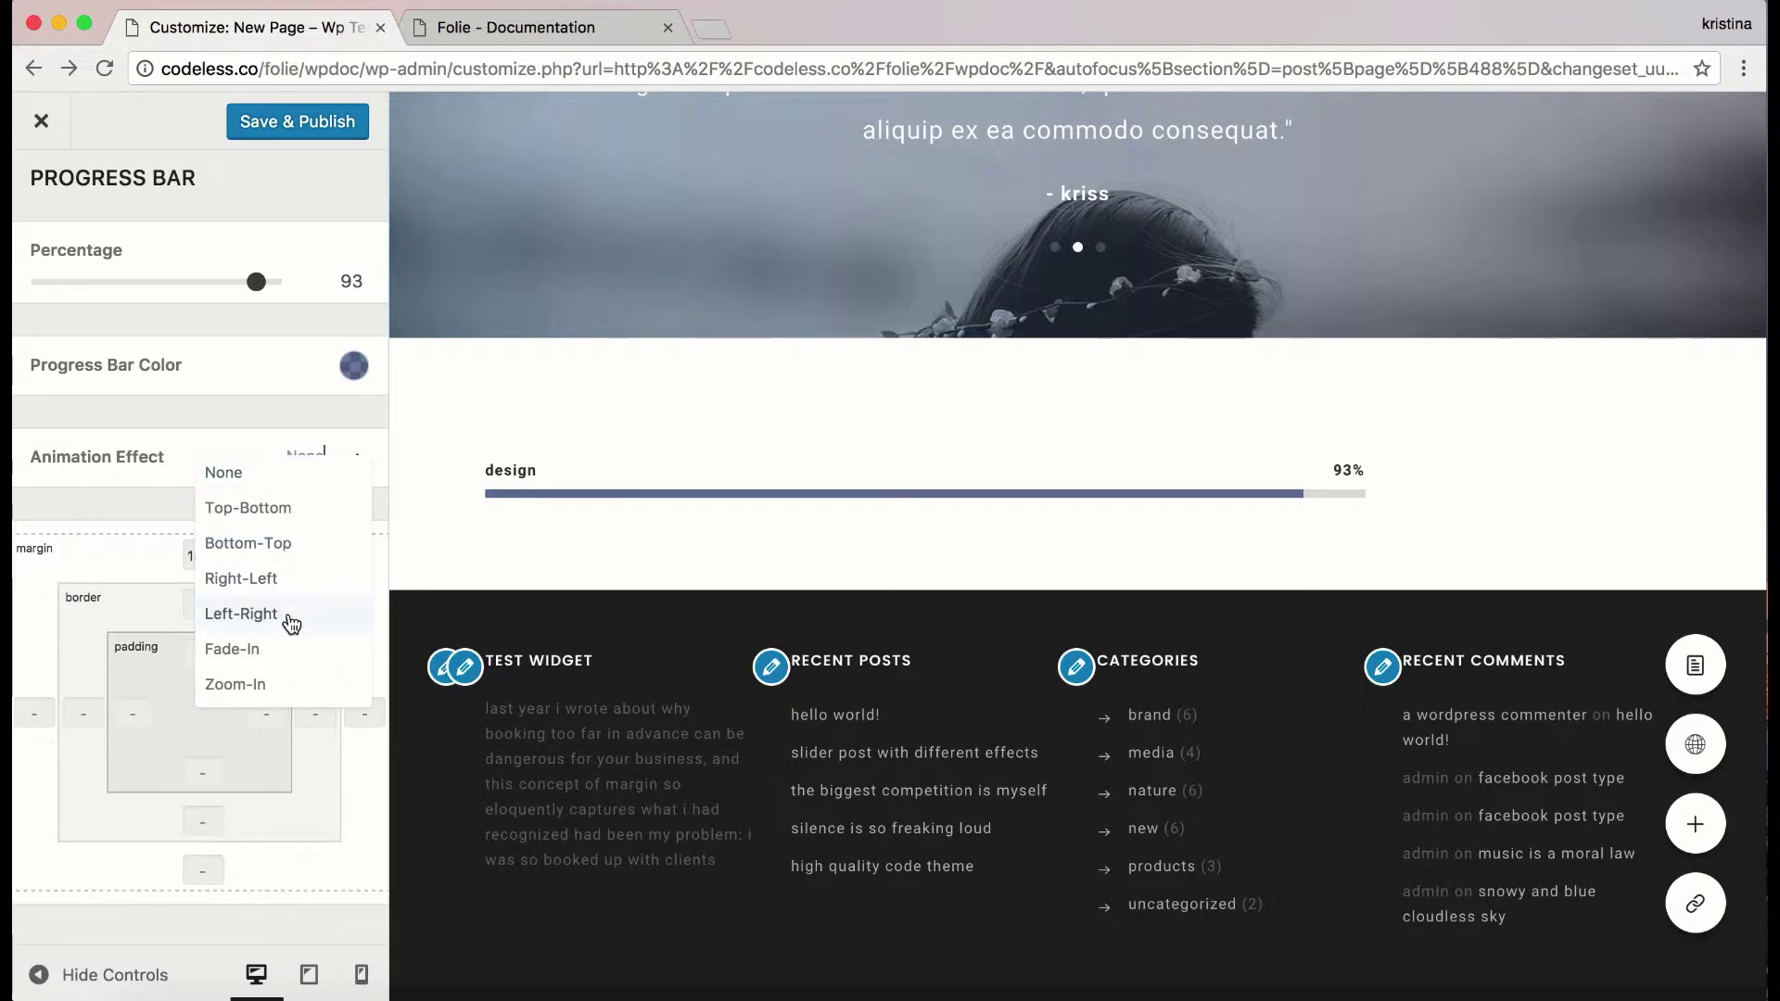
pyautogui.click(288, 614)
pyautogui.scroll(-2, 289, 617)
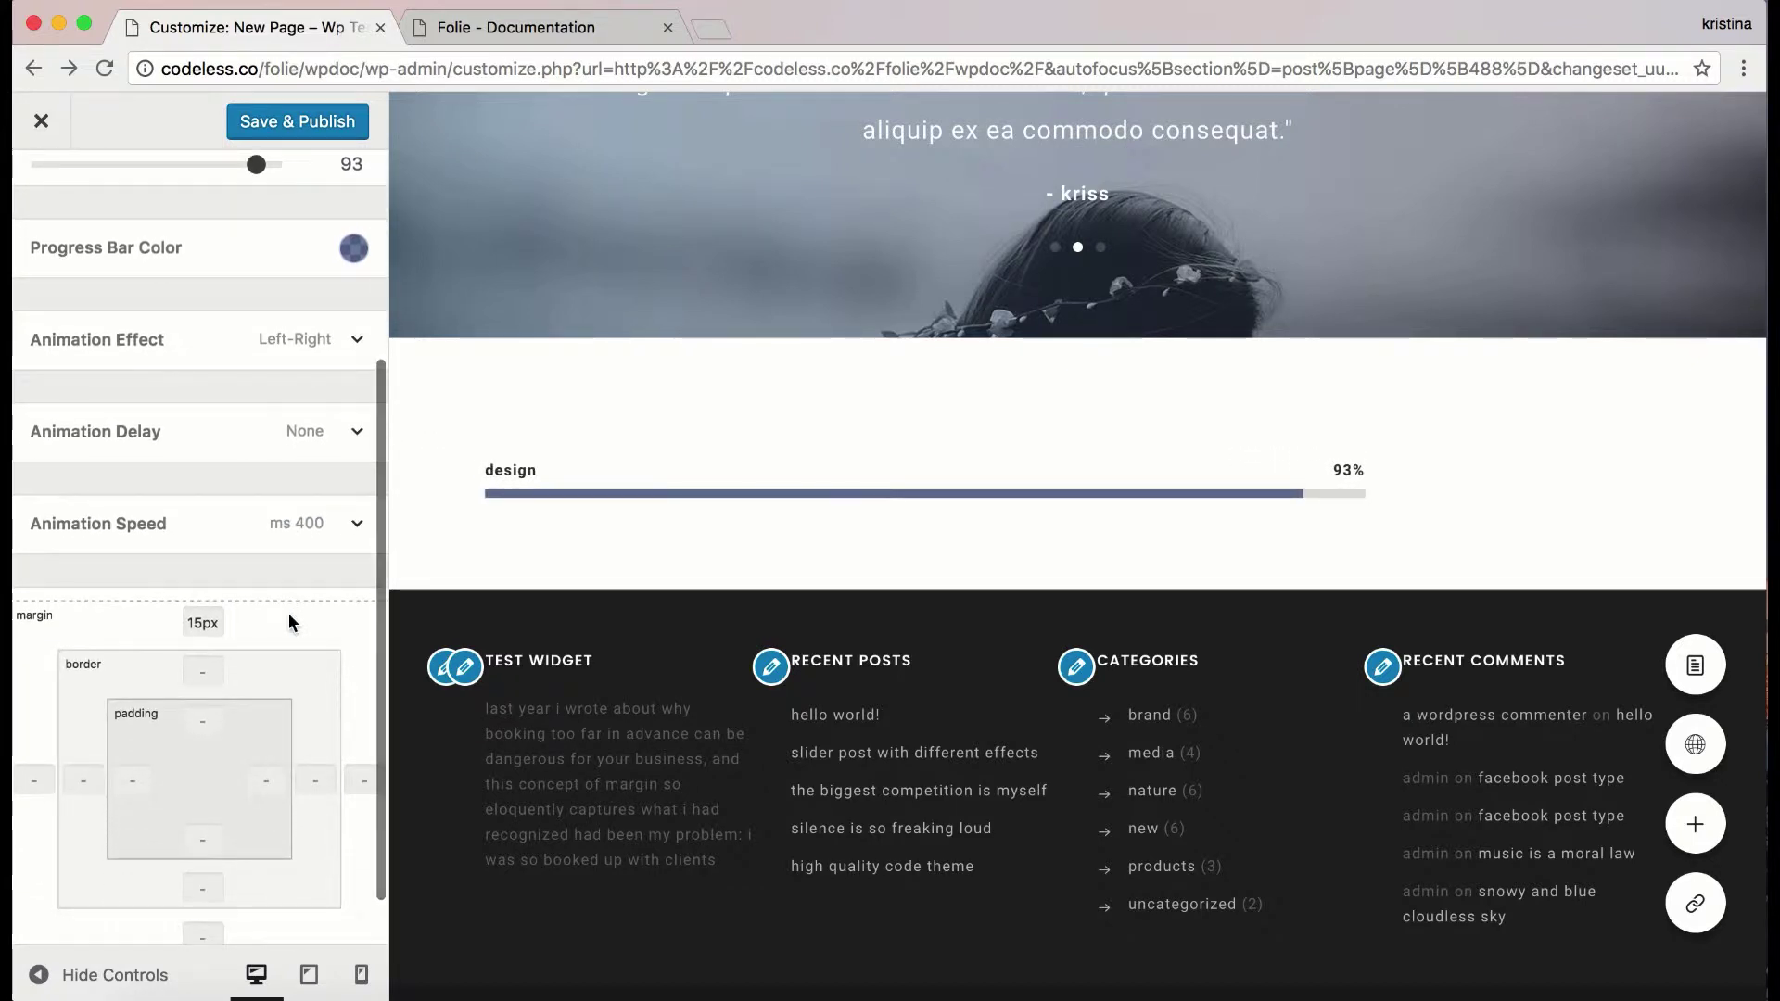
pyautogui.scroll(-1, 288, 614)
# - In the column's Design settings, add a 1px border and 15px left padding
pyautogui.moveTo(1343, 437)
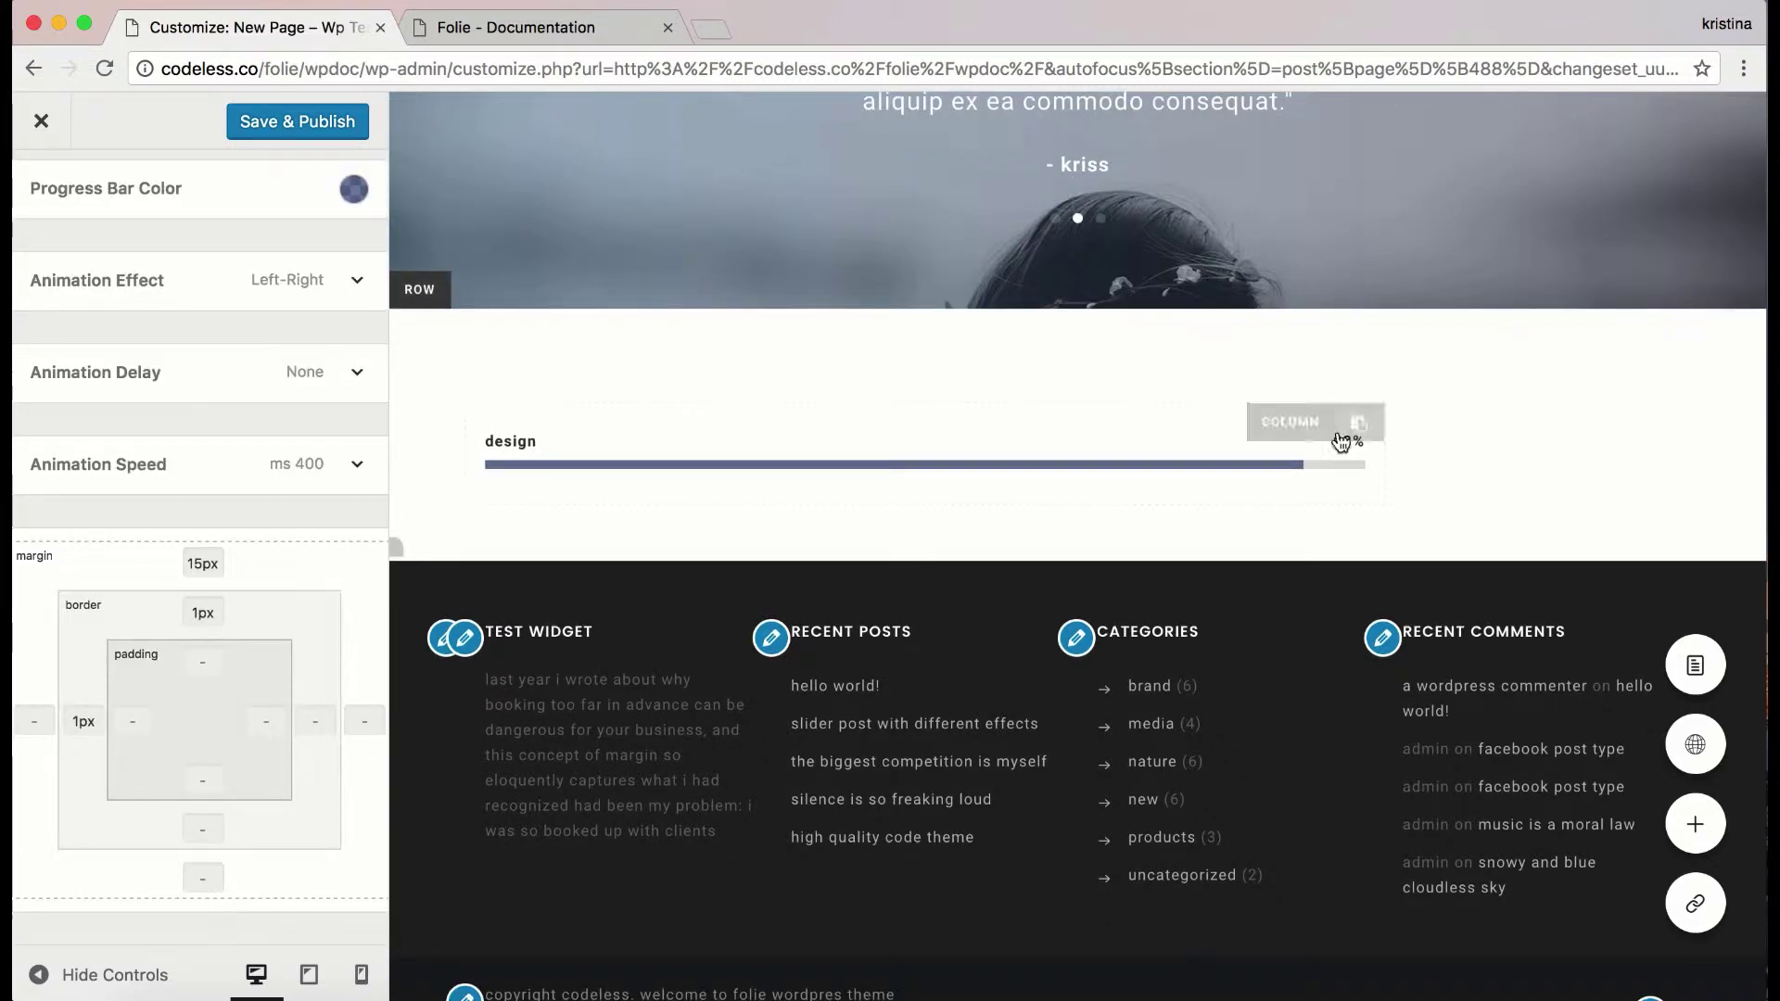
pyautogui.click(1290, 423)
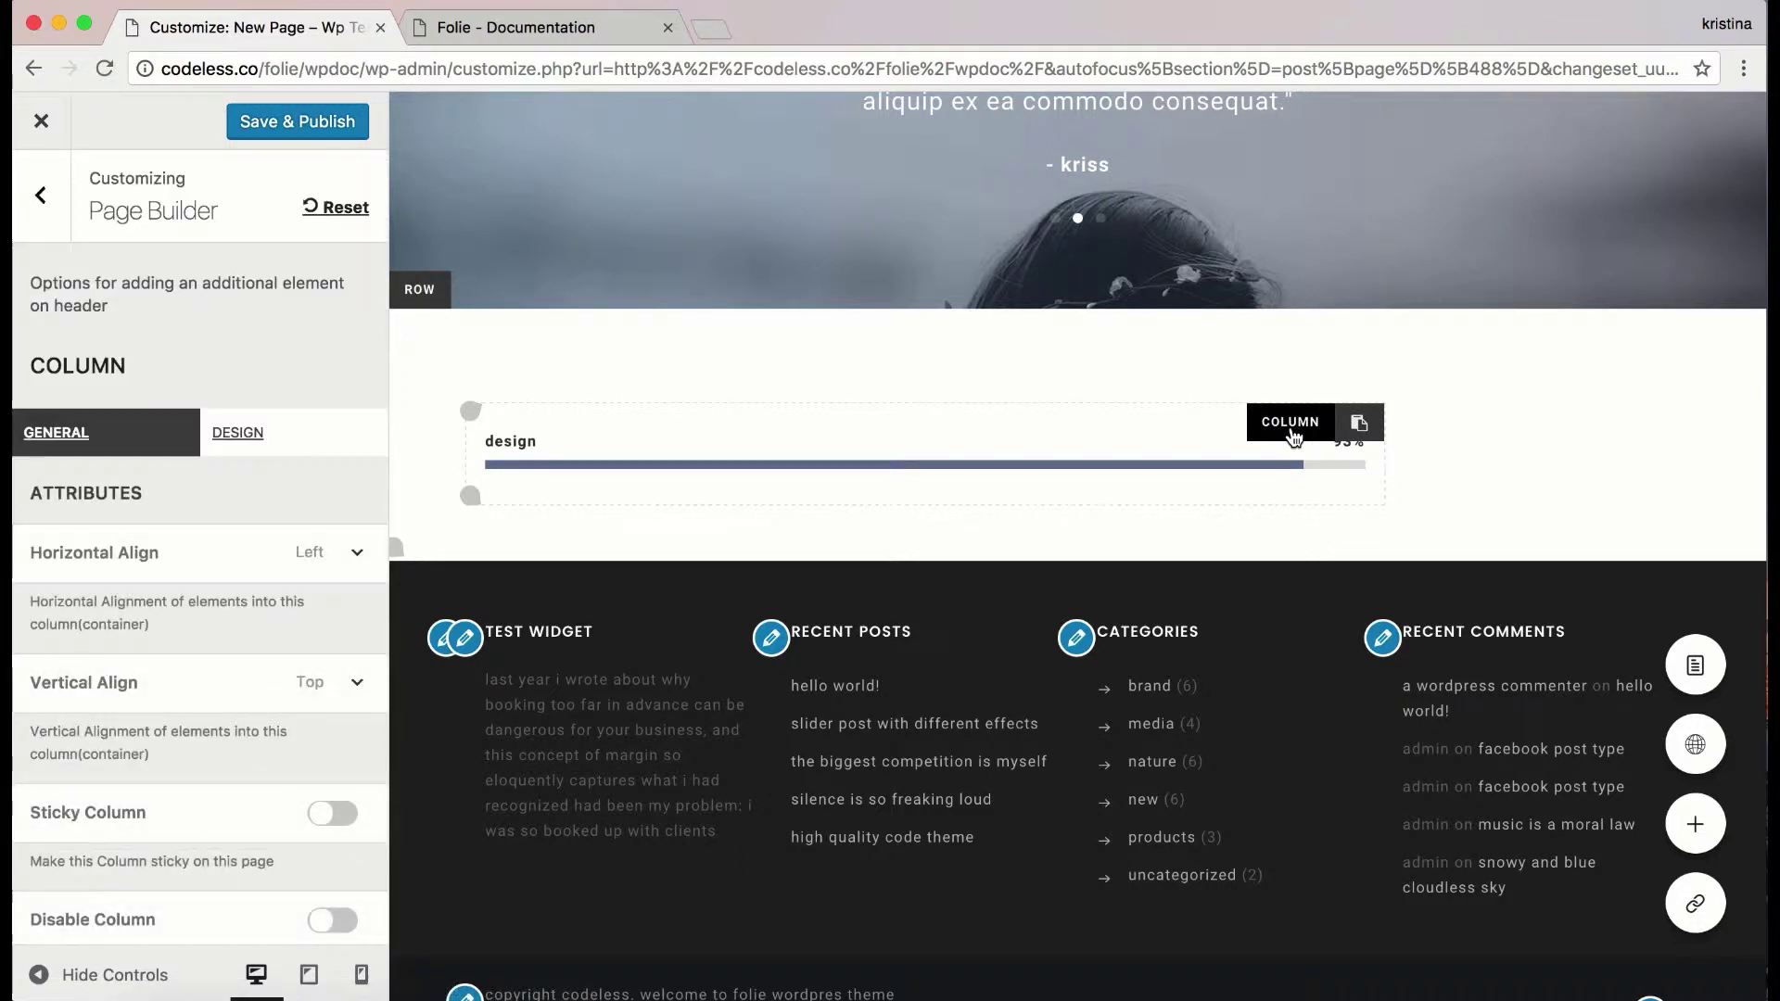
pyautogui.click(239, 429)
pyautogui.scroll(-2, 240, 410)
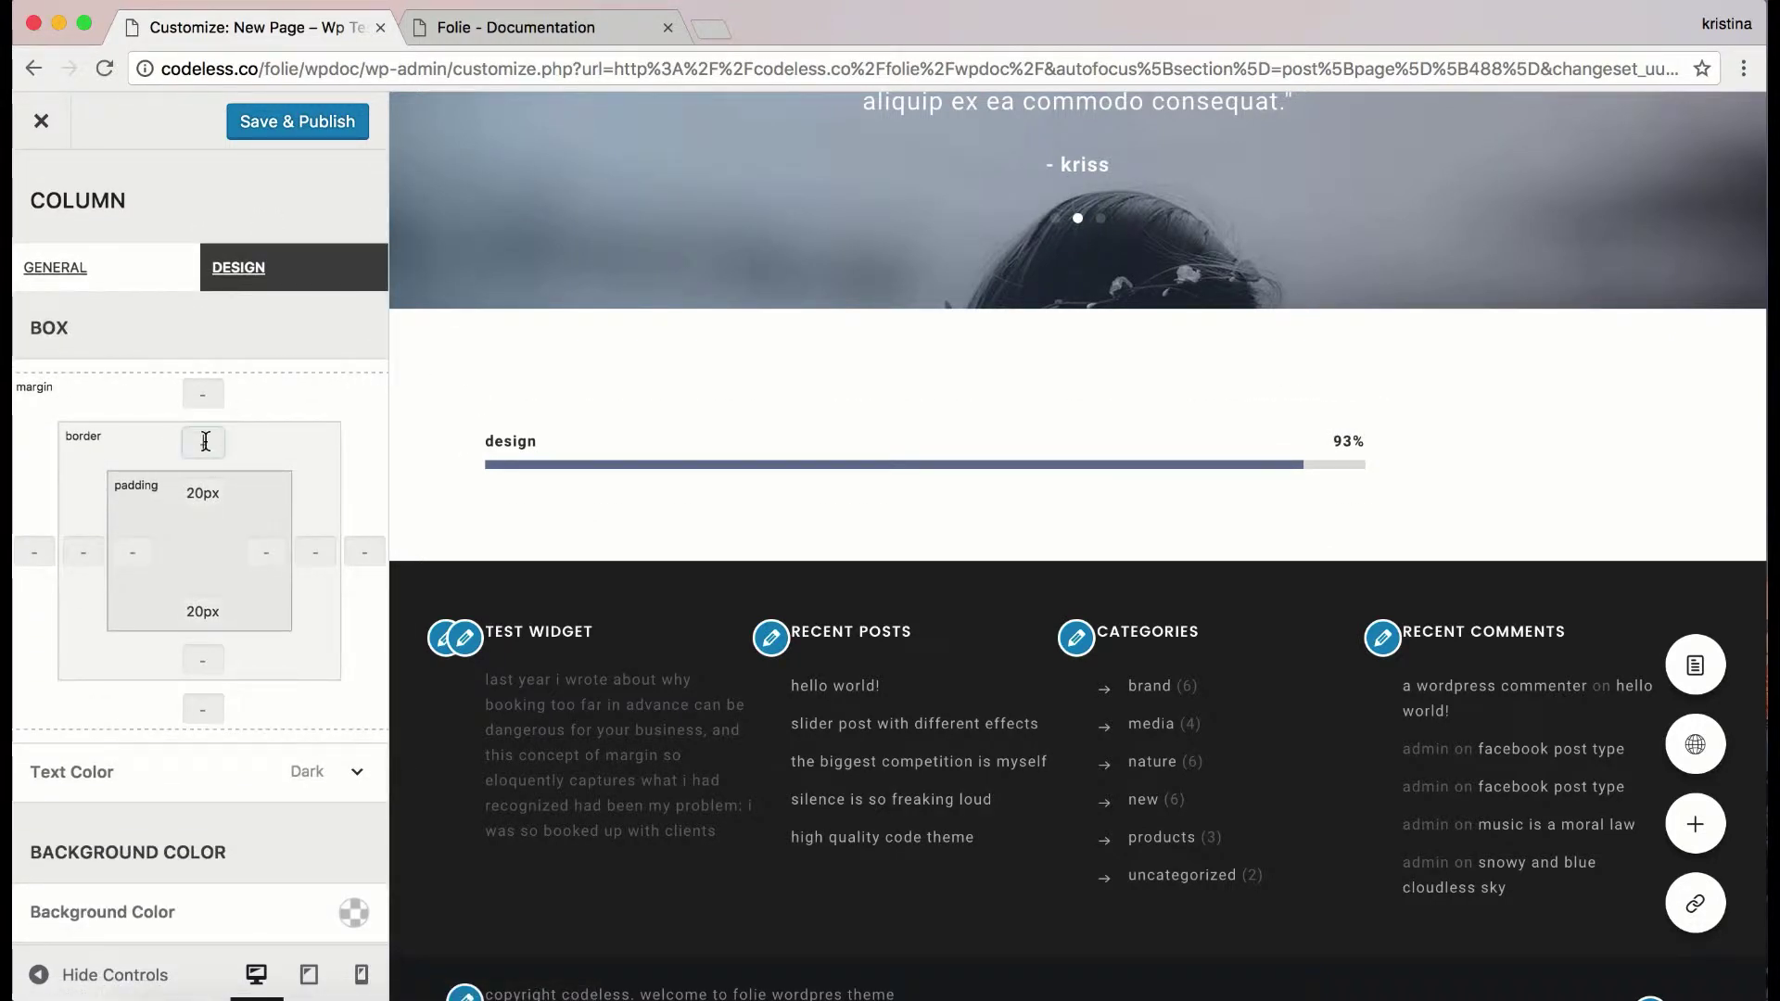
pyautogui.click(88, 547)
pyautogui.write('1px')
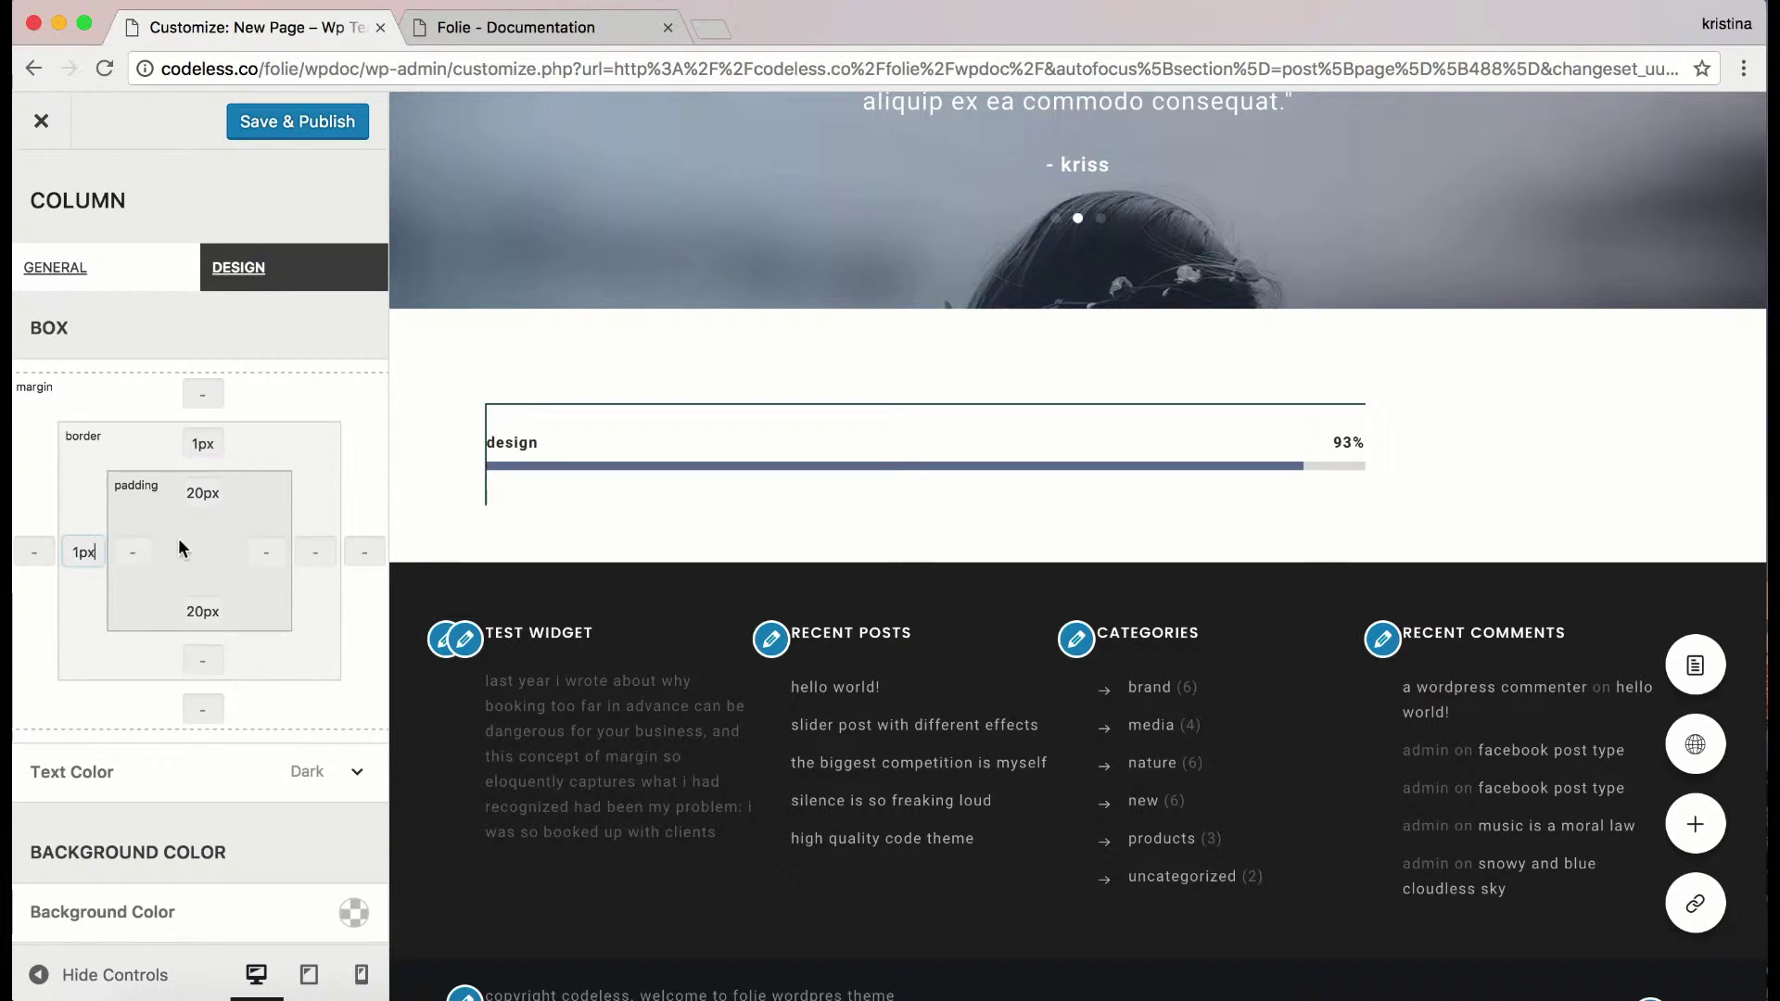
pyautogui.click(131, 553)
pyautogui.write('15px')
# - Make the column's border colour transparent
pyautogui.scroll(-5, 325, 815)
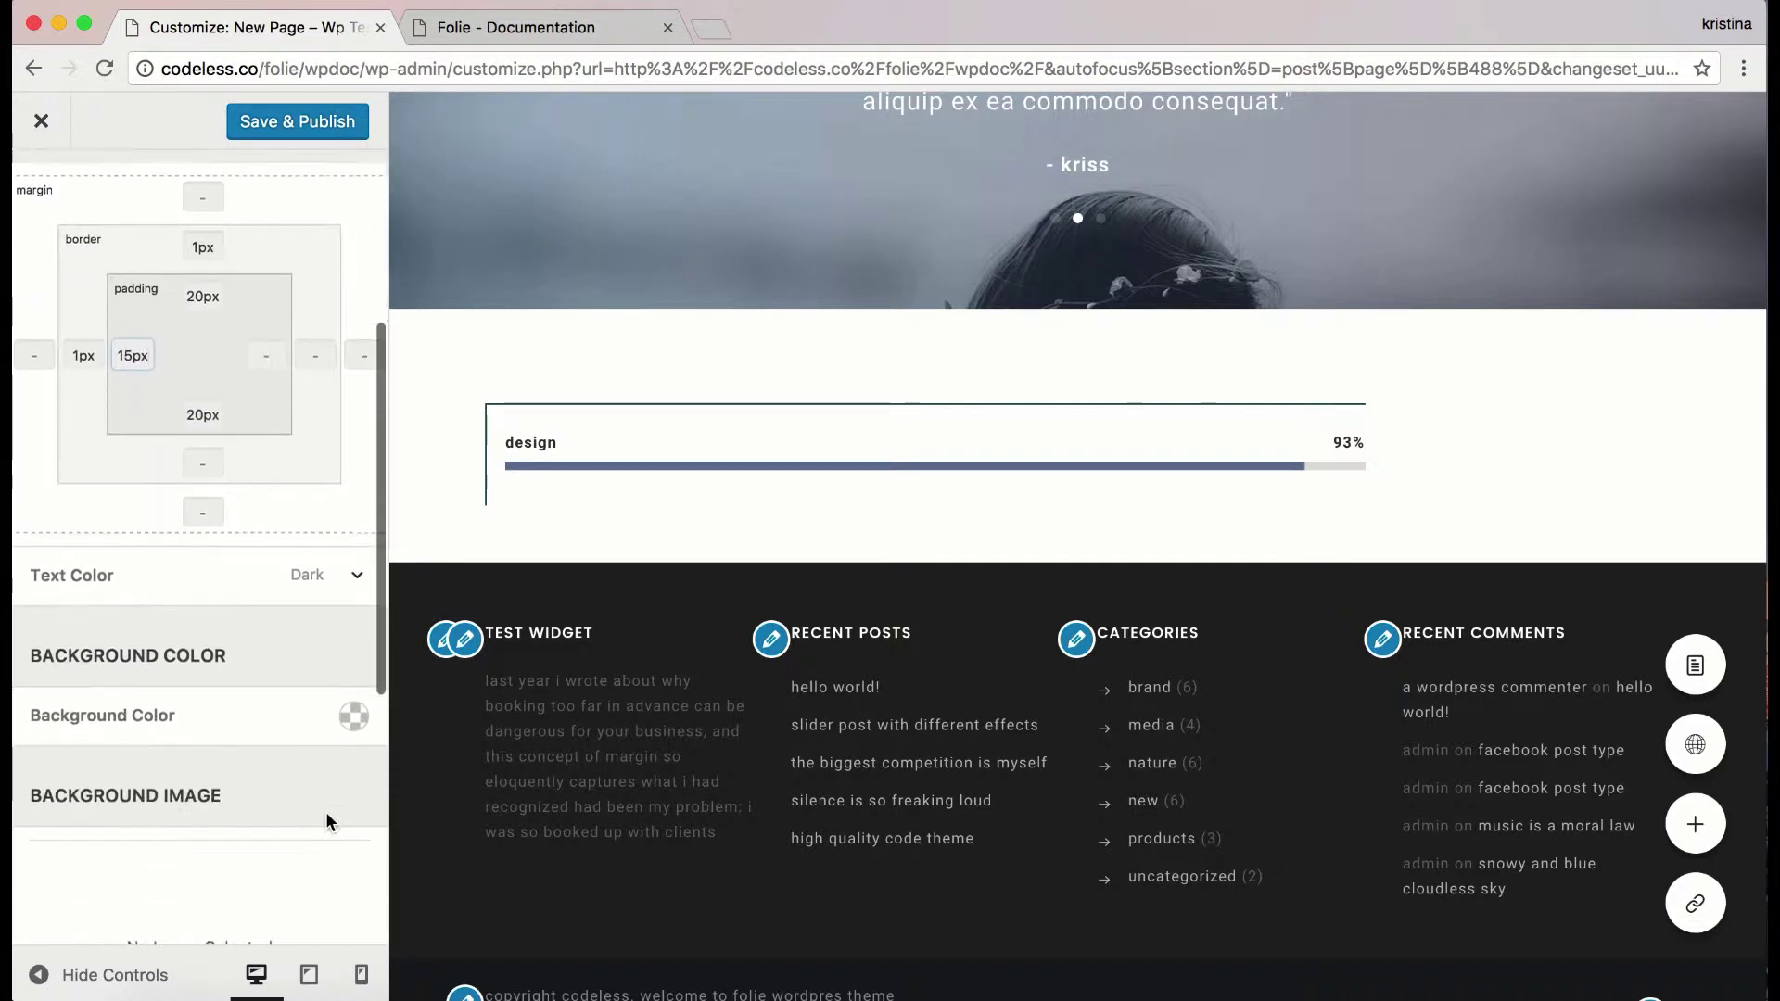
pyautogui.scroll(-3, 326, 820)
pyautogui.click(355, 916)
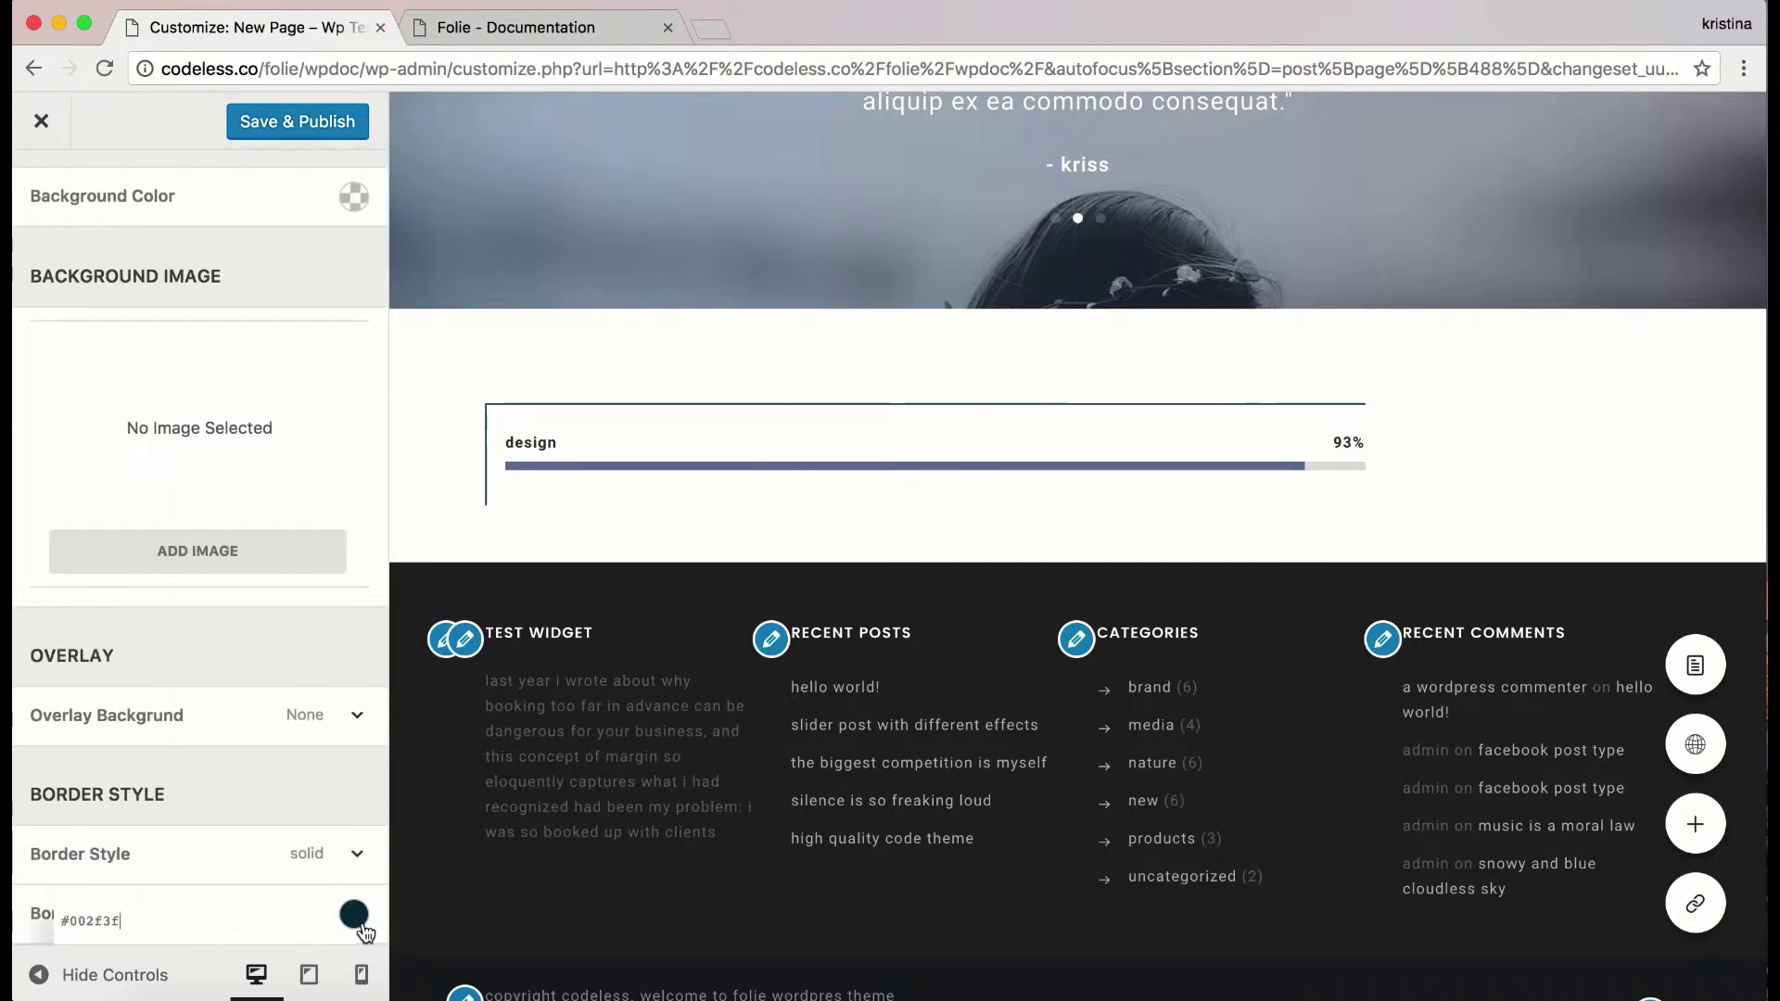
pyautogui.click(337, 920)
pyautogui.click(350, 619)
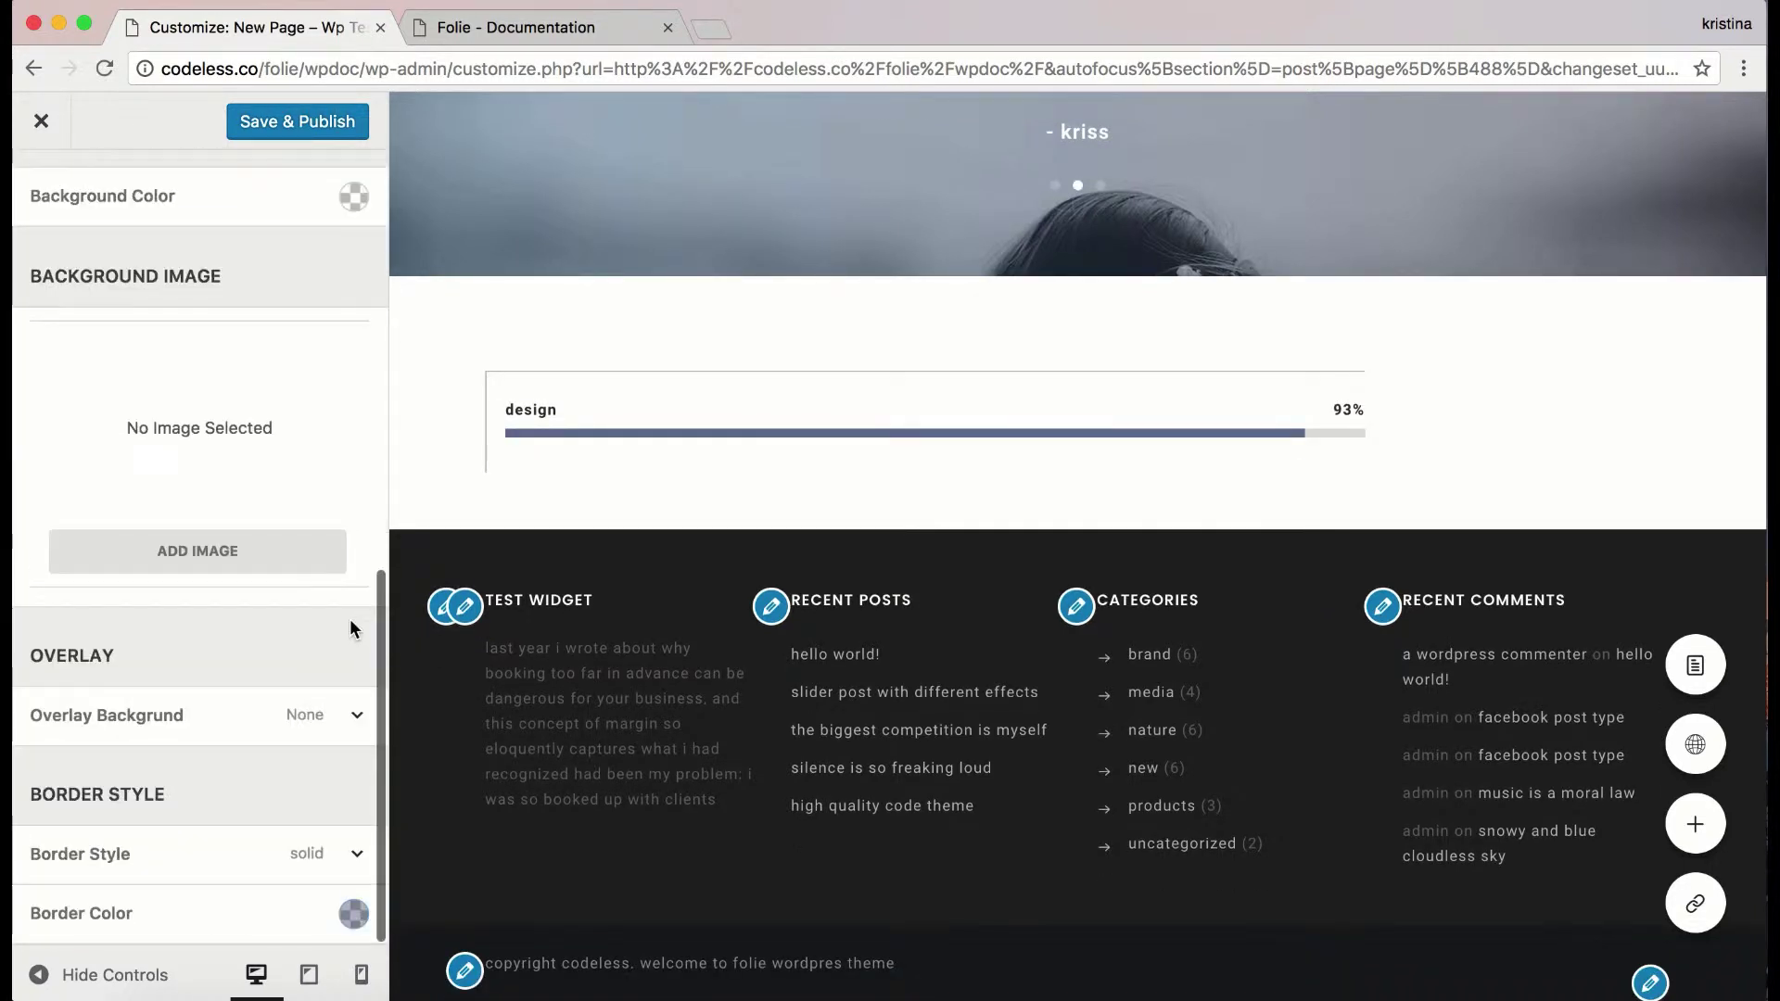
pyautogui.scroll(5, 349, 619)
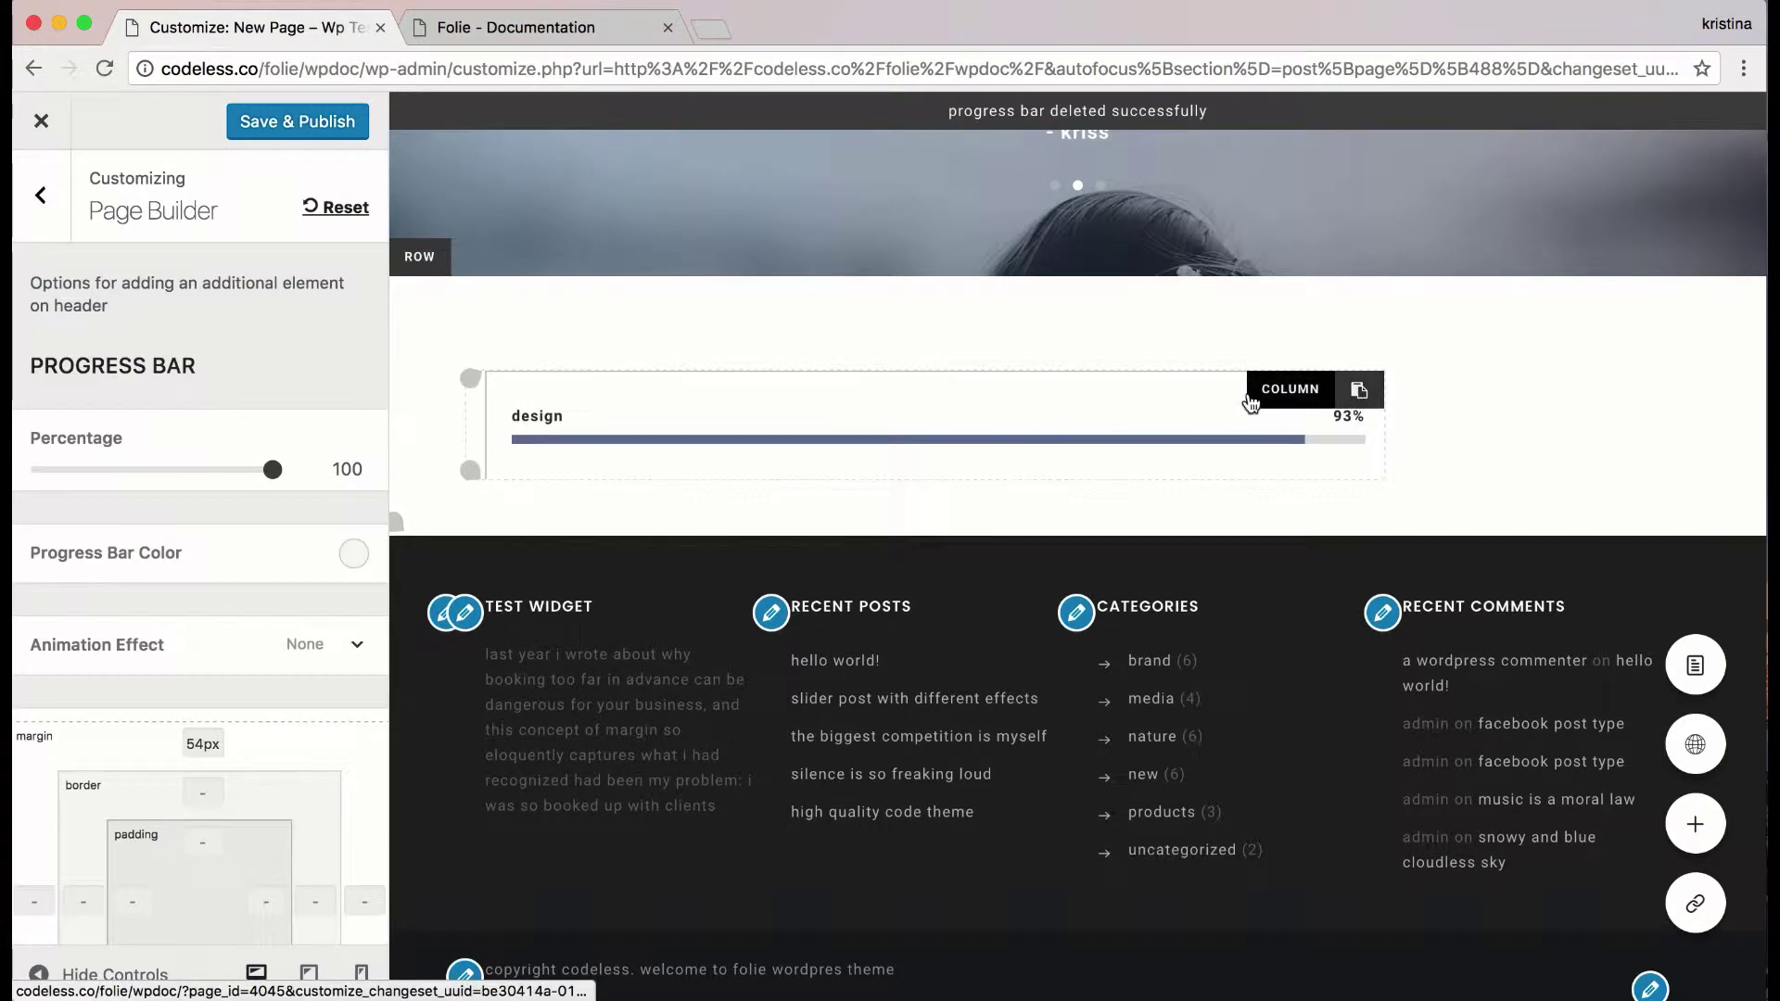
# - Clone the 'design' progress bar
pyautogui.moveTo(1009, 436)
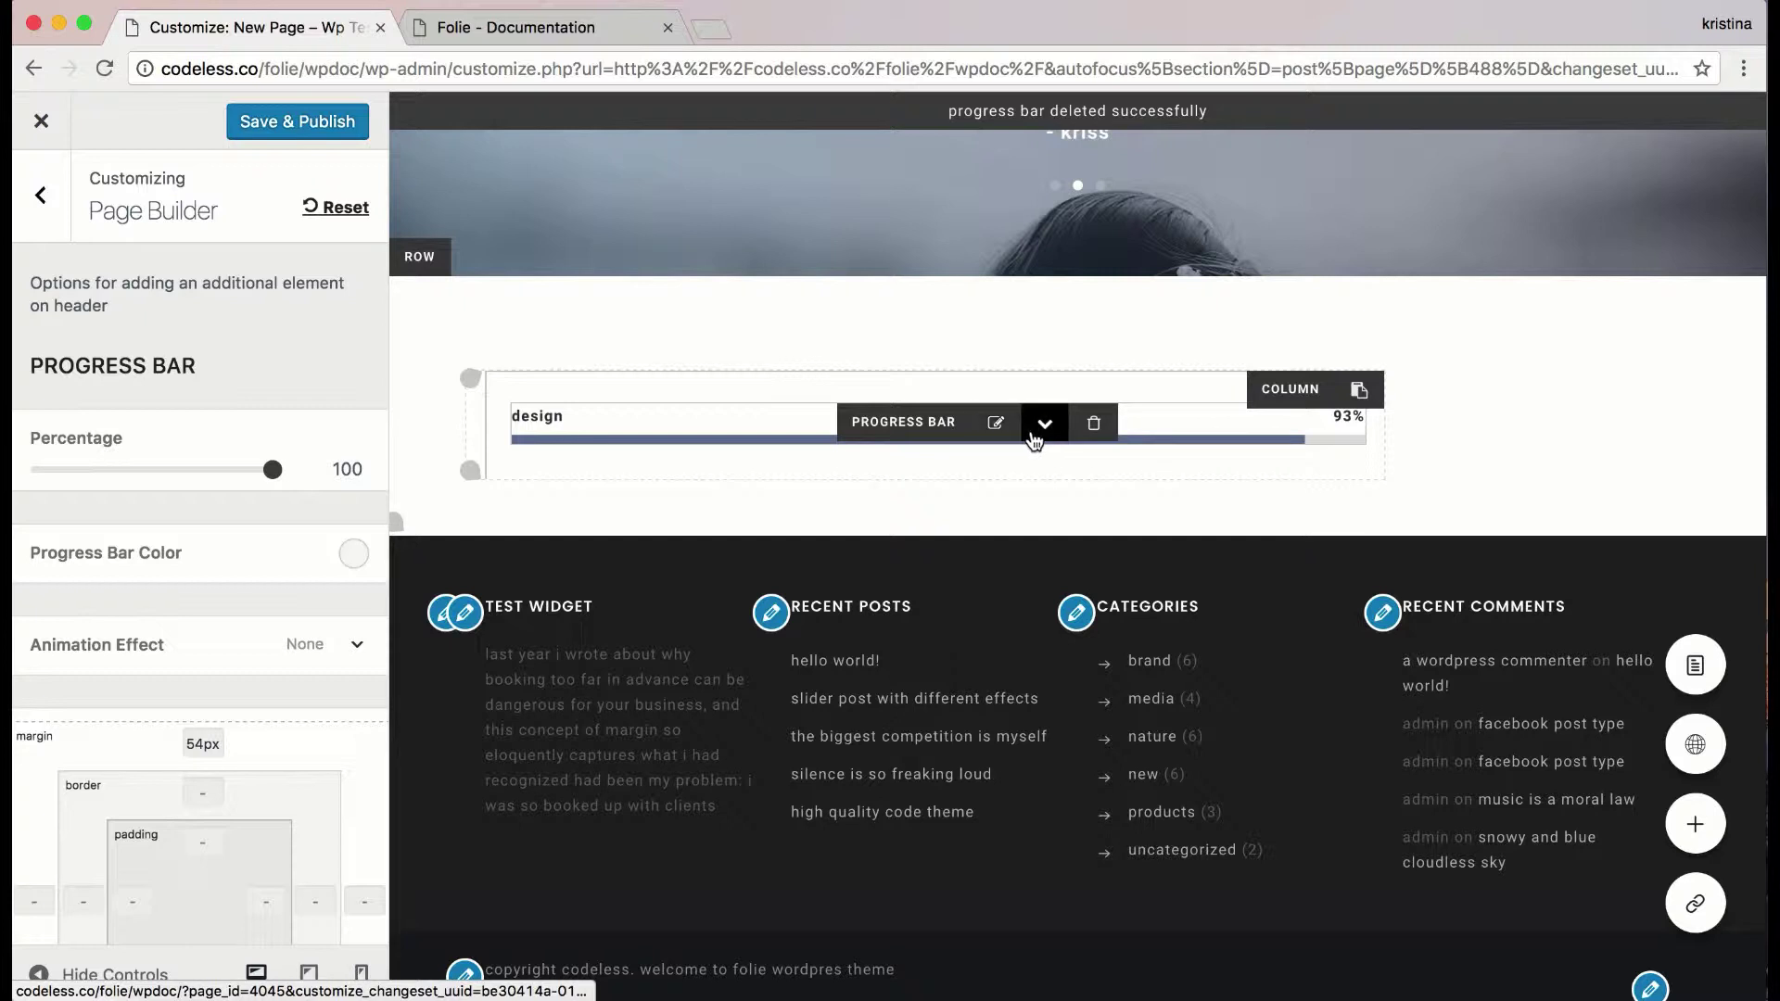
pyautogui.click(1045, 427)
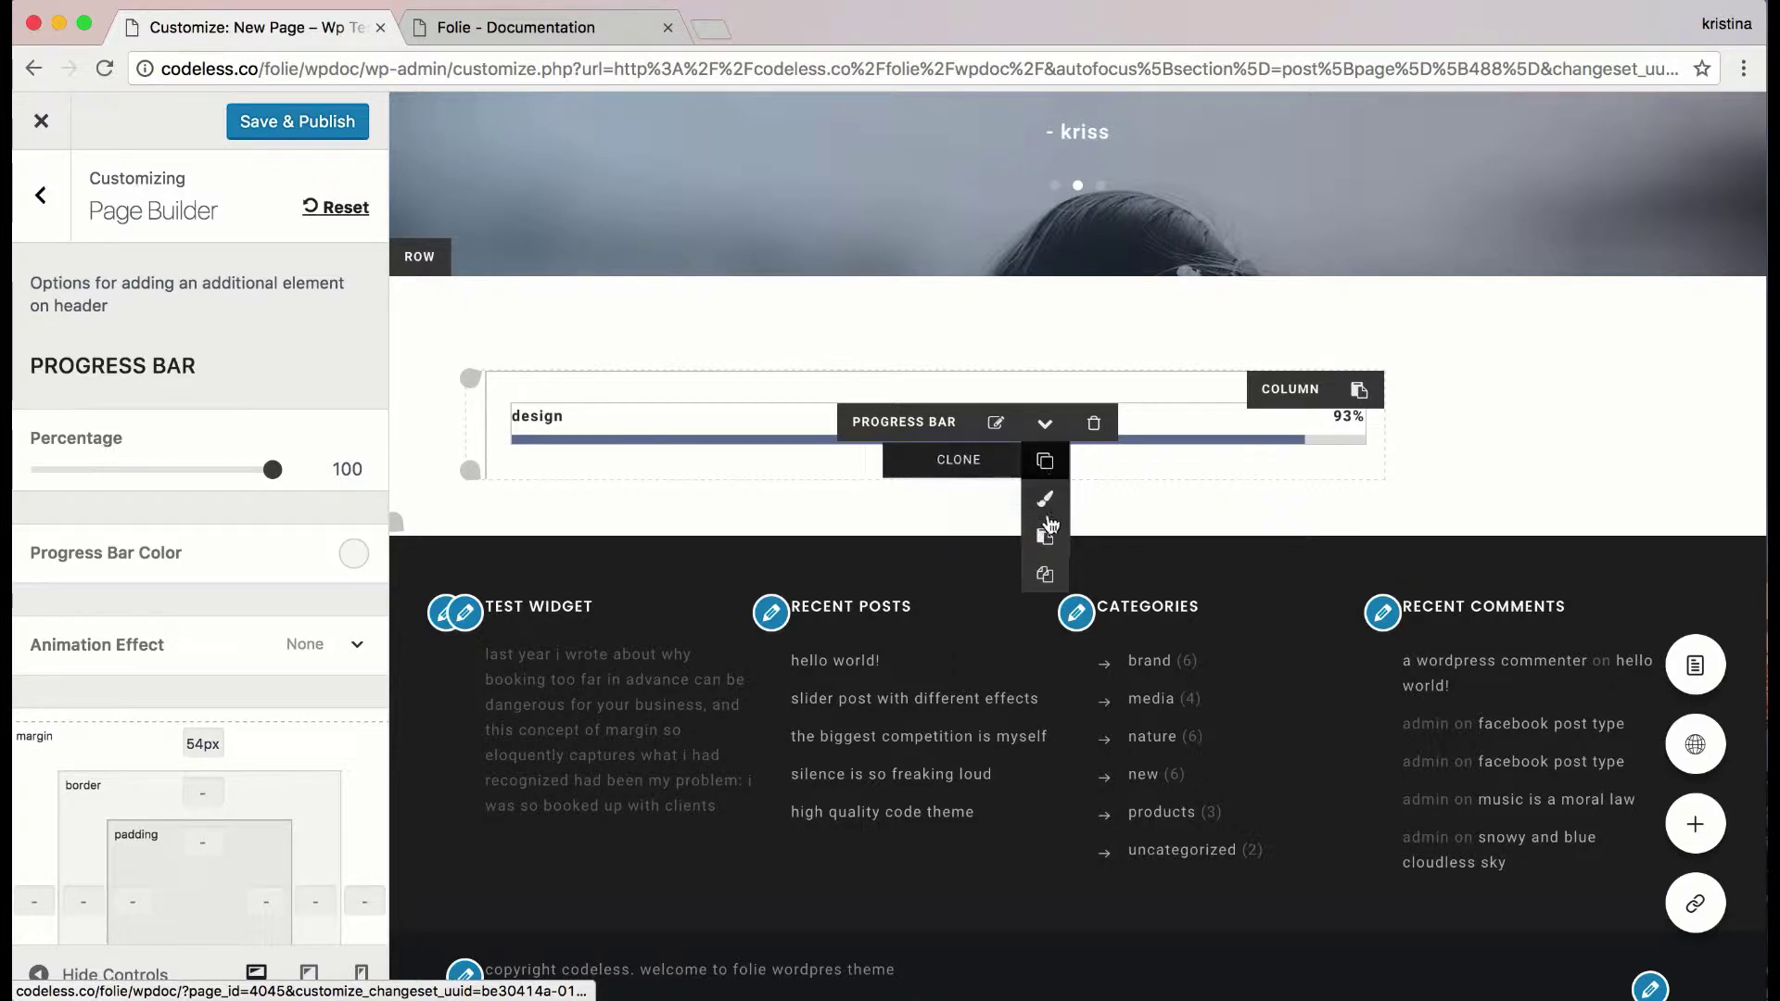
pyautogui.click(1046, 463)
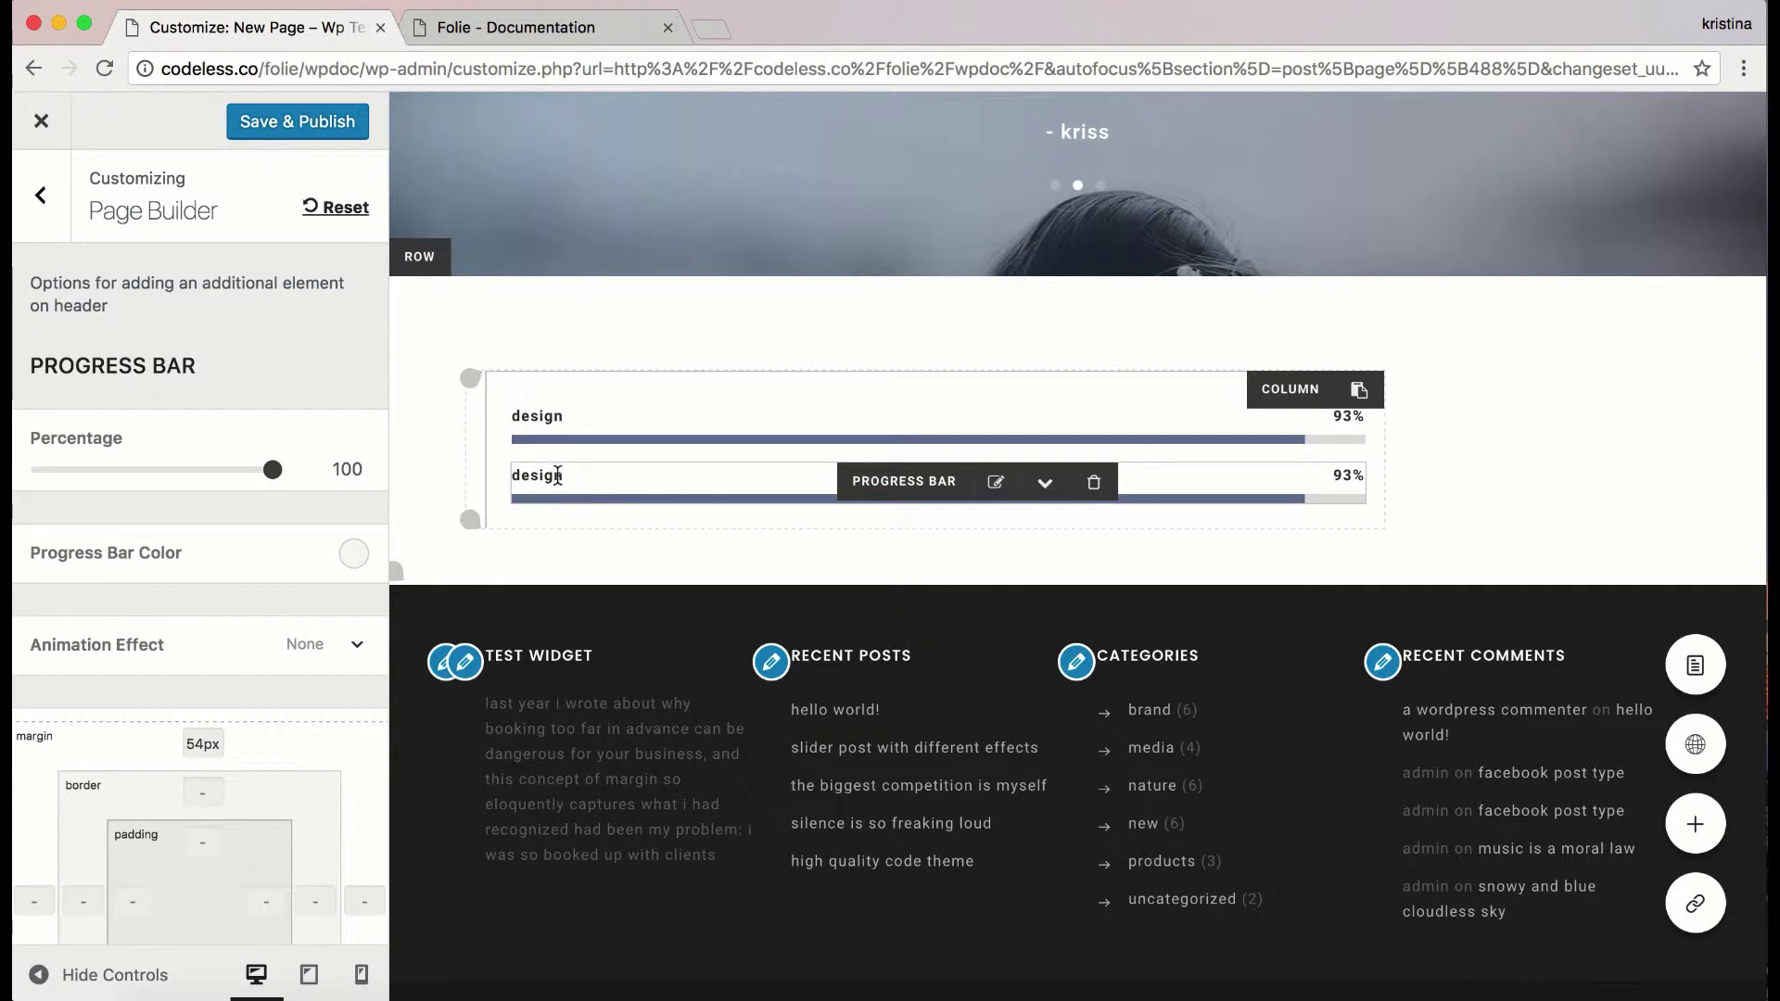
# - Rename the copy 'development', set it to 100%, and add 36px of space above it
pyautogui.click(564, 474)
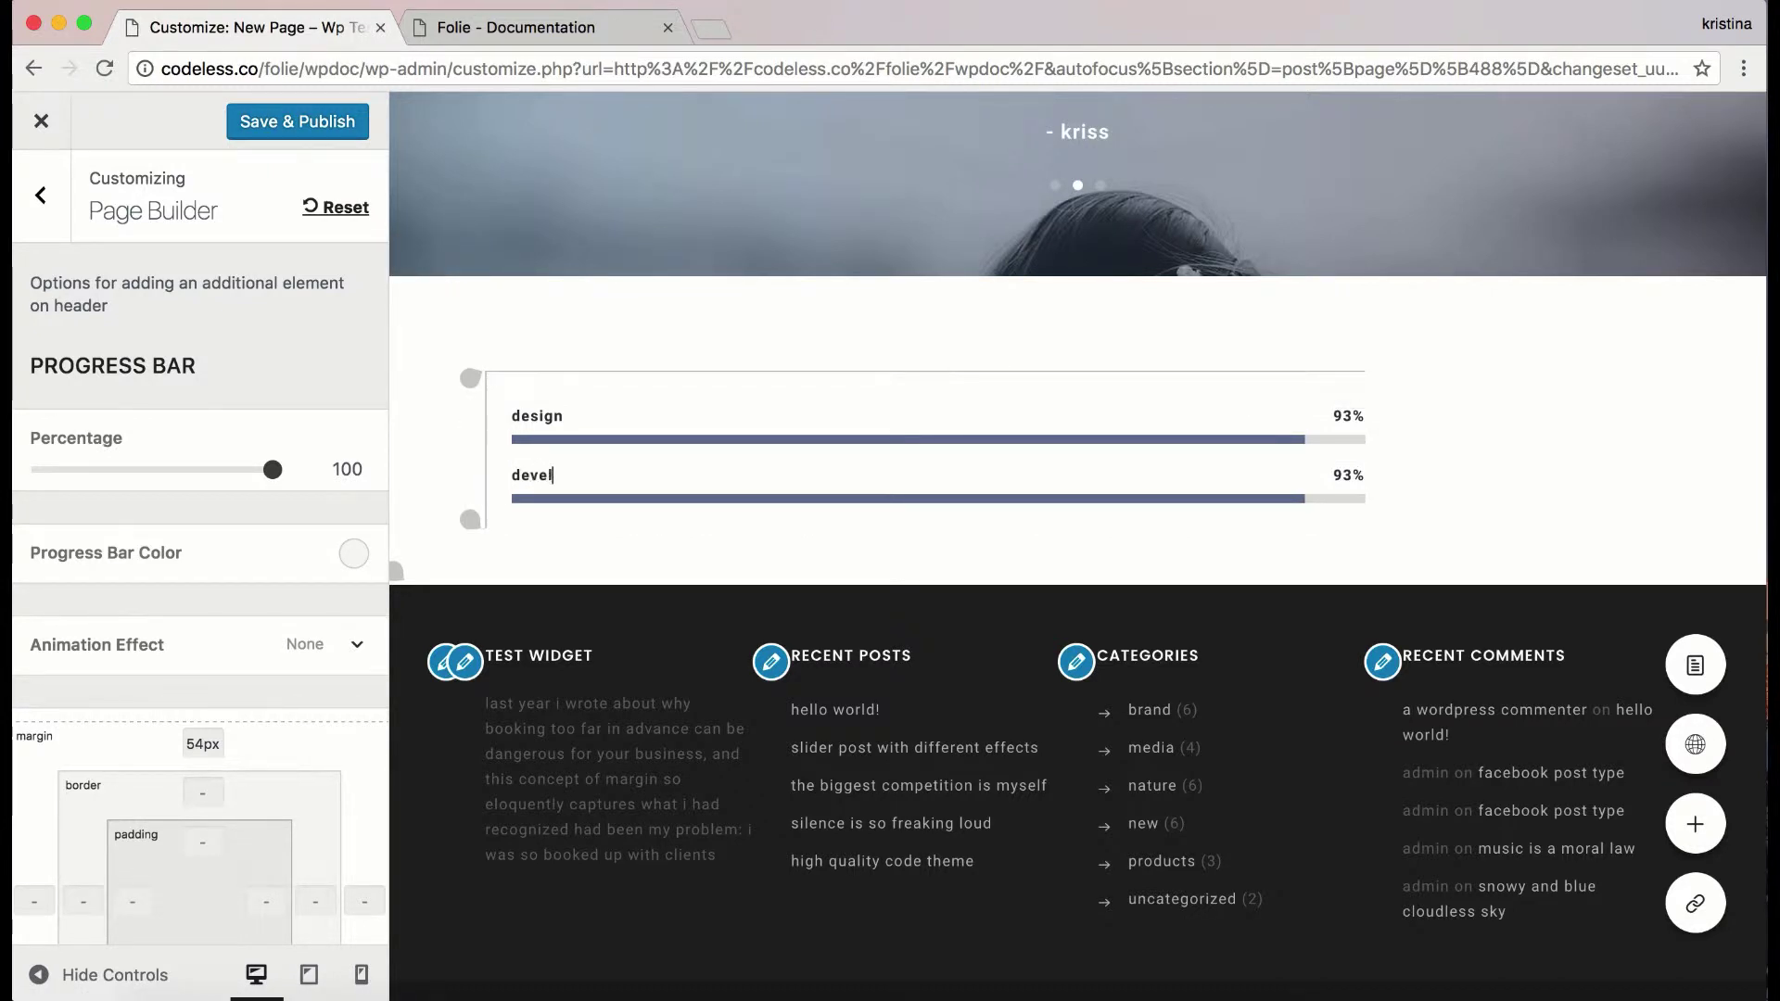
pyautogui.moveTo(271, 470)
pyautogui.mouseDown()
pyautogui.moveTo(252, 470)
pyautogui.moveTo(272, 470)
pyautogui.mouseUp()
pyautogui.click(945, 483)
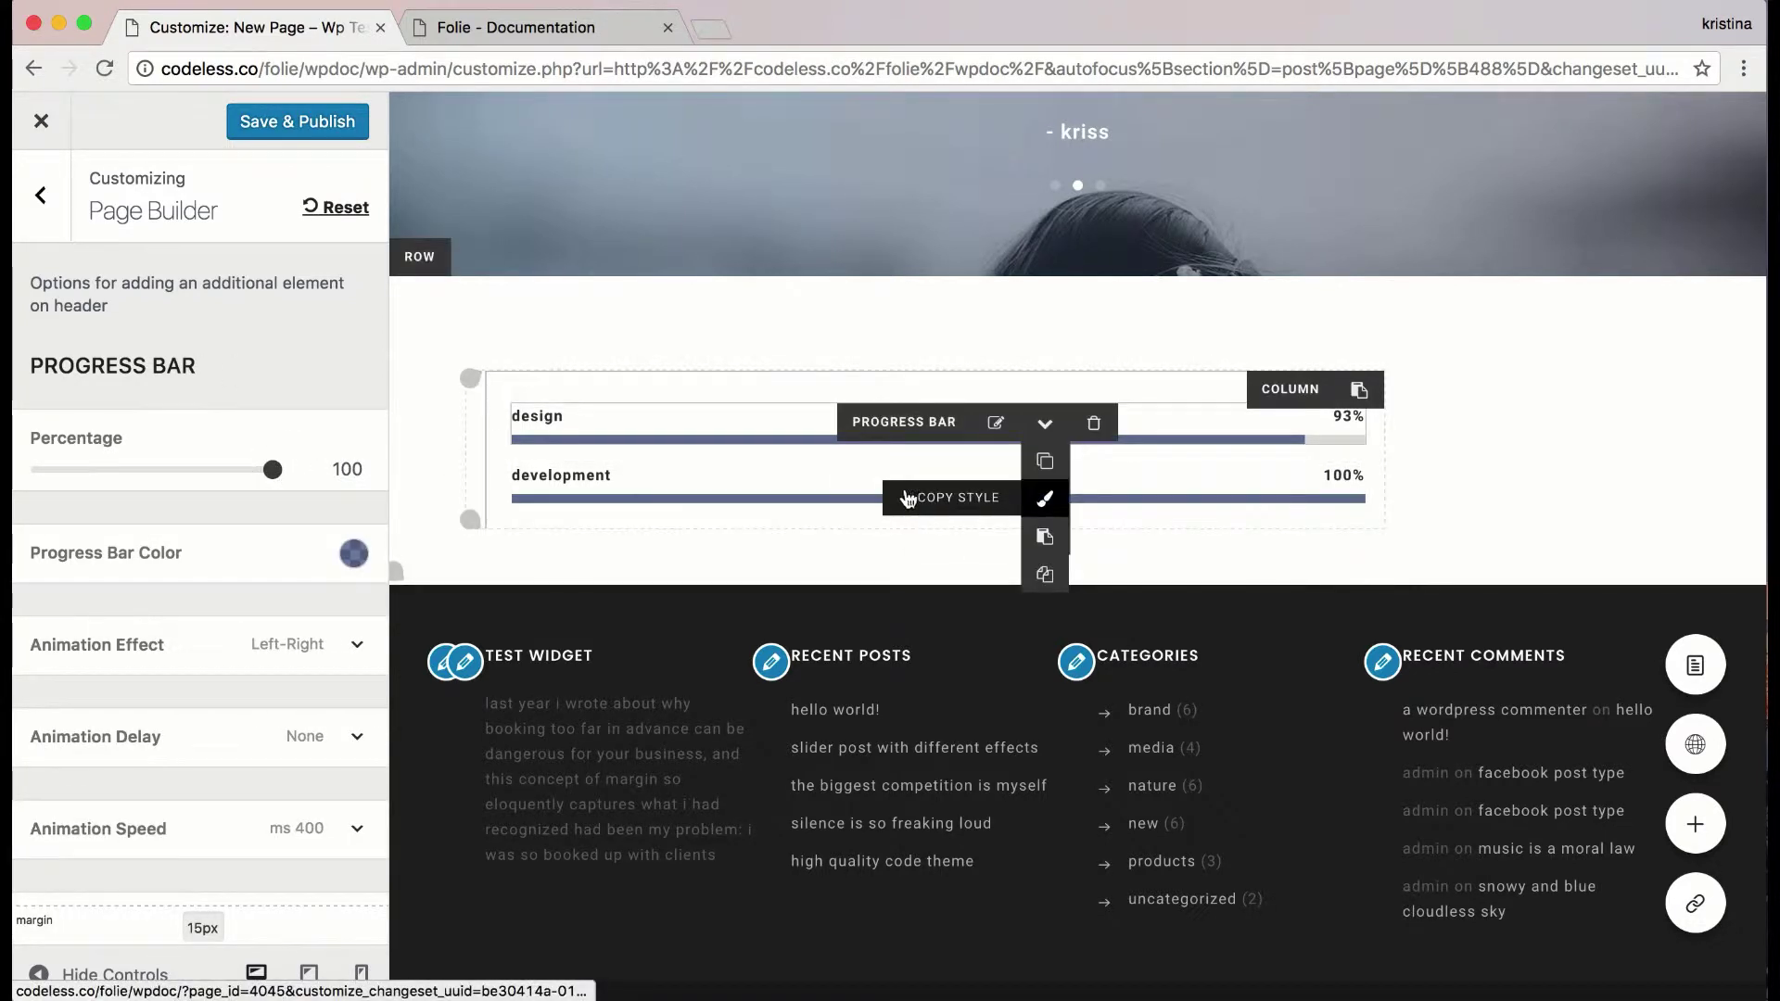
pyautogui.moveTo(882, 455); pyautogui.dragTo(883, 482)
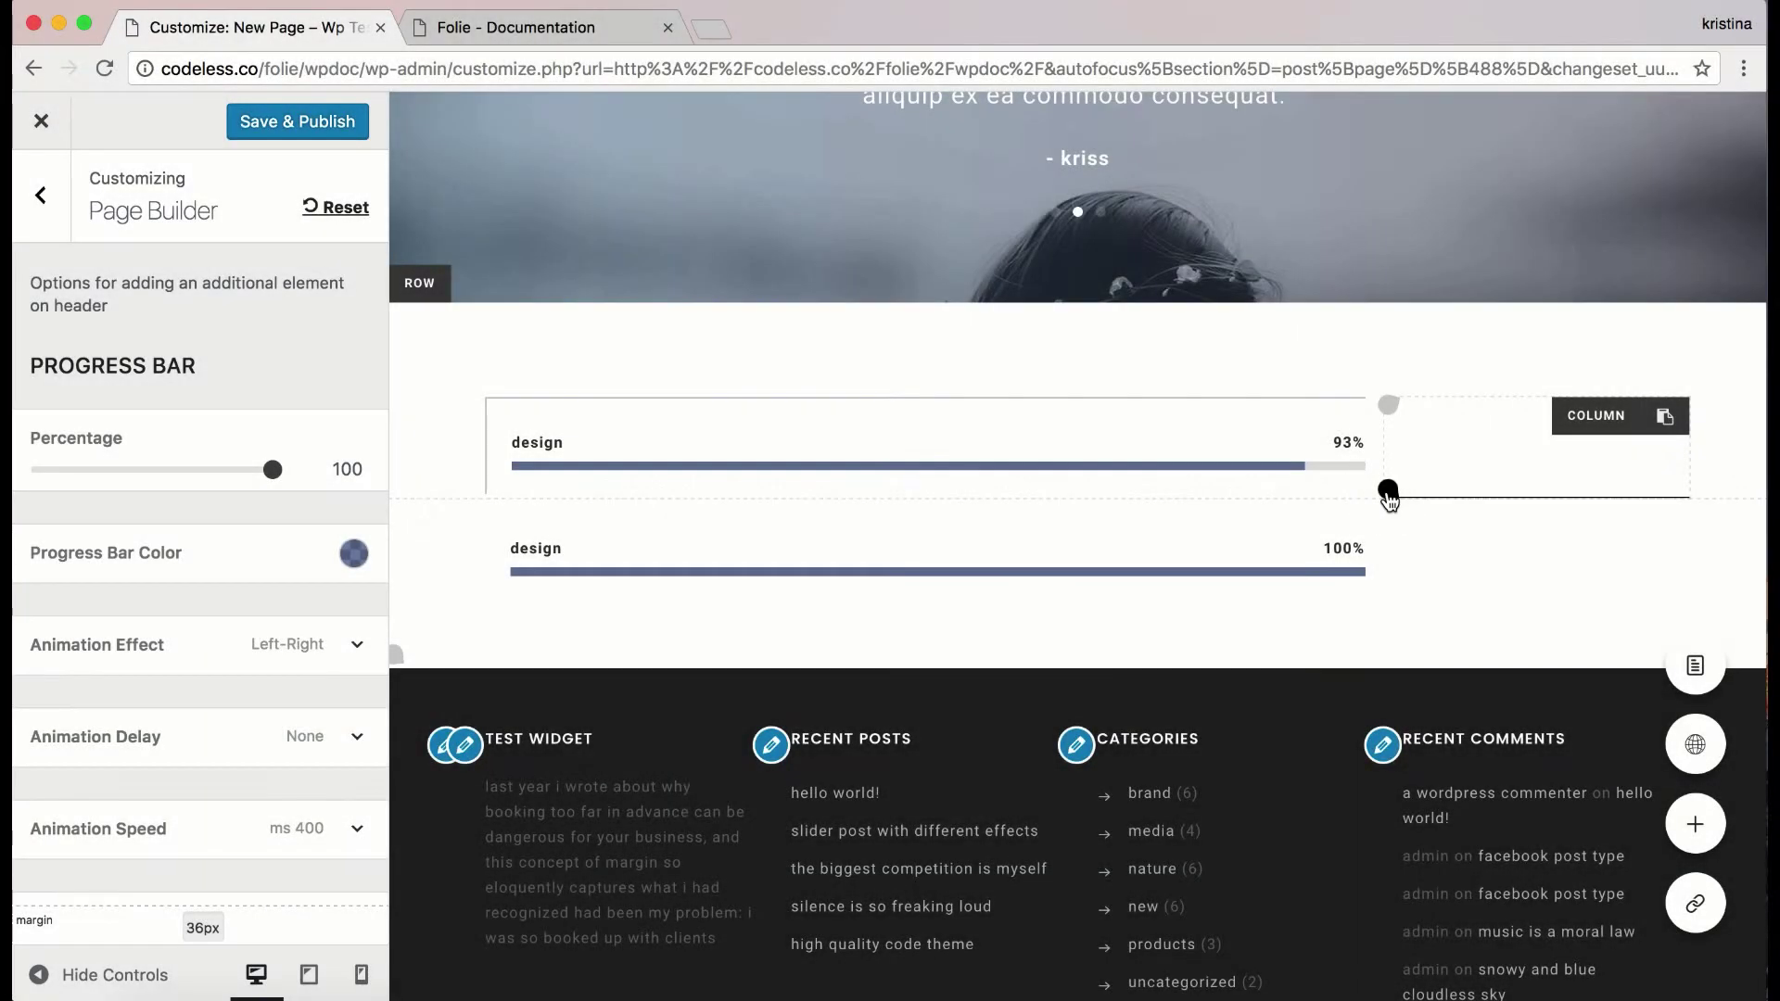
# - Add a Counter element to the second column and set its number to 56
pyautogui.click(1388, 491)
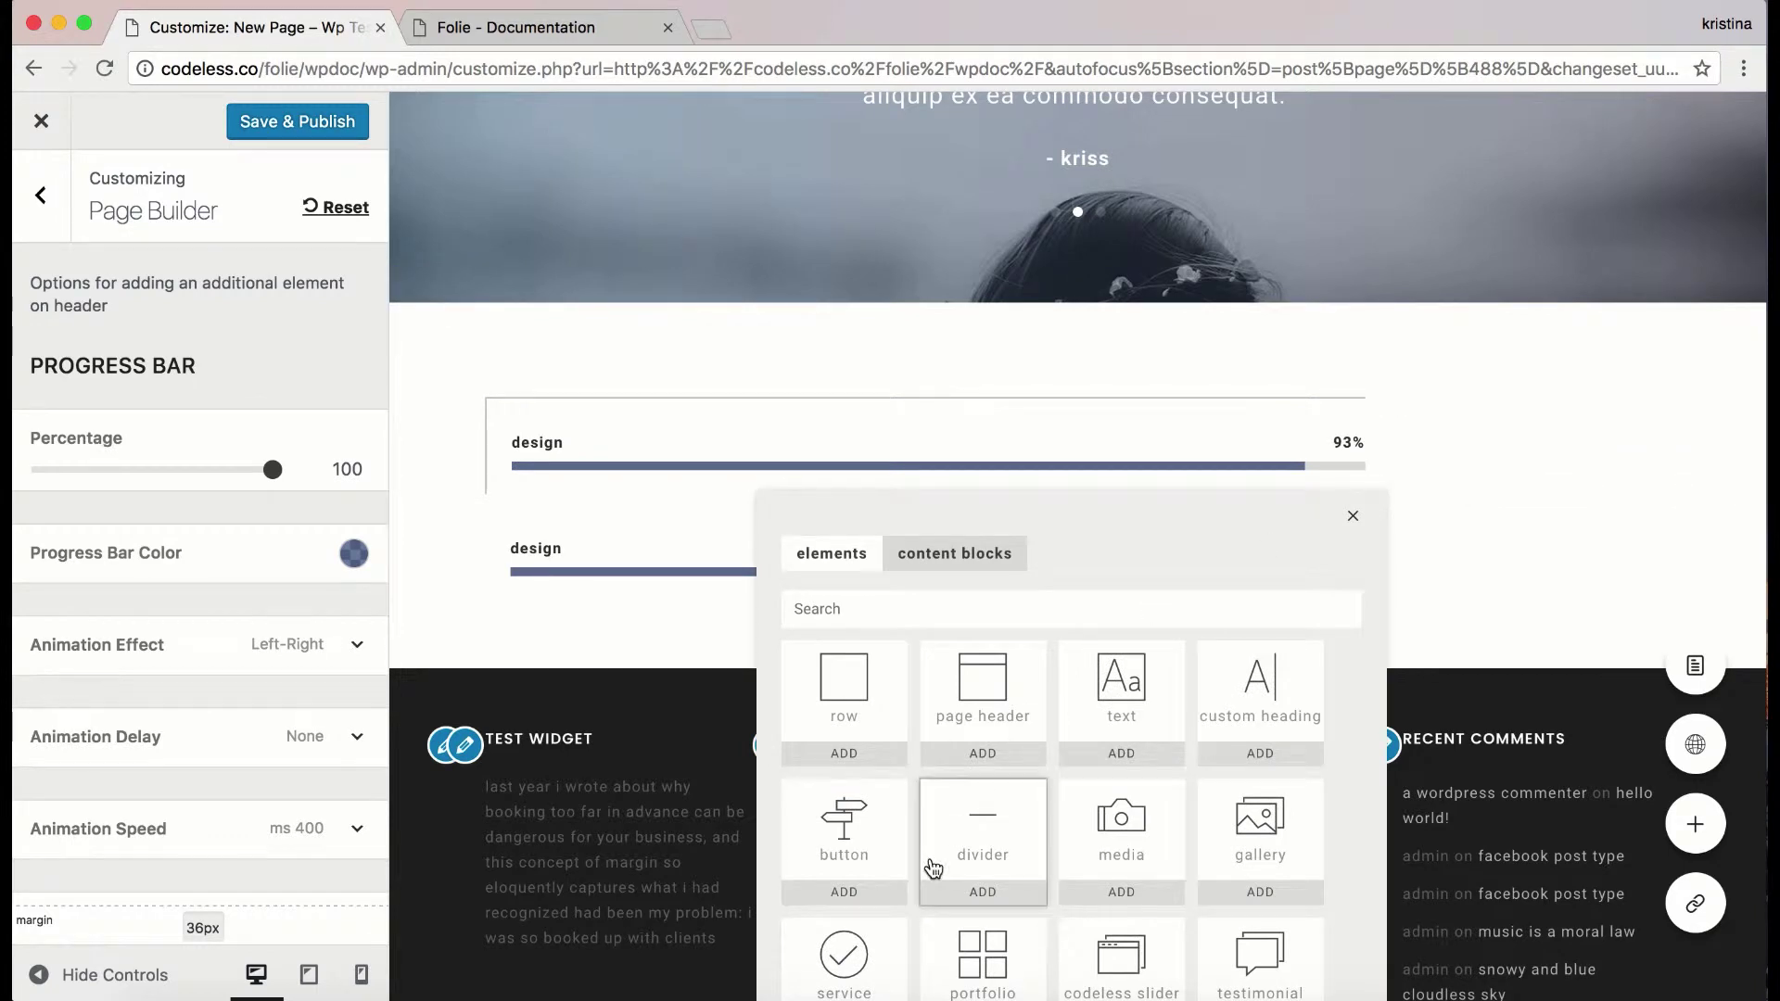
pyautogui.scroll(-3, 932, 867)
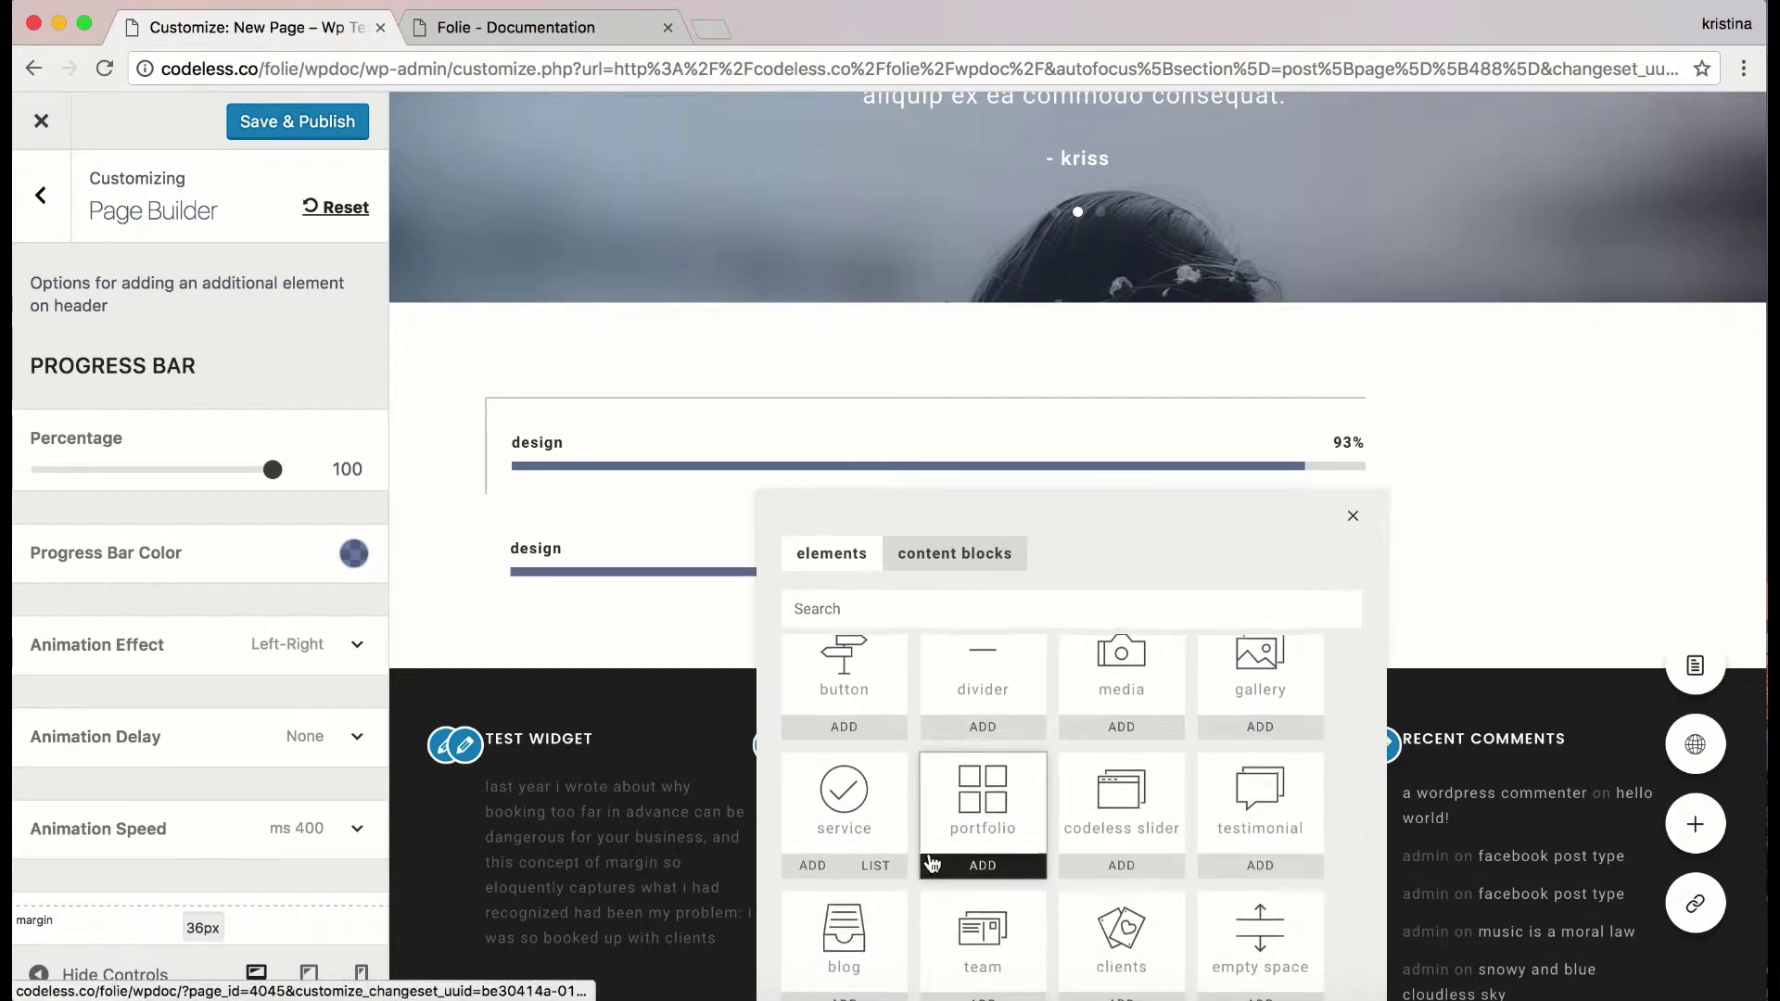
pyautogui.scroll(-2, 932, 867)
pyautogui.click(854, 876)
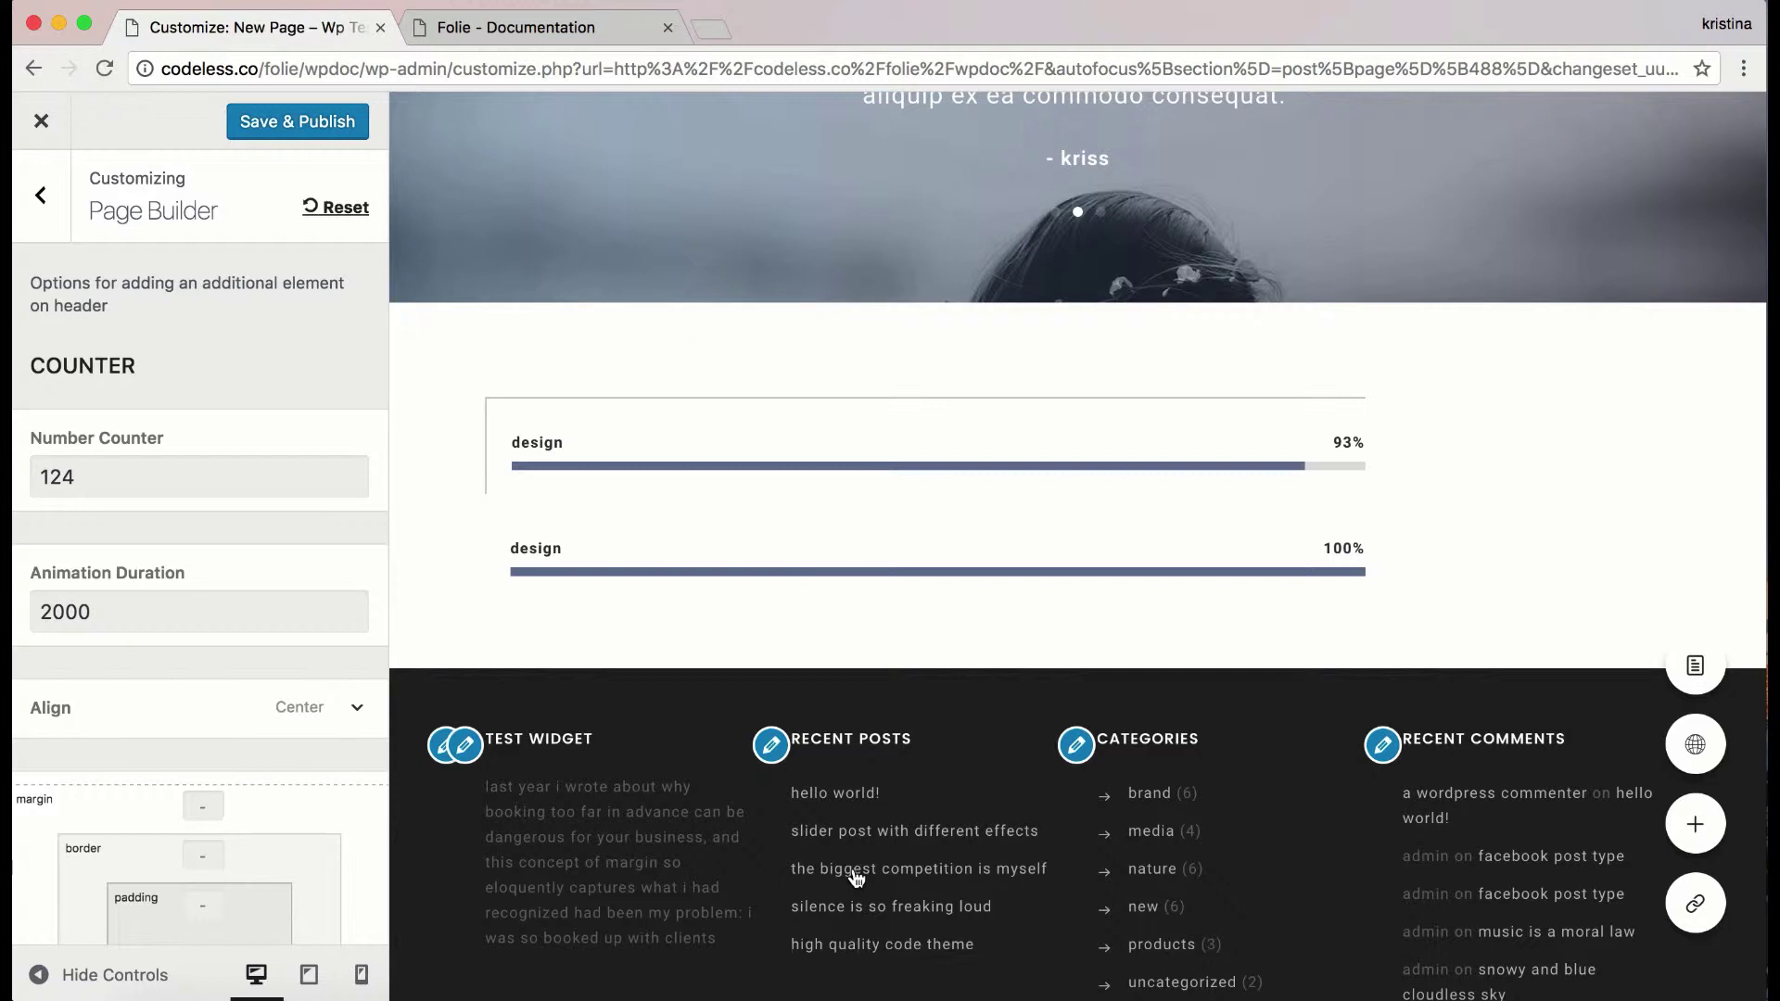
pyautogui.moveTo(94, 477); pyautogui.dragTo(41, 470)
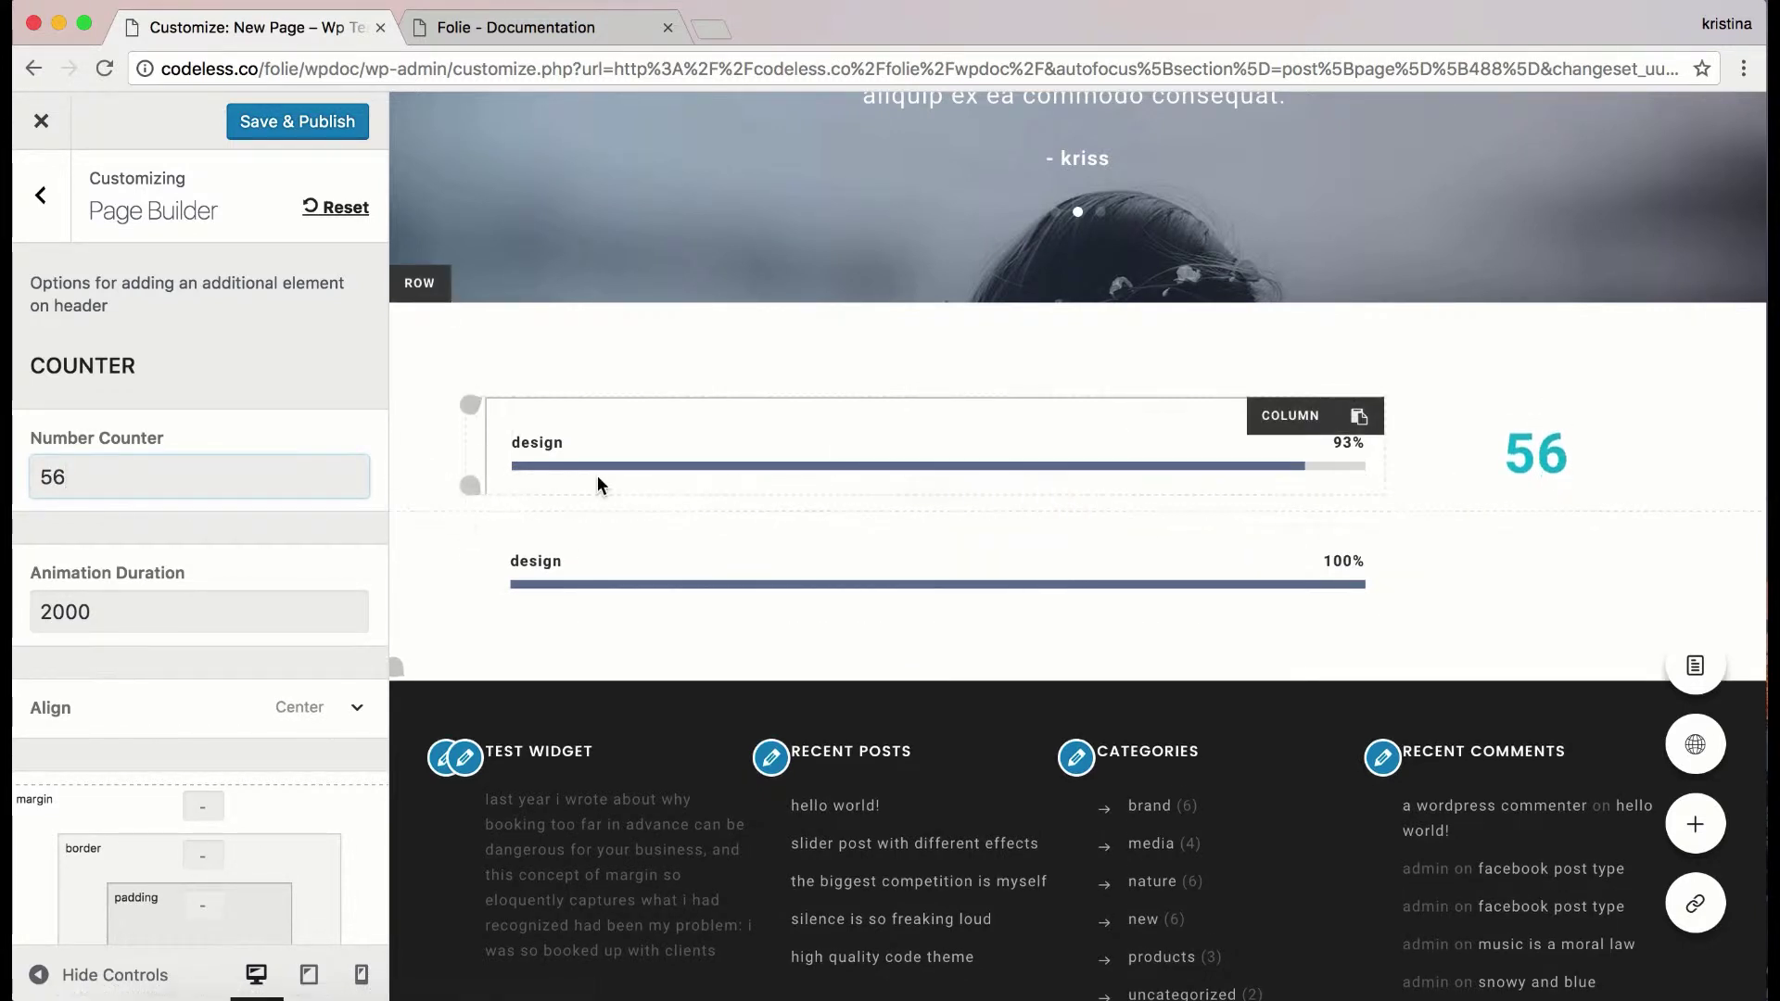
# - Save & Publish, then set the counter's Animation Duration to 3000
pyautogui.click(282, 122)
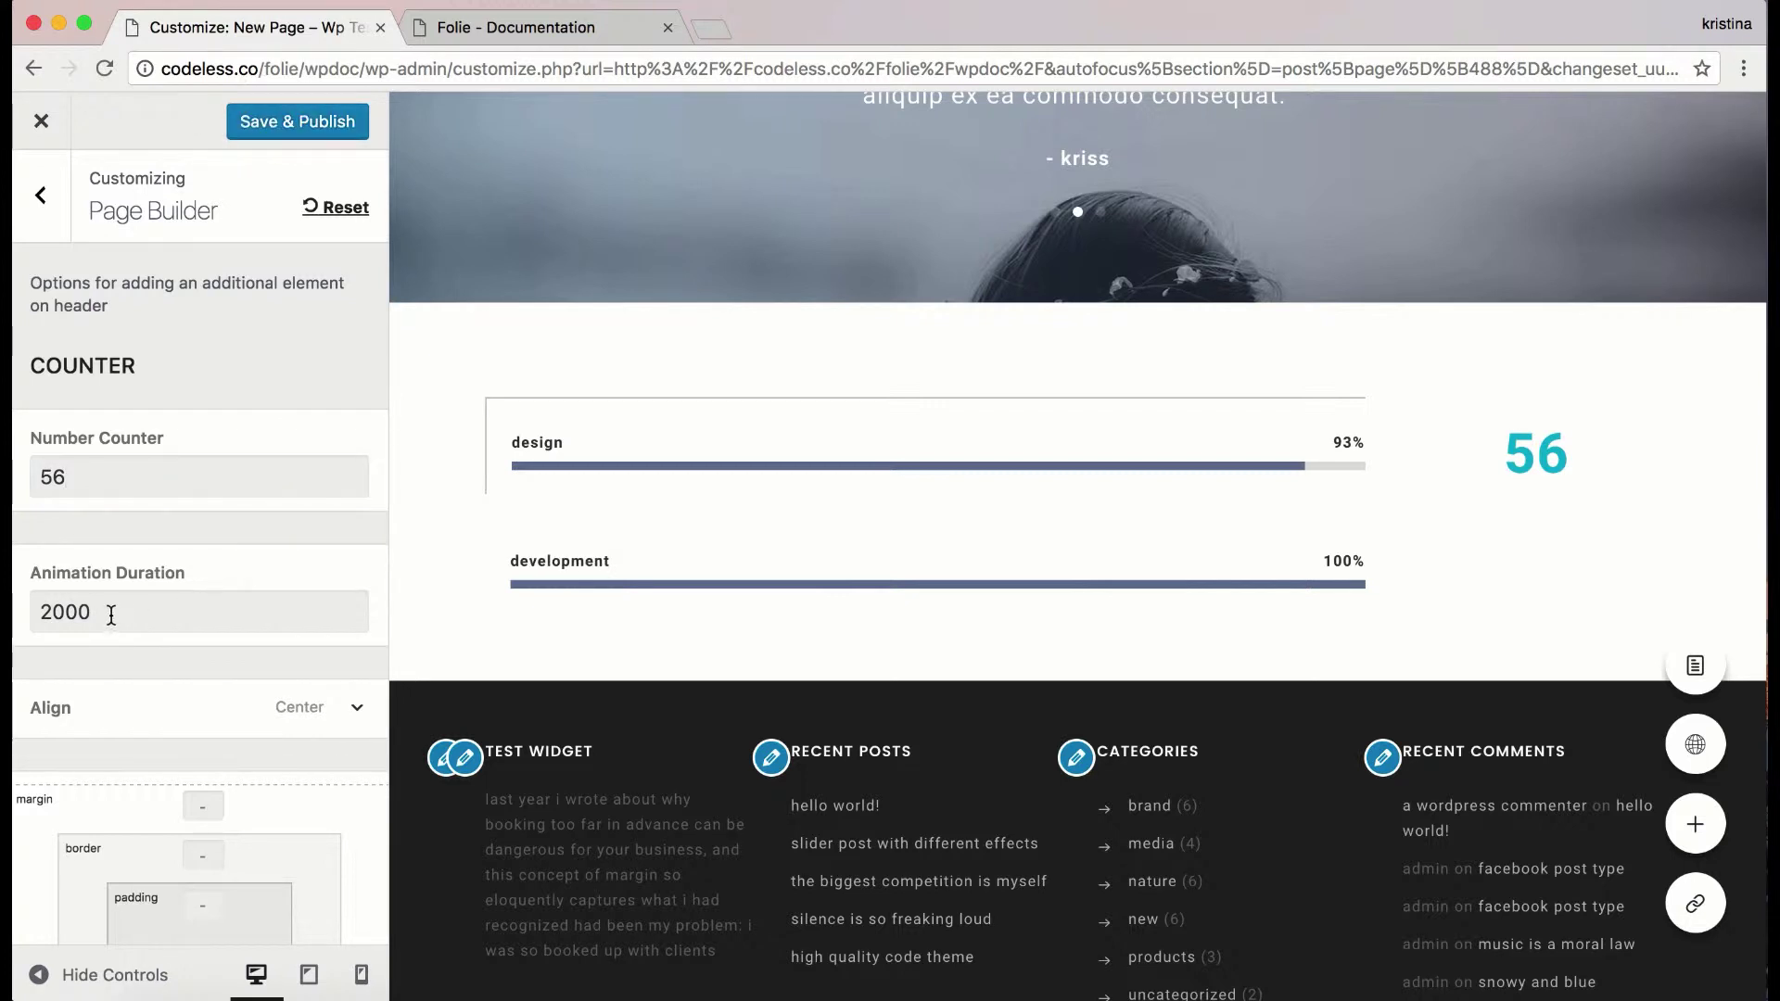
pyautogui.scroll(-3, 111, 615)
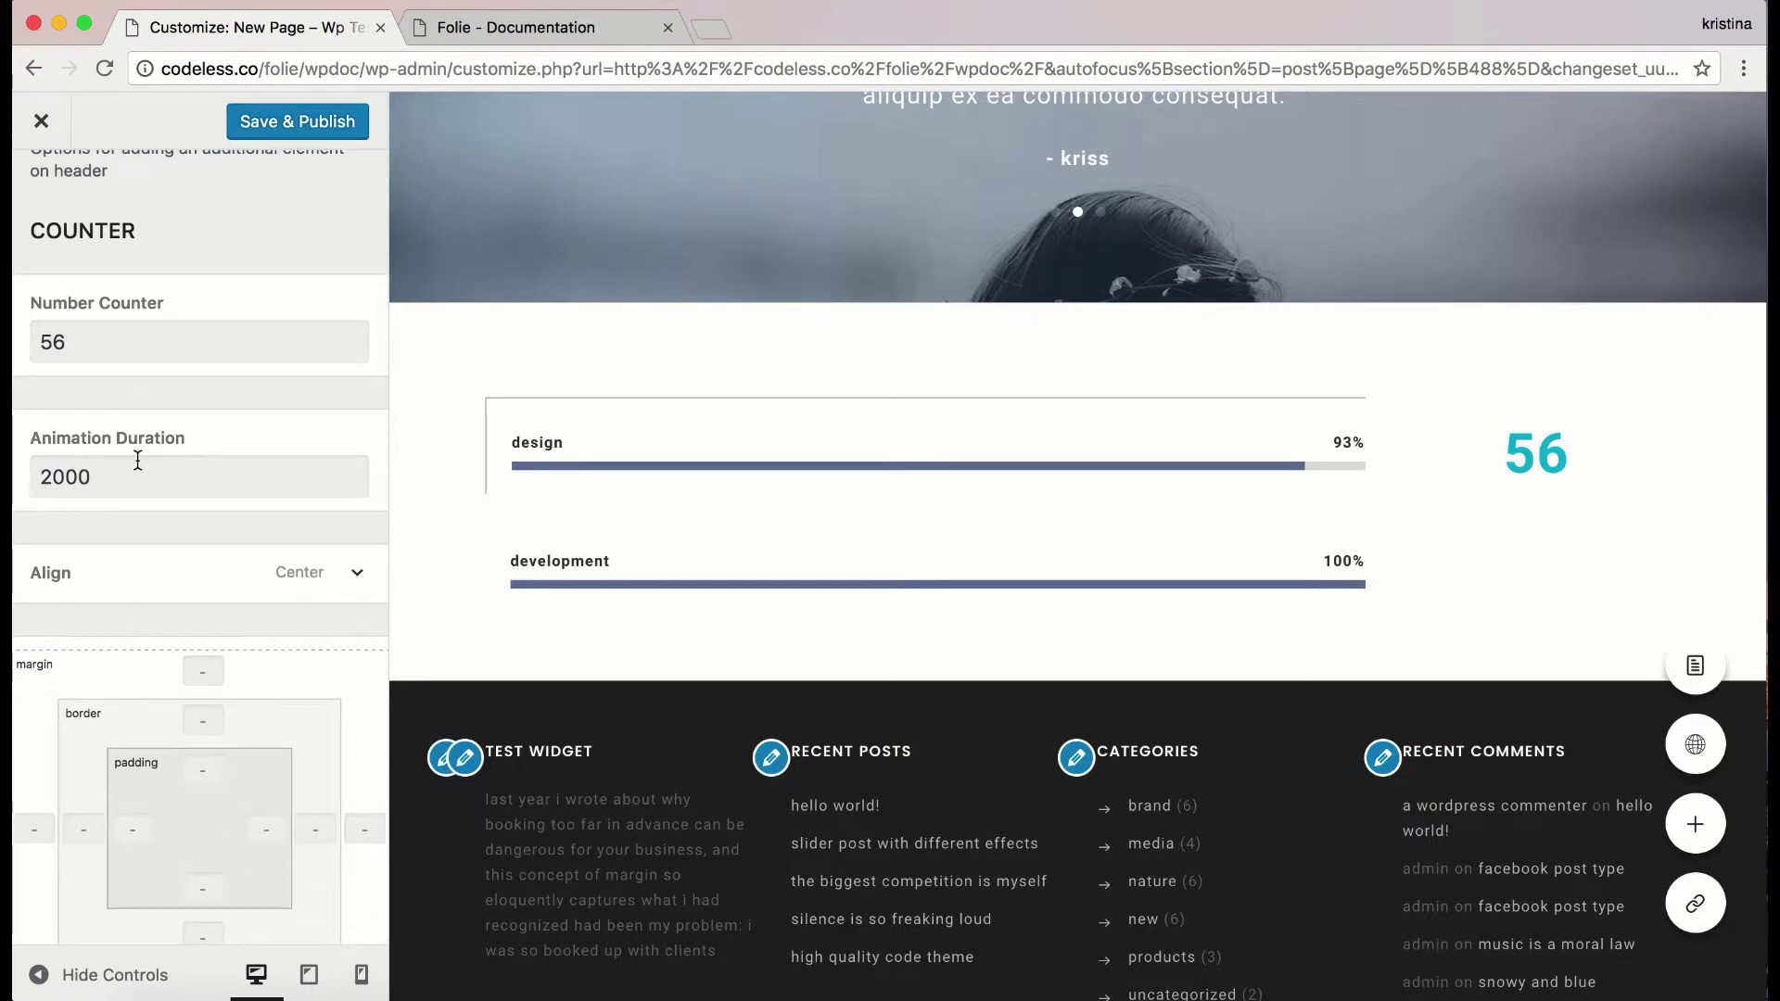
pyautogui.click(57, 476)
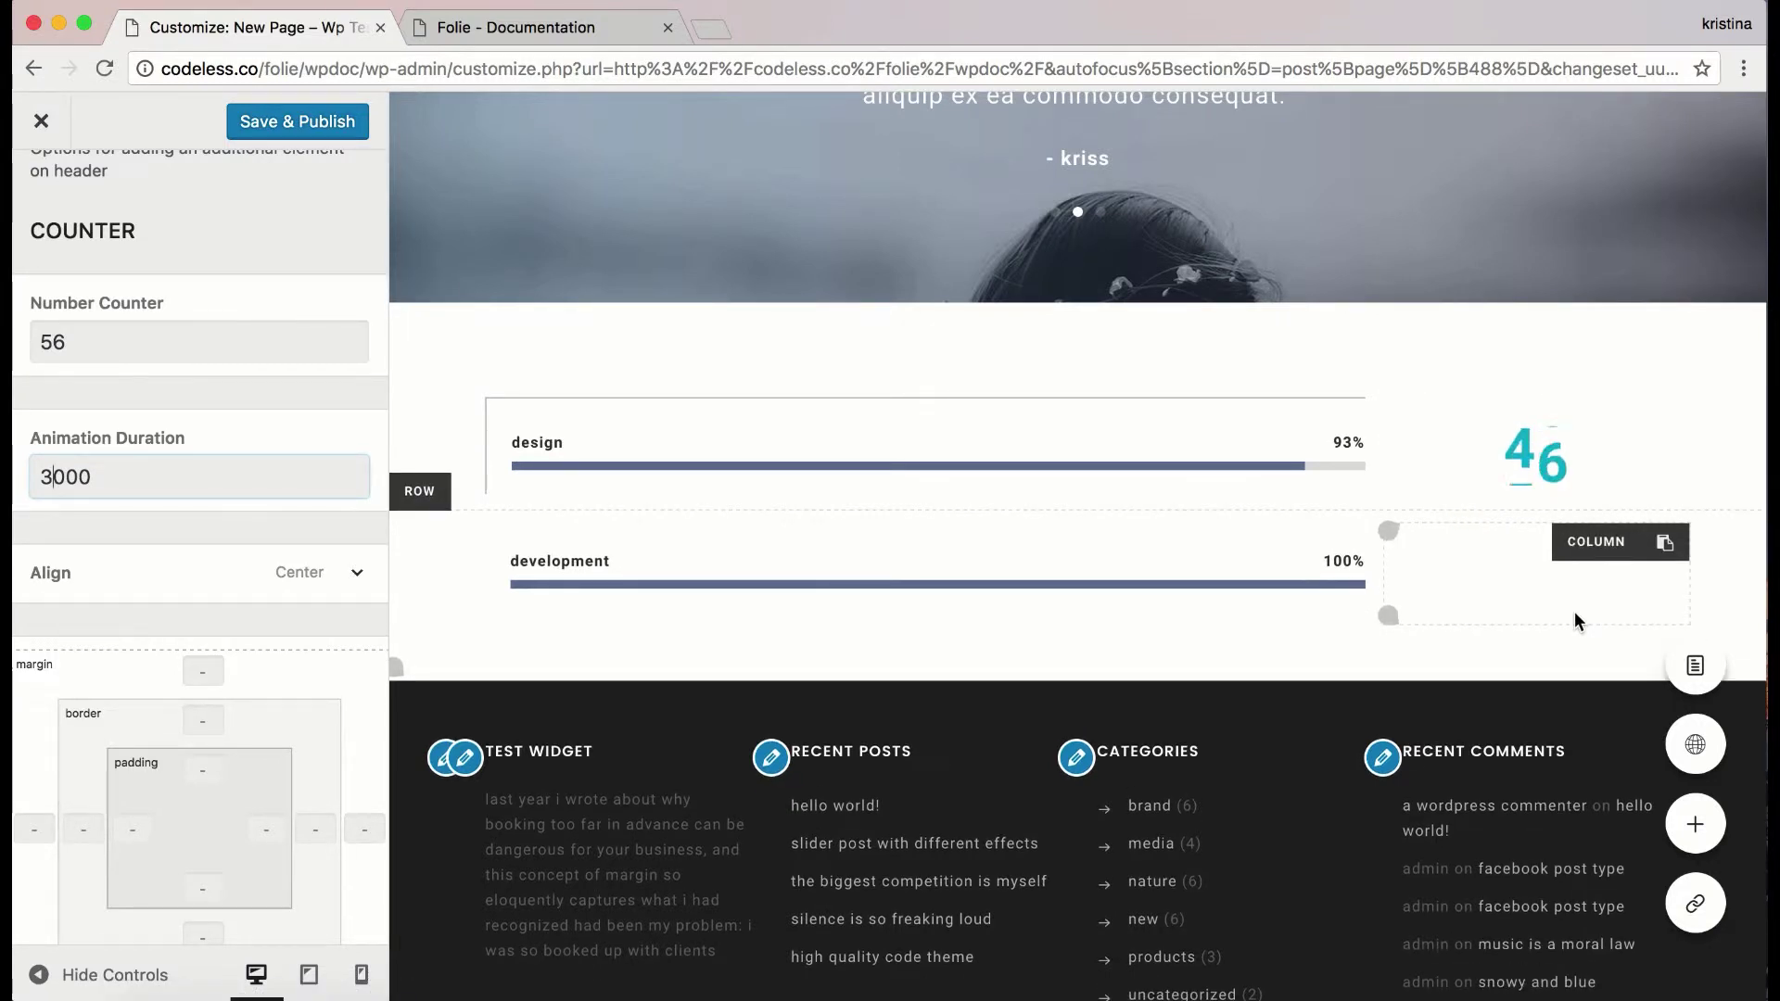
pyautogui.scroll(-1, 243, 548)
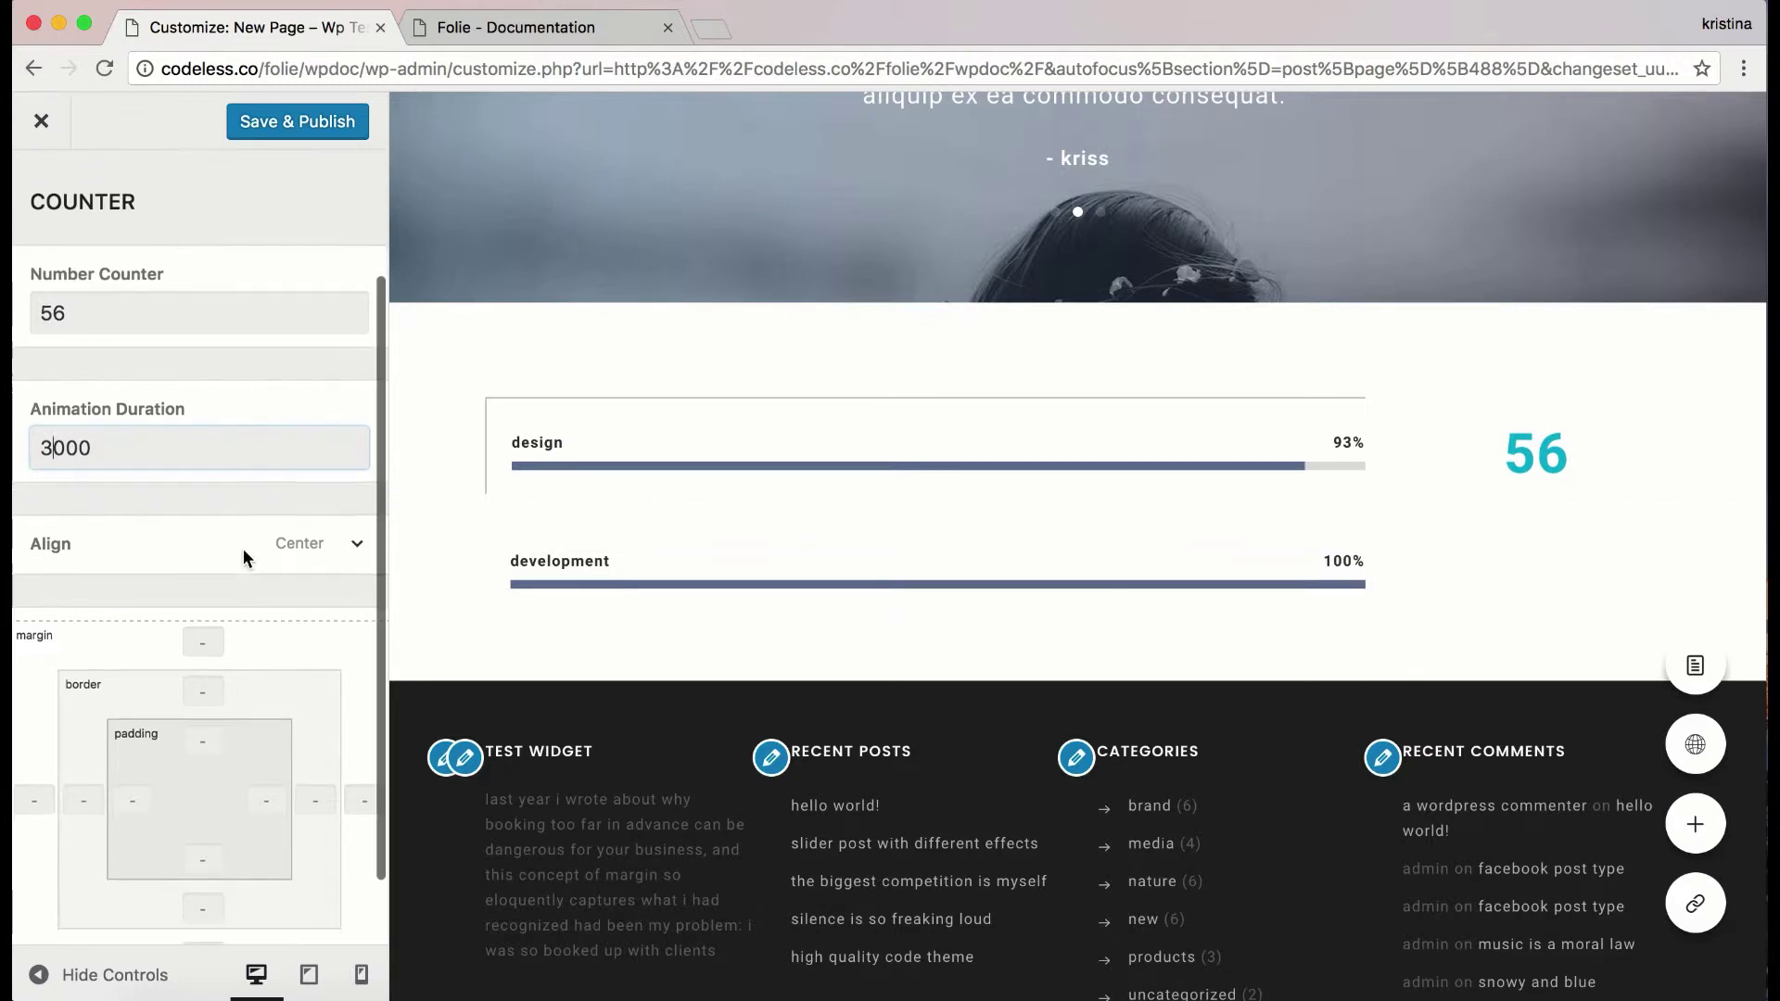
pyautogui.scroll(-1, 191, 781)
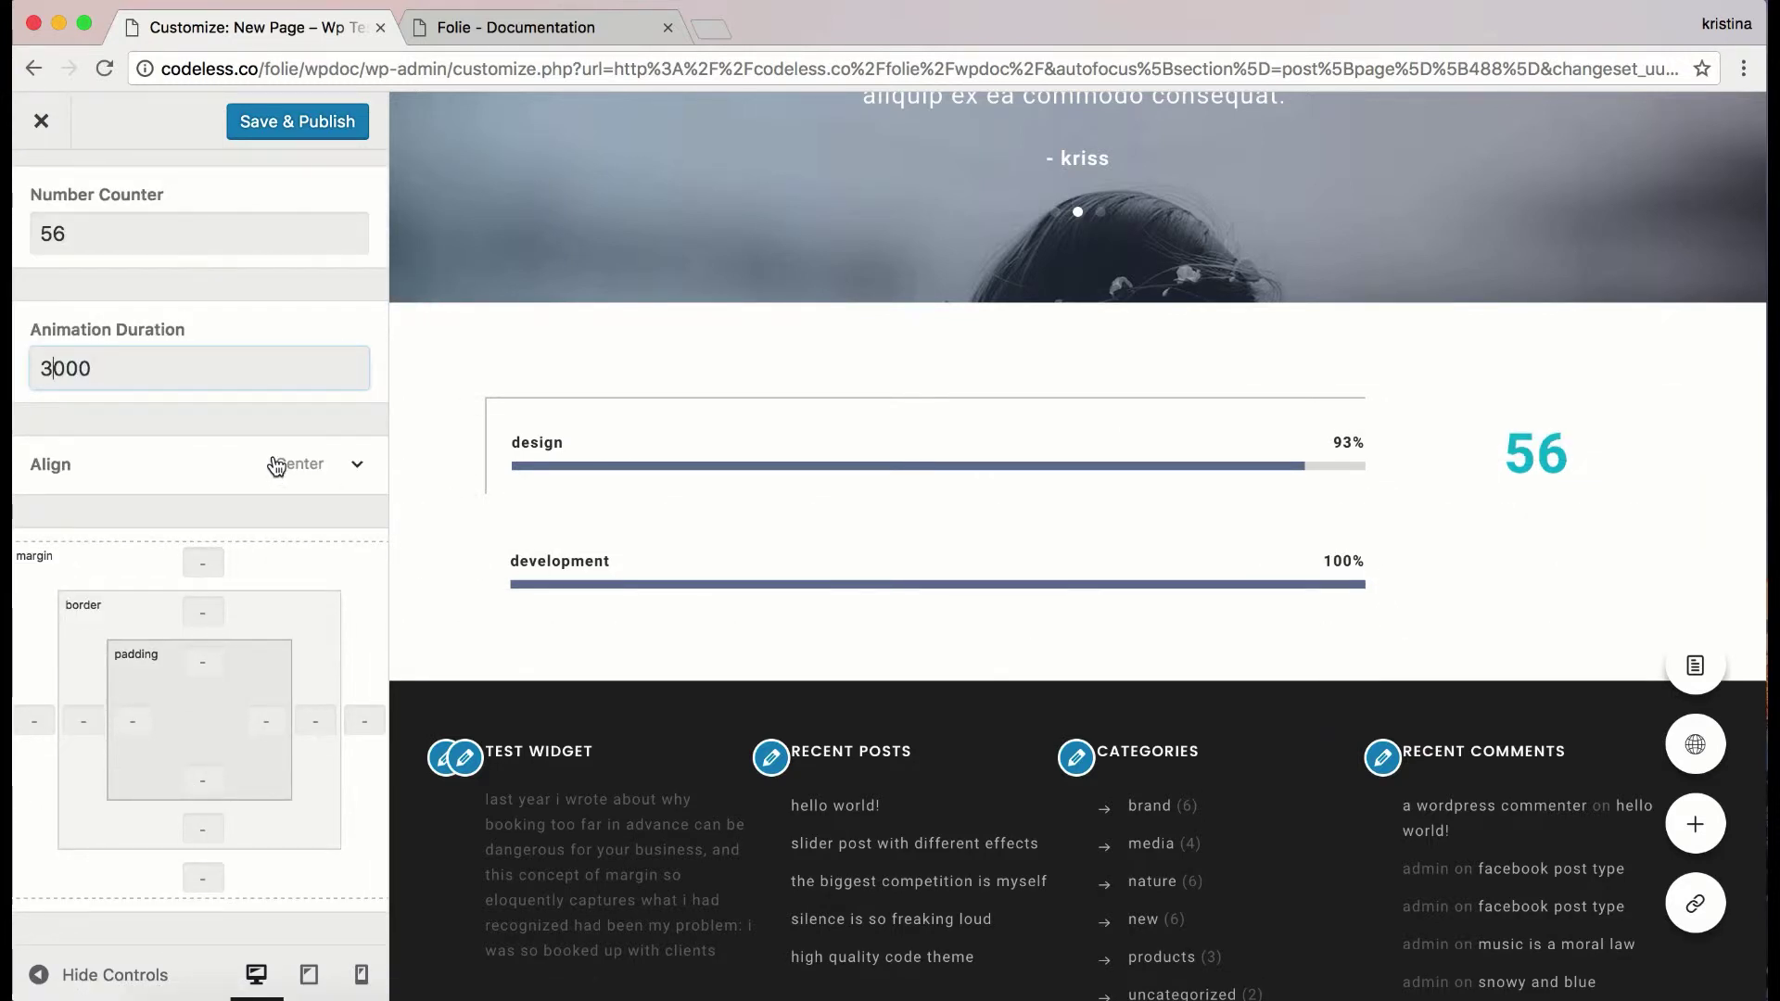
pyautogui.scroll(4, 273, 456)
pyautogui.click(48, 197)
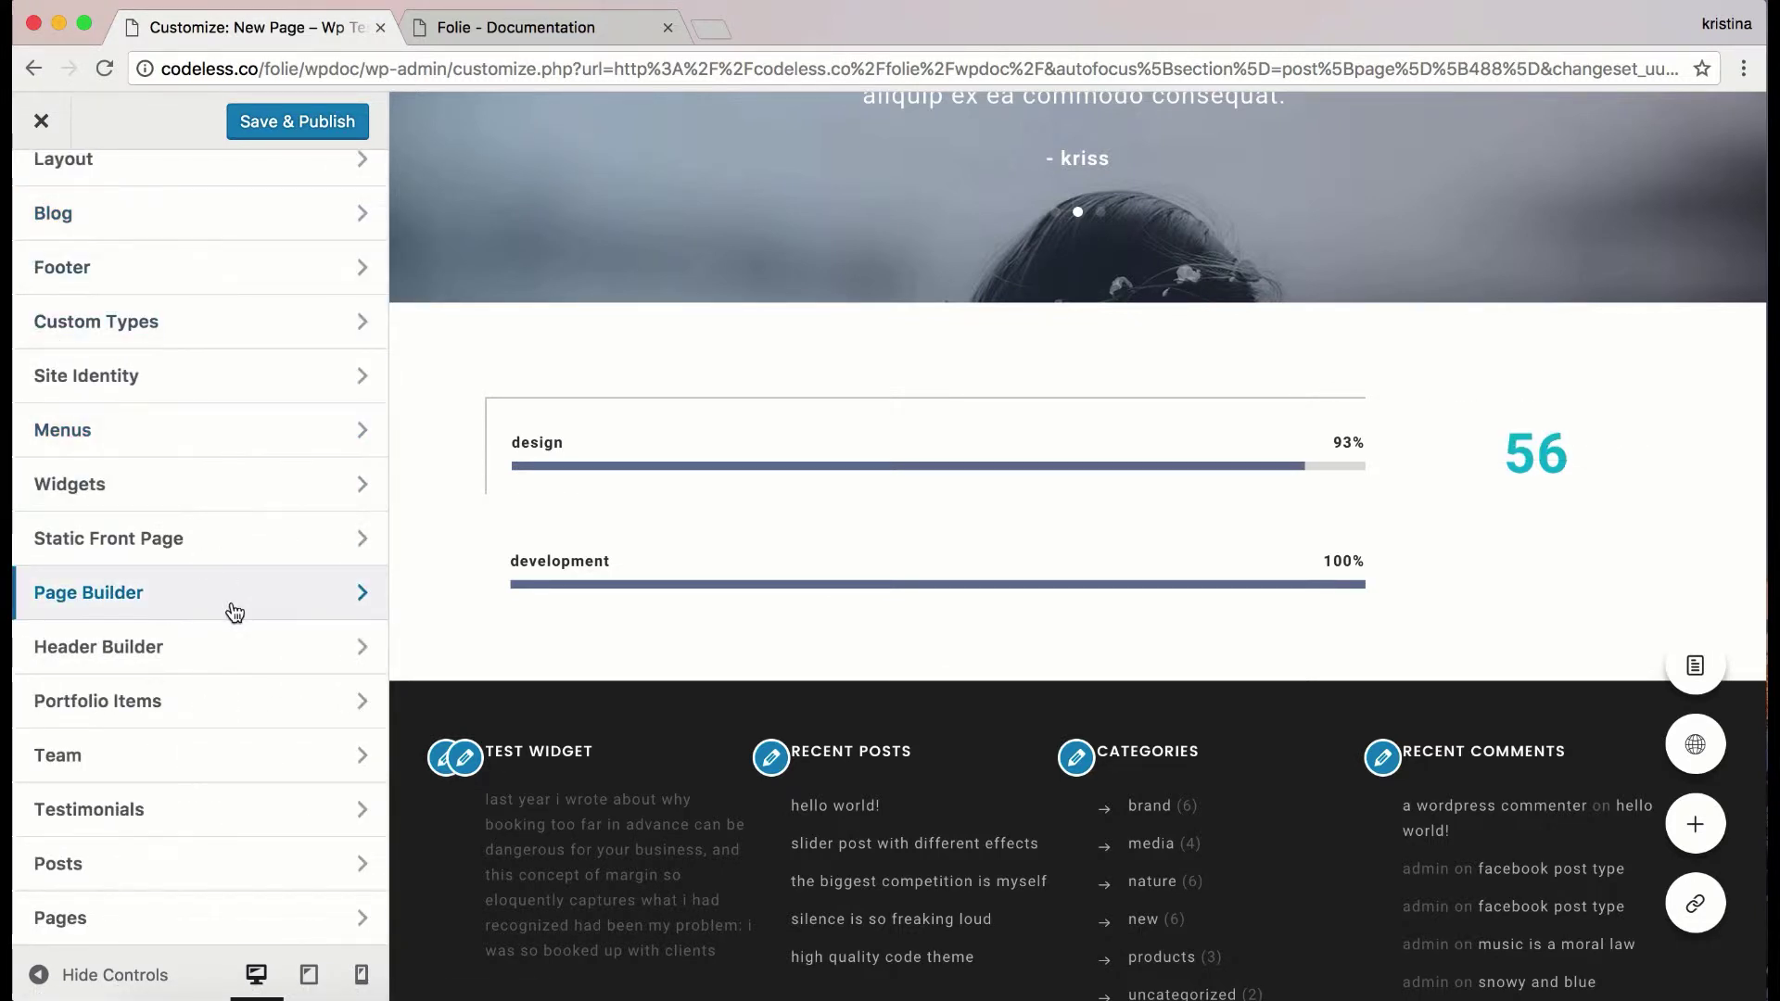
# - Set the Styling Primary Accent Color to dark slate #49546d
pyautogui.scroll(5, 232, 602)
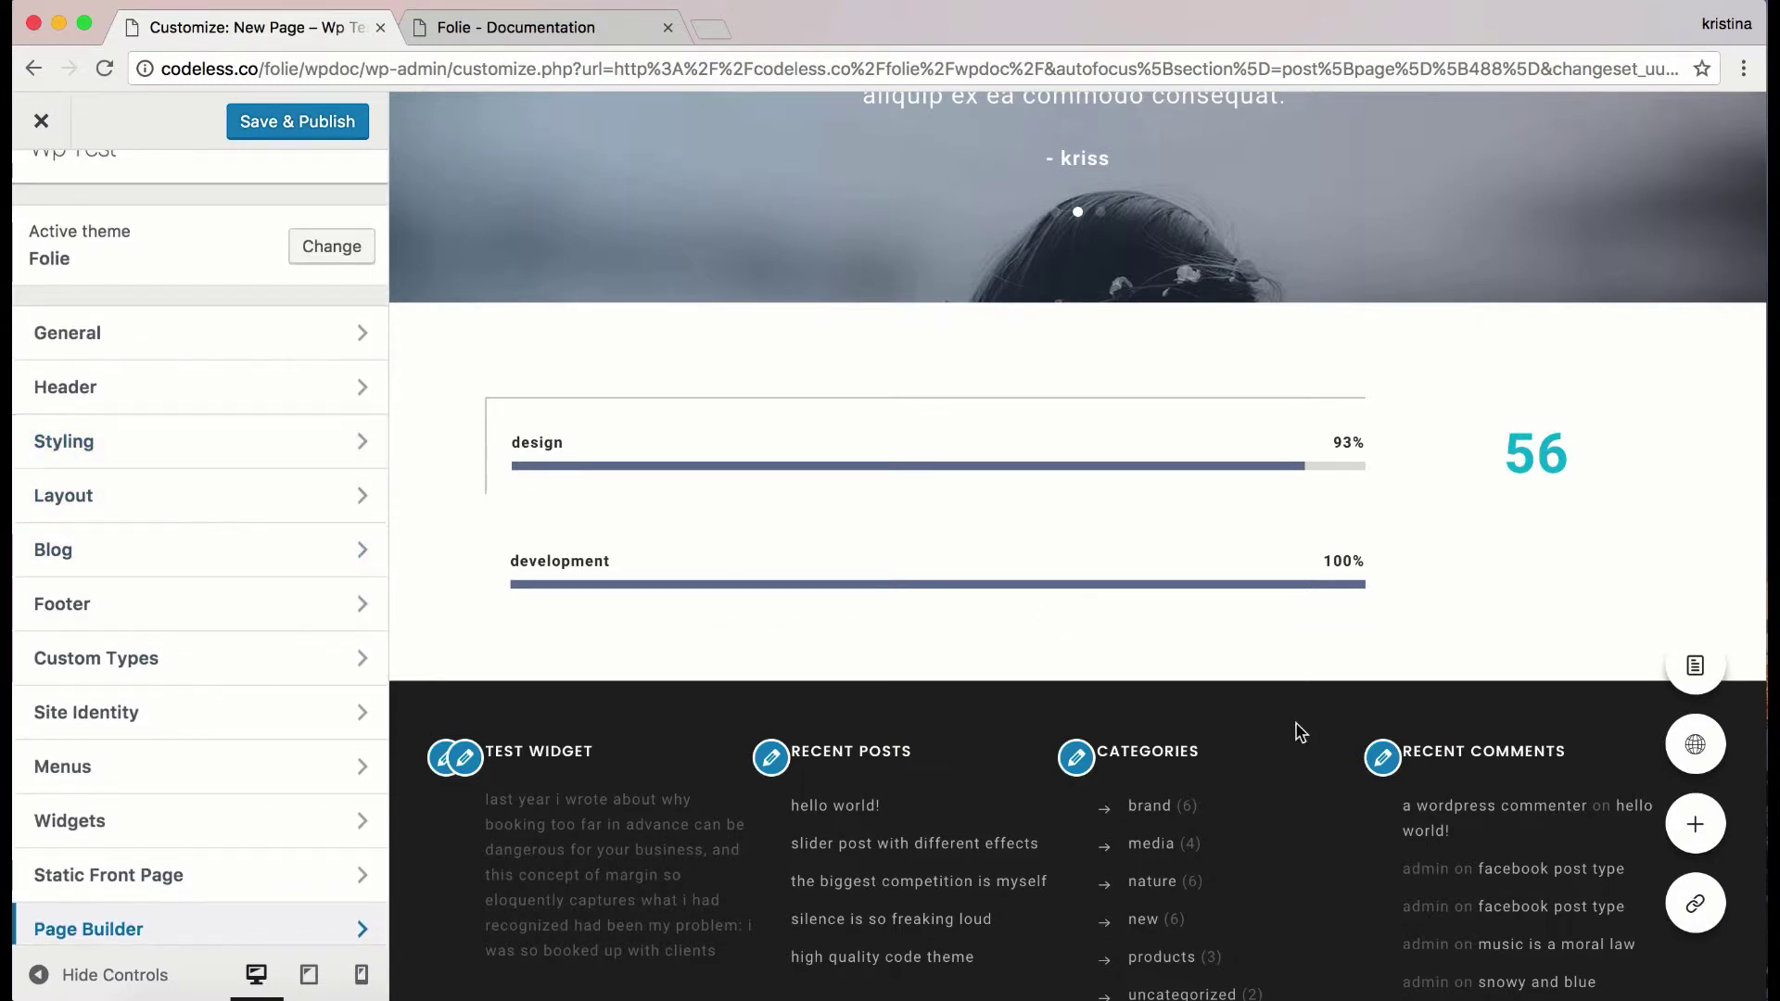
pyautogui.click(1725, 750)
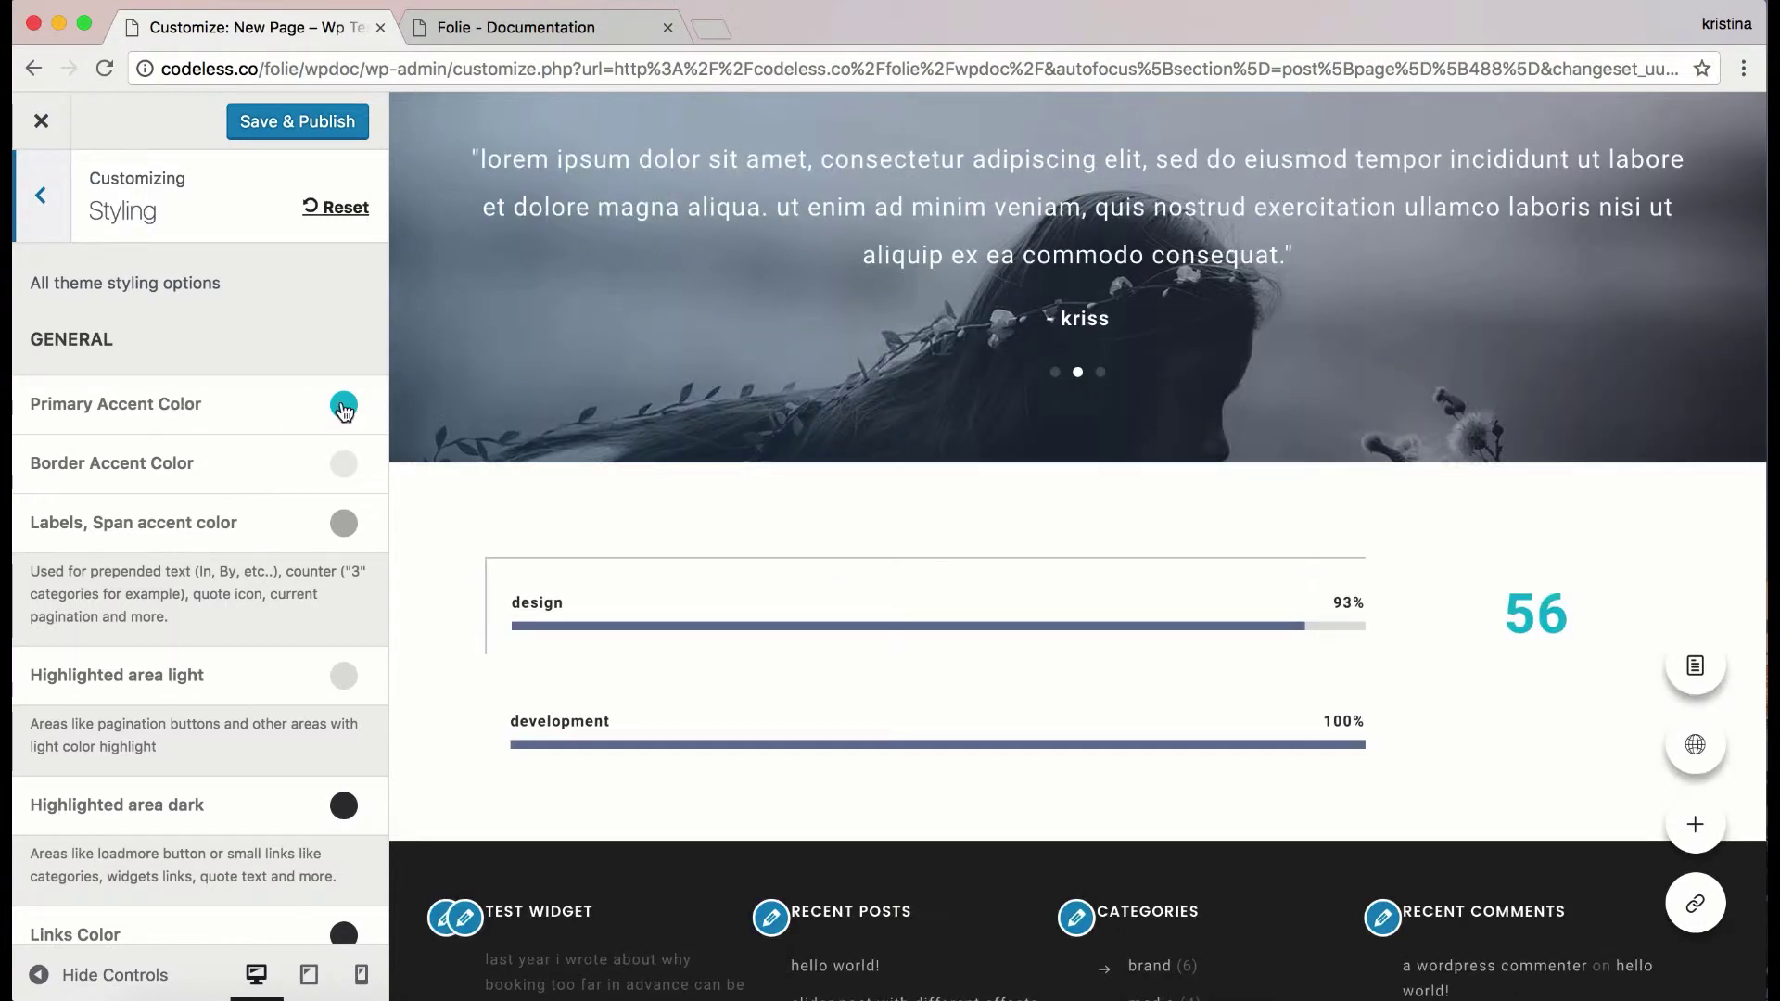
pyautogui.click(343, 406)
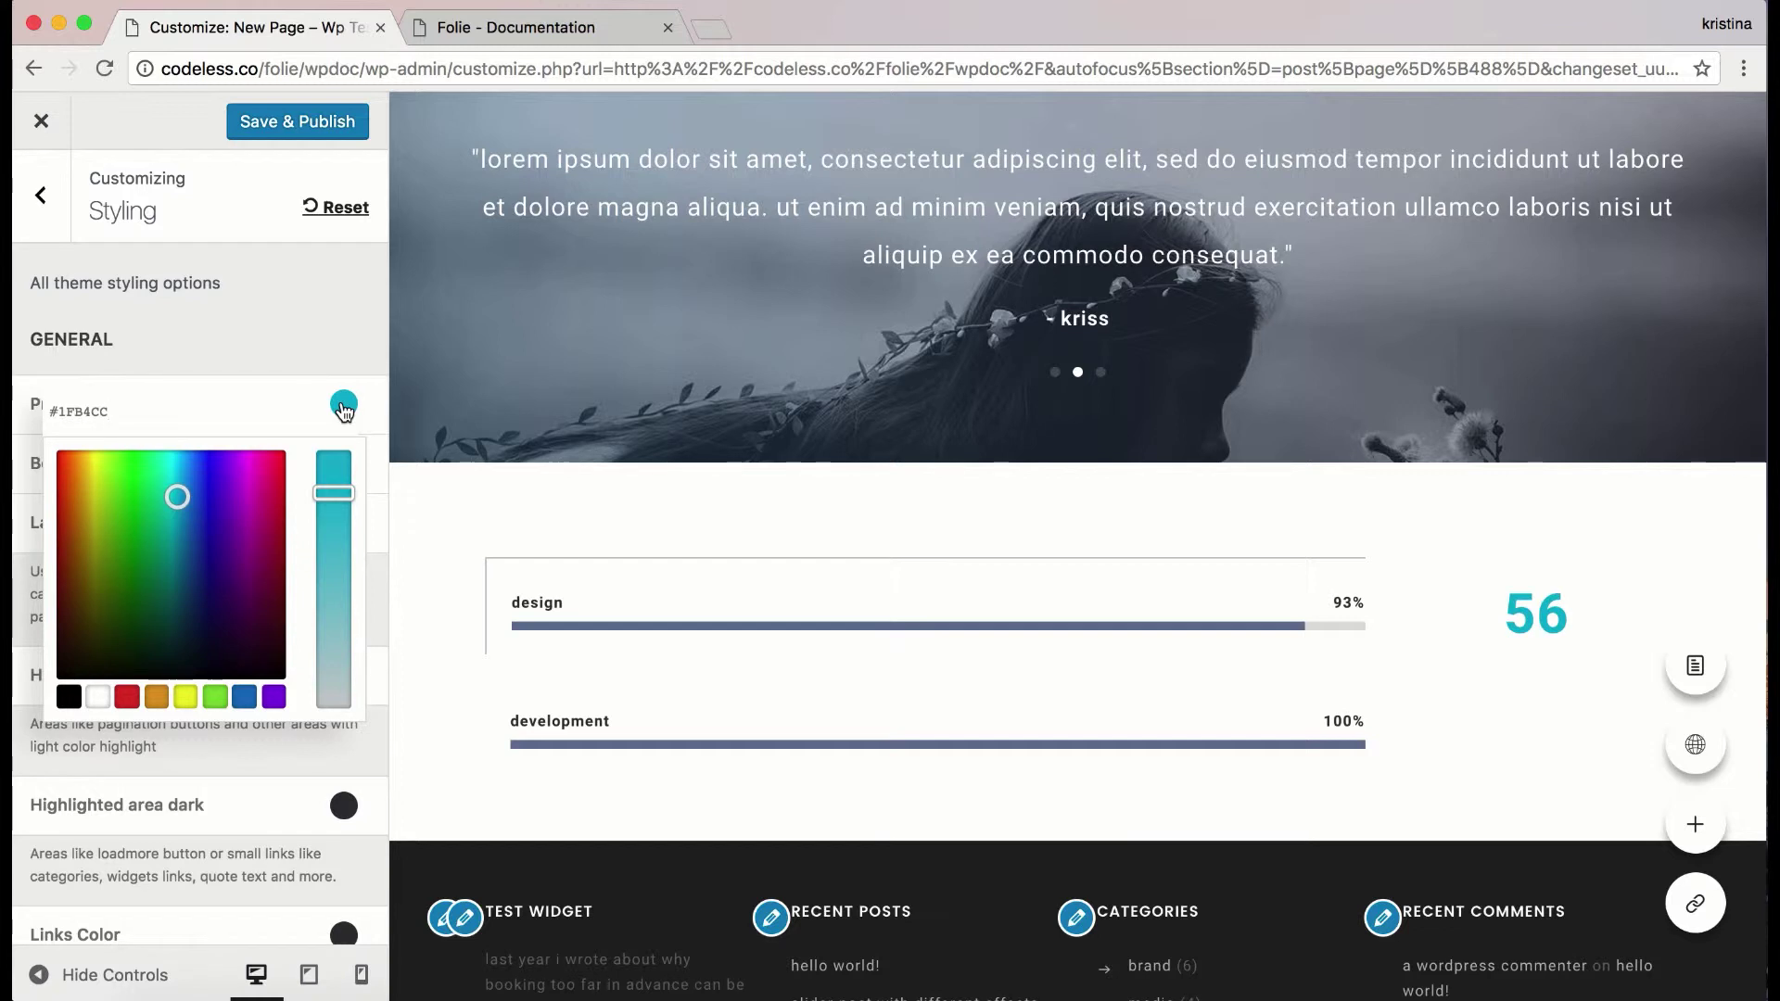
pyautogui.moveTo(334, 496); pyautogui.dragTo(362, 641)
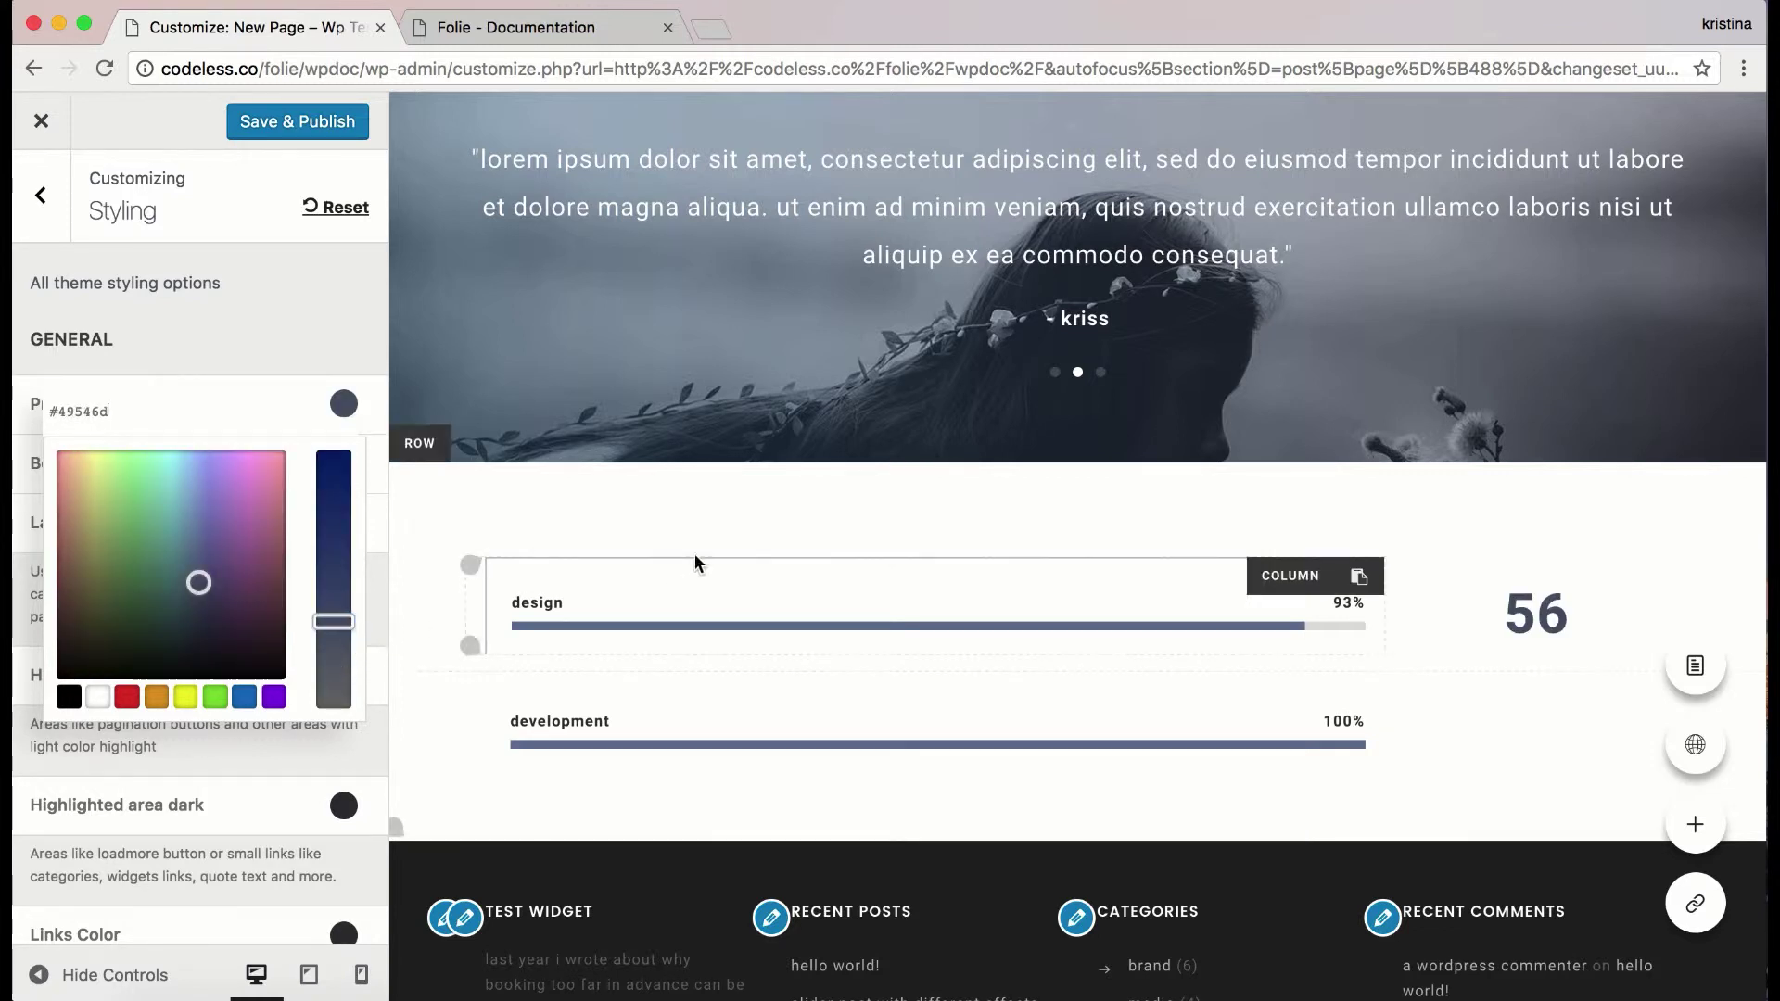
pyautogui.click(349, 422)
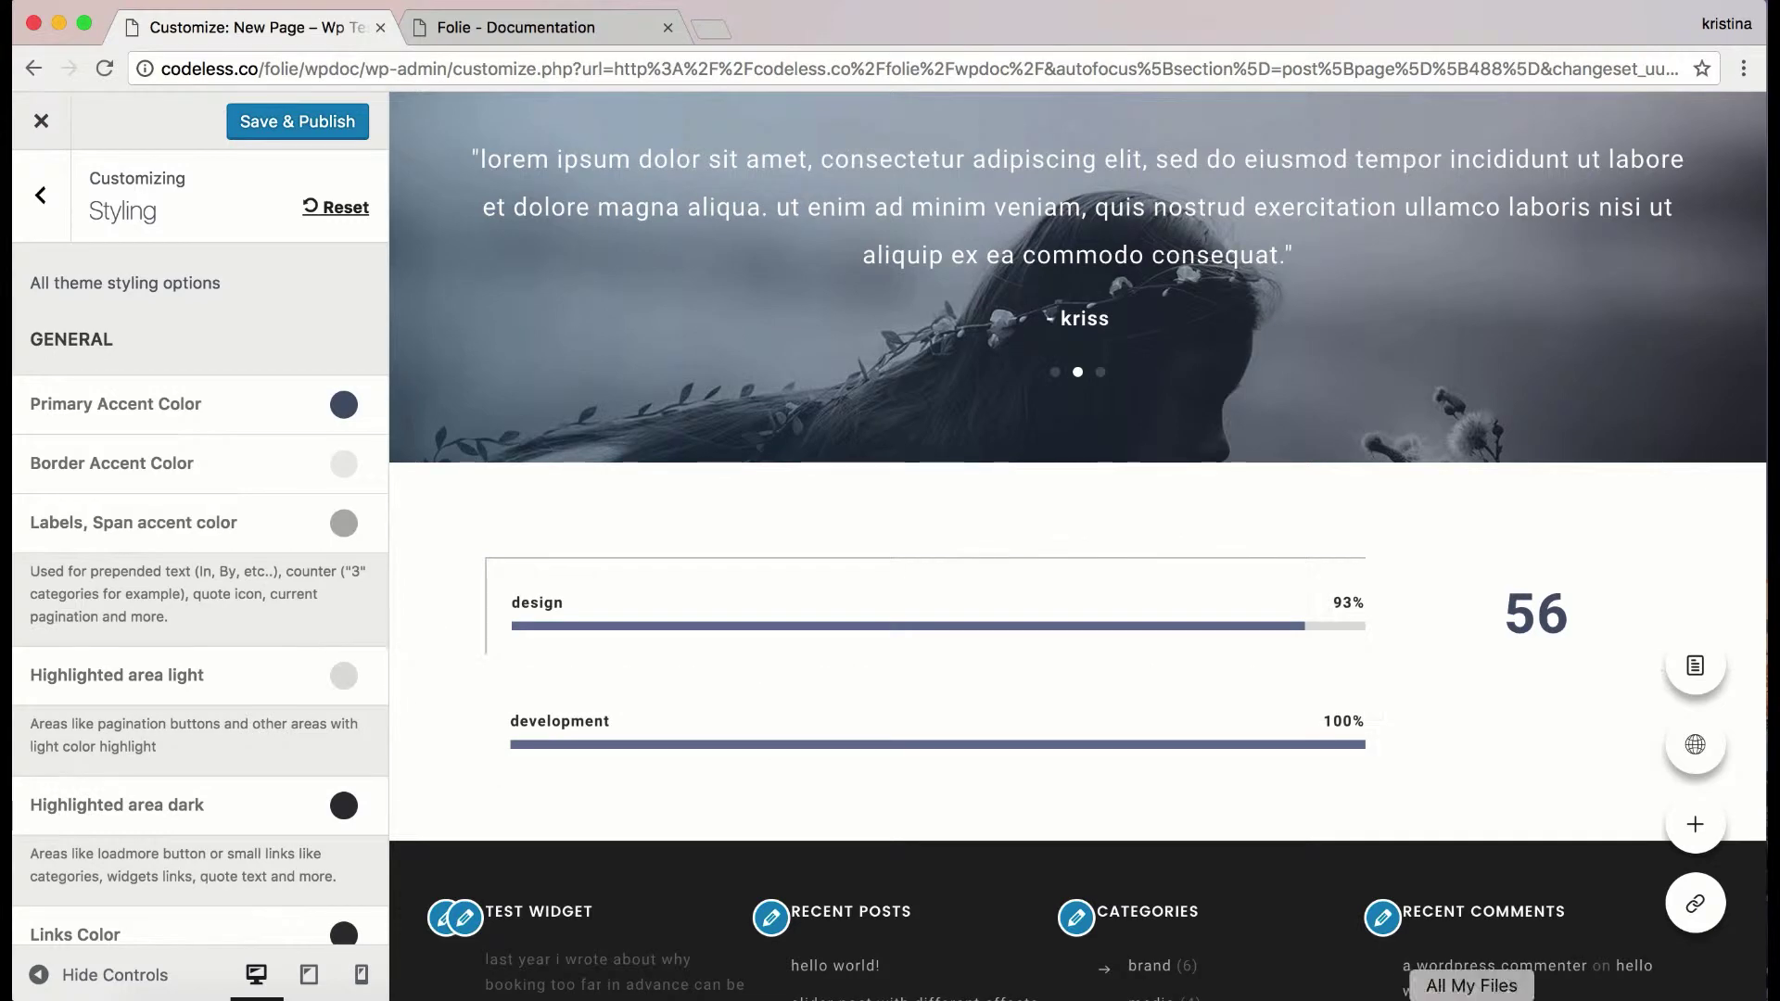
pyautogui.scroll(-3, 649, 557)
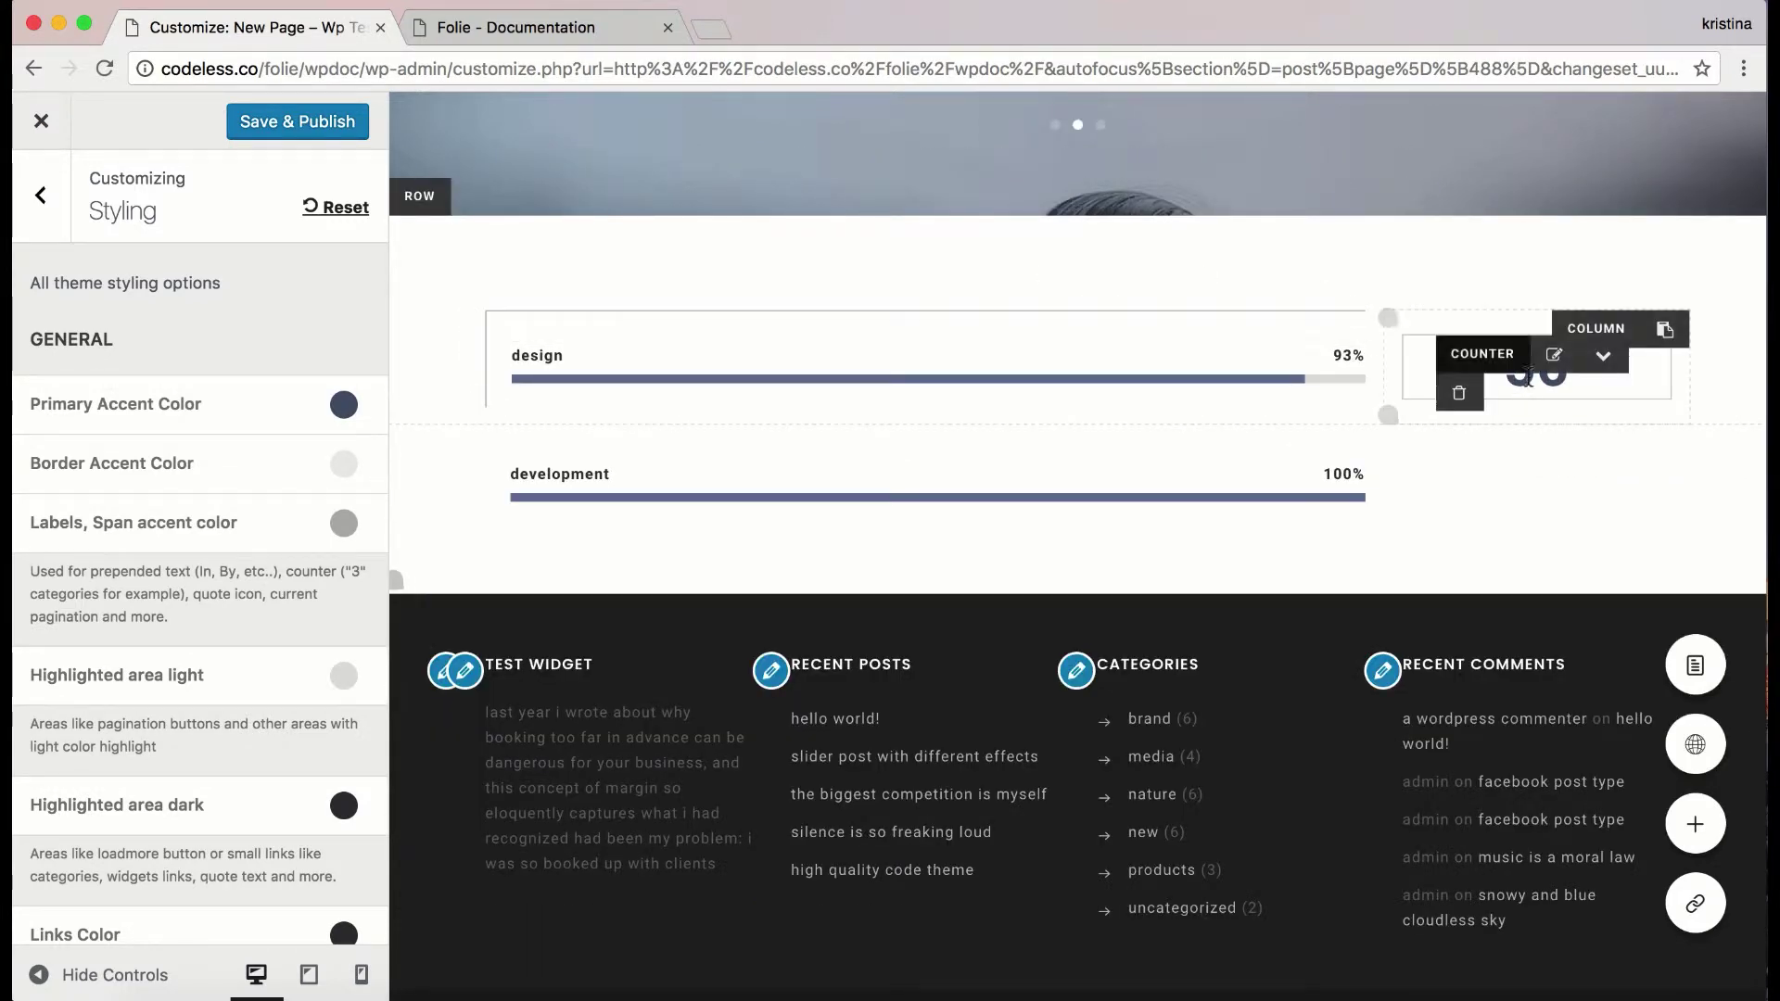
# - Add a 'projects' text element under the counter with custom typography in colour #000c54
pyautogui.click(1388, 418)
pyautogui.scroll(3, 1124, 649)
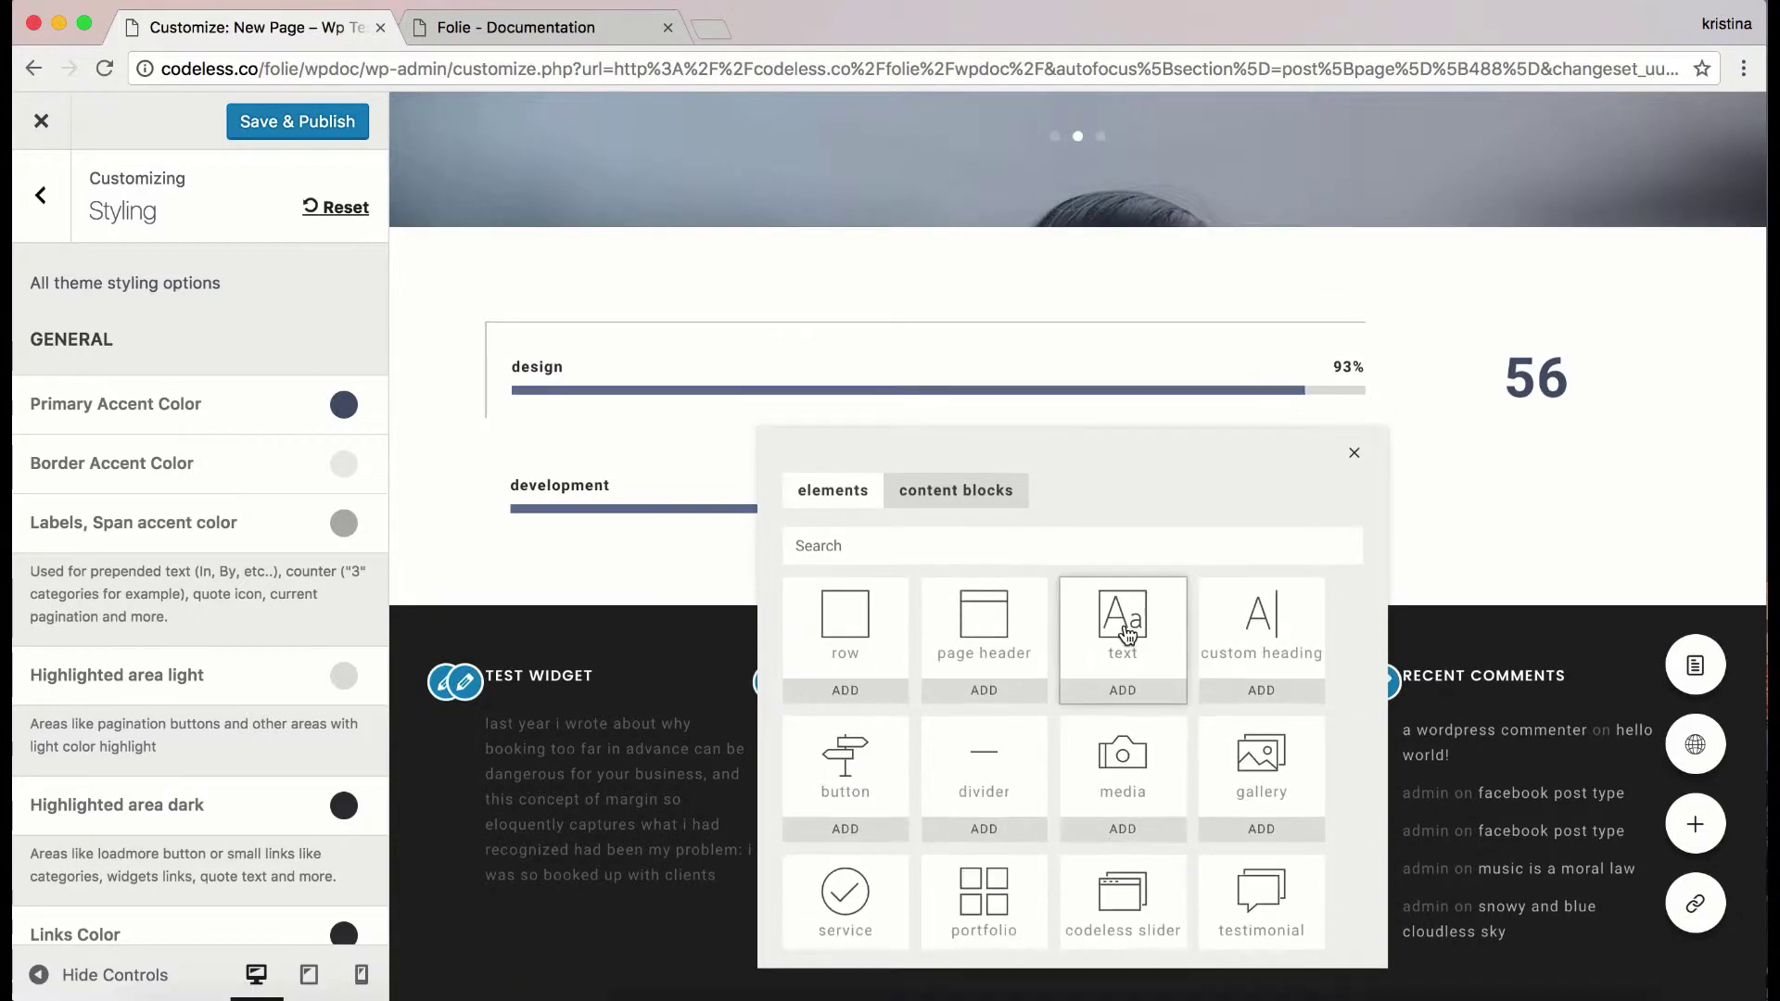
pyautogui.click(1123, 691)
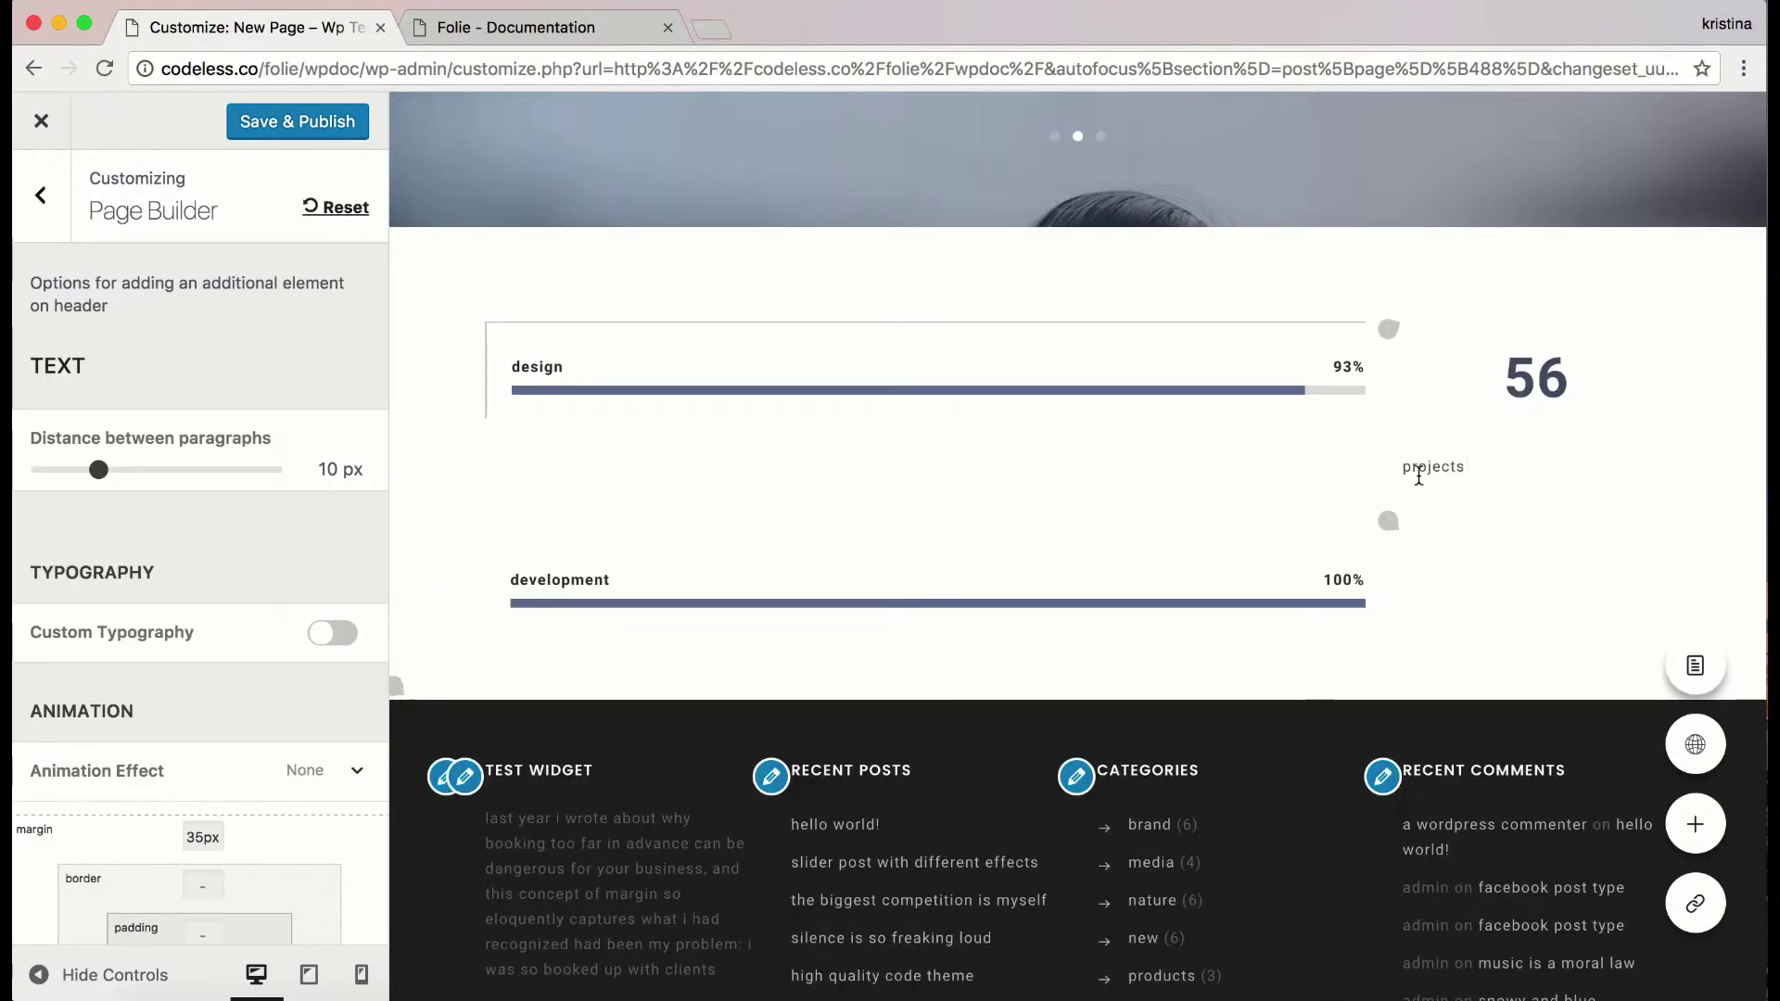
pyautogui.click(332, 632)
pyautogui.scroll(-1, 343, 667)
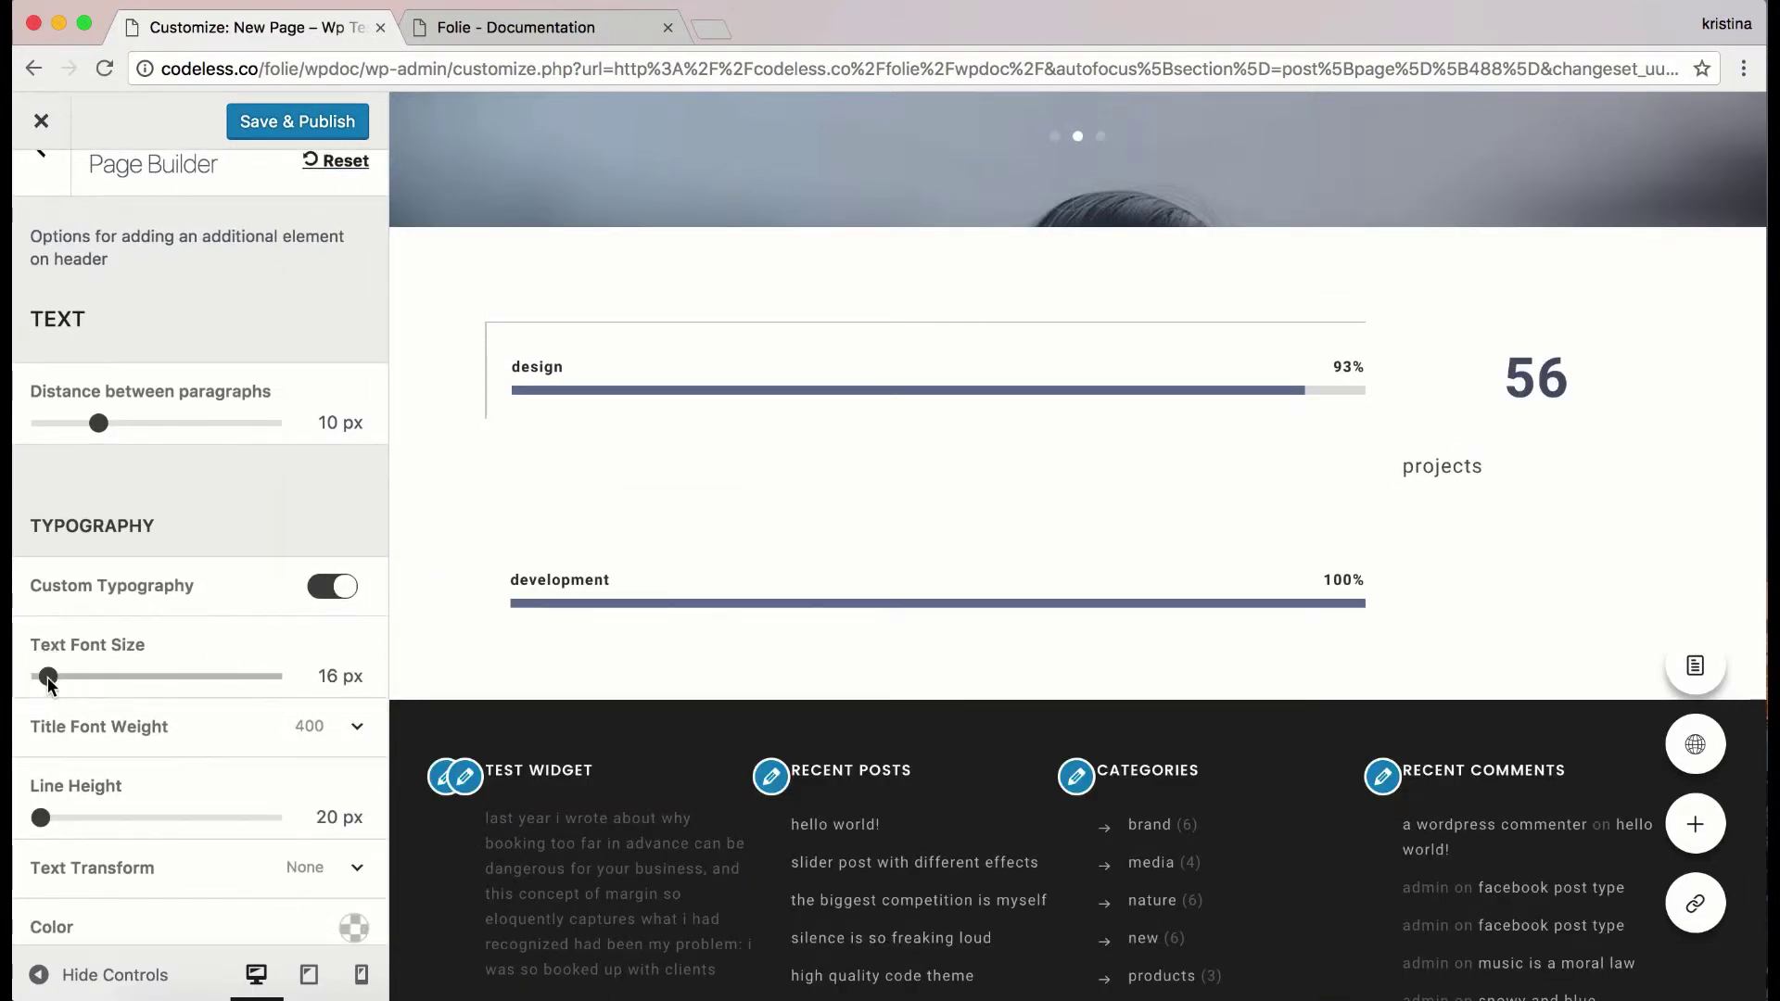
pyautogui.scroll(-3, 139, 732)
pyautogui.click(349, 732)
pyautogui.scroll(-3, 293, 864)
pyautogui.click(39, 510)
pyautogui.write('#000c54')
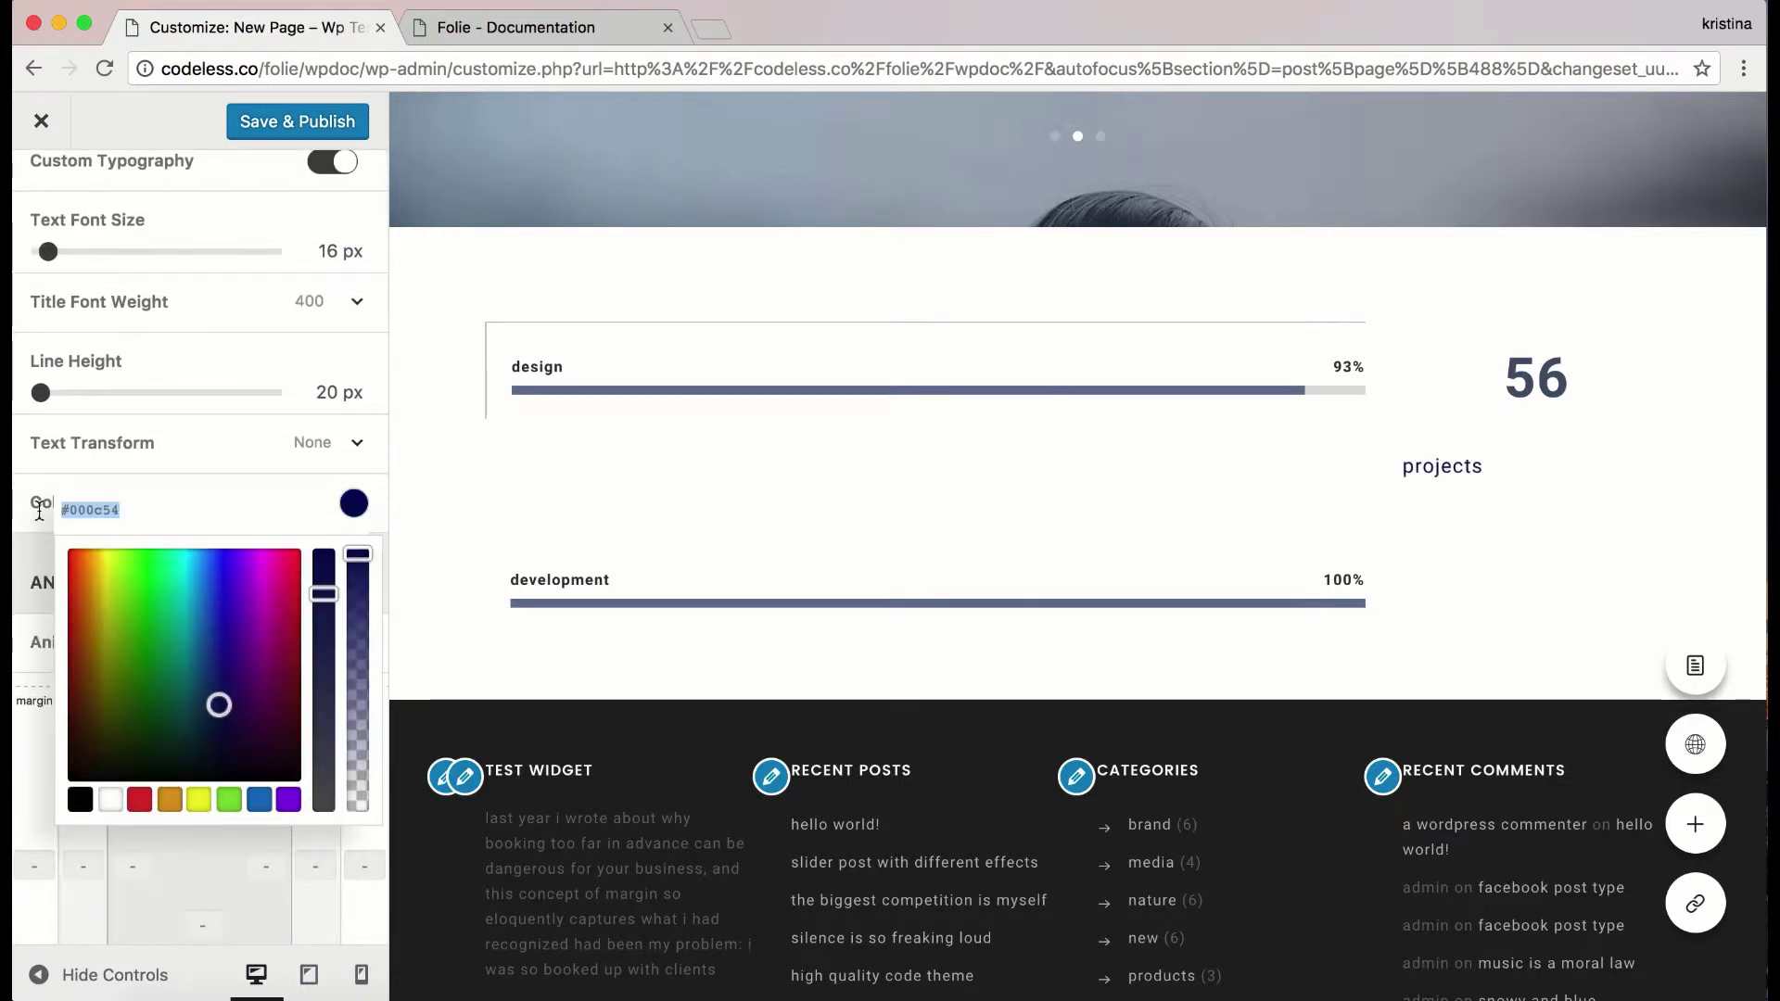
pyautogui.click(449, 572)
# - Set the counter column's Horizontal Align to Middle
pyautogui.scroll(5, 120, 601)
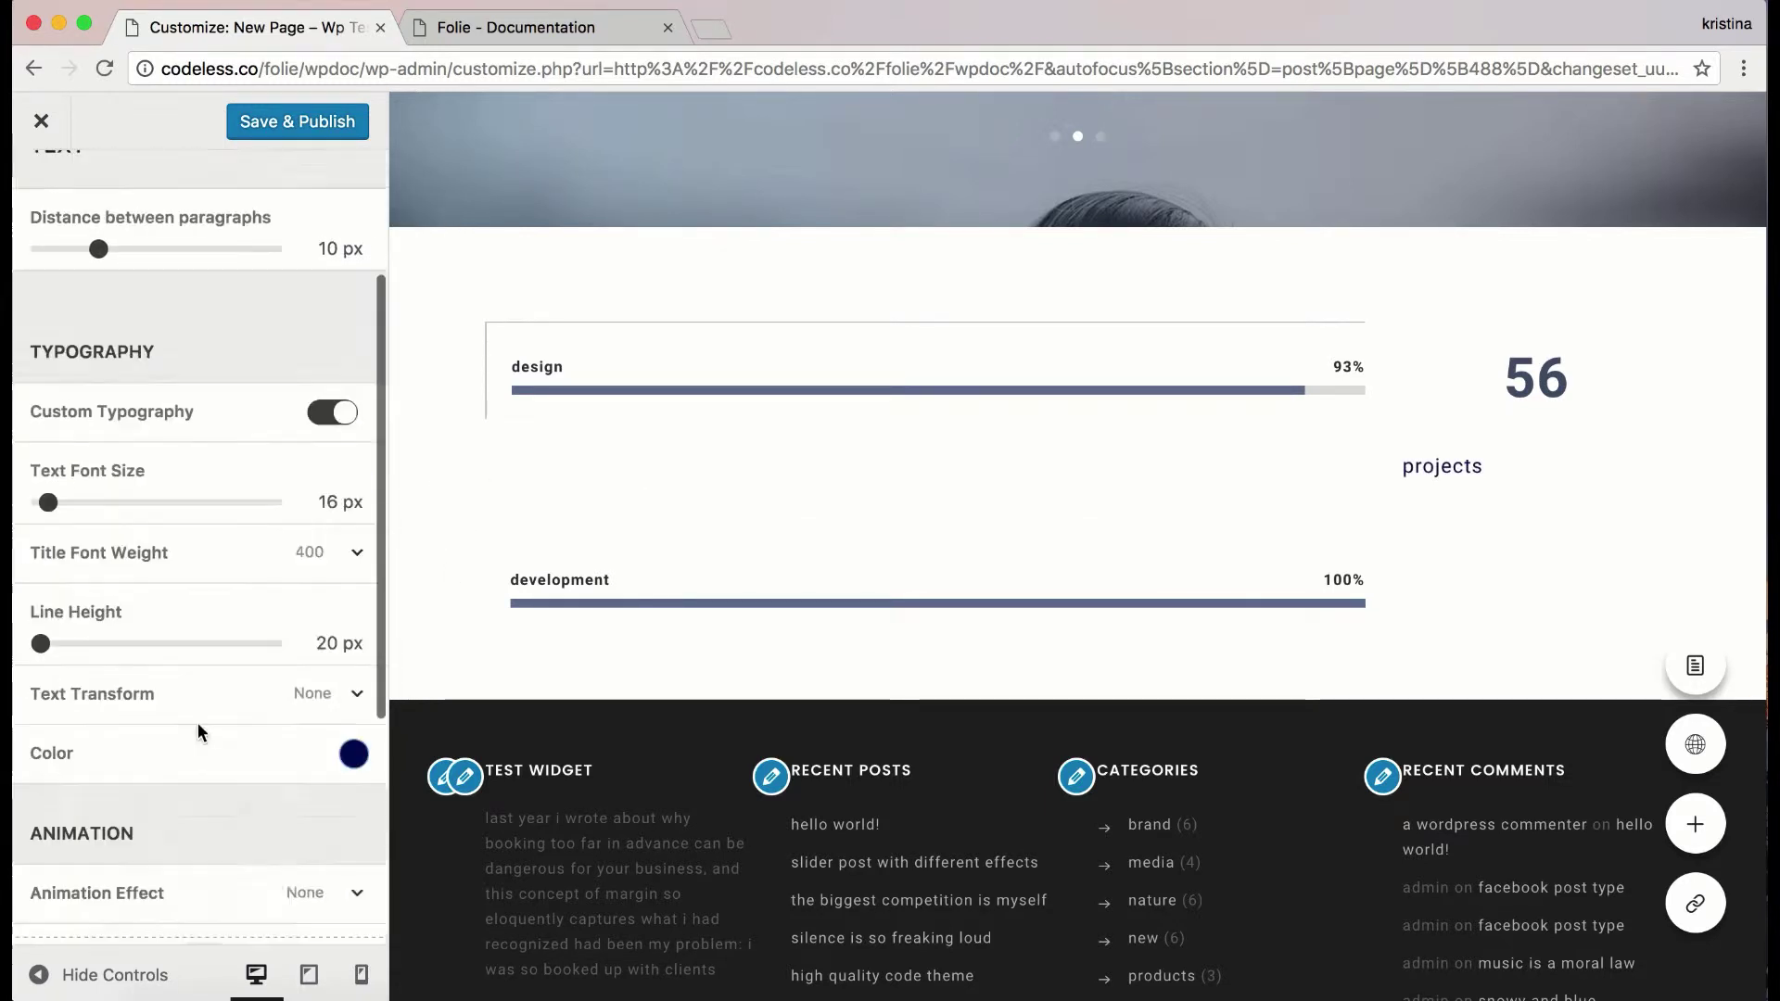
pyautogui.click(1613, 345)
pyautogui.scroll(-2, 333, 454)
pyautogui.click(334, 454)
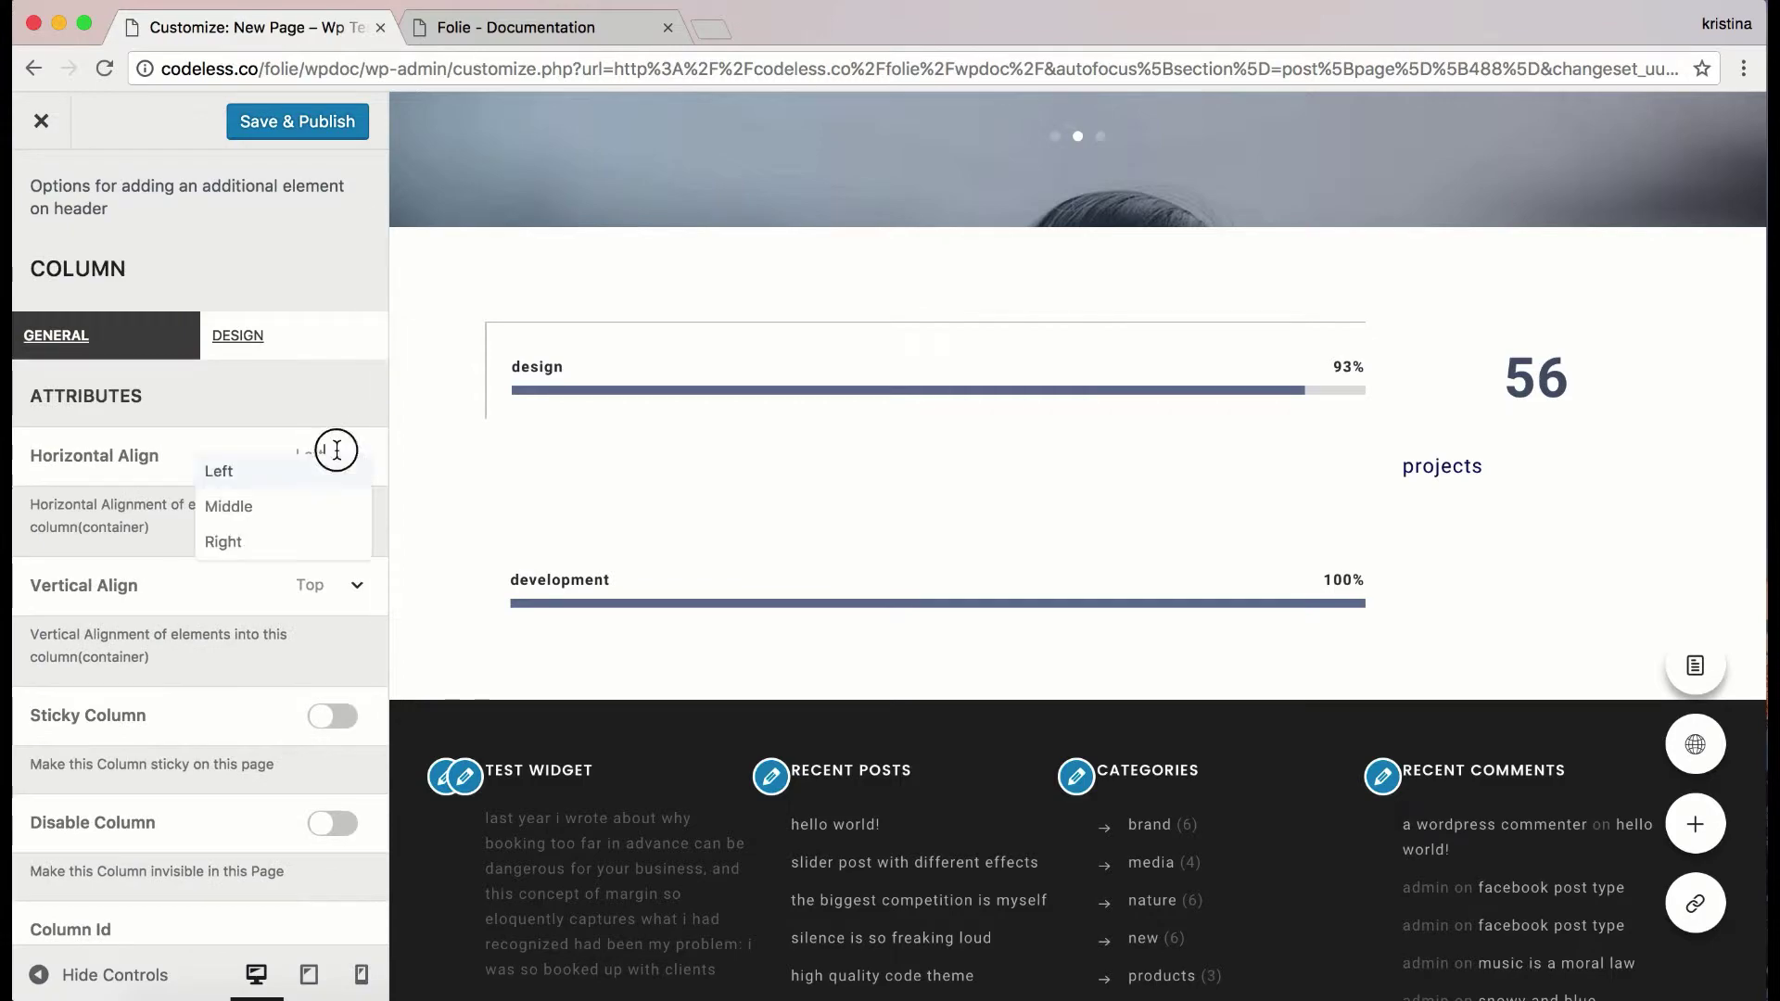
pyautogui.click(272, 500)
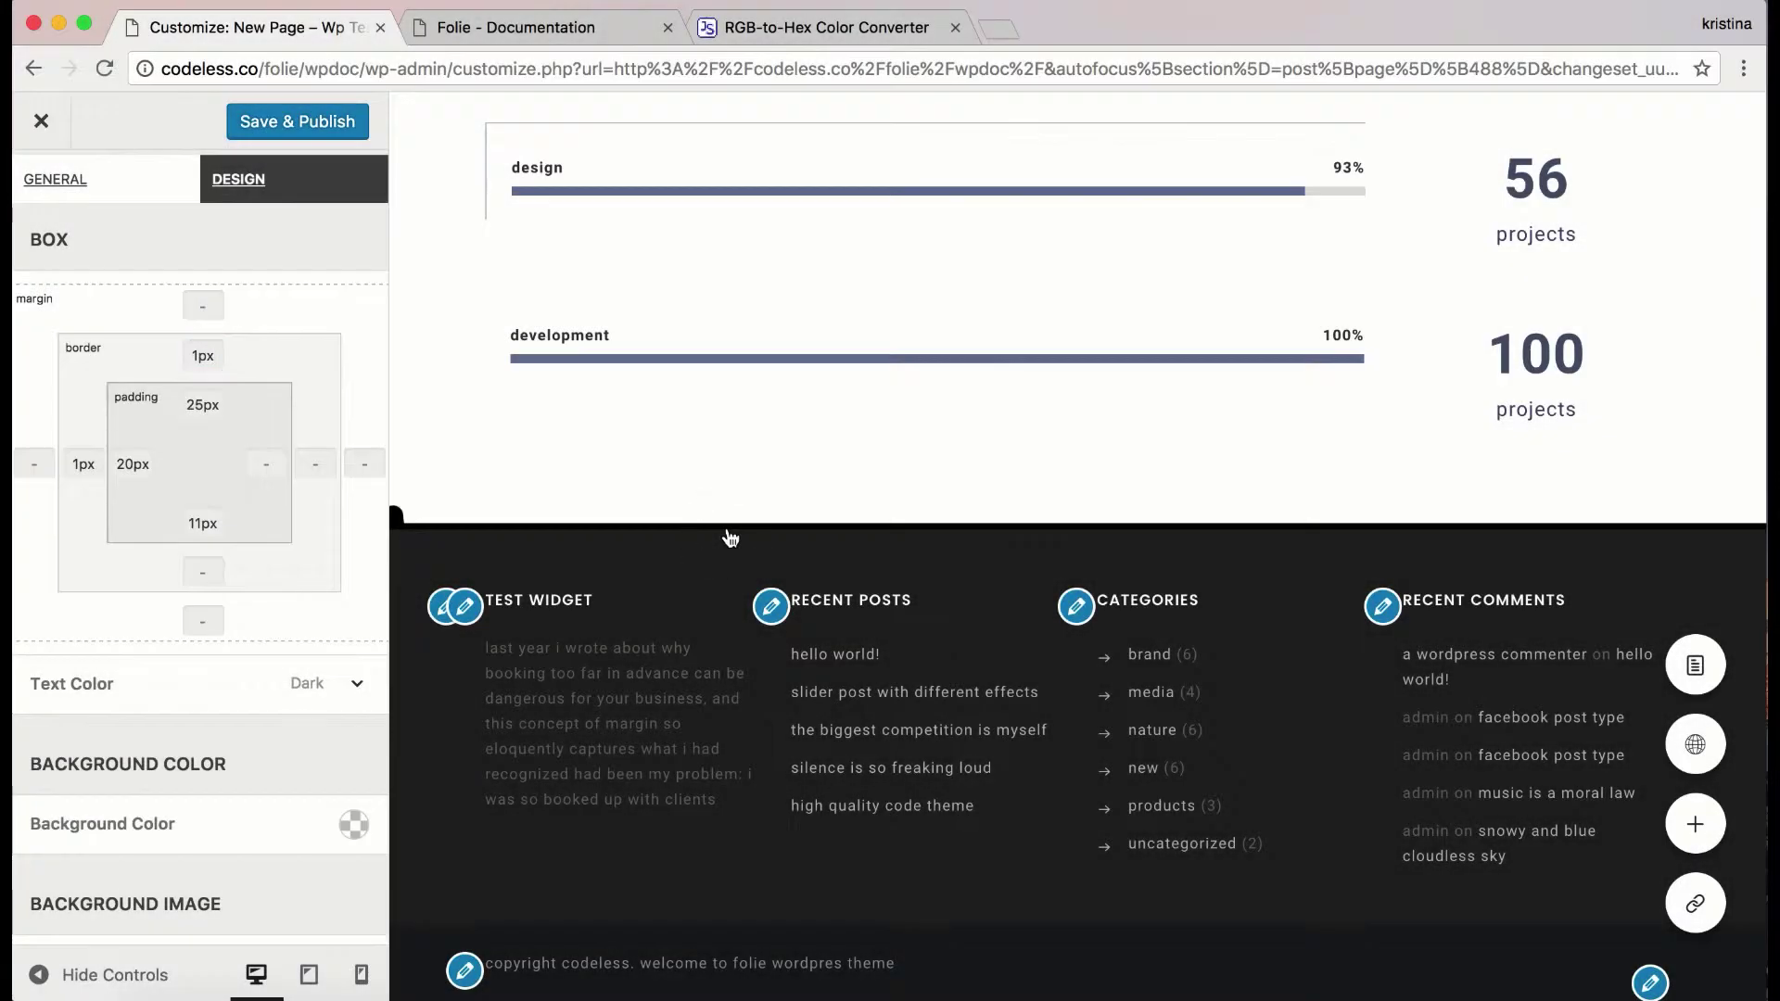
# - Add a Contact Form 7 element showing Contact form 1, then close the RGB-to-Hex converter tab
pyautogui.click(731, 538)
pyautogui.scroll(-2, 875, 787)
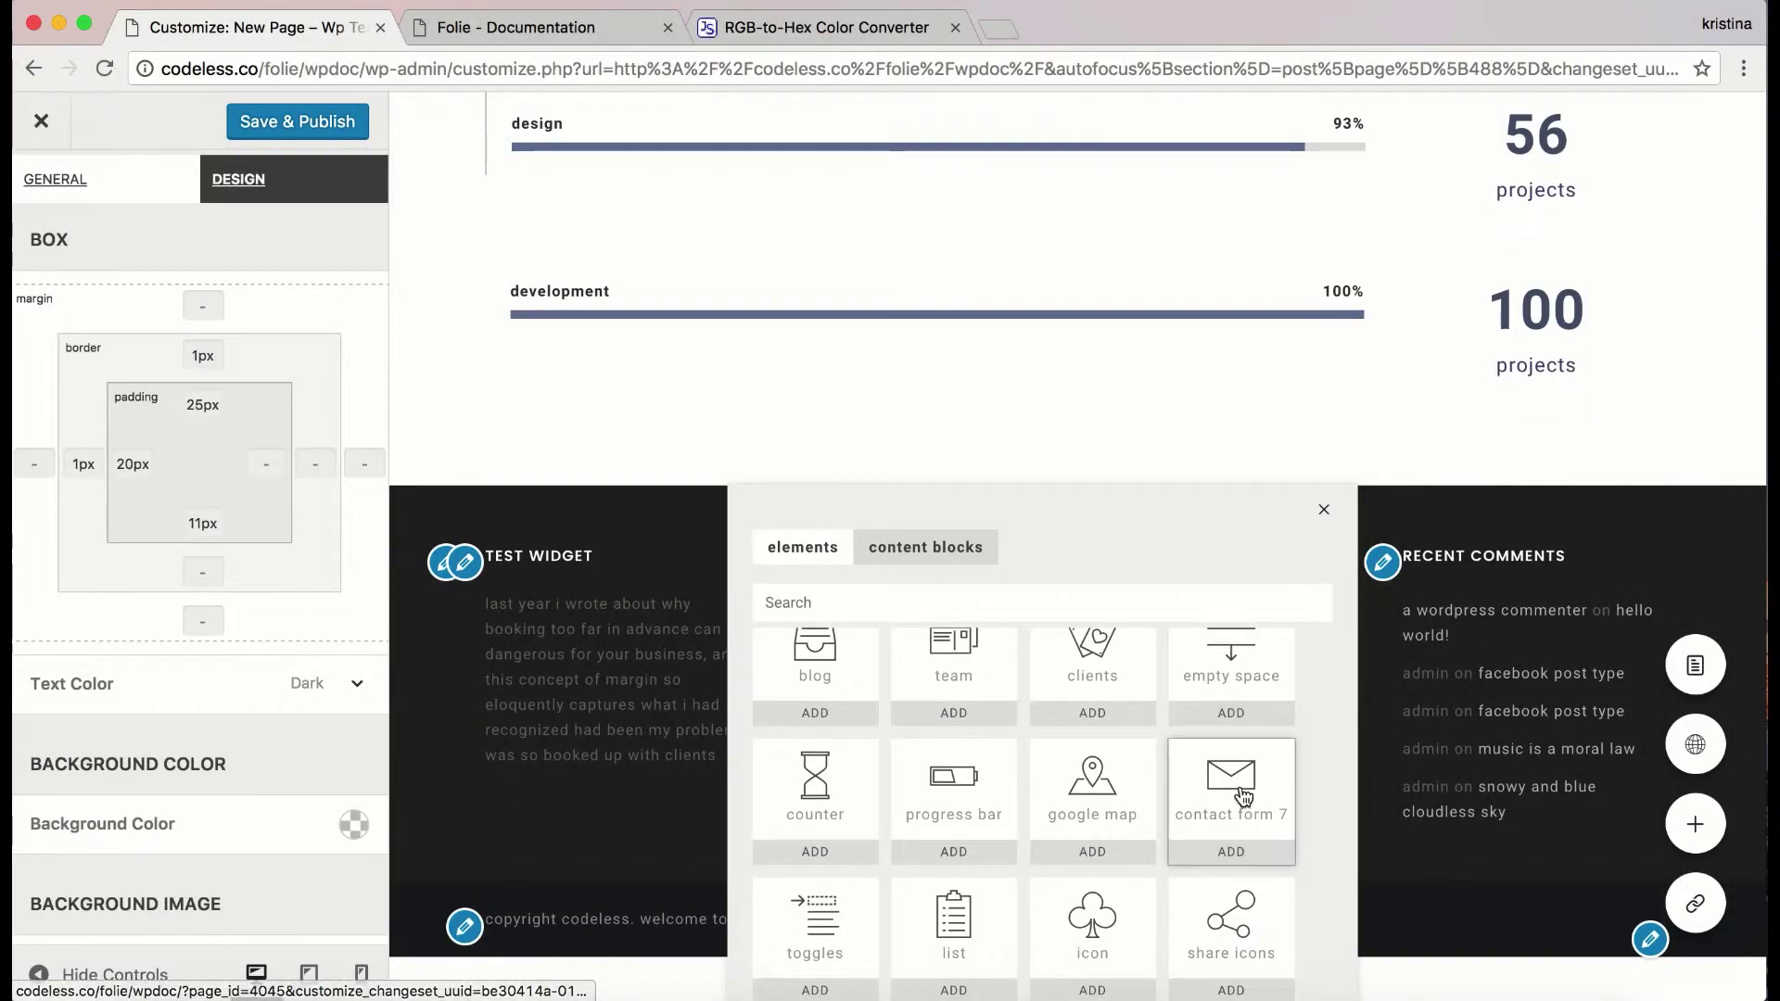
pyautogui.click(1243, 853)
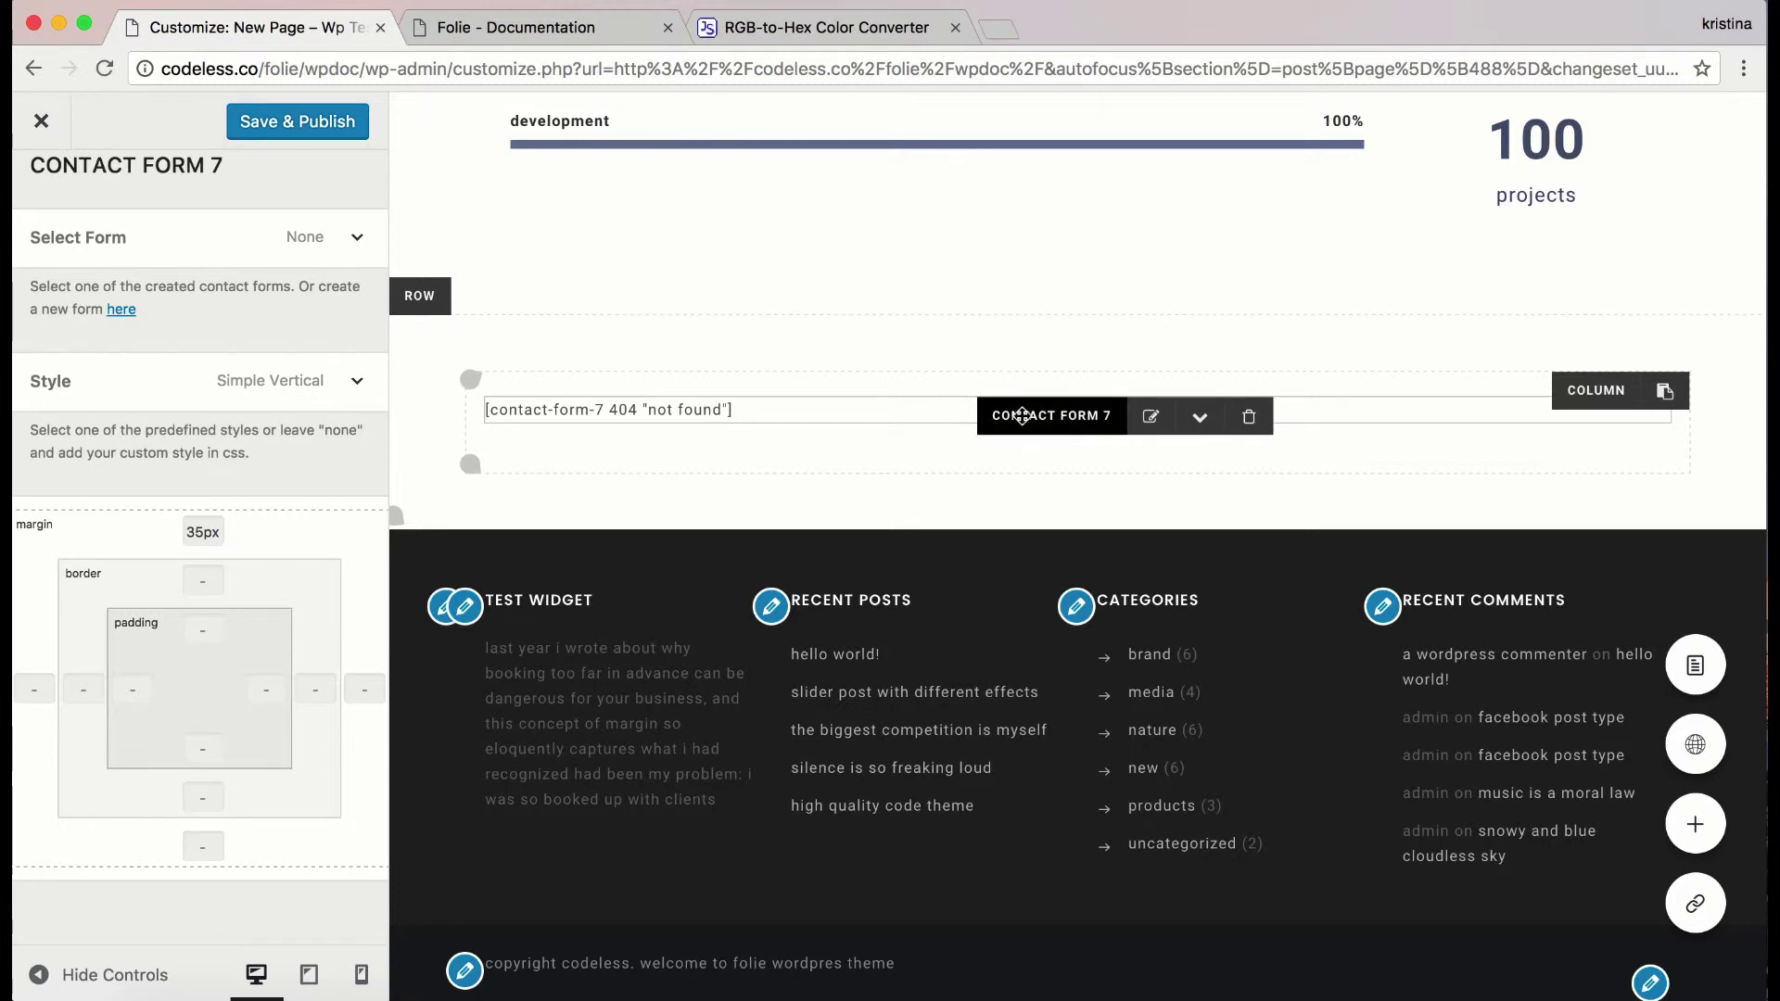
pyautogui.click(347, 243)
pyautogui.click(330, 274)
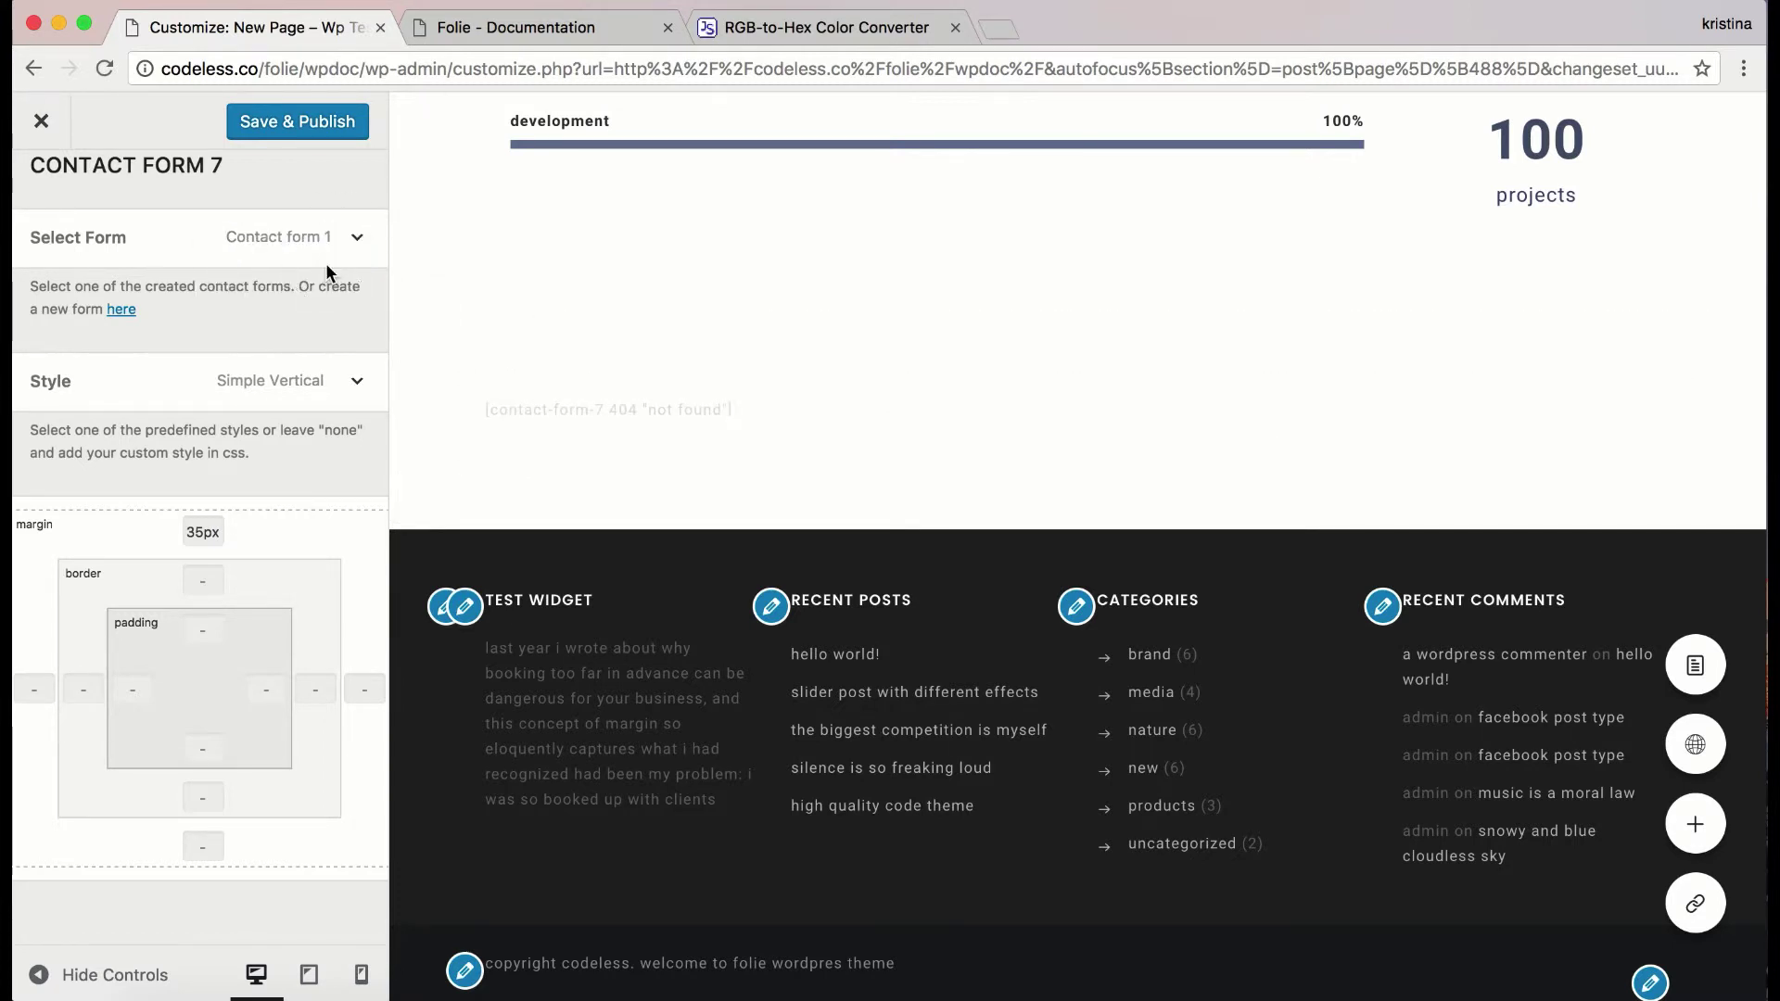
pyautogui.click(955, 28)
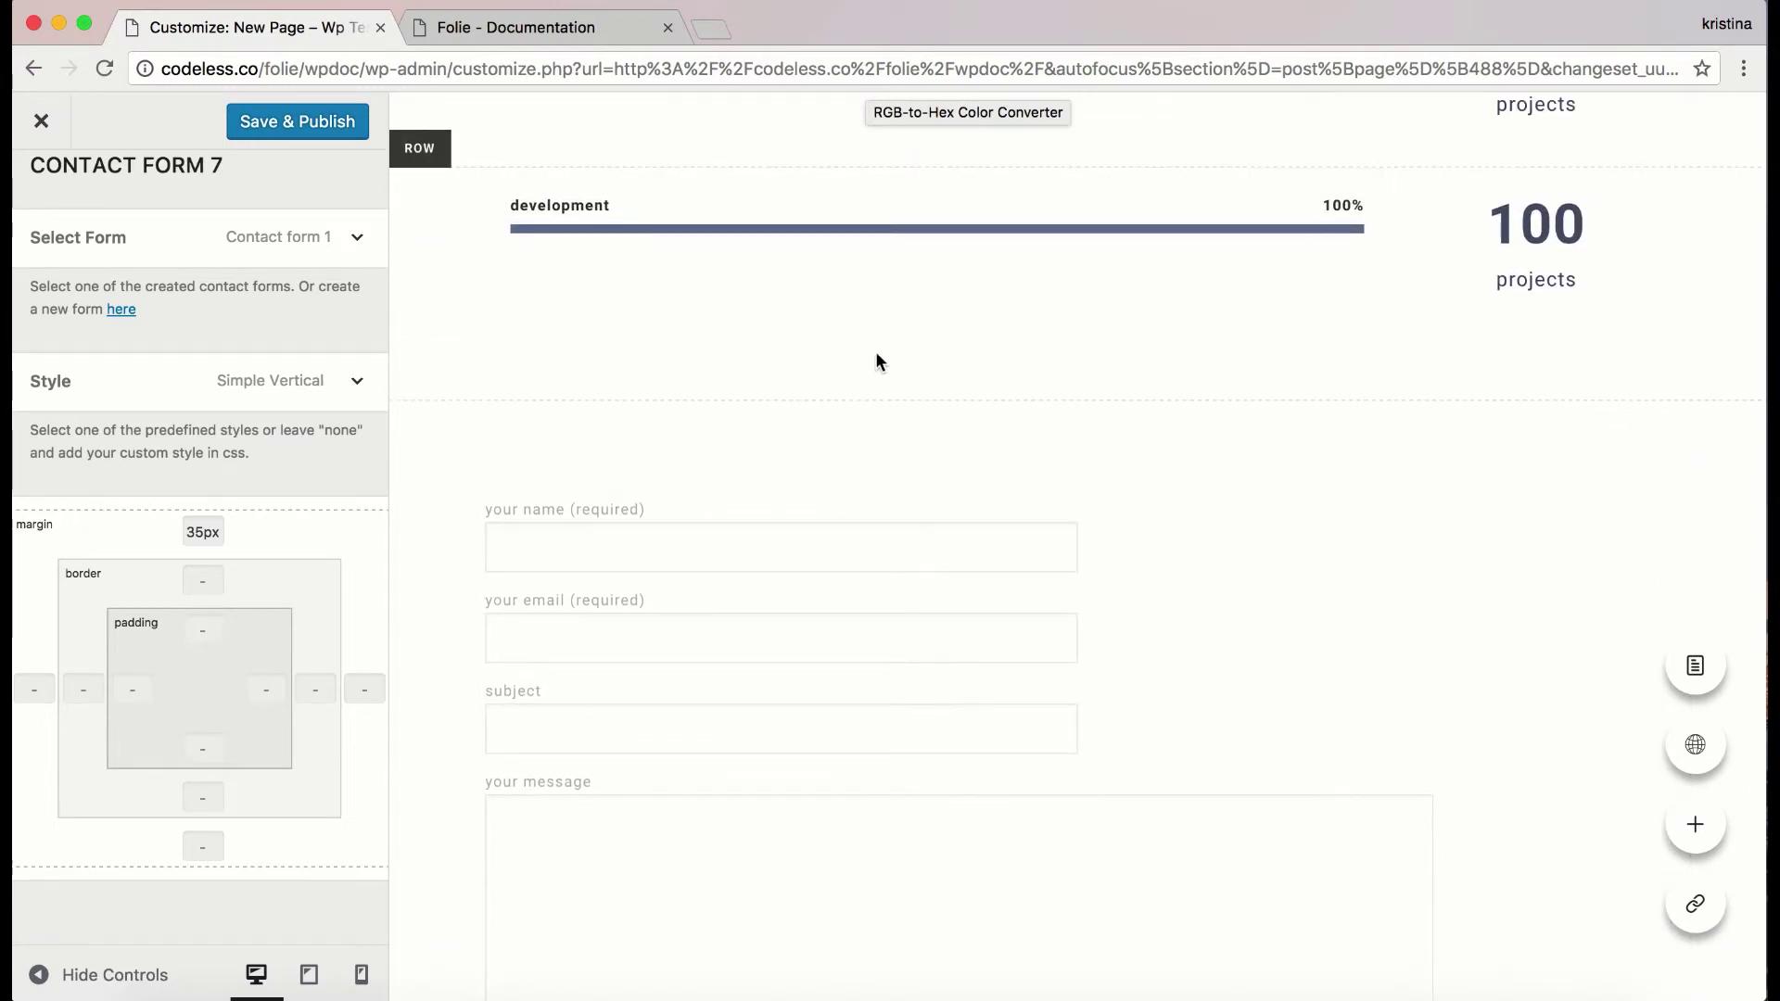
# - Shrink the row's bottom padding to 27px to tighten the space above the form
pyautogui.moveTo(945, 371); pyautogui.dragTo(942, 332)
pyautogui.moveTo(471, 424); pyautogui.dragTo(475, 427)
pyautogui.scroll(-2, 830, 628)
pyautogui.scroll(5, 830, 628)
pyautogui.scroll(2, 965, 656)
# - Add a 'Leave us a Note' text heading with custom typography at 19 px
pyautogui.click(898, 614)
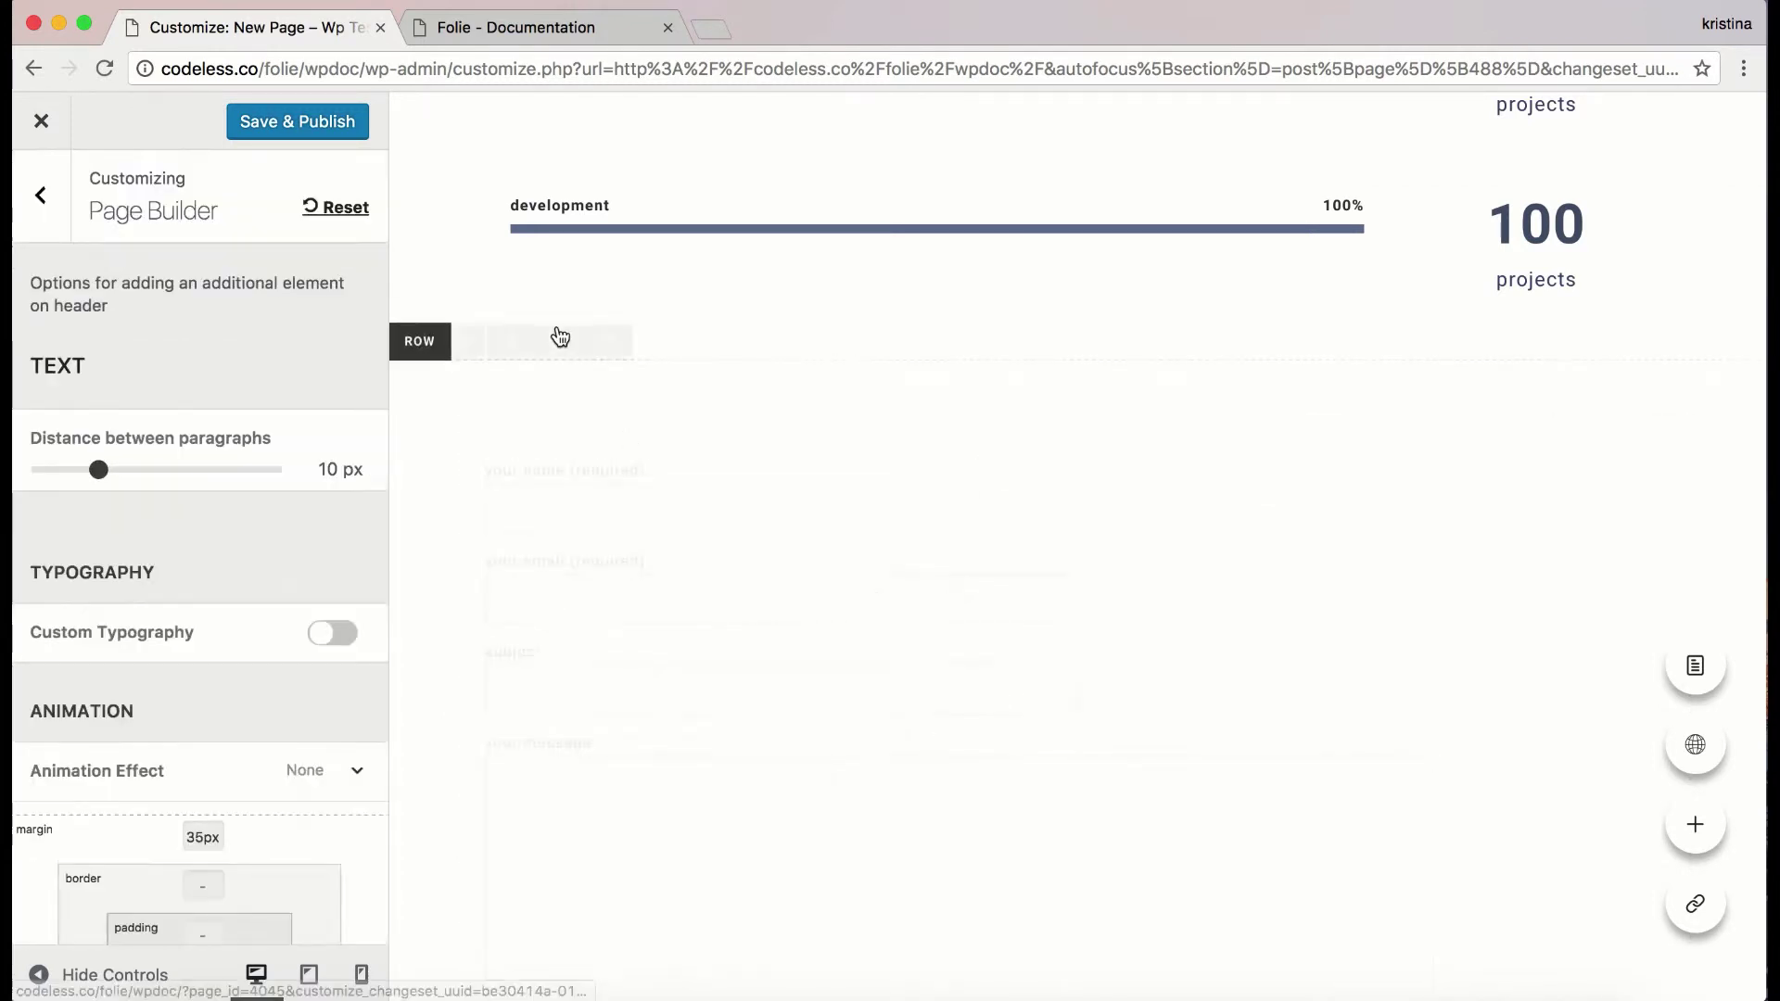
pyautogui.moveTo(1530, 461); pyautogui.dragTo(486, 455)
pyautogui.press('BackSpace')
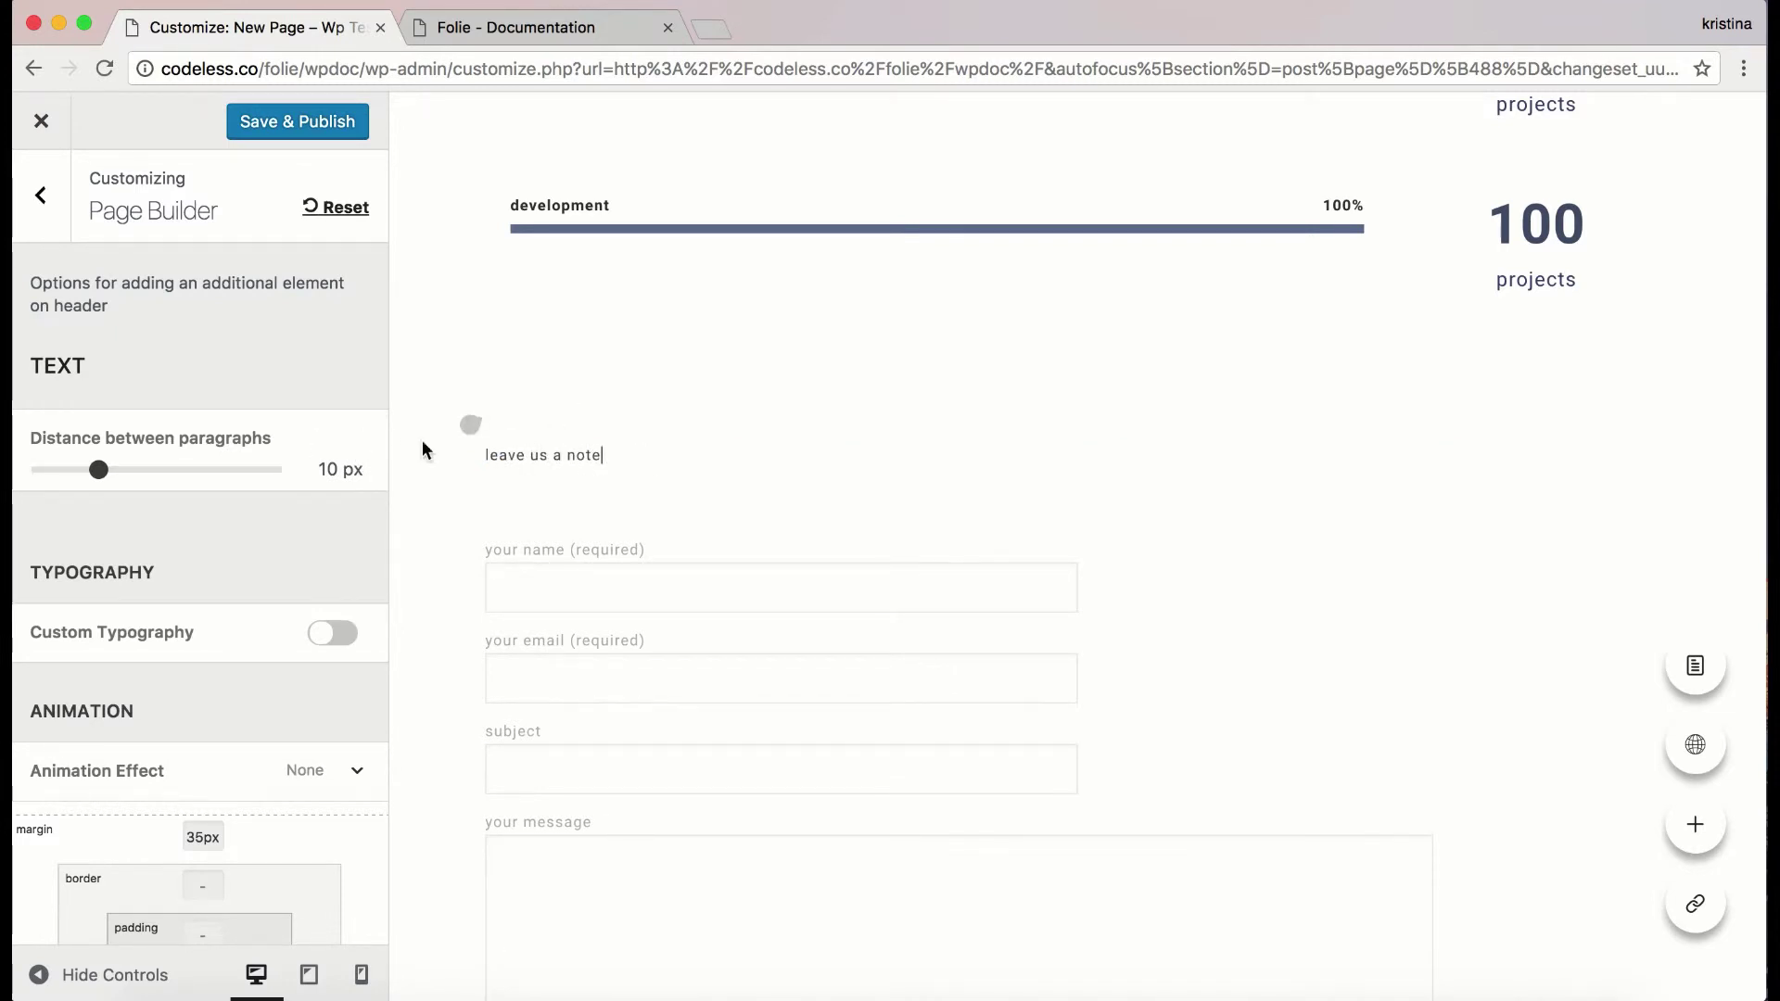
pyautogui.click(332, 633)
pyautogui.click(62, 725)
pyautogui.scroll(-3, 185, 649)
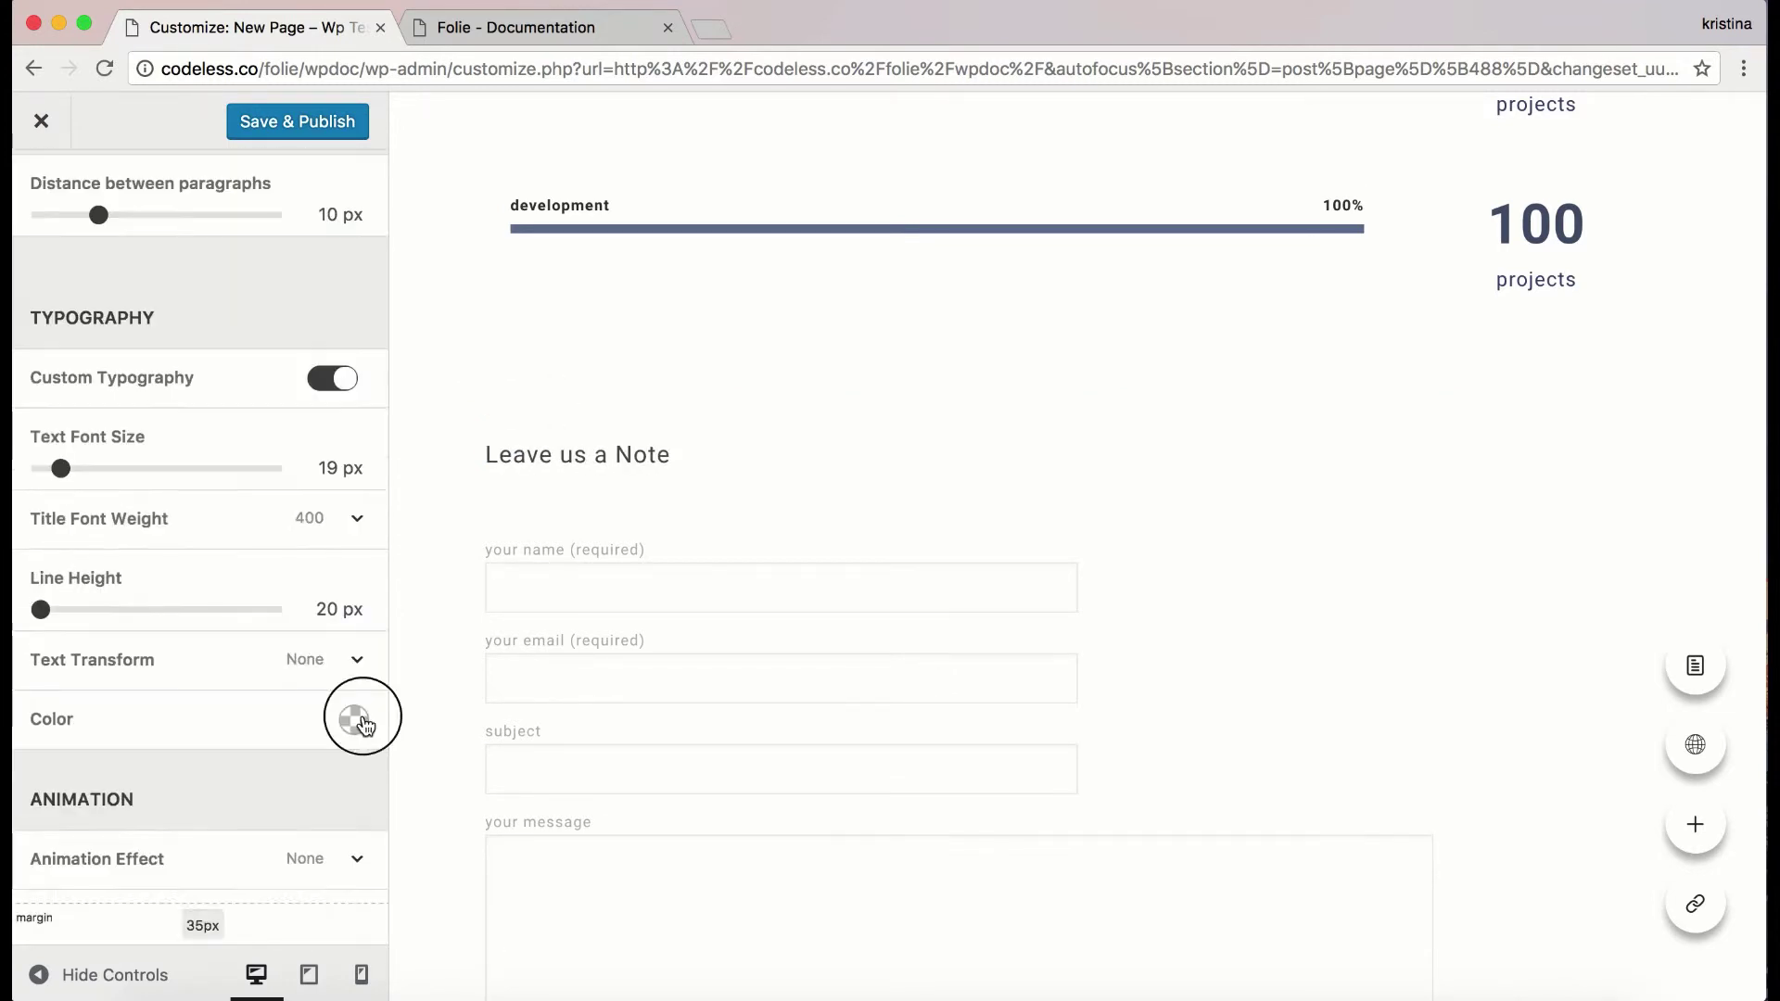
pyautogui.click(355, 720)
pyautogui.click(736, 560)
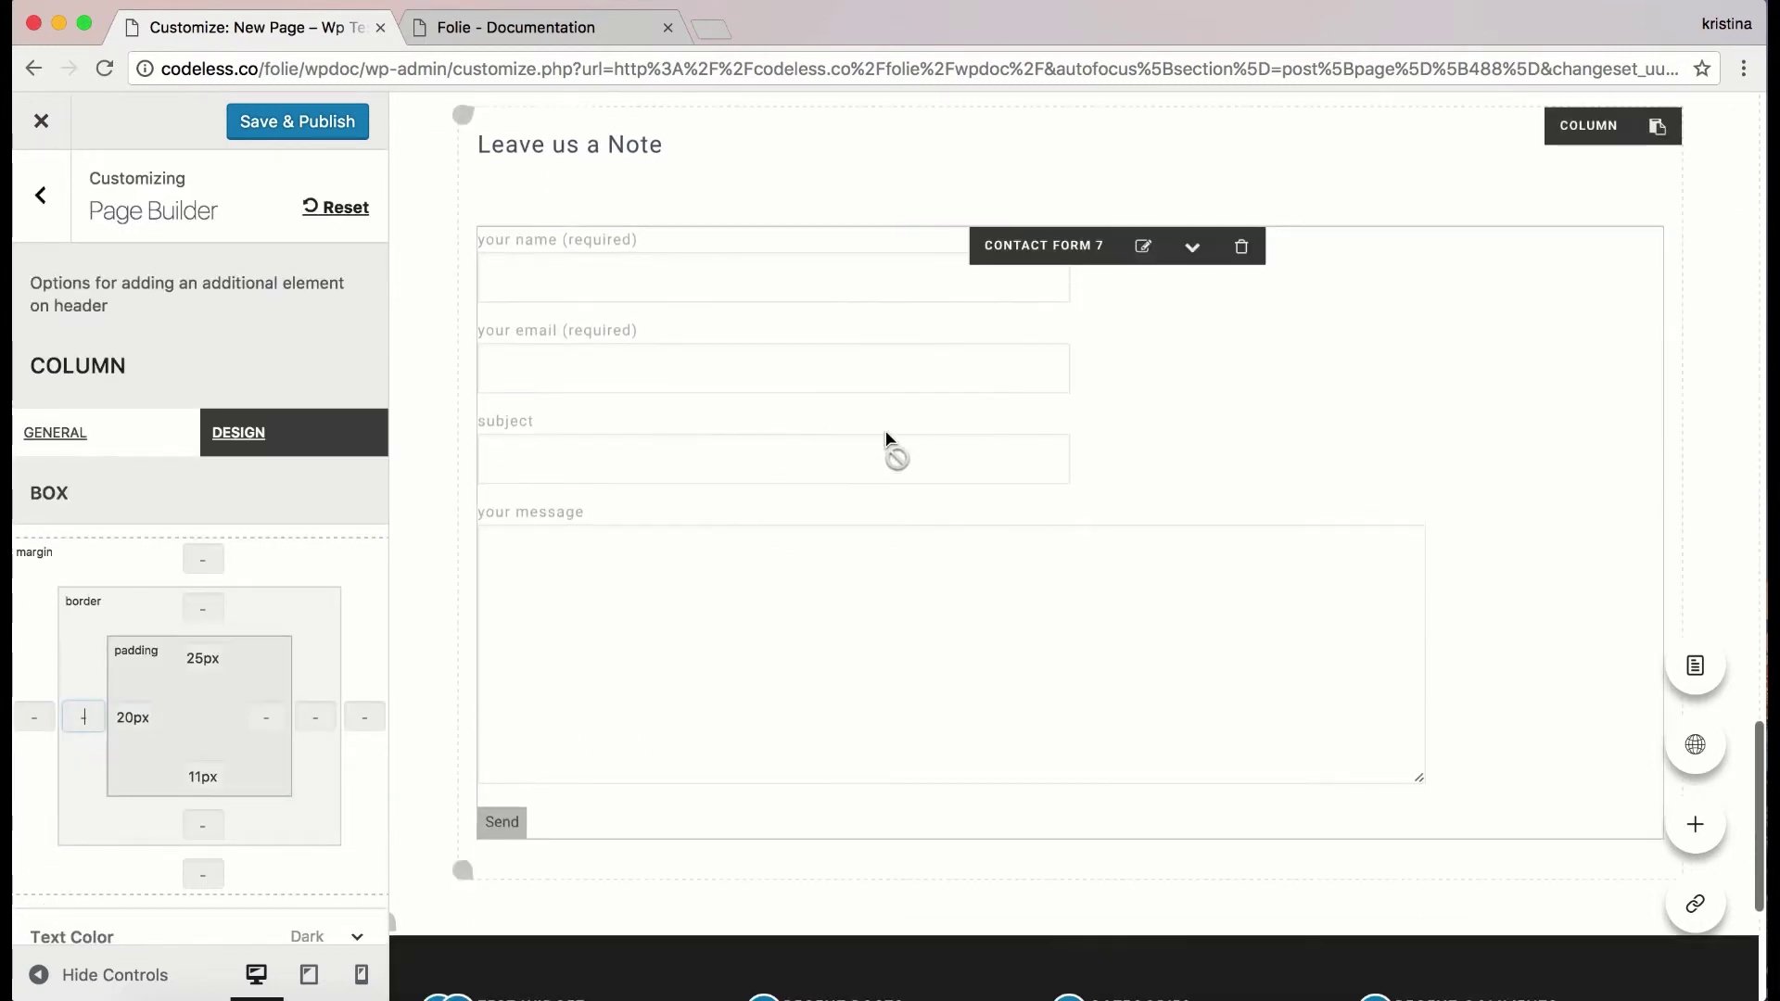
pyautogui.click(1066, 364)
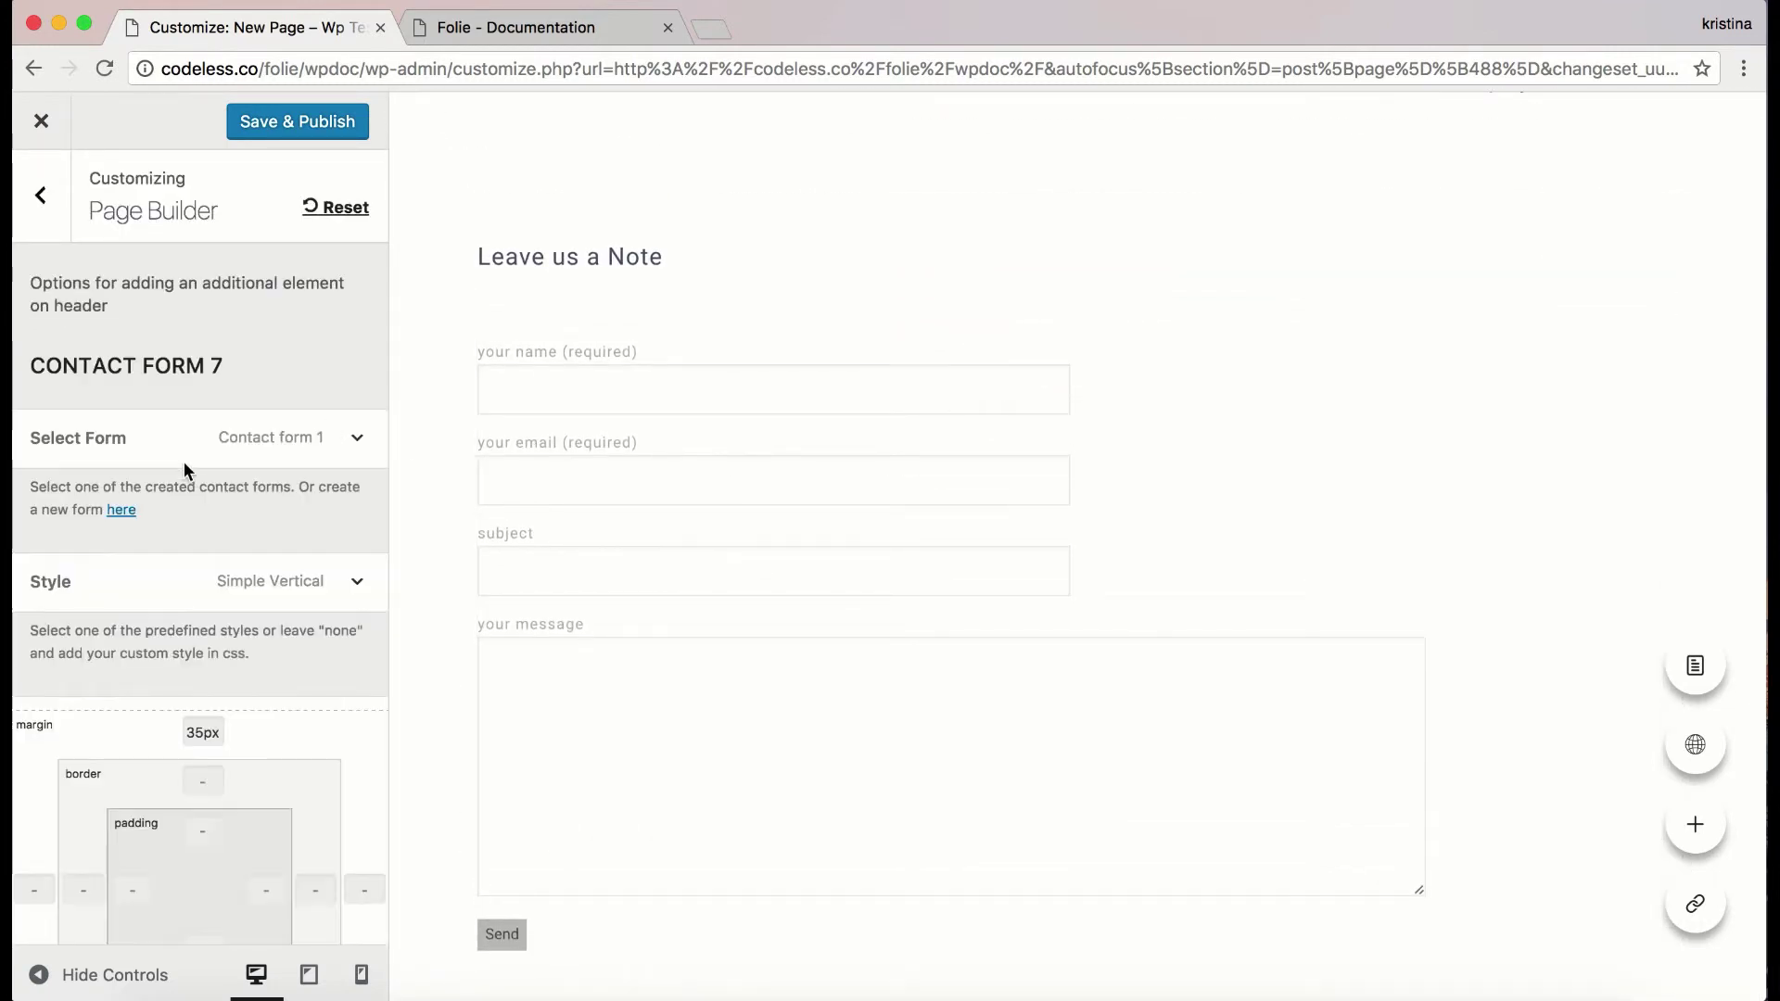
pyautogui.scroll(-1, 391, 536)
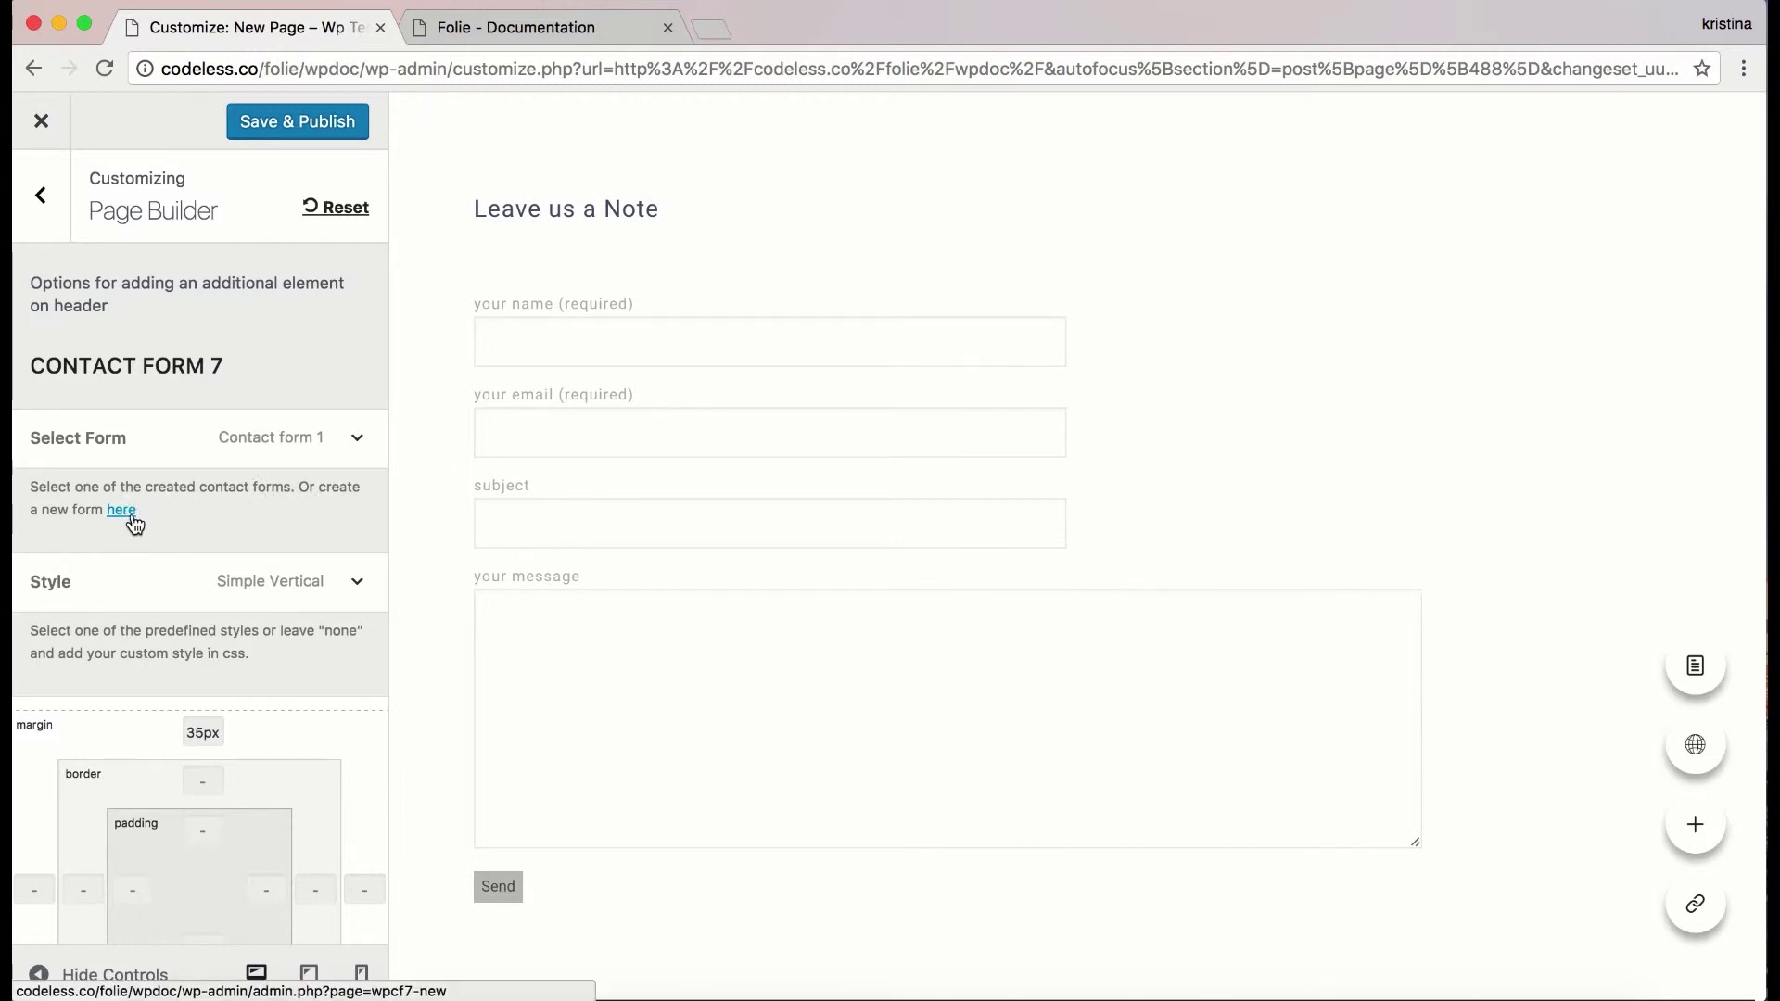
# - Open the new contact form page in a new tab and review its Mail, Messages and Additional Settings
pyautogui.rightClick(134, 524)
pyautogui.click(221, 521)
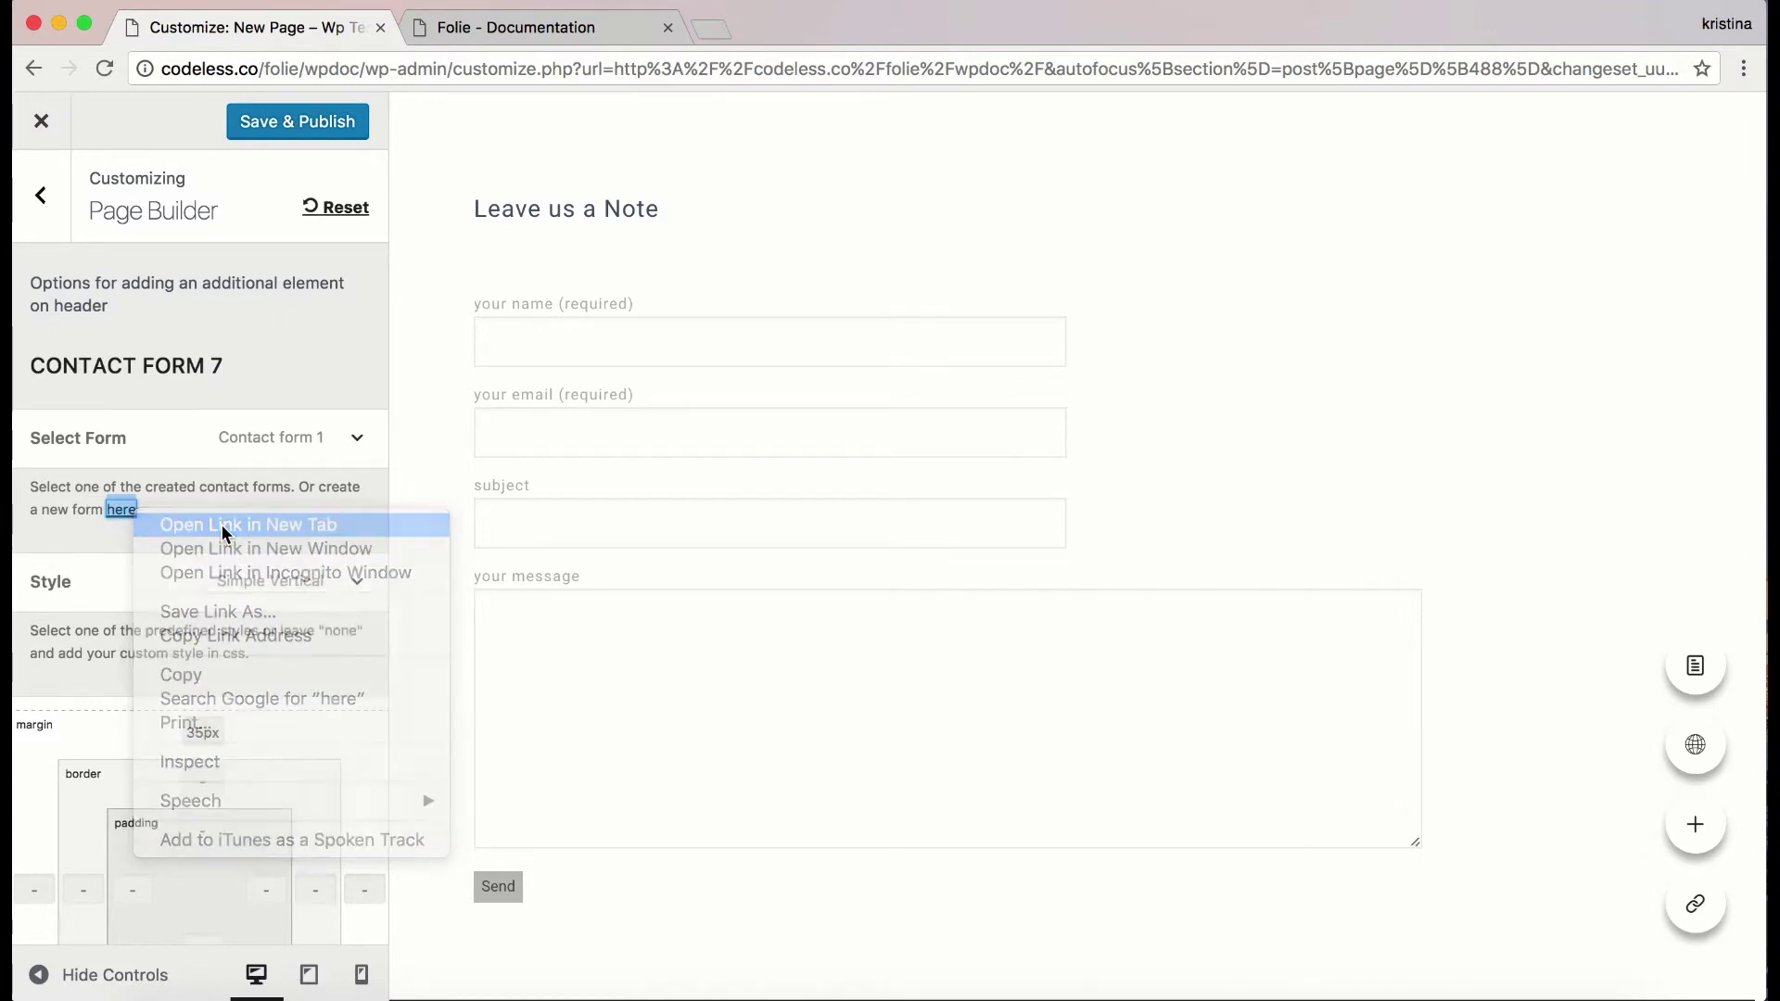
pyautogui.click(520, 27)
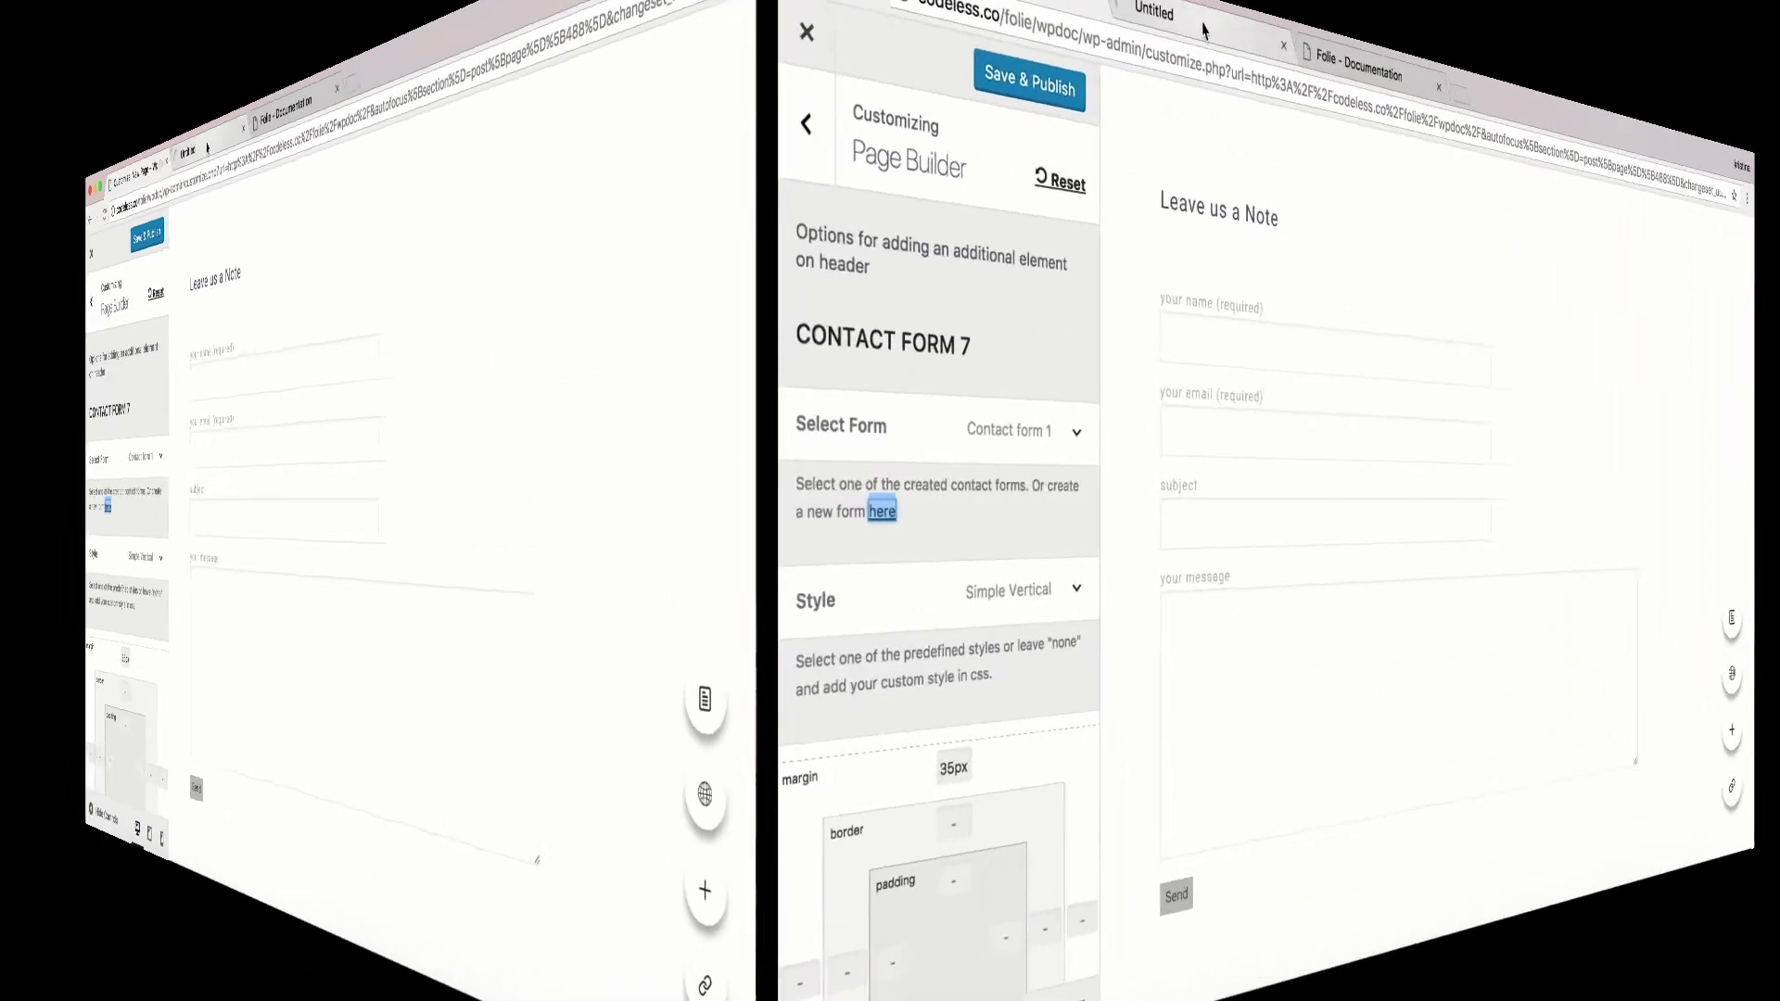
pyautogui.scroll(-1, 1018, 517)
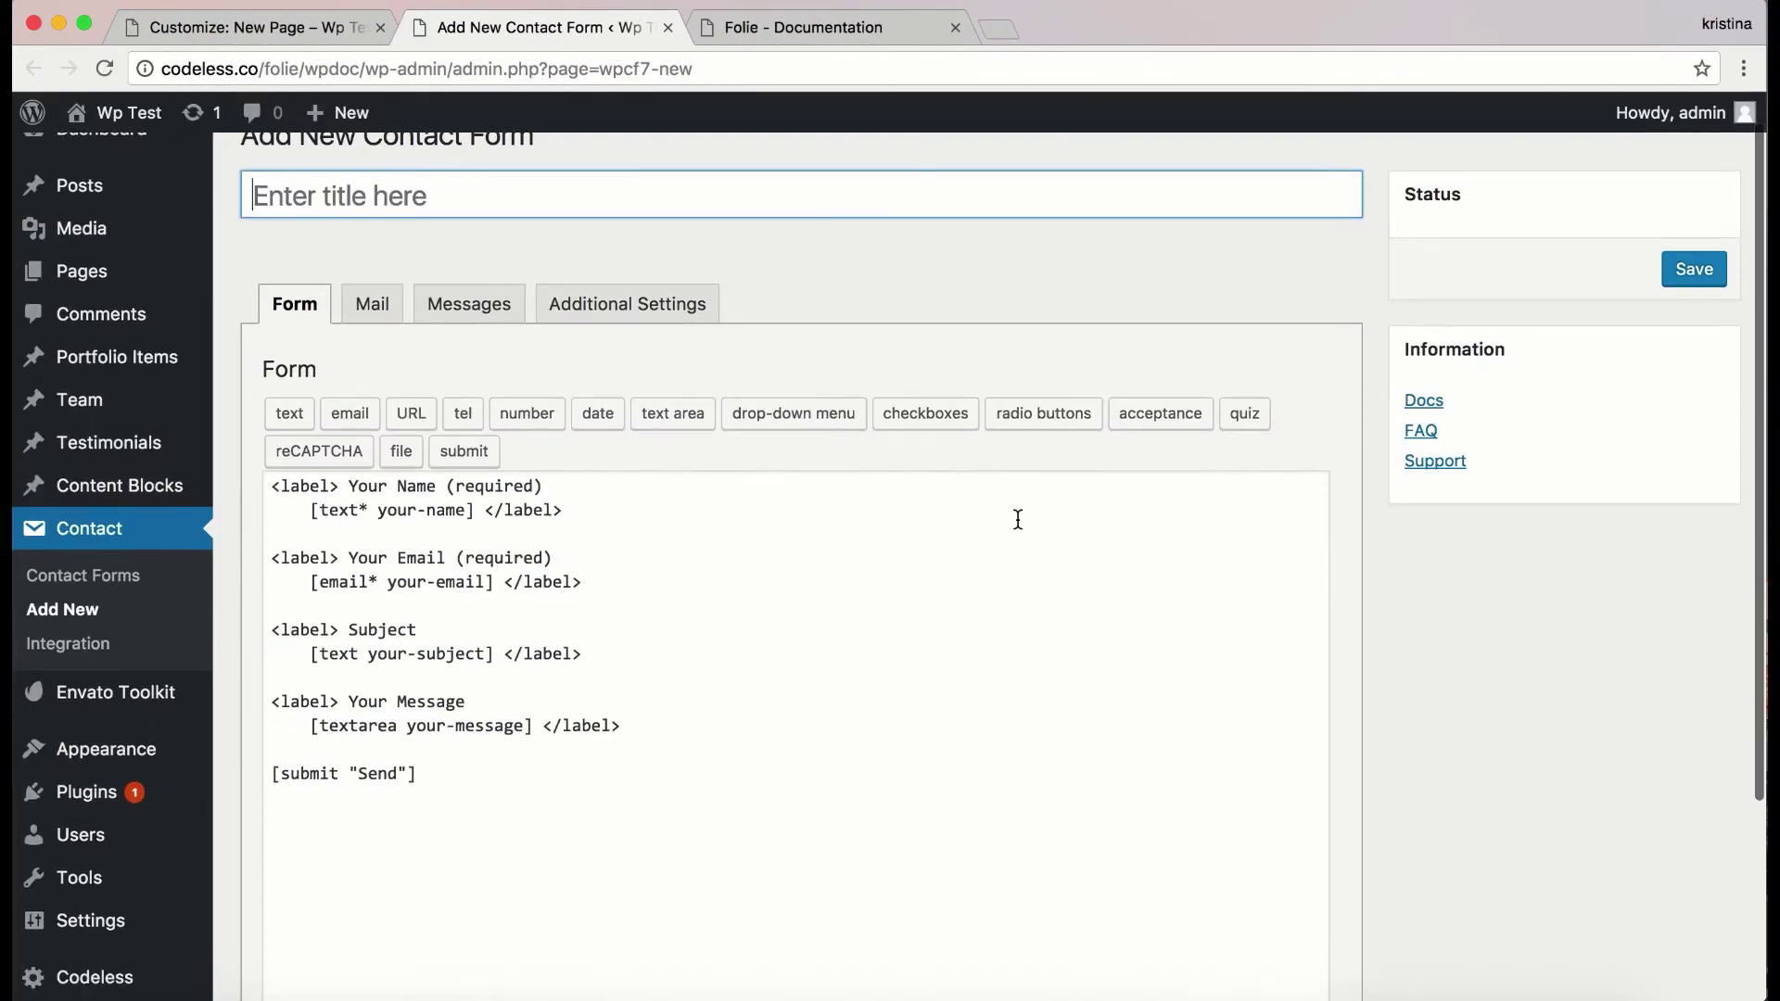
pyautogui.scroll(-2, 1018, 517)
pyautogui.click(372, 225)
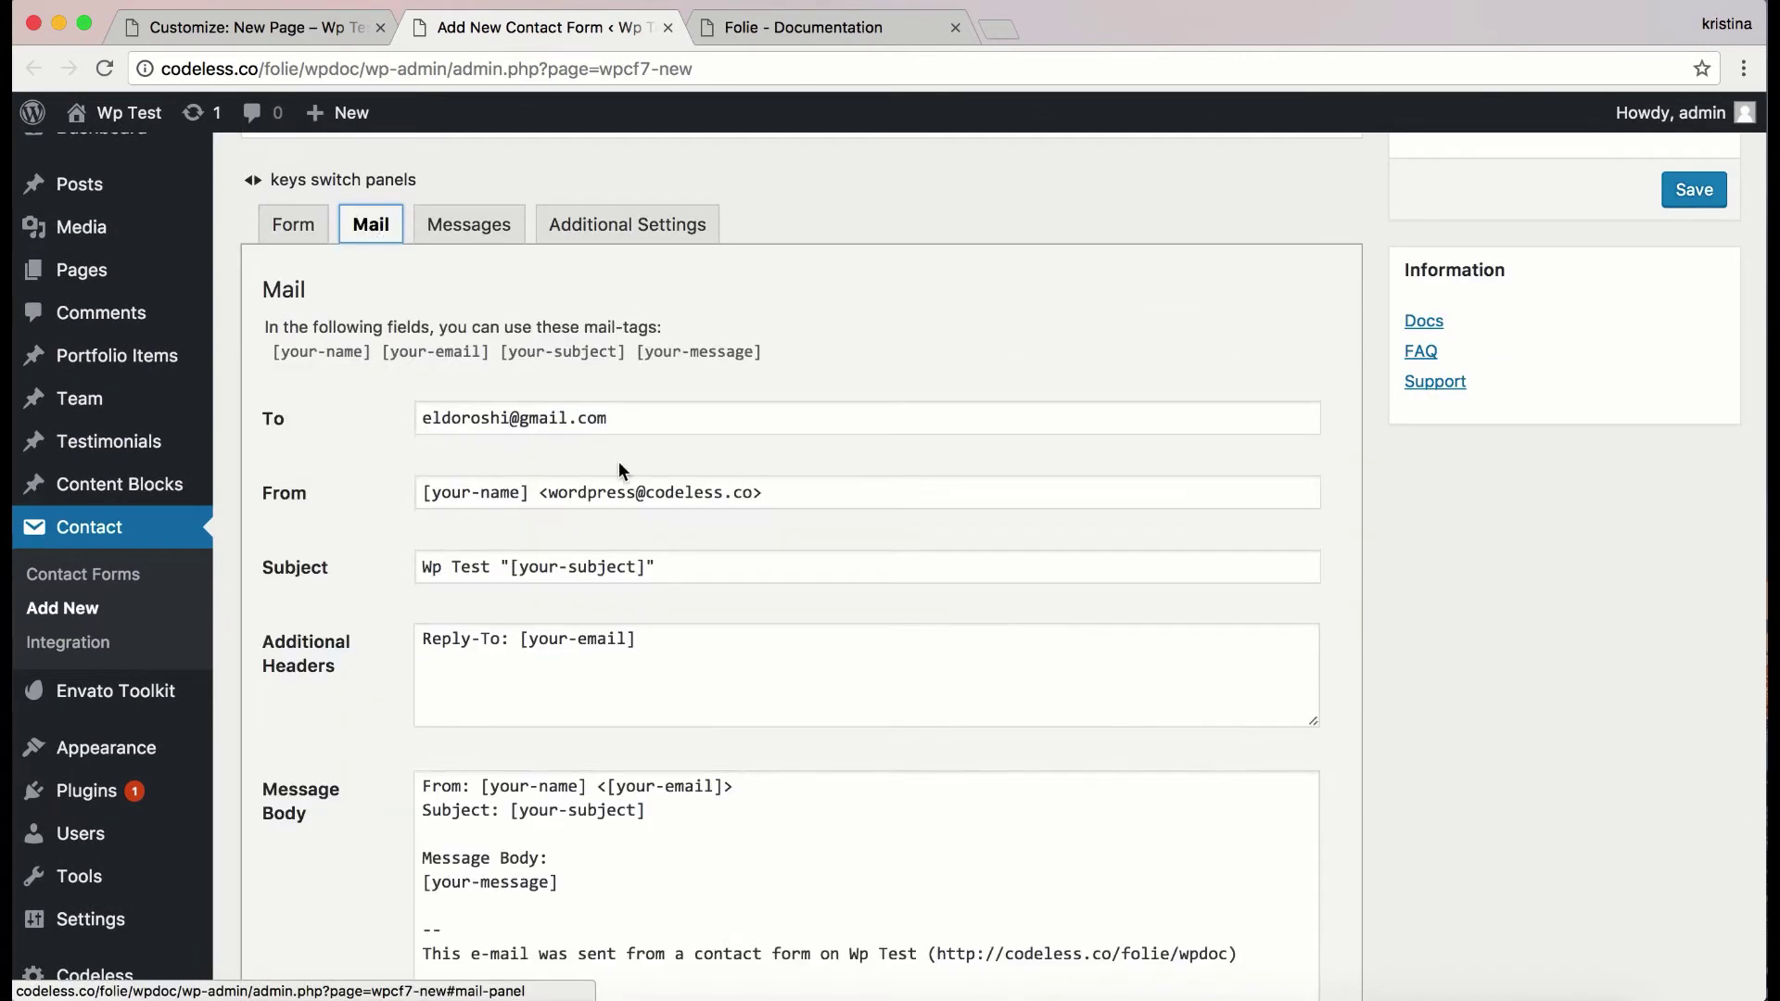
pyautogui.scroll(3, 491, 332)
pyautogui.click(468, 344)
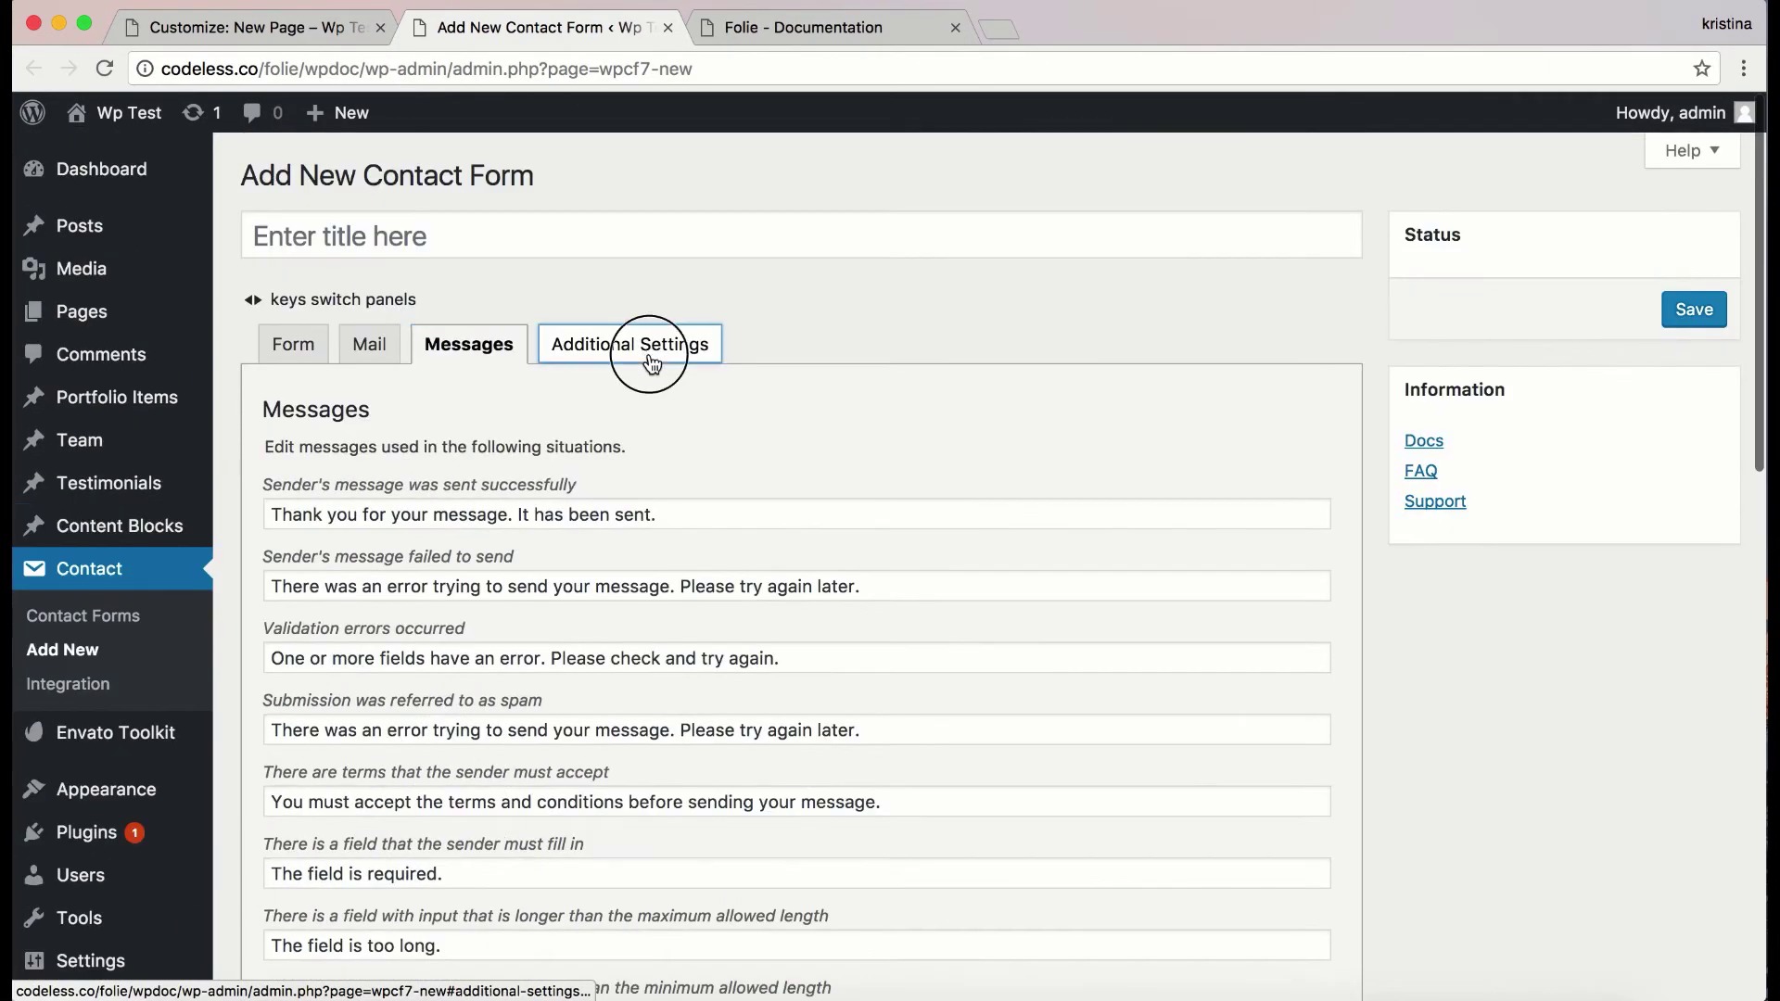
pyautogui.click(649, 350)
# - Title the new form 'contact form 2' and save it
pyautogui.click(67, 650)
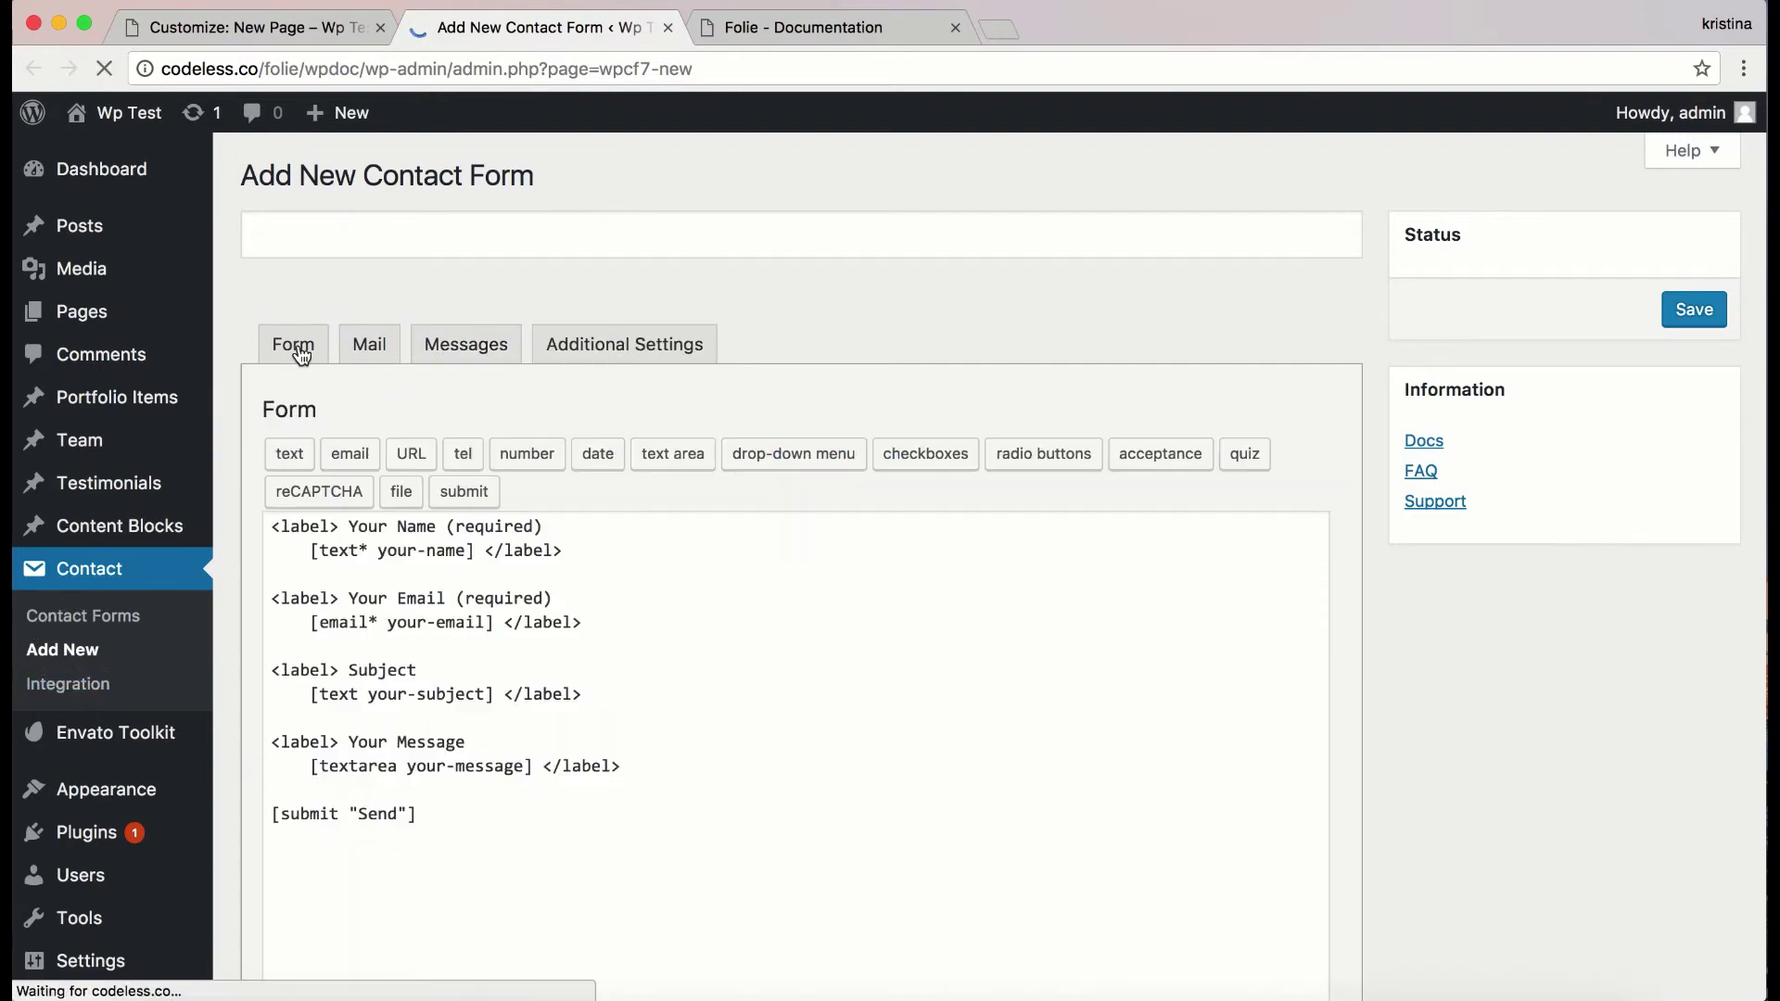
pyautogui.write('contanct fo')
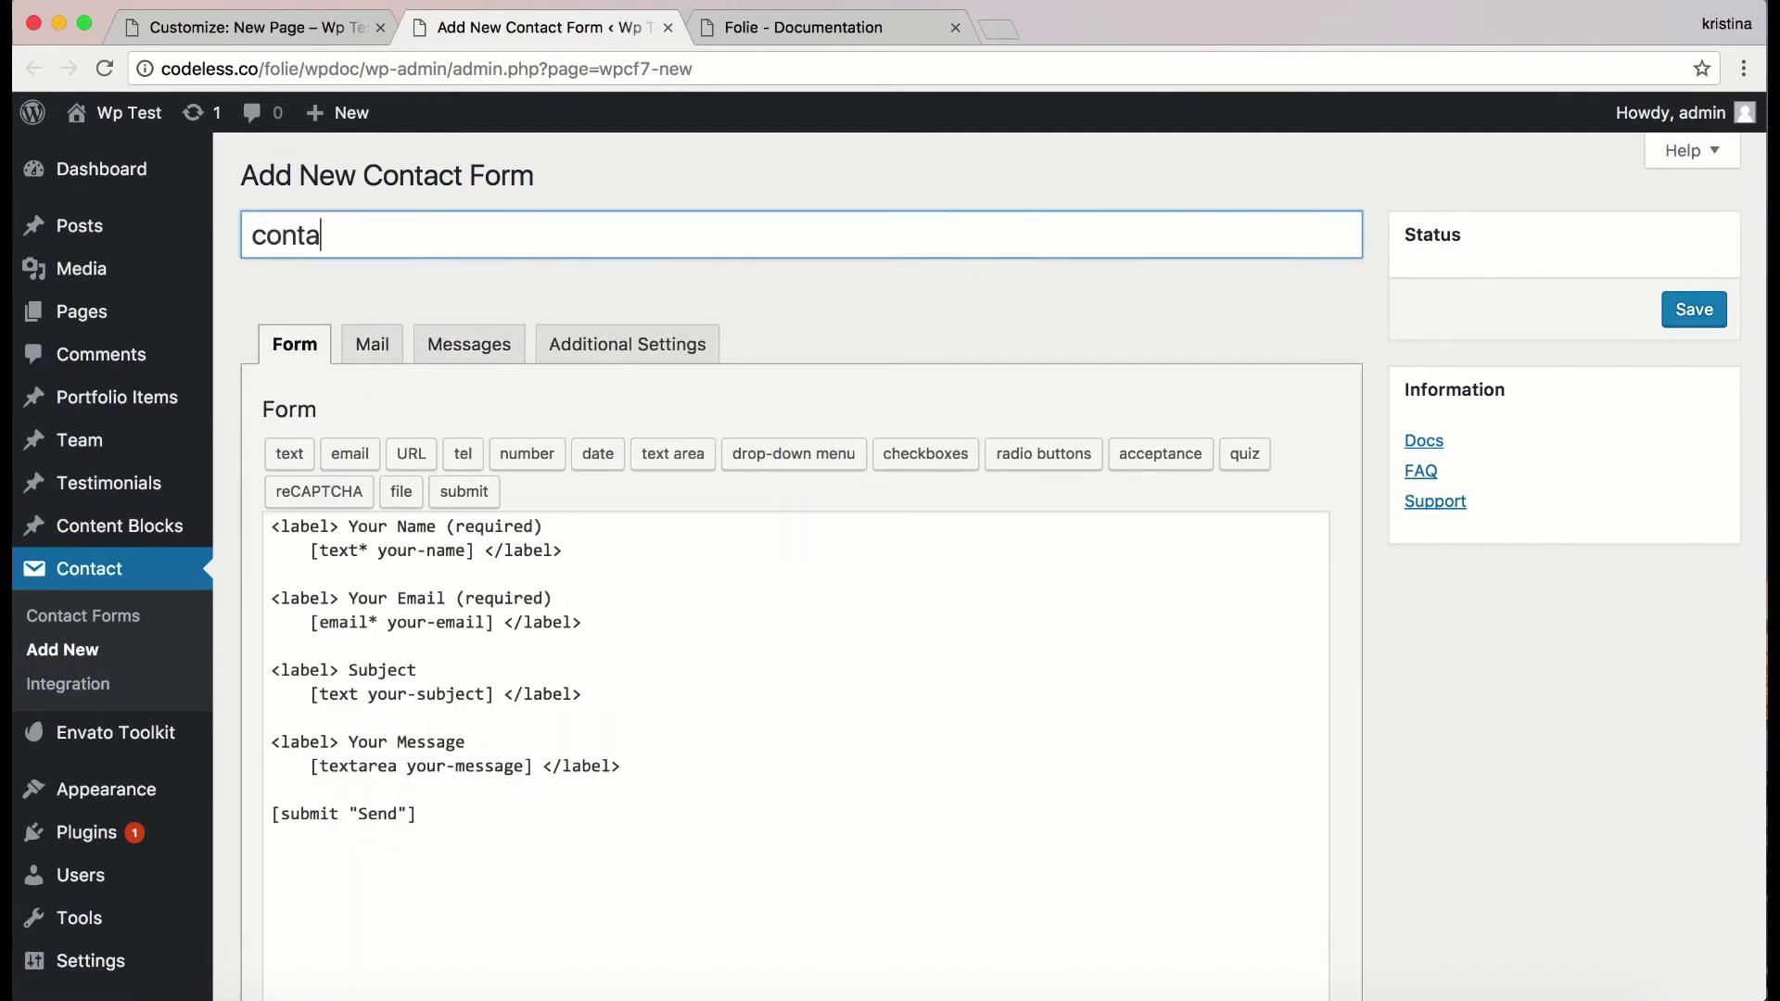
pyautogui.click(627, 344)
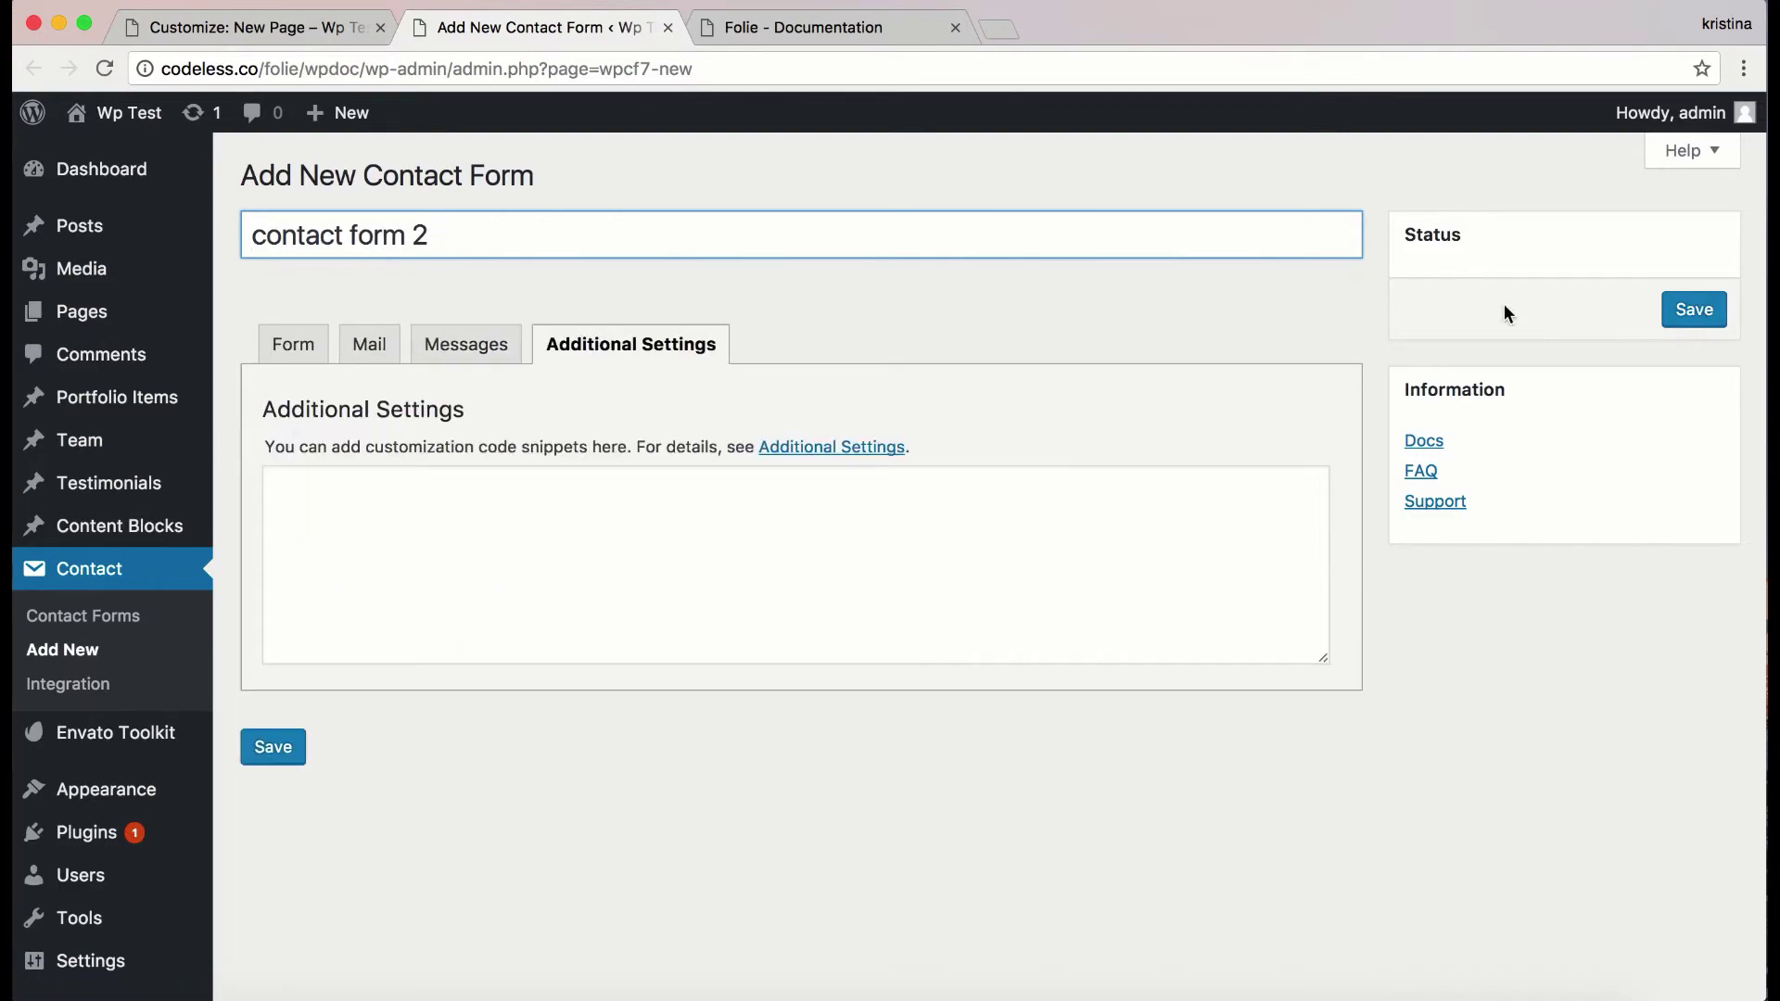
pyautogui.click(1692, 315)
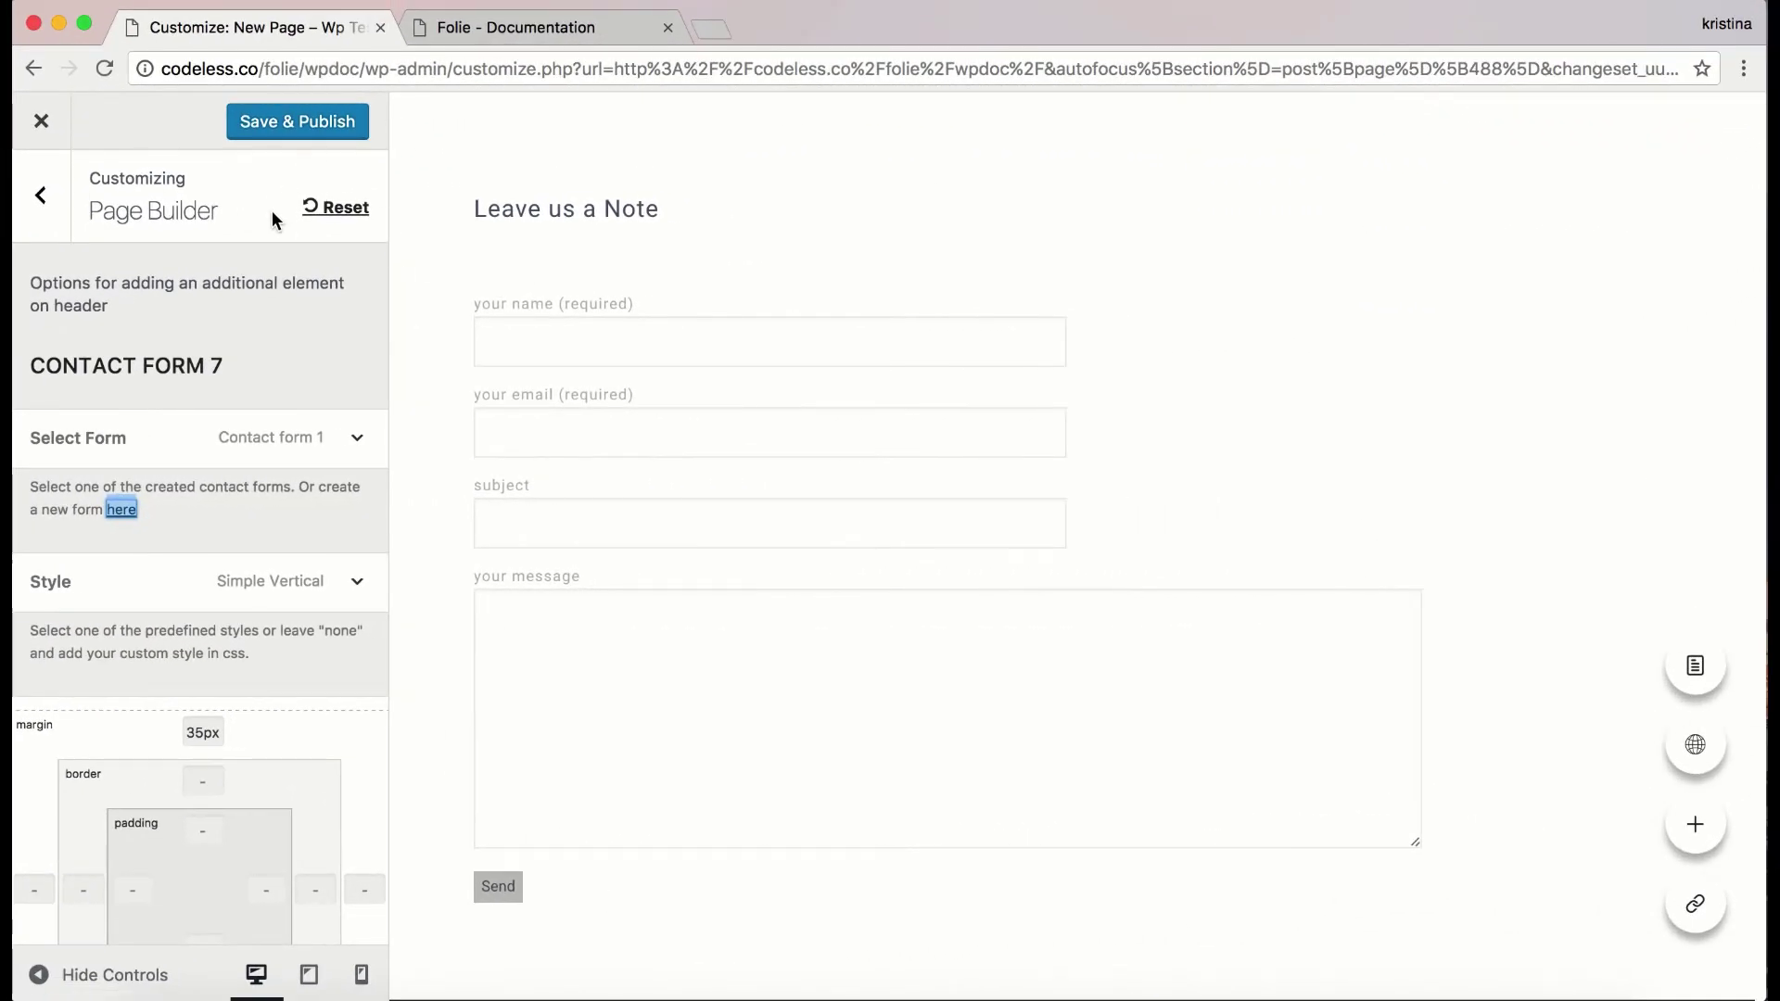
# - Publish the page and switch the contact form element to 'contact form 2'
pyautogui.click(330, 137)
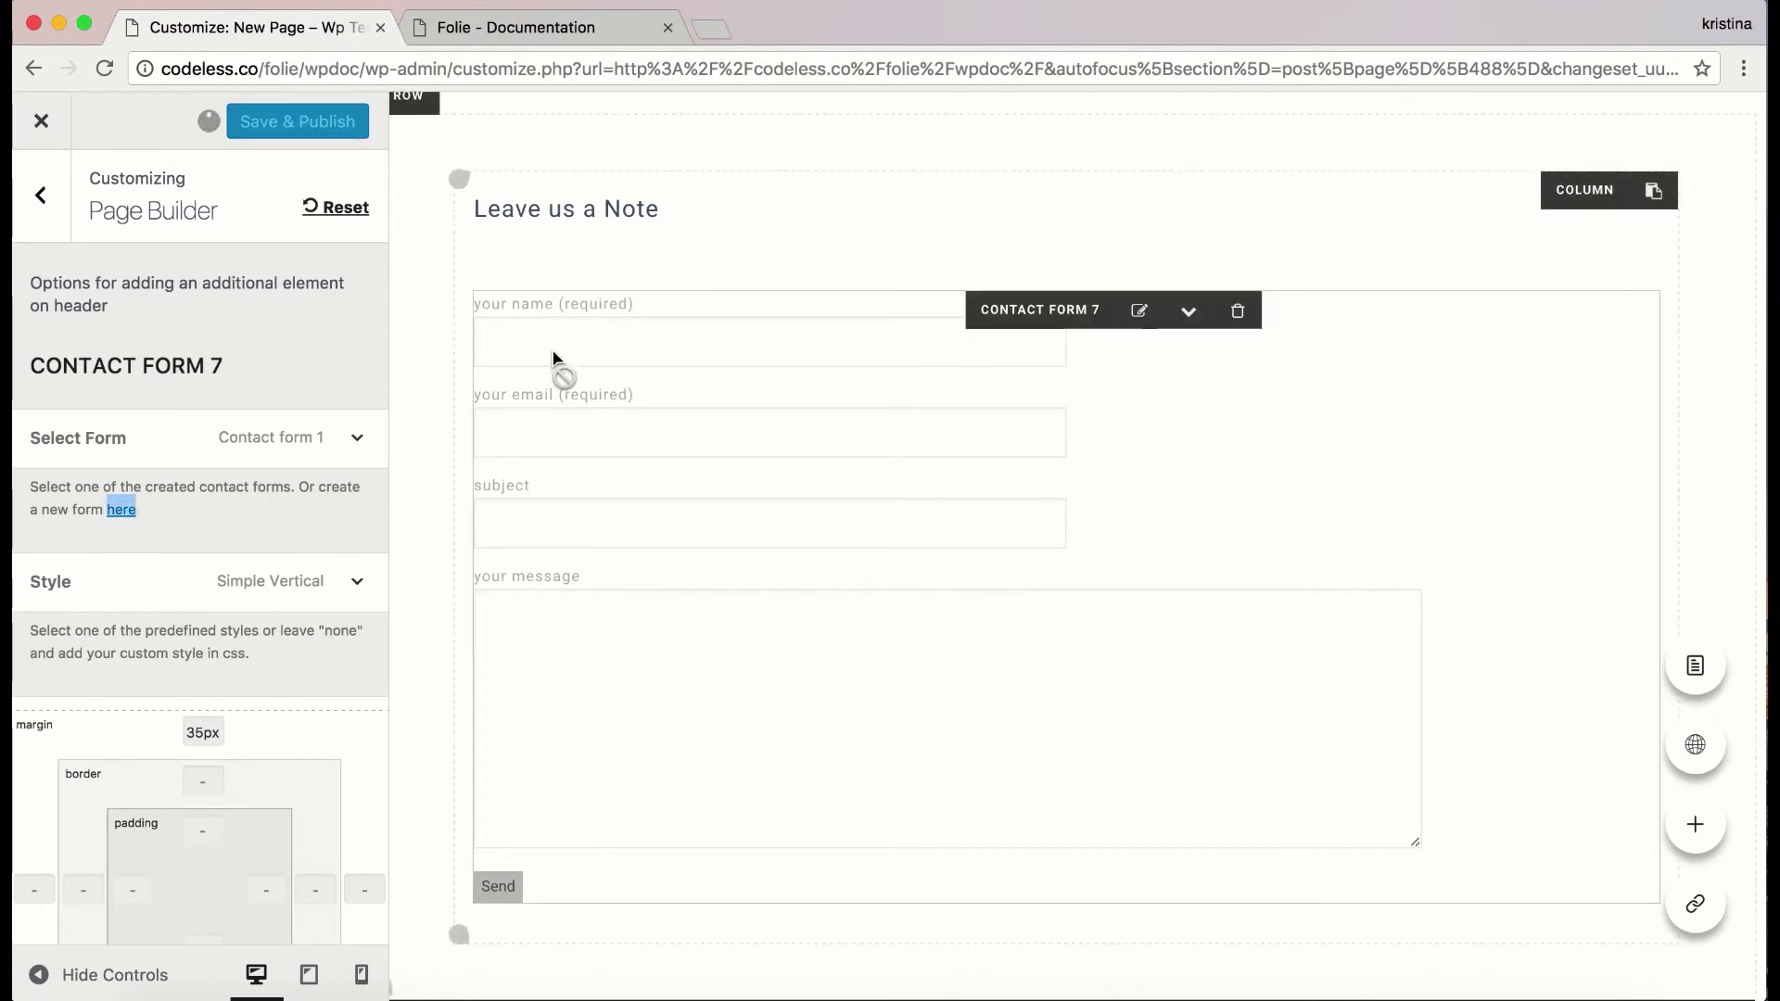
pyautogui.scroll(-3, 331, 253)
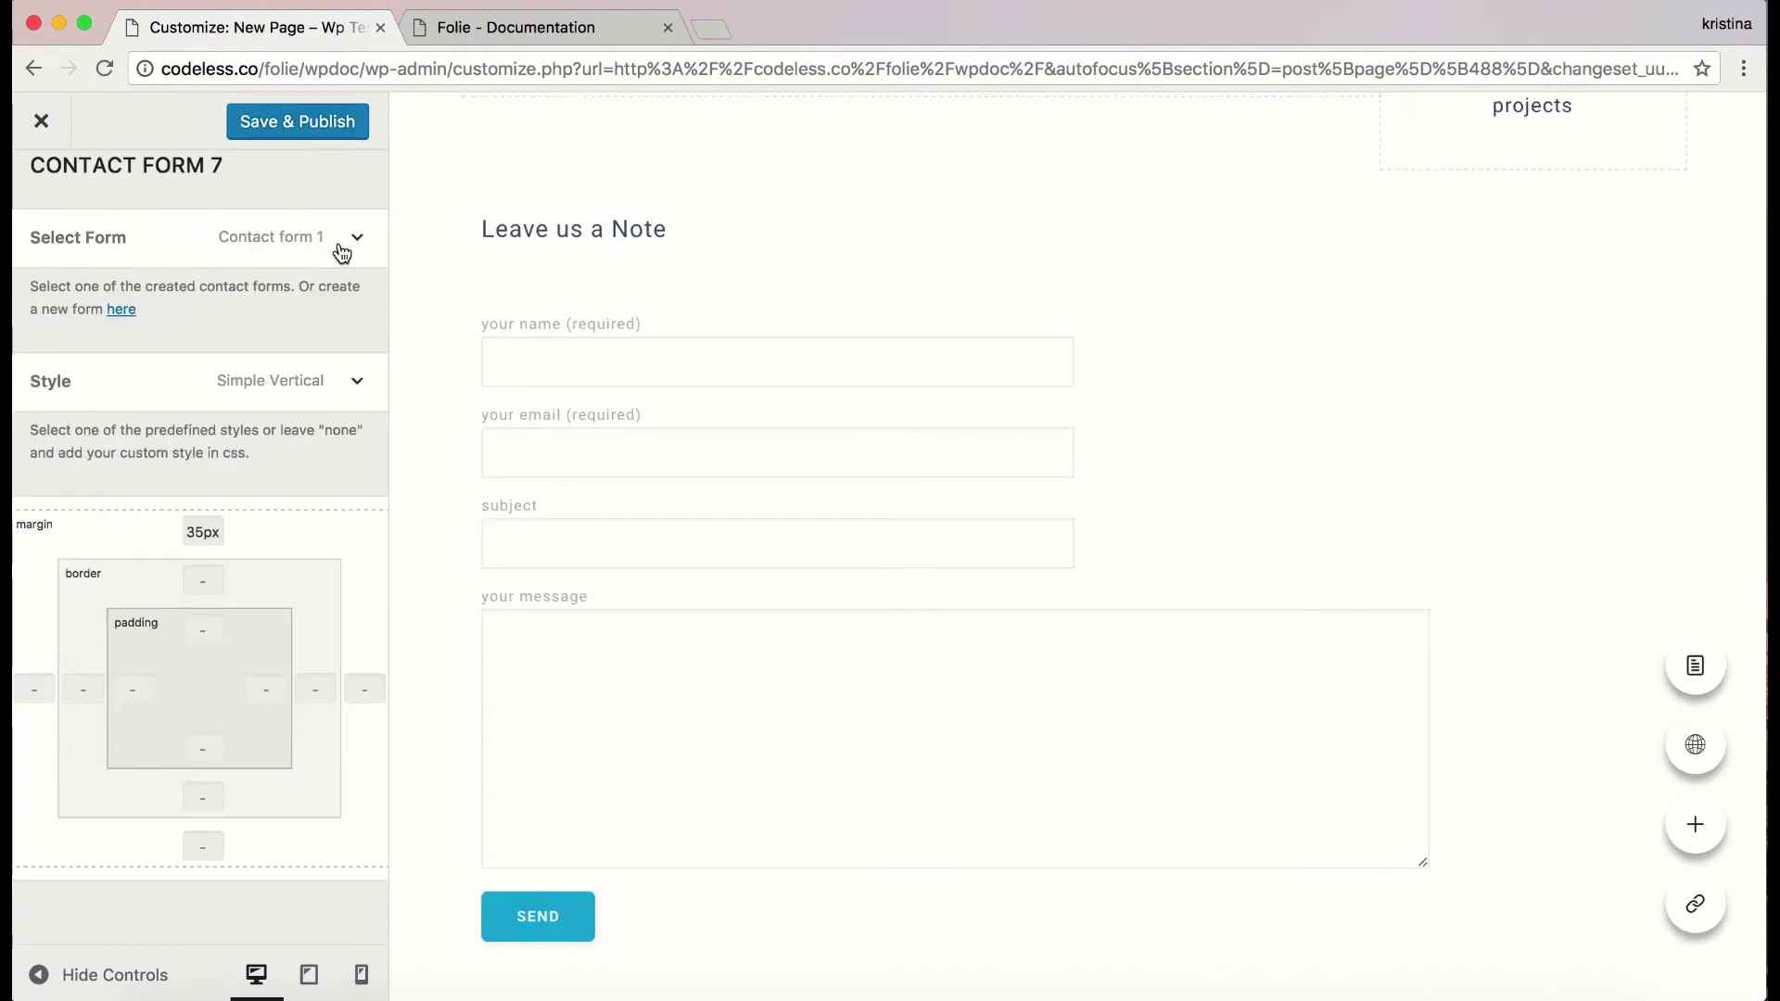
pyautogui.click(341, 250)
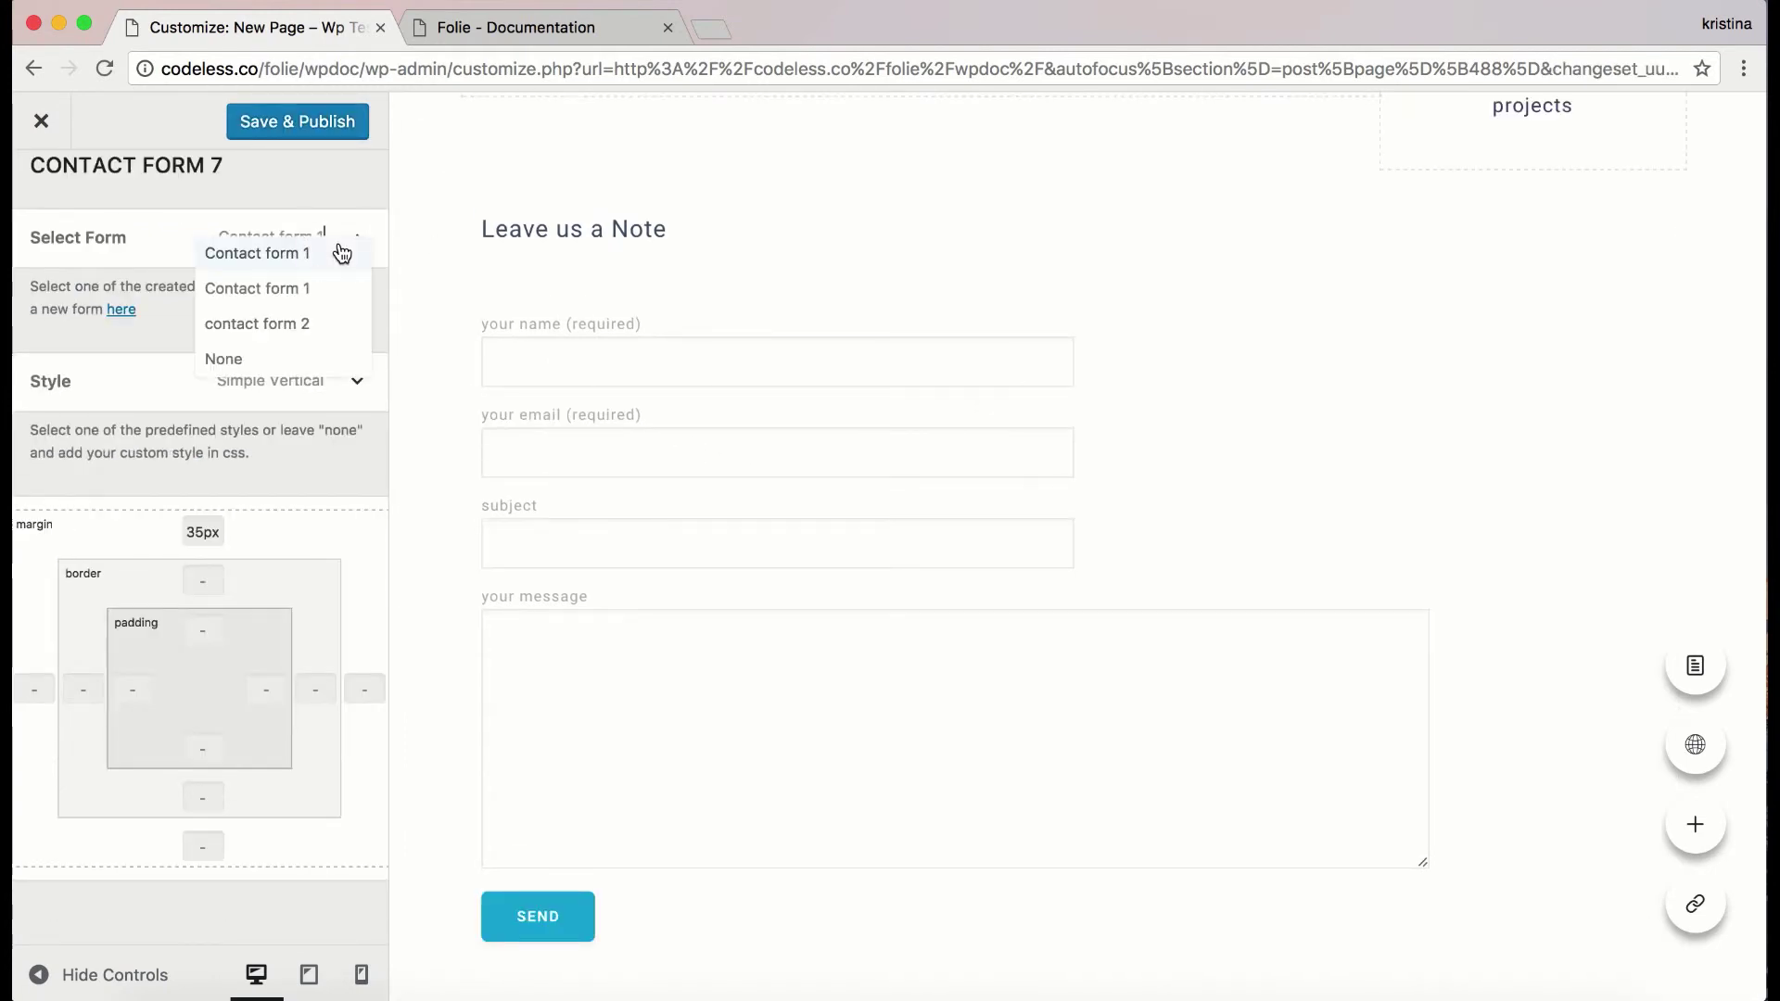
pyautogui.click(263, 329)
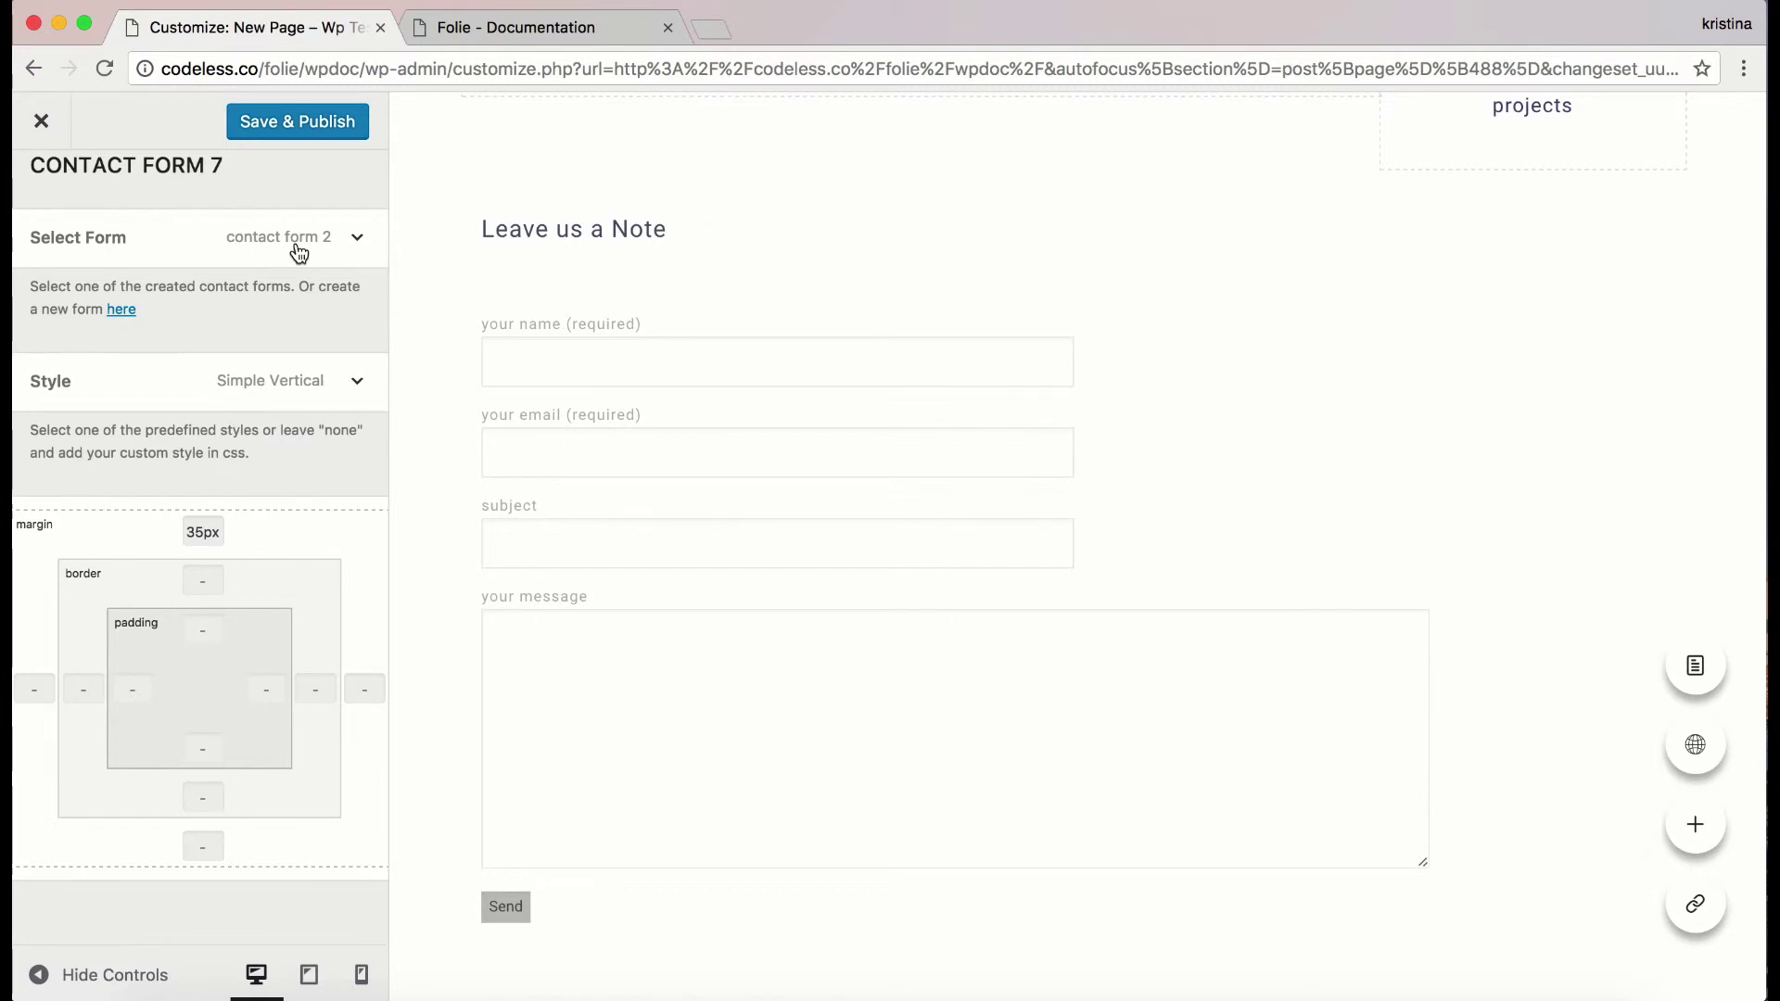
# - Apply the Simple Dark style so the form fields appear as underlined lines
pyautogui.scroll(-3, 705, 526)
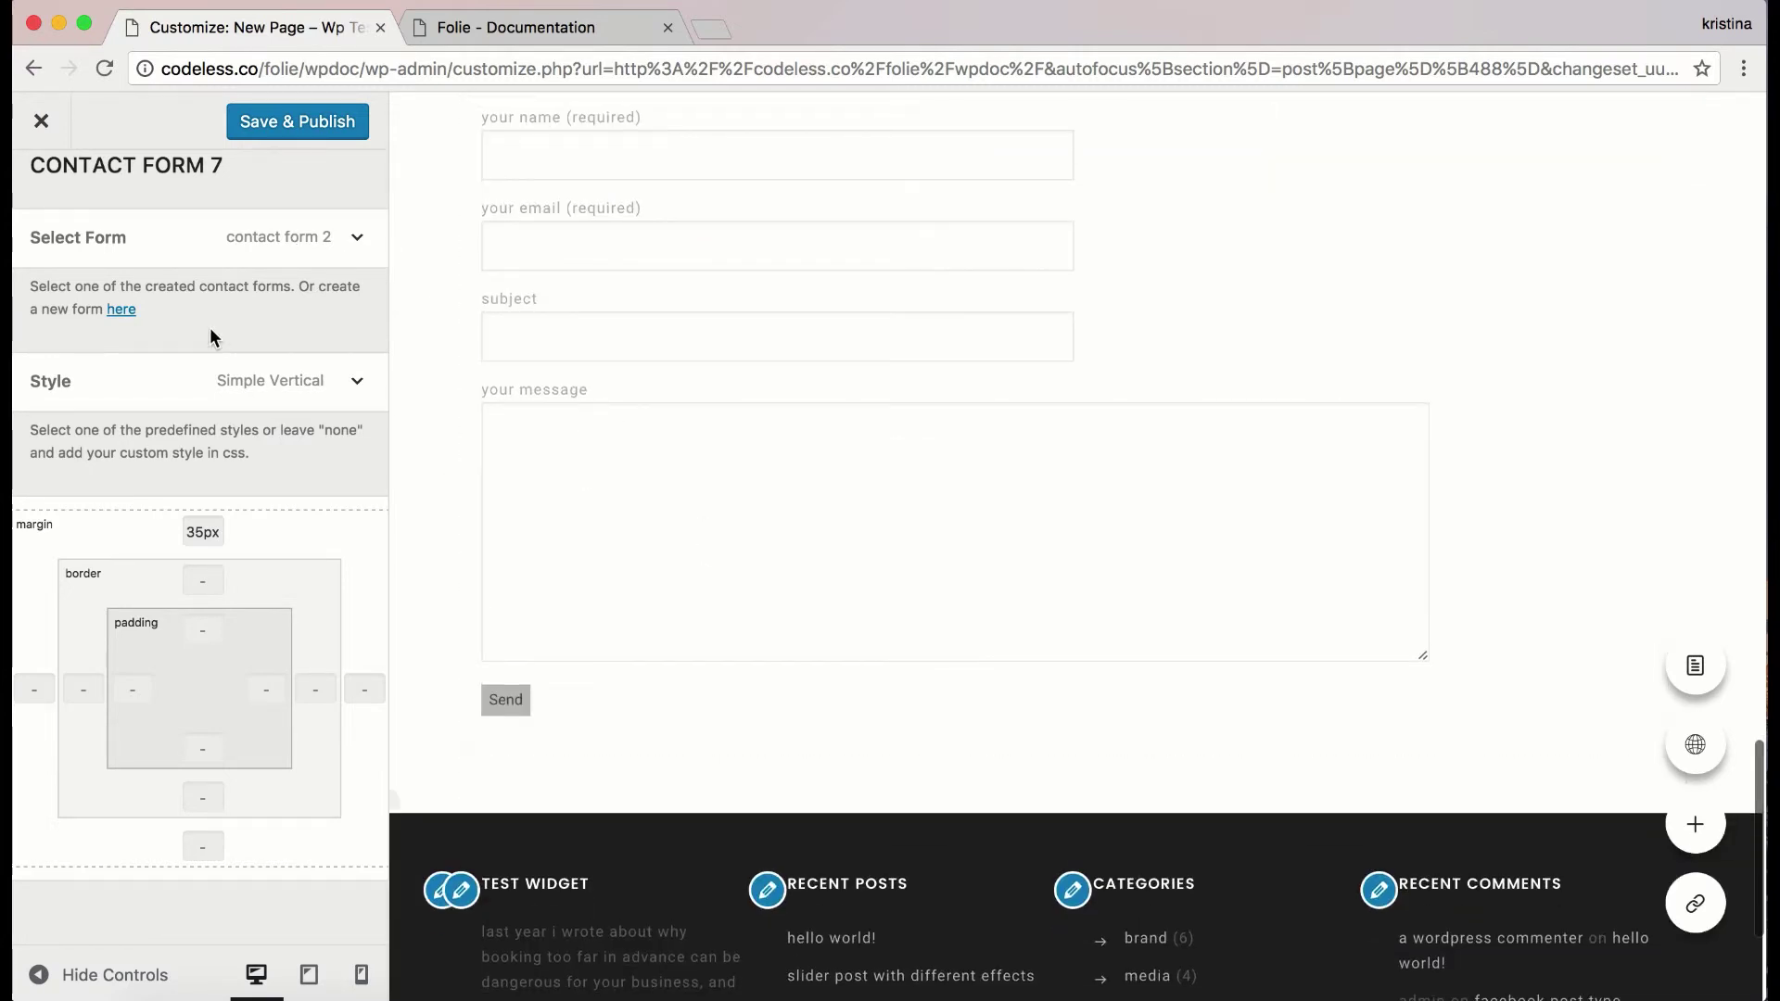
pyautogui.click(267, 382)
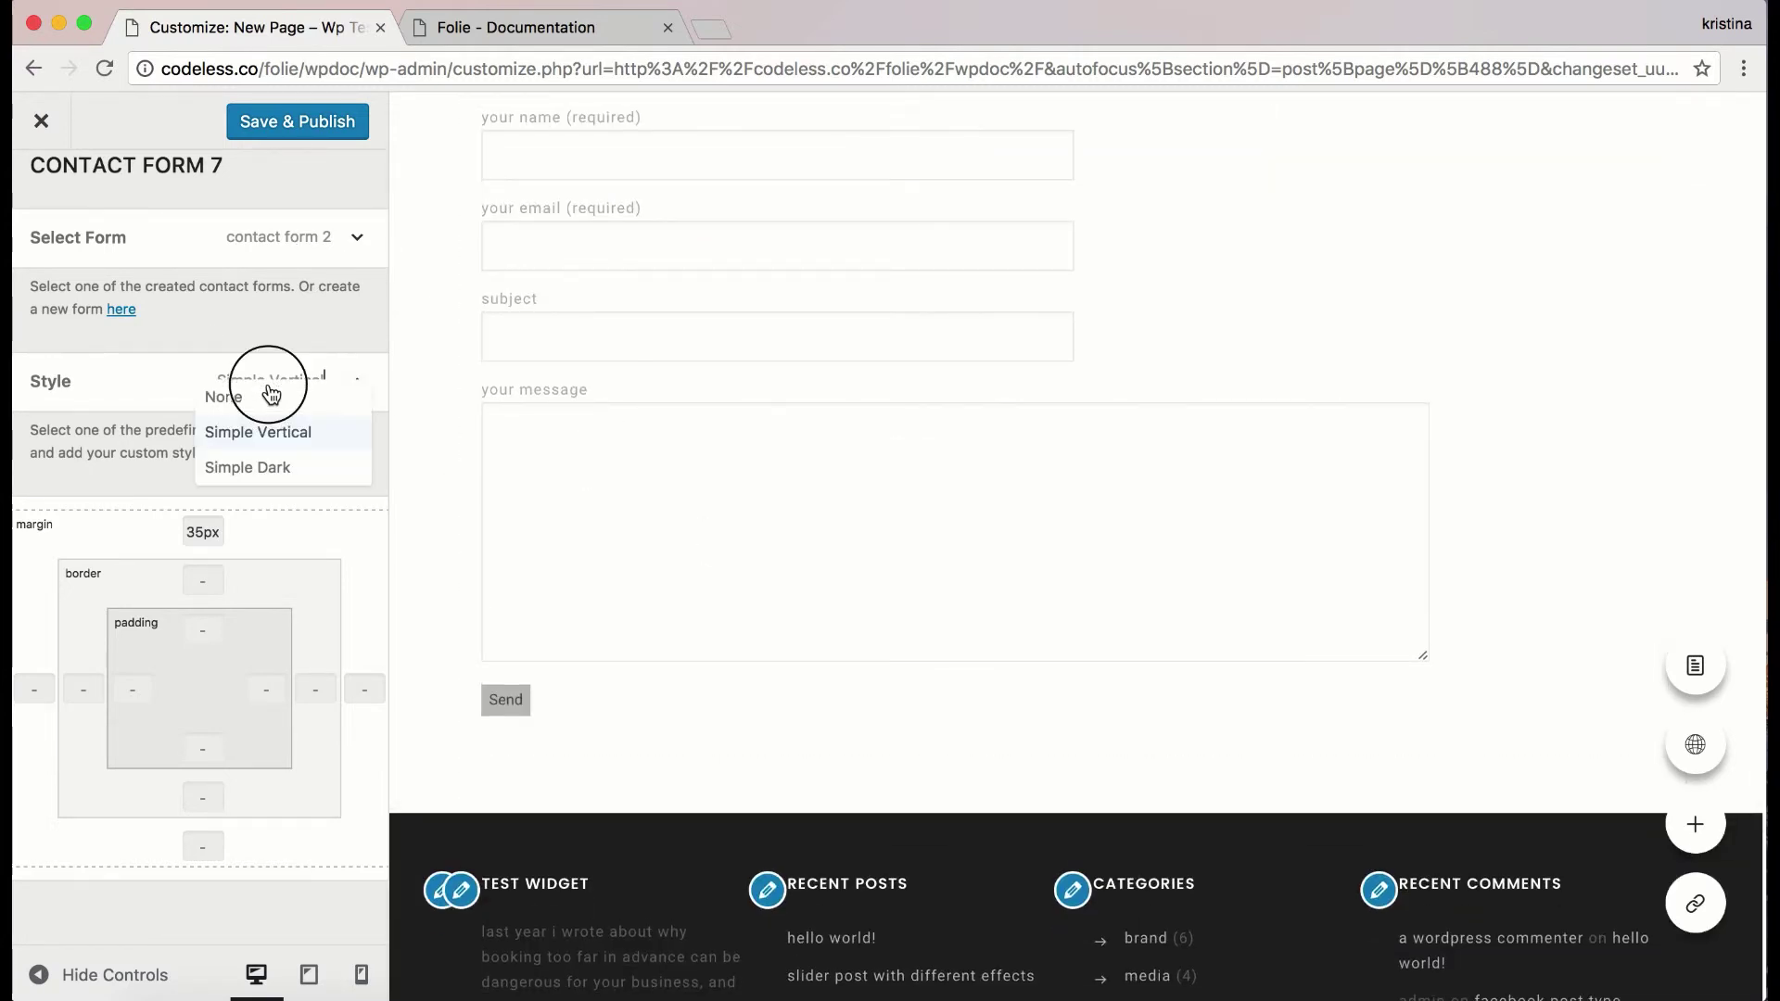
pyautogui.click(292, 469)
pyautogui.scroll(-2, 806, 458)
pyautogui.scroll(5, 805, 459)
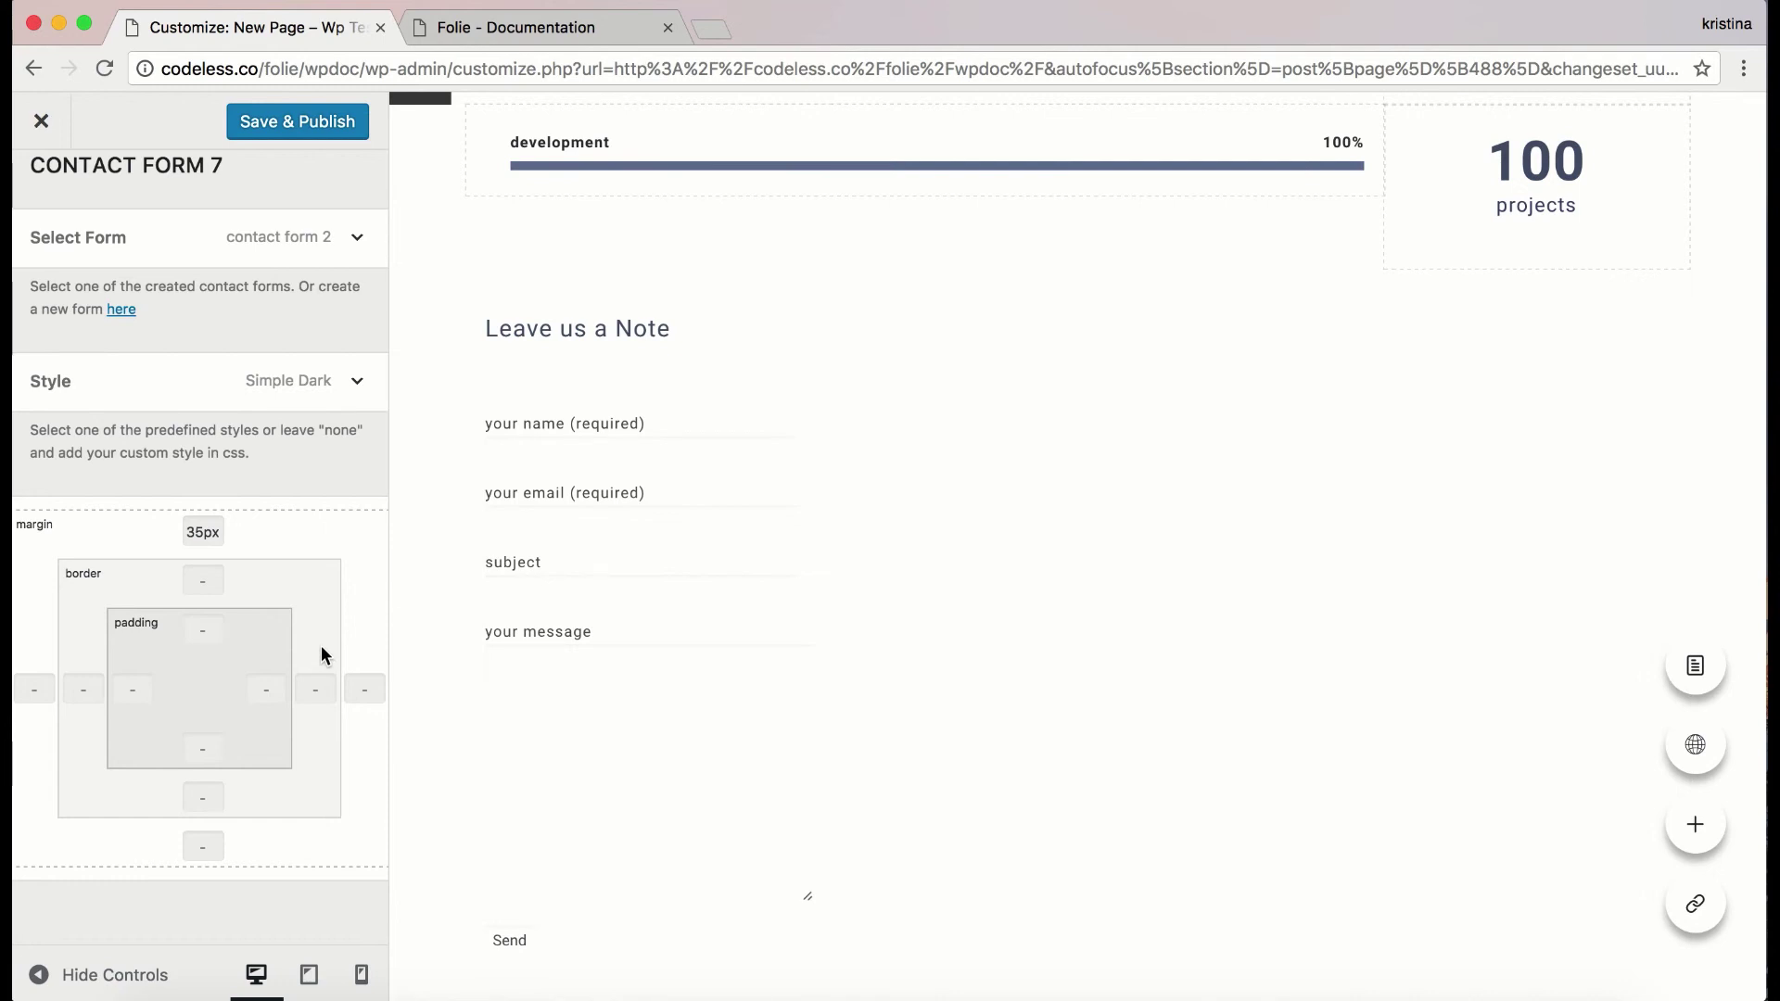
pyautogui.scroll(2, 321, 645)
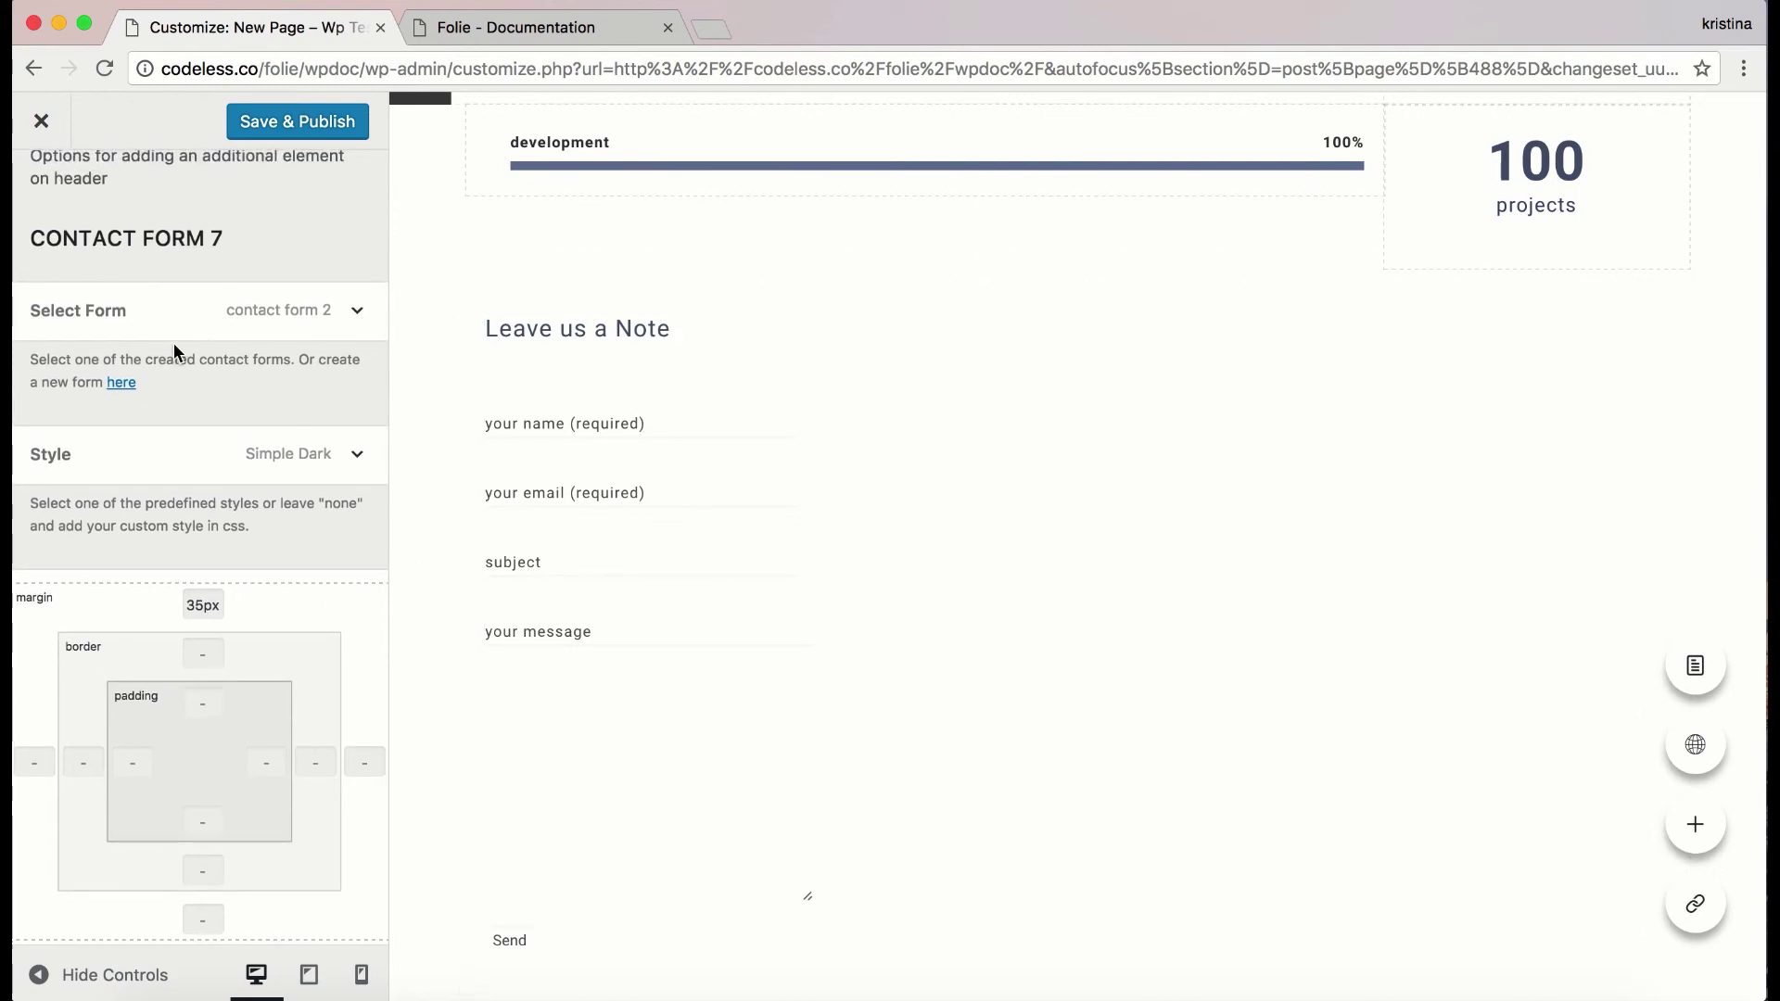
pyautogui.scroll(-2, 174, 343)
pyautogui.scroll(5, 175, 343)
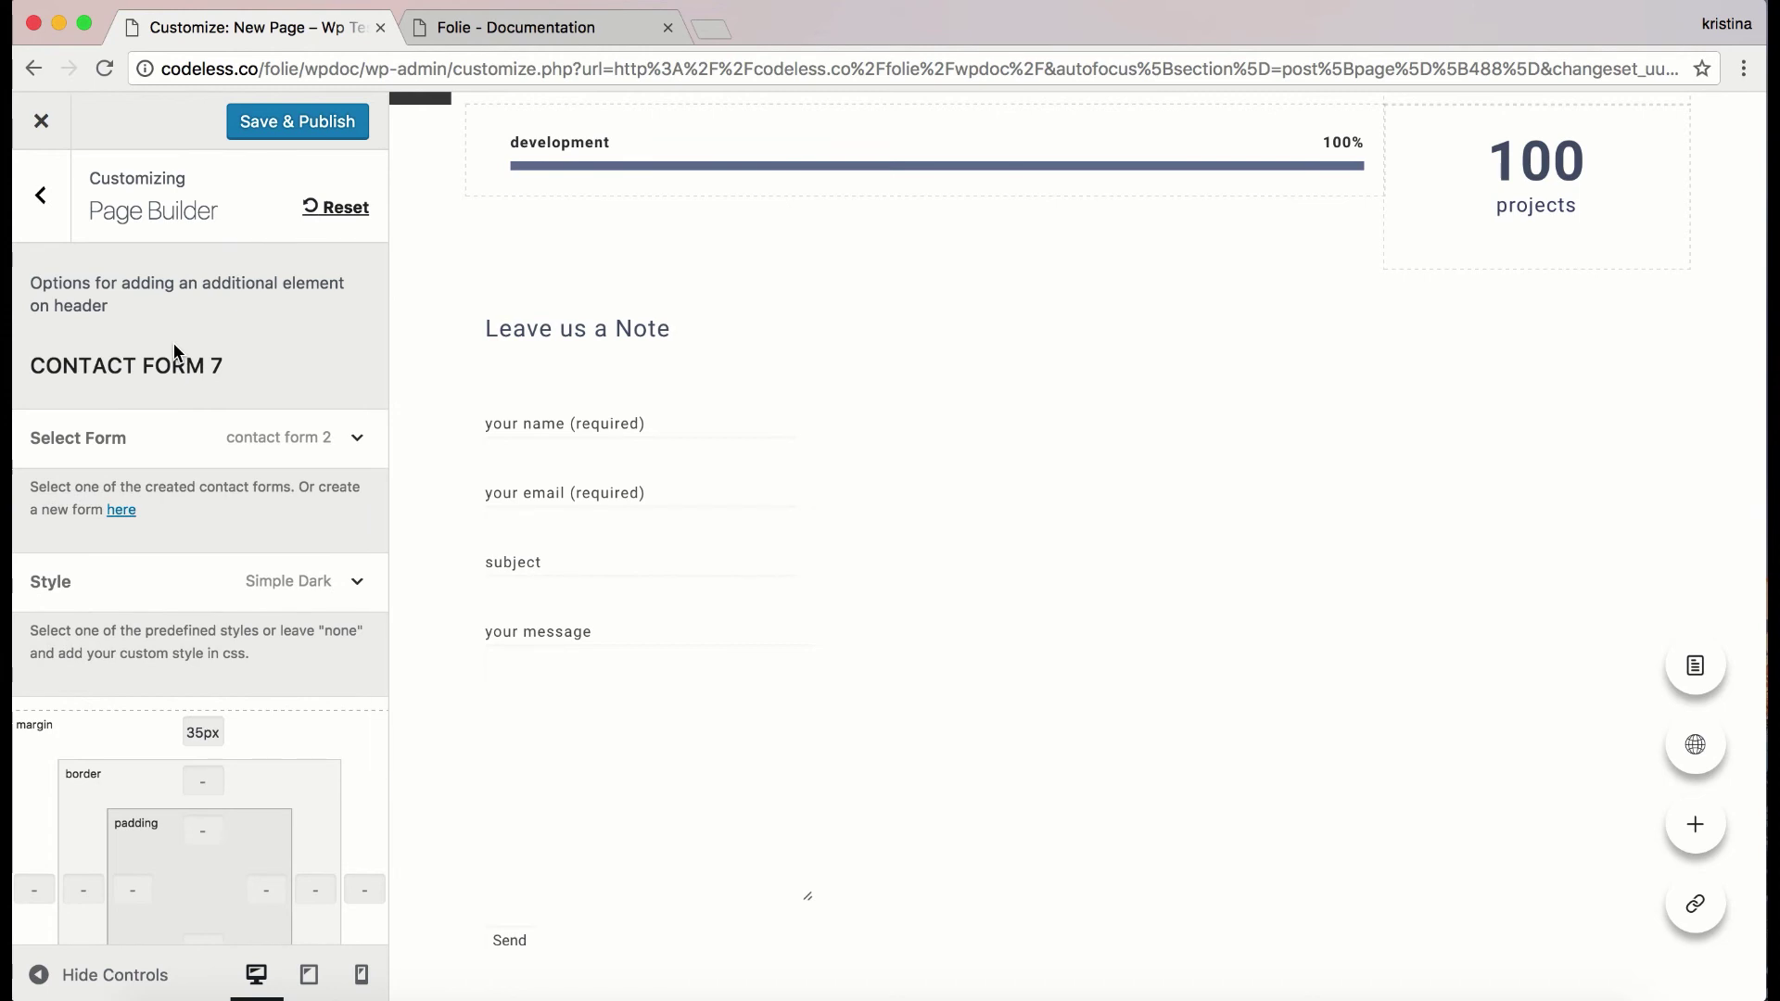